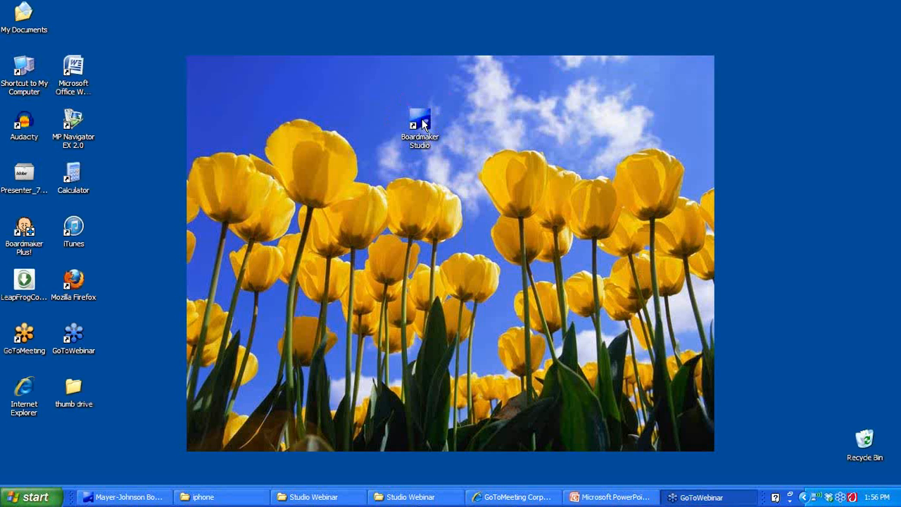
Launch Boardmaker Studio from its desktop shortcut
double_click(422, 123)
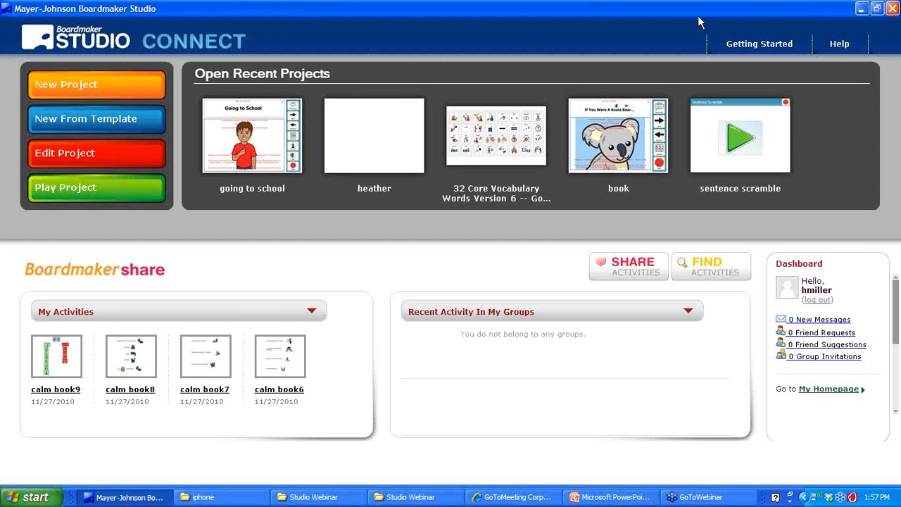
Let the Boardmaker Studio Connect start screen finish loading
left_click_drag(193, 354, 356, 173)
Create a blank project named 'Heather', overwriting the existing Heather.bpf file
left_click(103, 96)
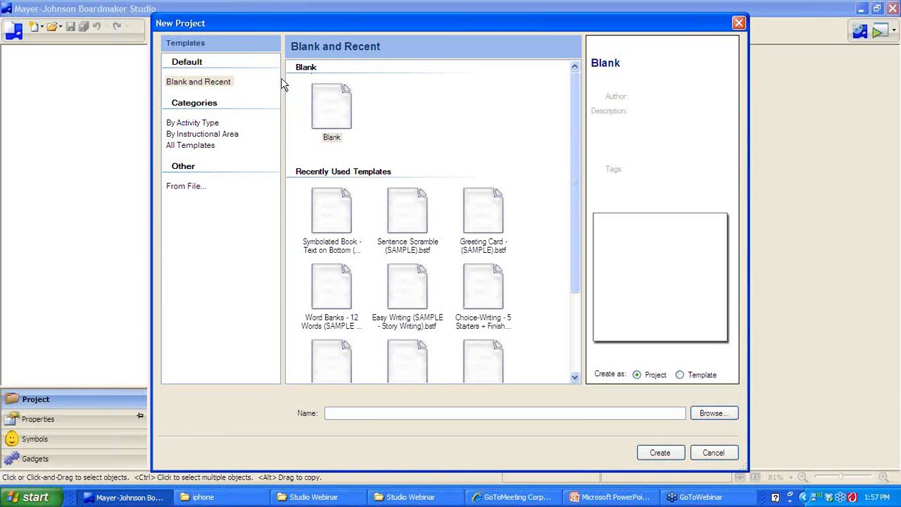
left_click(324, 106)
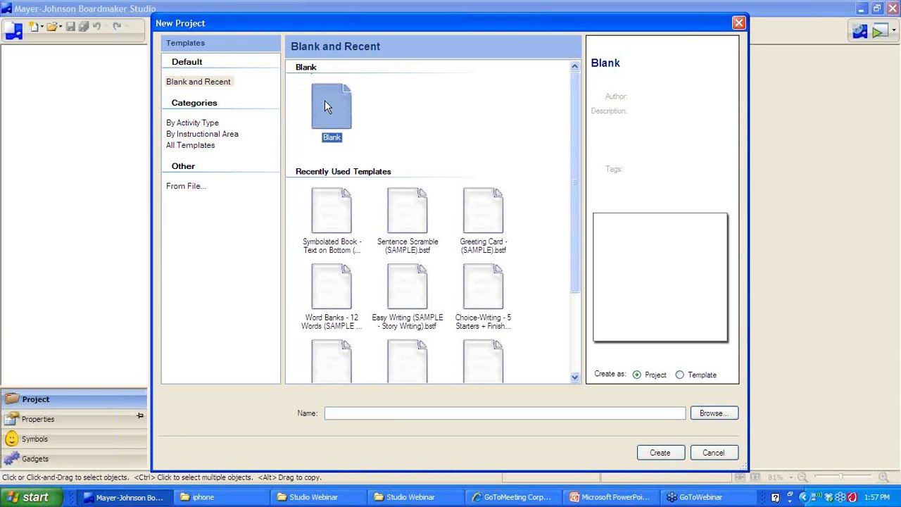
left_click(350, 413)
type("Heather")
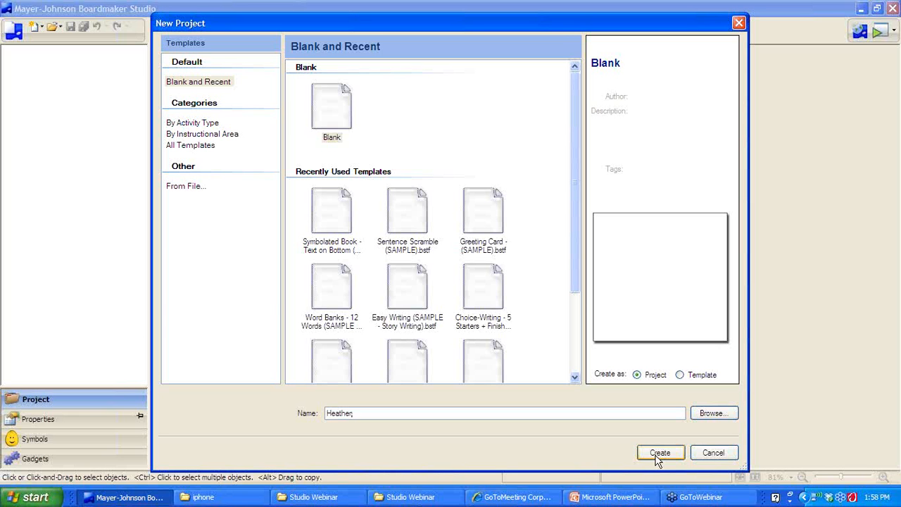
left_click(659, 454)
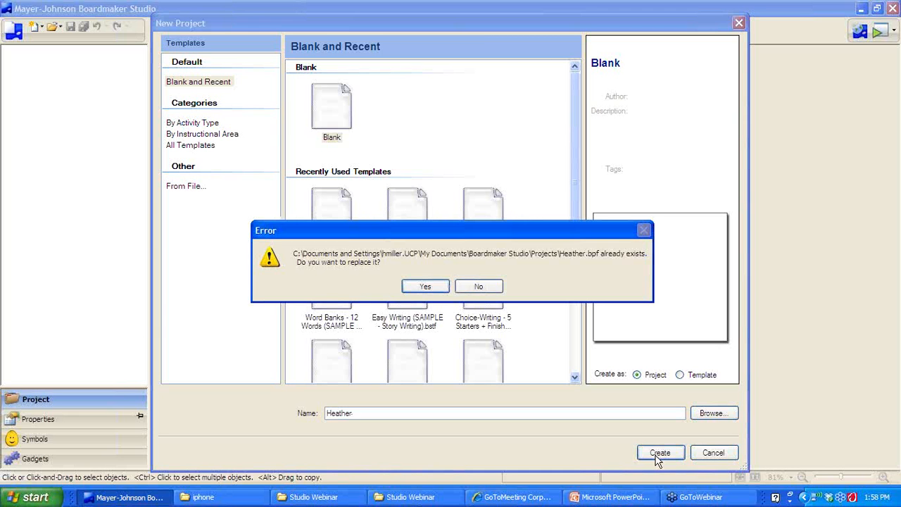
left_click(423, 288)
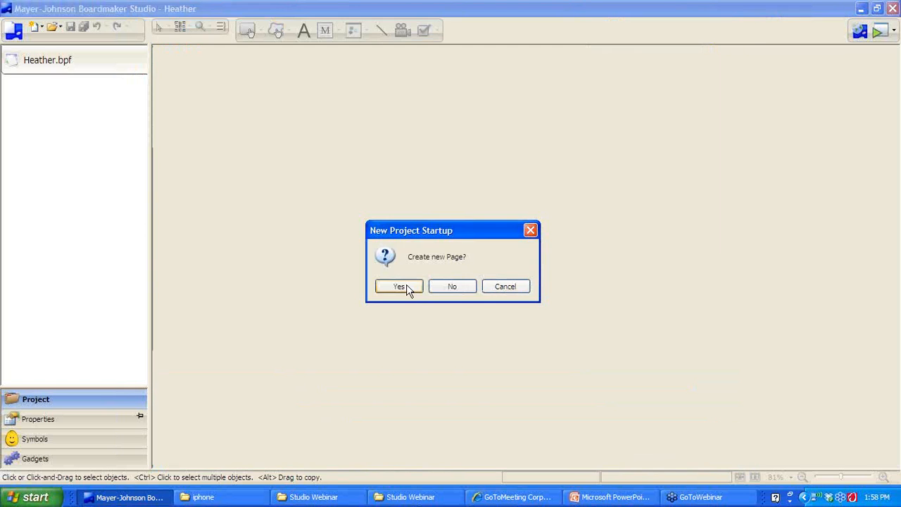
Add a blank Standard Monitor (4:3) Page 1 to the Heather project
left_click(406, 290)
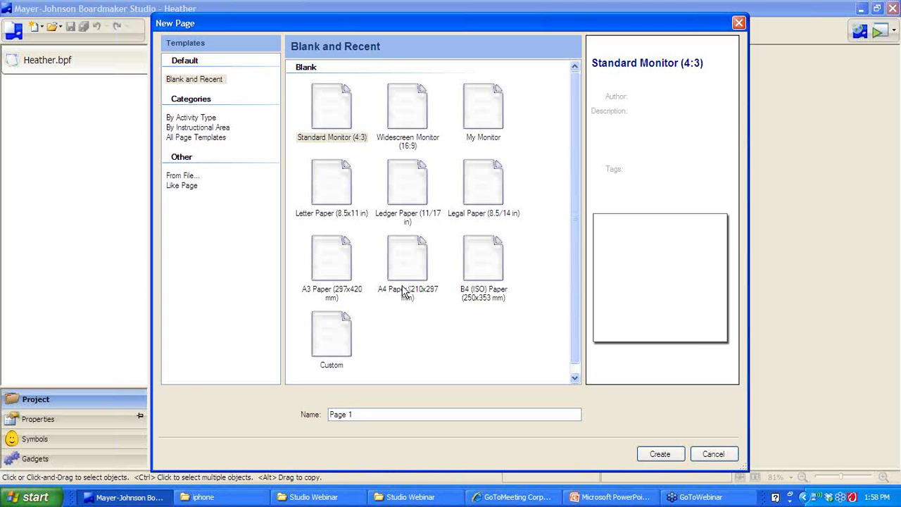
left_click(336, 107)
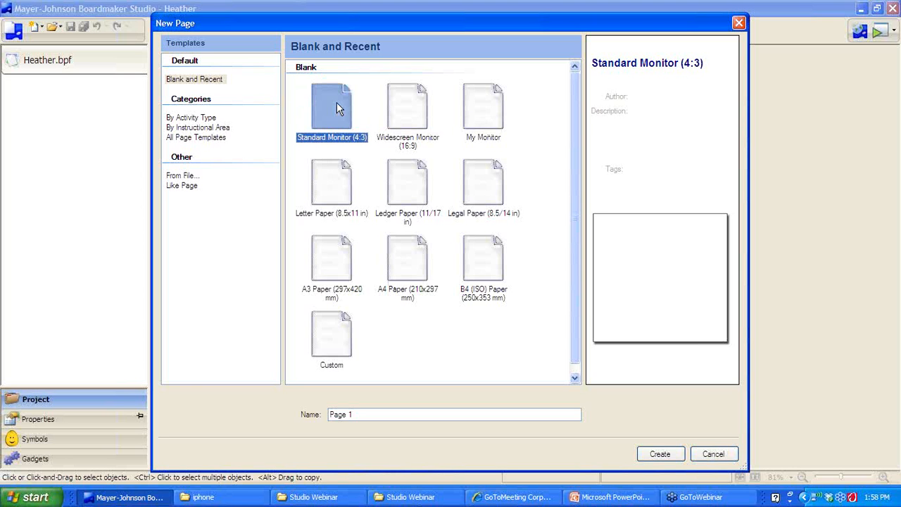
left_click(660, 454)
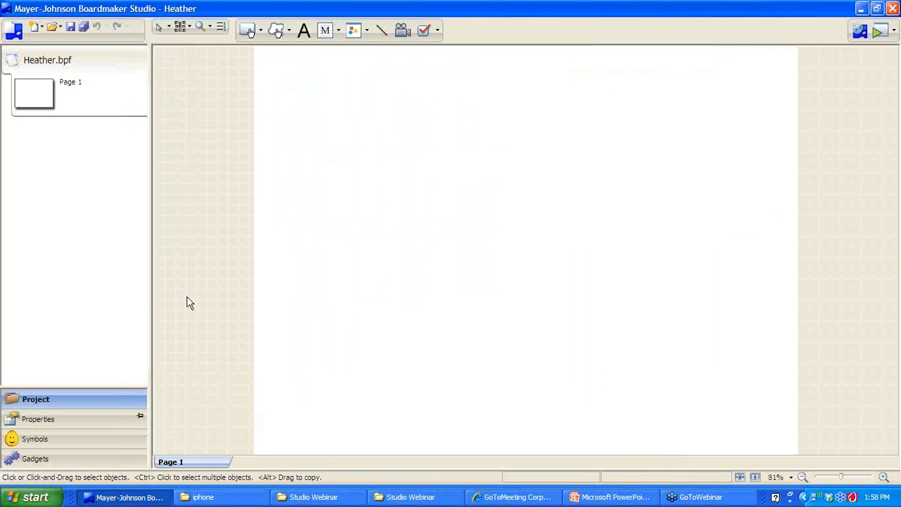
mouse_move(36, 91)
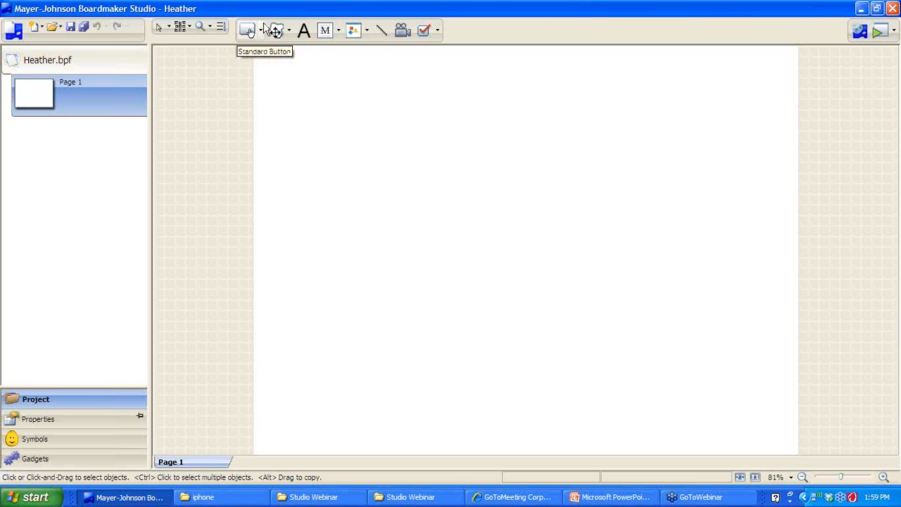
Close the Heather project and go back to the Connect start screen
left_click(857, 32)
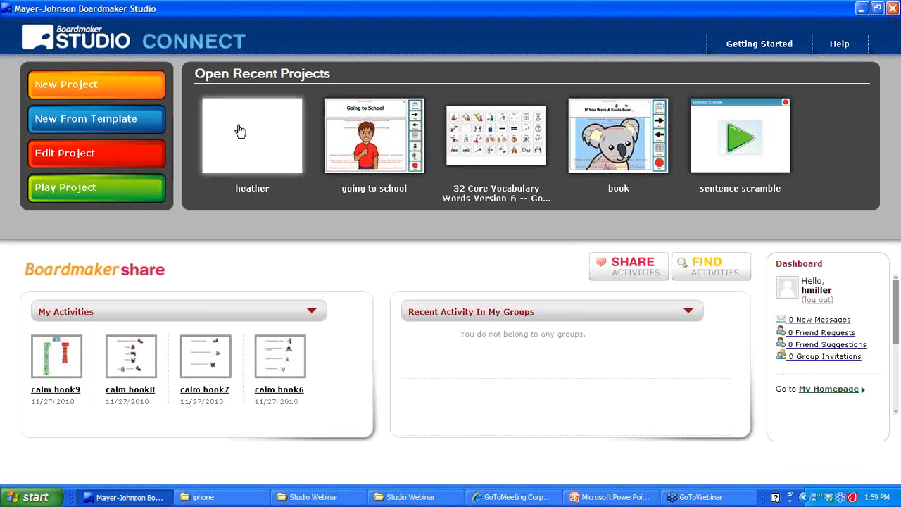
Open heather for editing, then close it back to the start screen
left_click(247, 149)
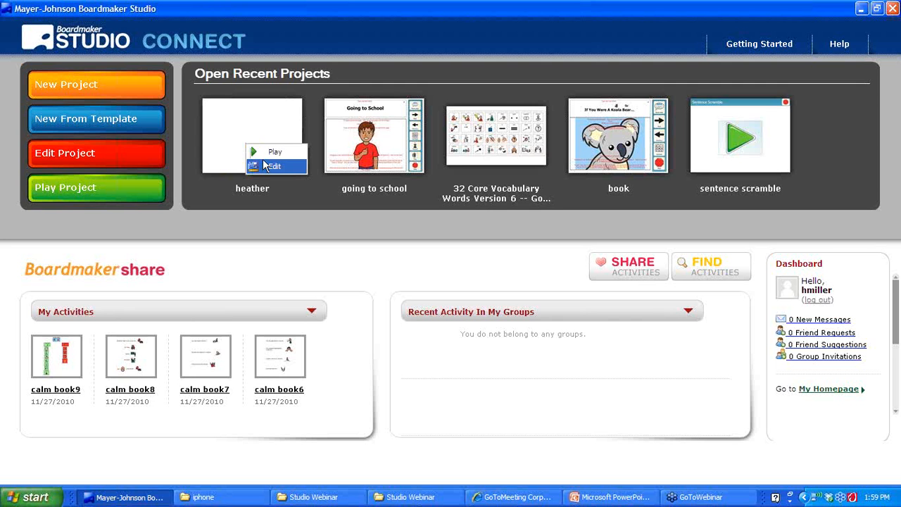
left_click(271, 166)
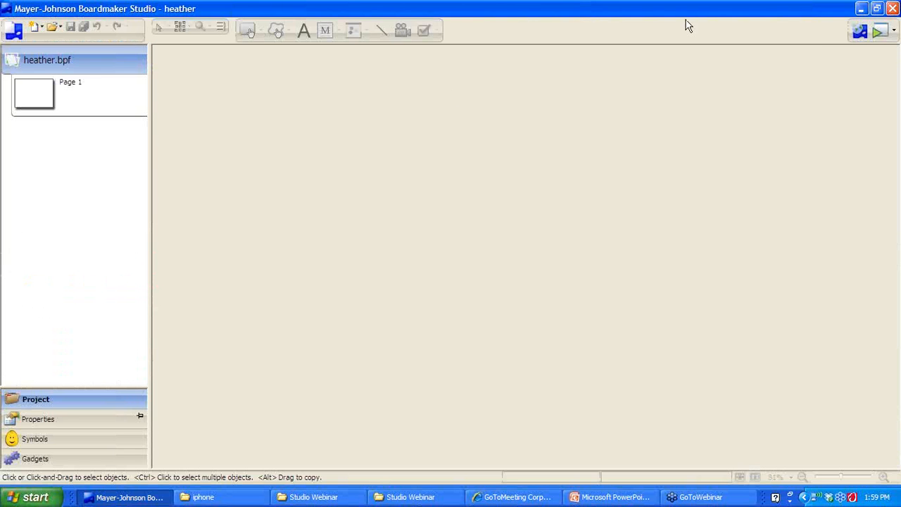
left_click(855, 38)
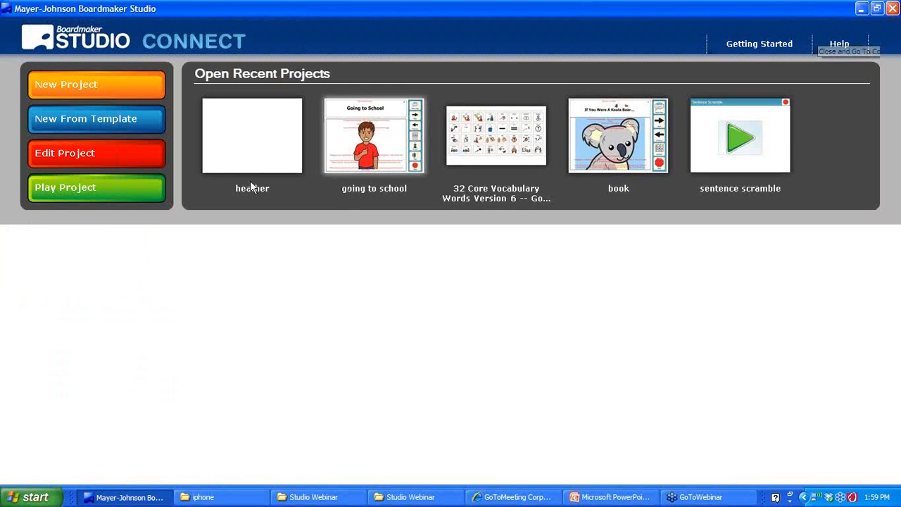
Reopen heather for editing and show the Play options dropdown
left_click(235, 156)
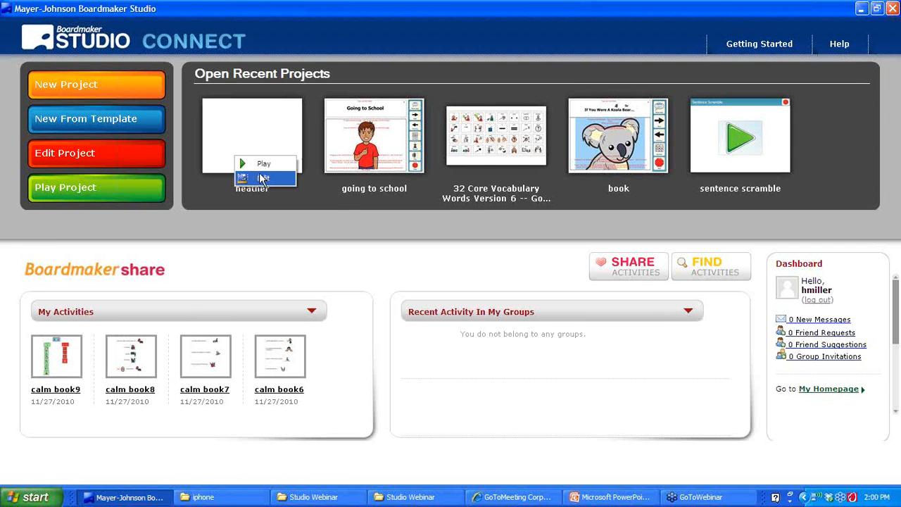
left_click(261, 178)
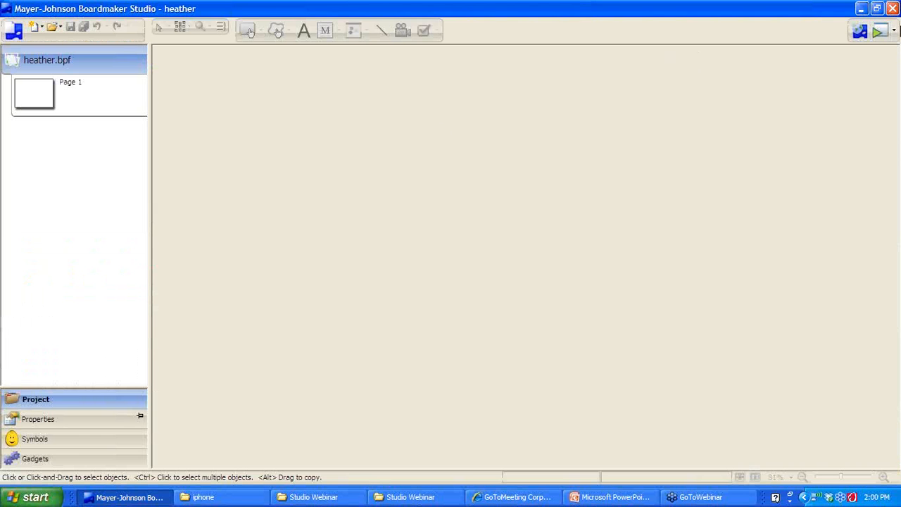
left_click(895, 18)
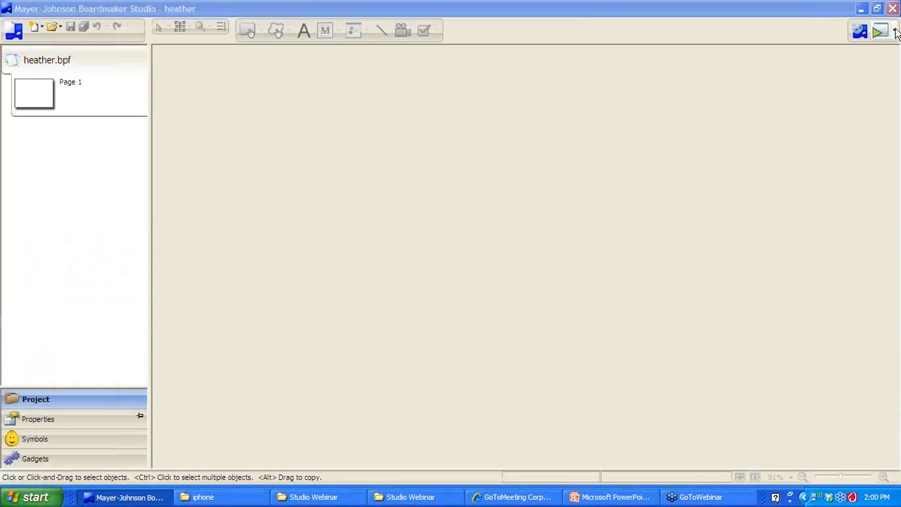
left_click(893, 31)
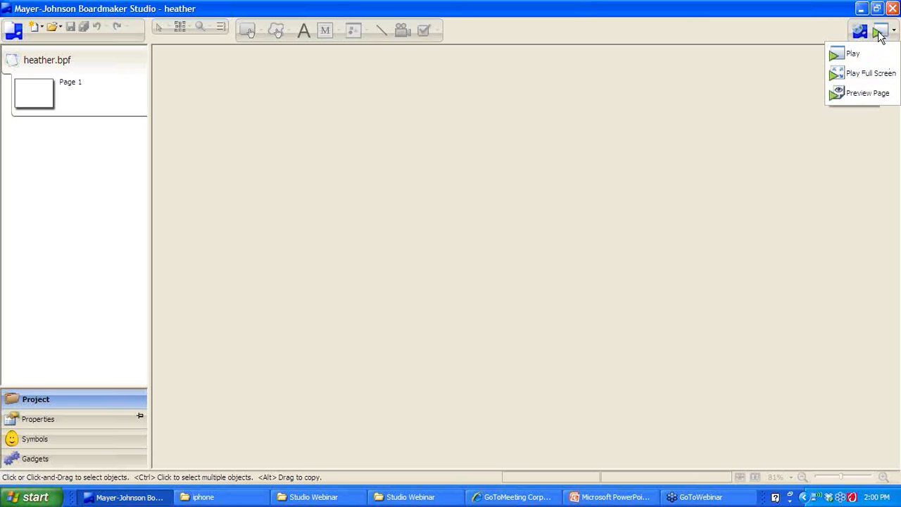
left_click(682, 121)
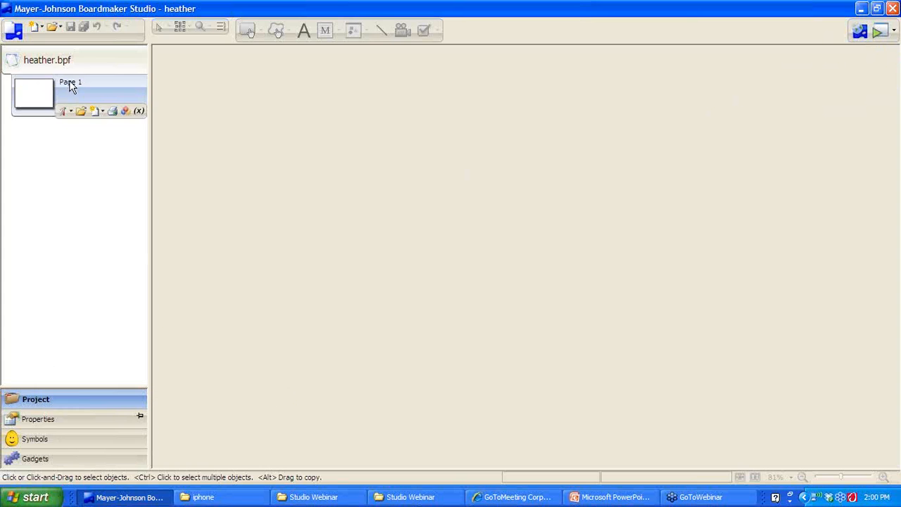
left_click(36, 440)
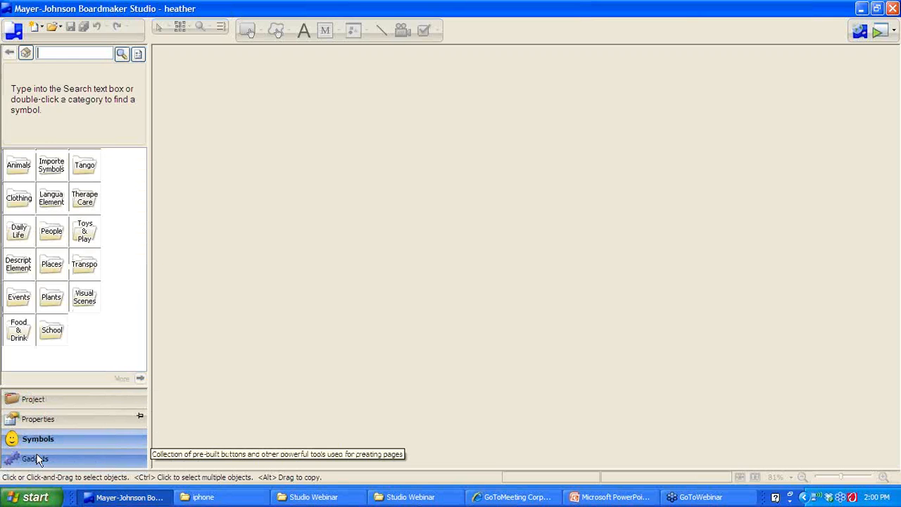
left_click(35, 459)
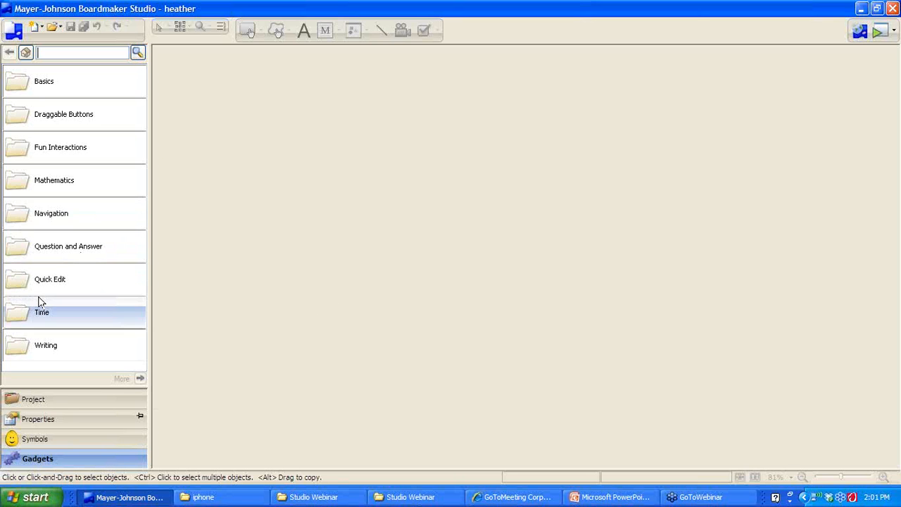
left_click(56, 402)
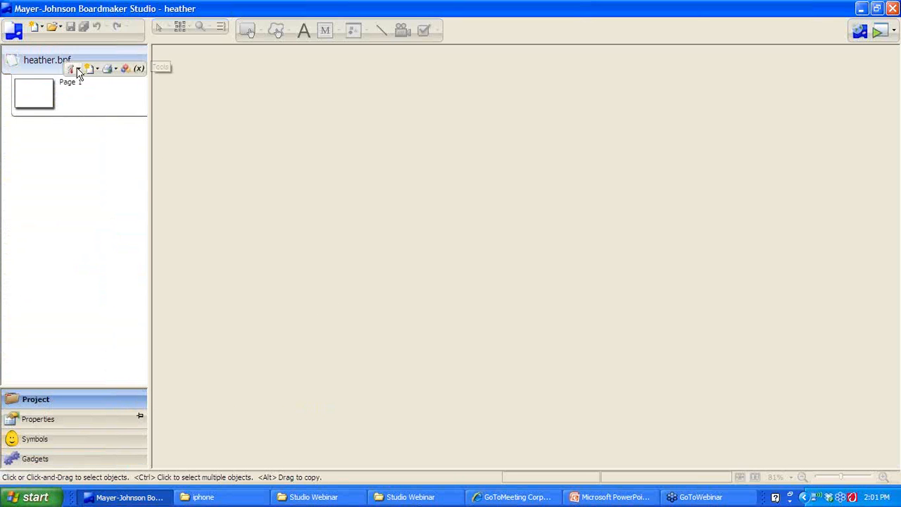
Look through the File menu, dismiss it, then close heather to the Connect start screen
left_click(12, 32)
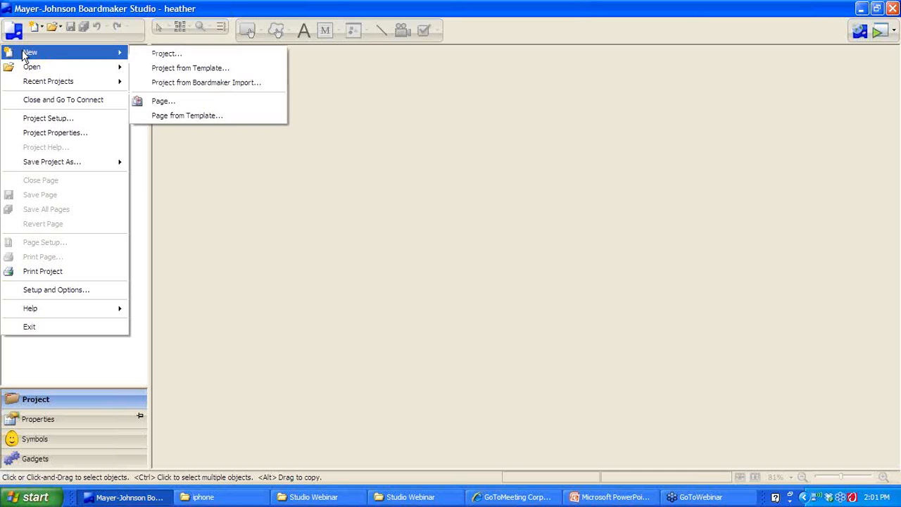
mouse_move(25, 70)
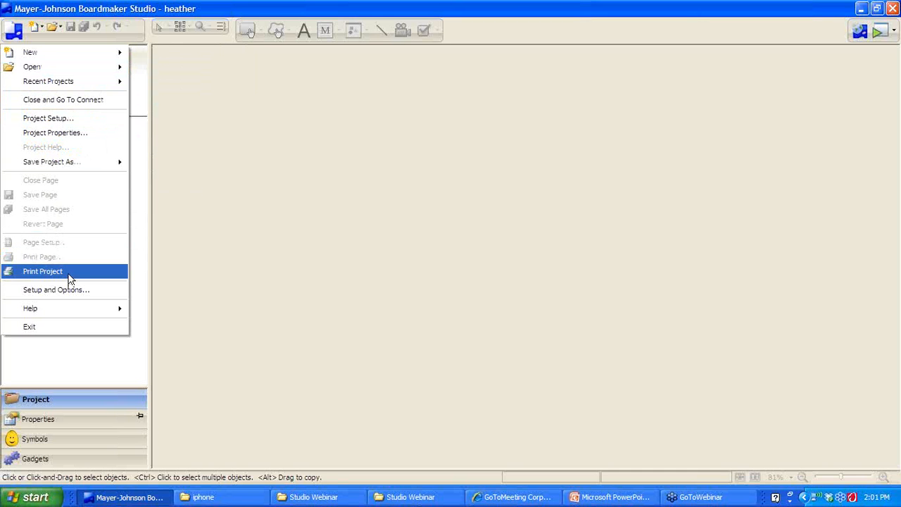
mouse_move(71, 162)
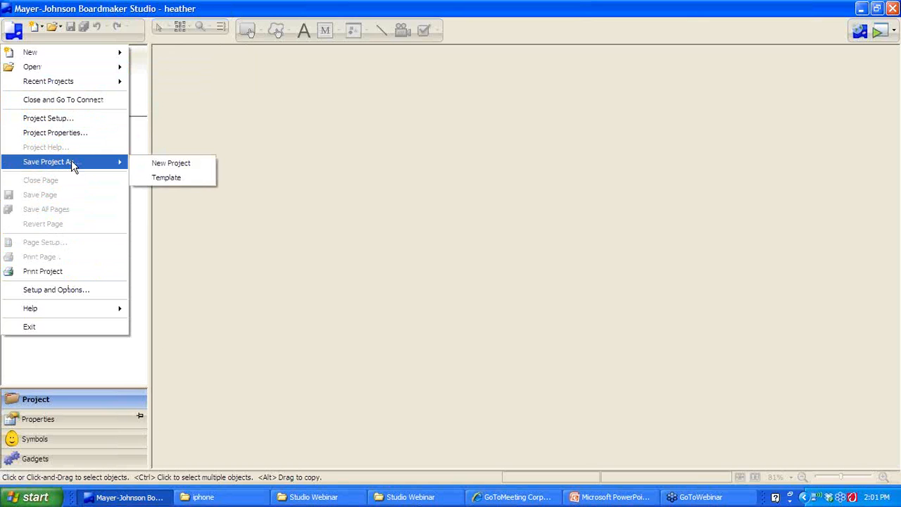
mouse_move(32, 52)
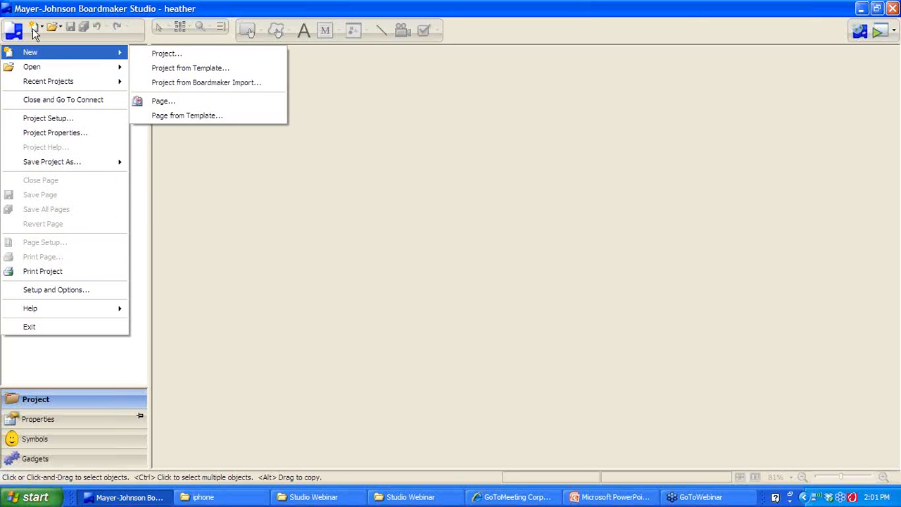
left_click(317, 192)
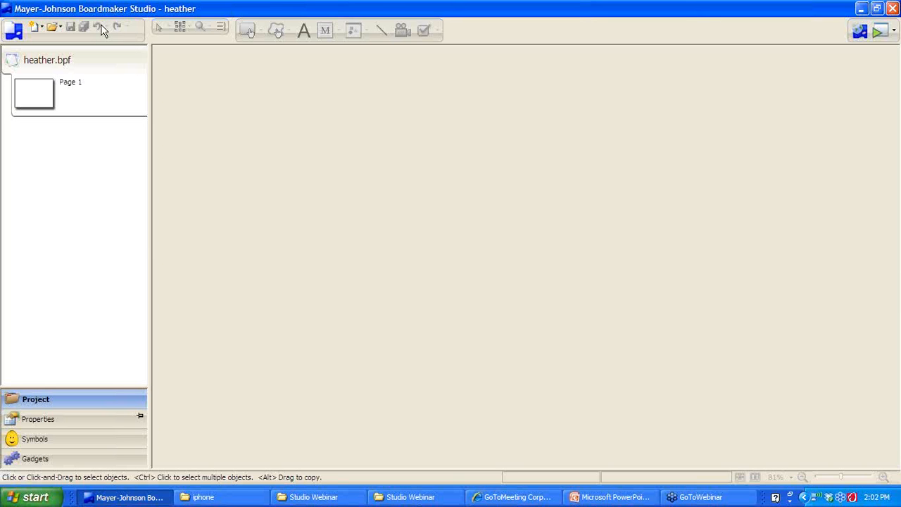
left_click(860, 28)
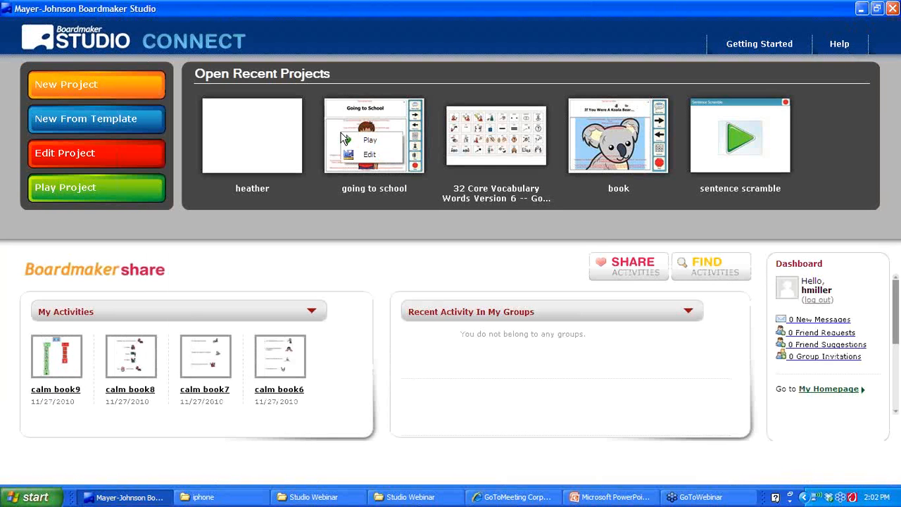
Open the going to school book and page through Cover and Page 1 to Page 2
left_click(359, 155)
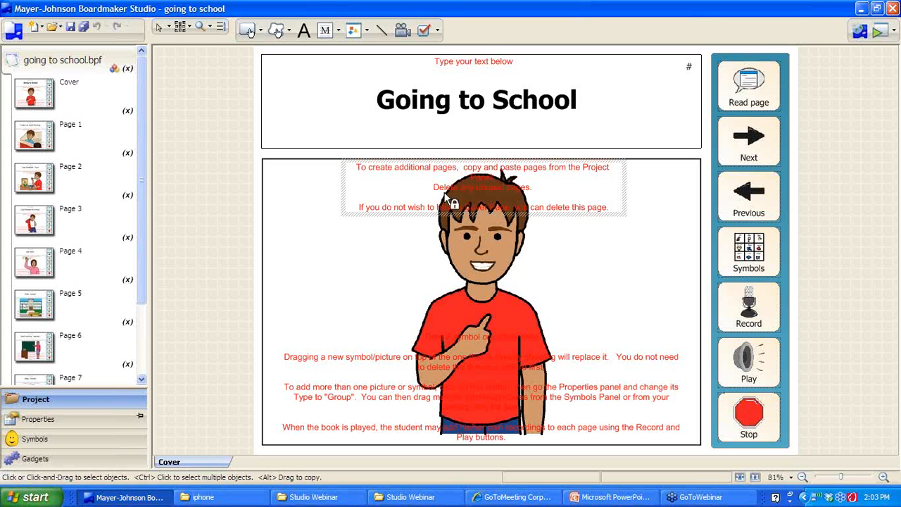
mouse_move(47, 156)
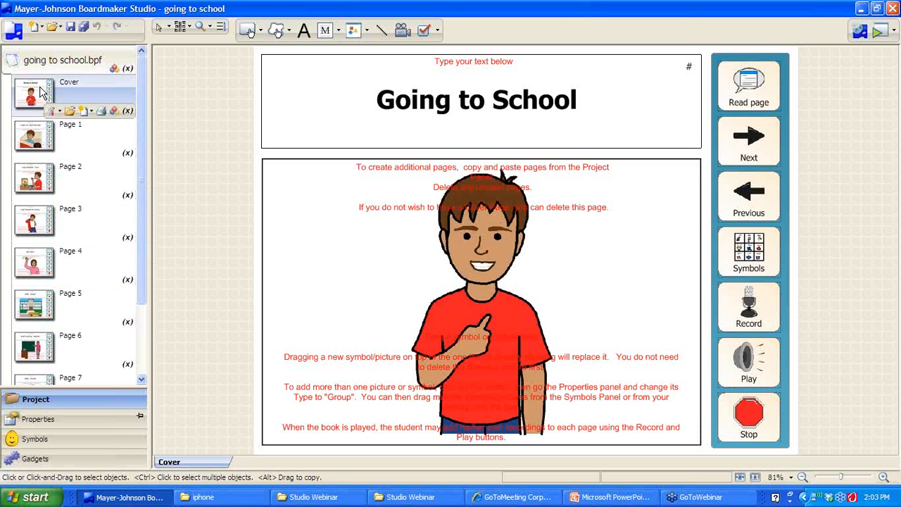
left_click(41, 92)
left_click(44, 139)
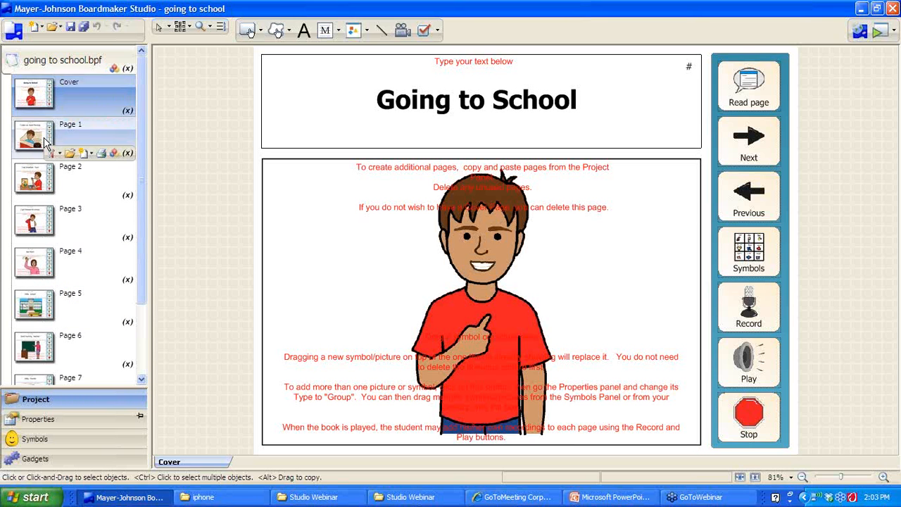
left_click(41, 175)
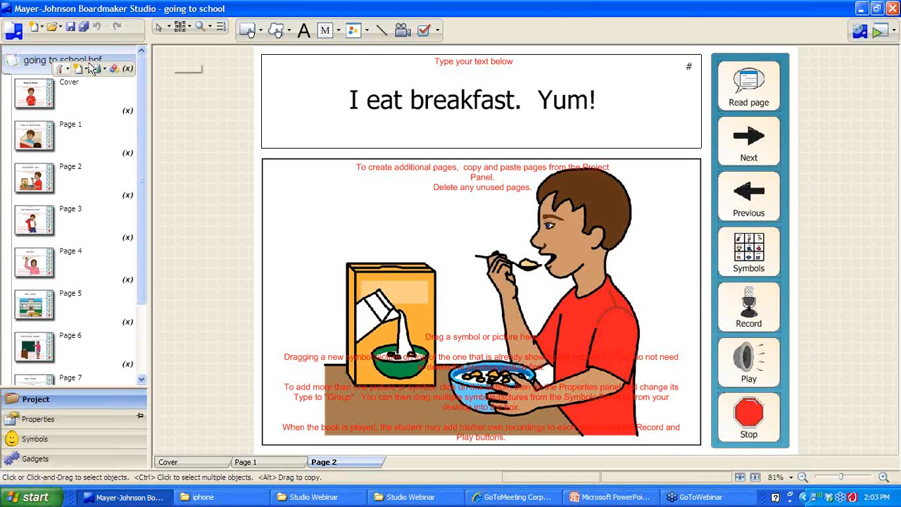
Close the going to school book and reopen heather's blank Page 1 for editing
left_click(859, 35)
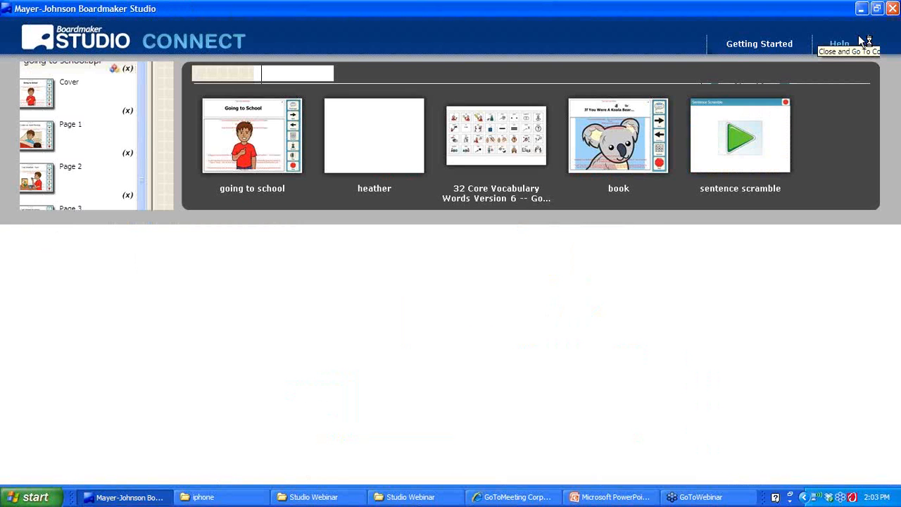
left_click(385, 161)
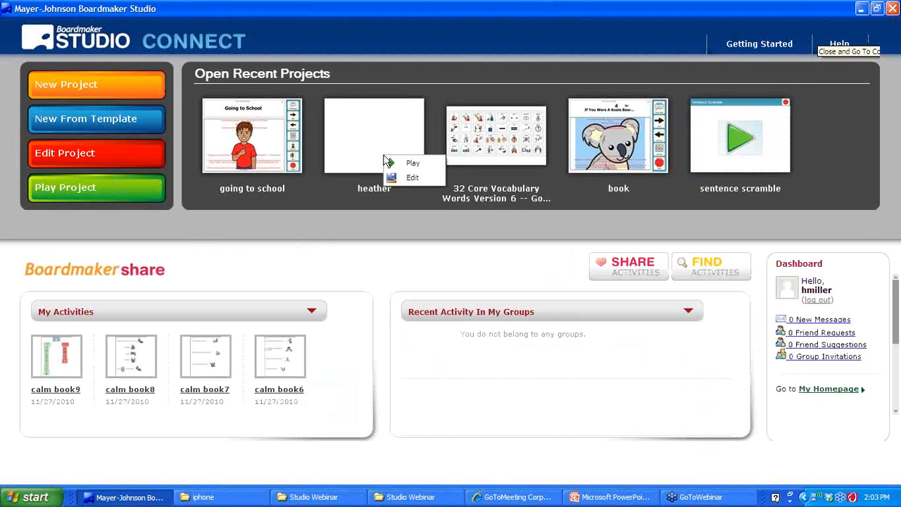
left_click(399, 179)
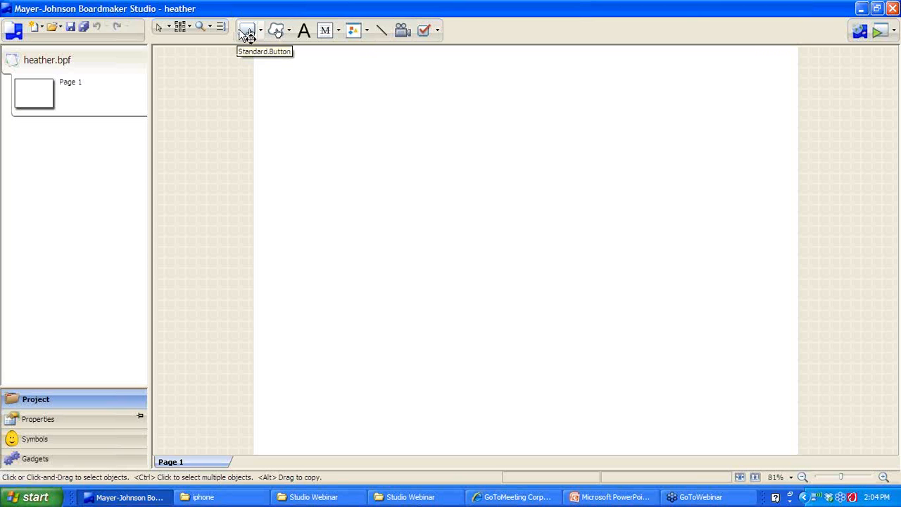
left_click(179, 33)
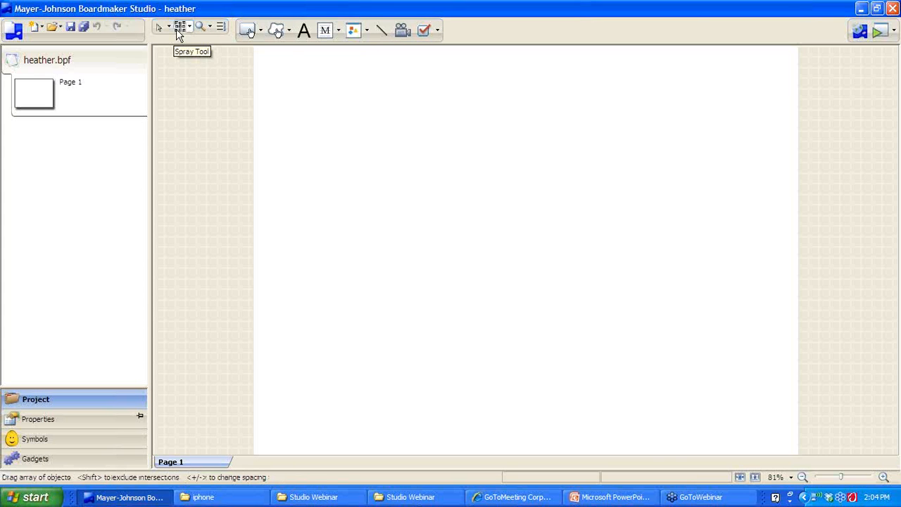
Place a standard button, enlarge it, and spray it into a 2×2 grid of four buttons
left_click(249, 32)
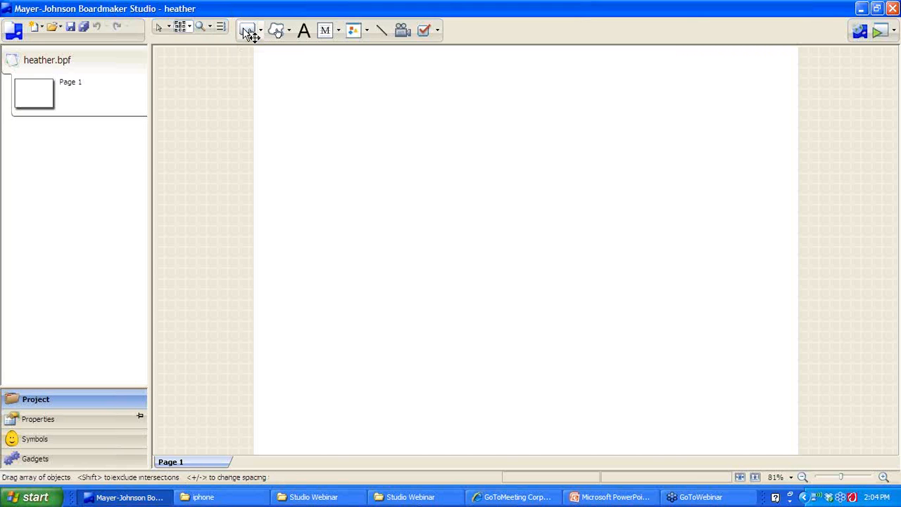
left_click(285, 99)
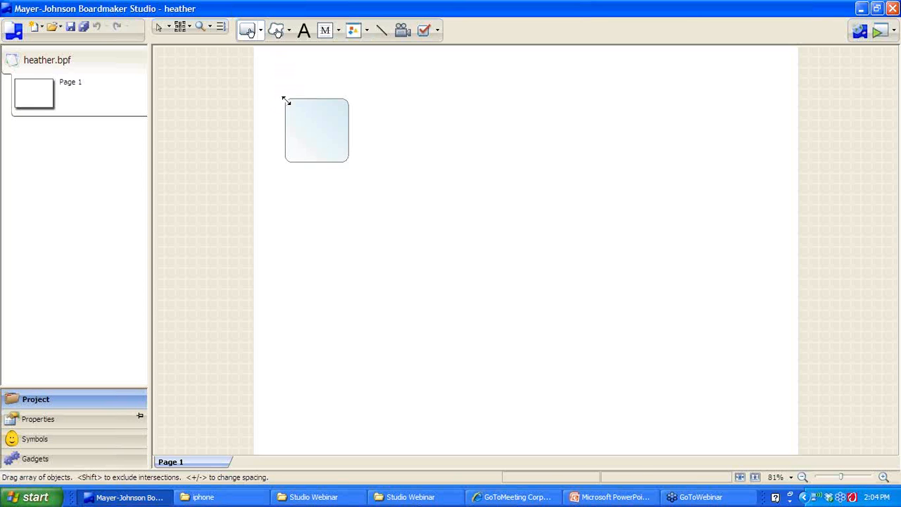
left_click_drag(373, 166, 498, 266)
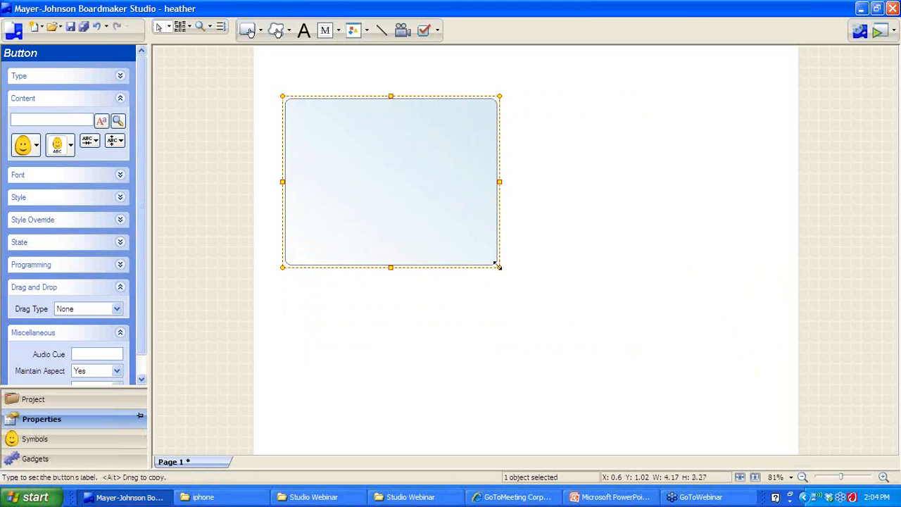
left_click(180, 29)
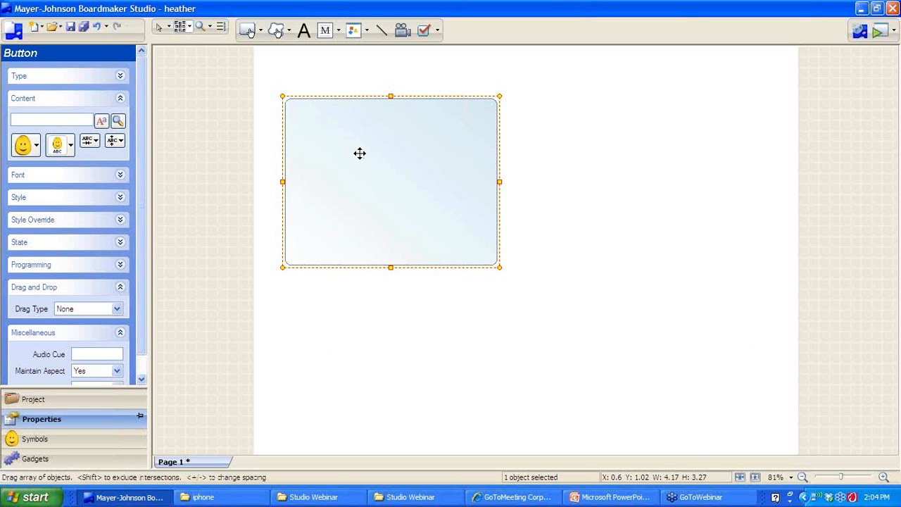
mouse_move(359, 153)
left_mouse_down()
mouse_move(566, 180)
mouse_move(603, 320)
left_mouse_up()
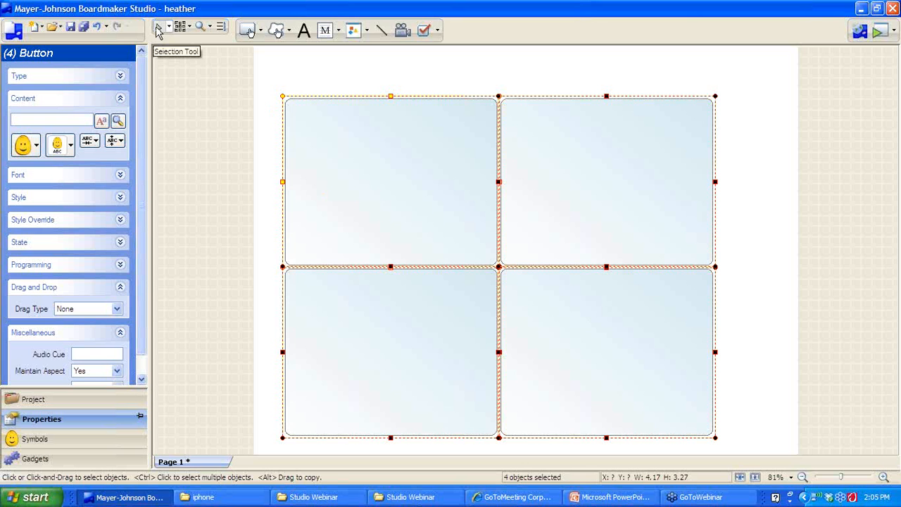
right_click(368, 131)
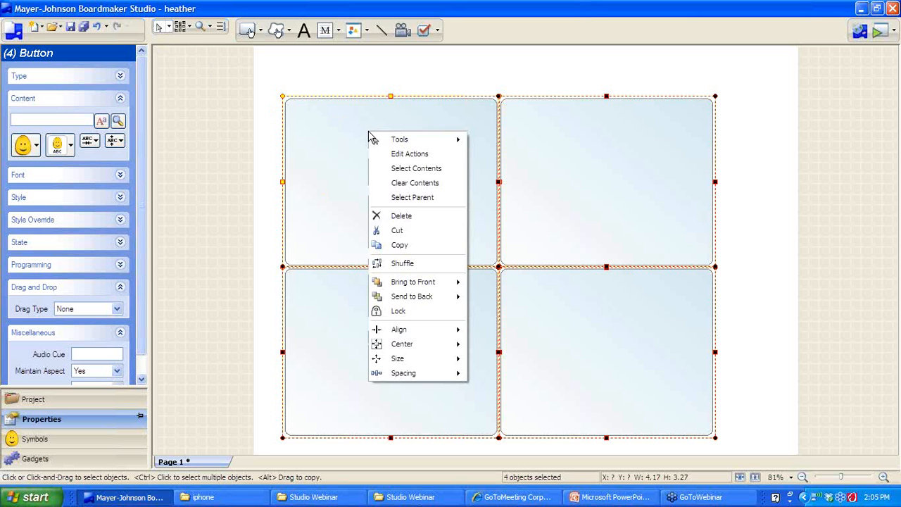
Delete the four-button grid, then draw a freeform button with a small button inside it
left_click(383, 217)
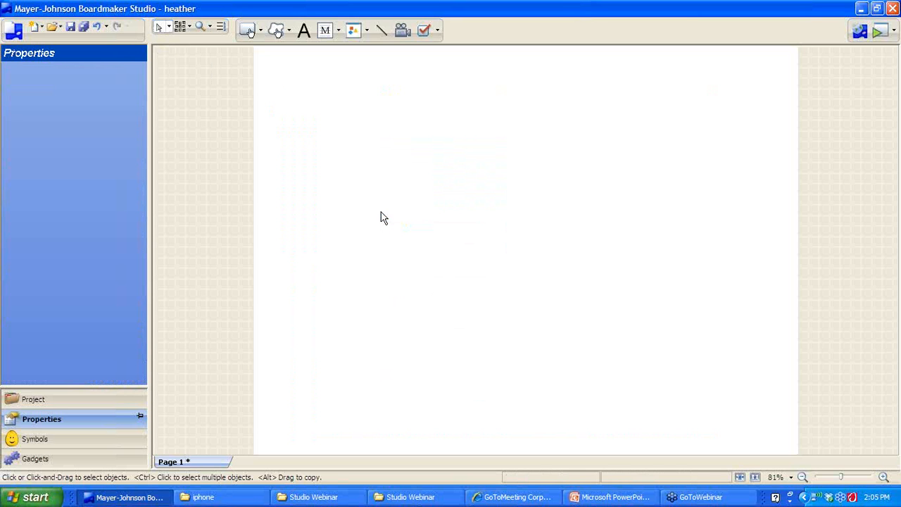
left_click(276, 32)
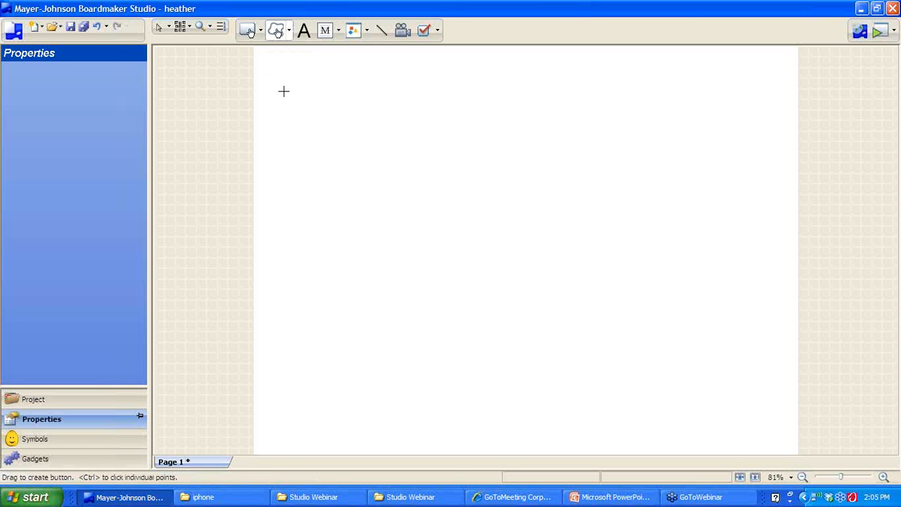
mouse_move(284, 90)
left_mouse_down()
mouse_move(424, 83)
mouse_move(472, 155)
mouse_move(345, 237)
mouse_move(535, 386)
mouse_move(452, 407)
mouse_move(400, 374)
mouse_move(341, 299)
mouse_move(315, 290)
mouse_move(280, 220)
mouse_move(264, 143)
mouse_move(283, 93)
left_mouse_up()
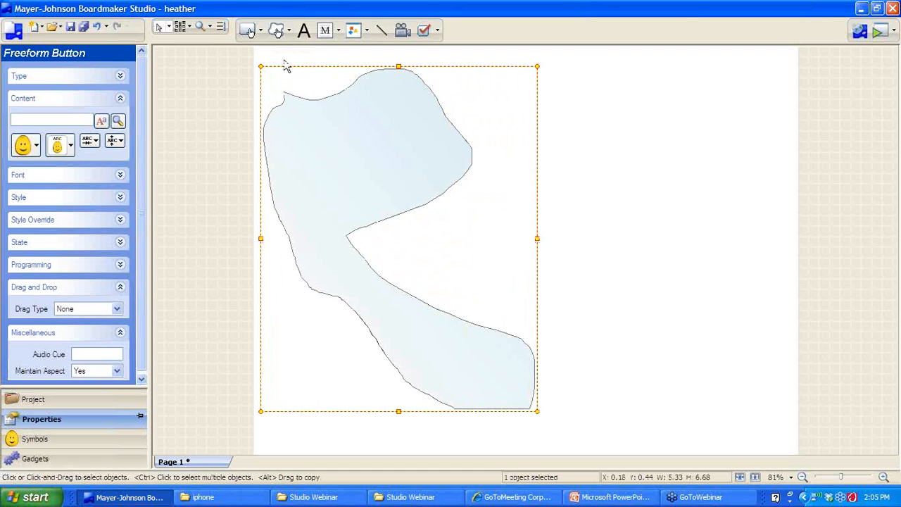
left_click(247, 31)
left_click(356, 164)
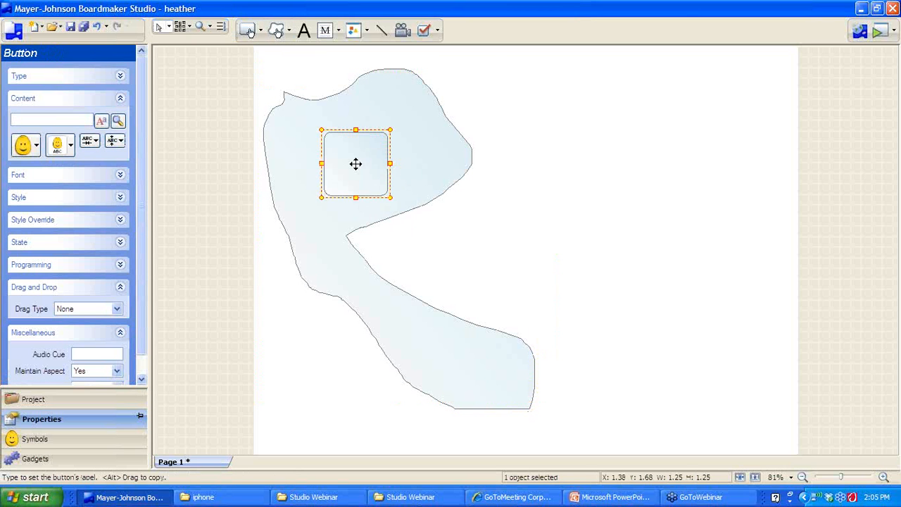
Delete the small button and the freeform shape, leaving Page 1 blank
right_click(356, 163)
left_click(384, 247)
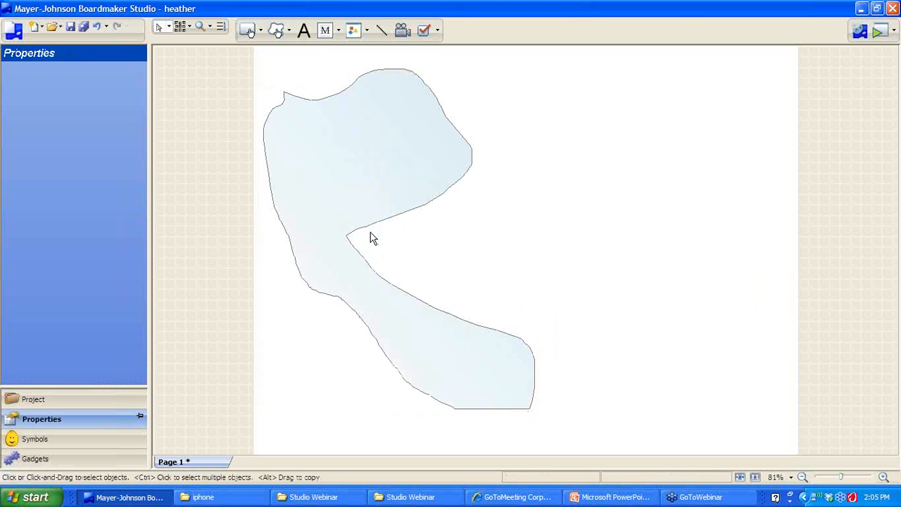
left_click(337, 155)
right_click(337, 155)
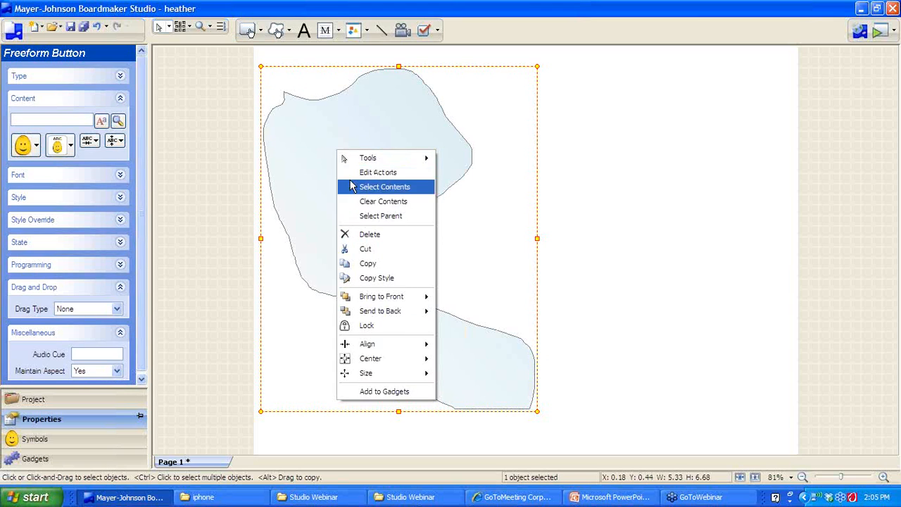
left_click(367, 233)
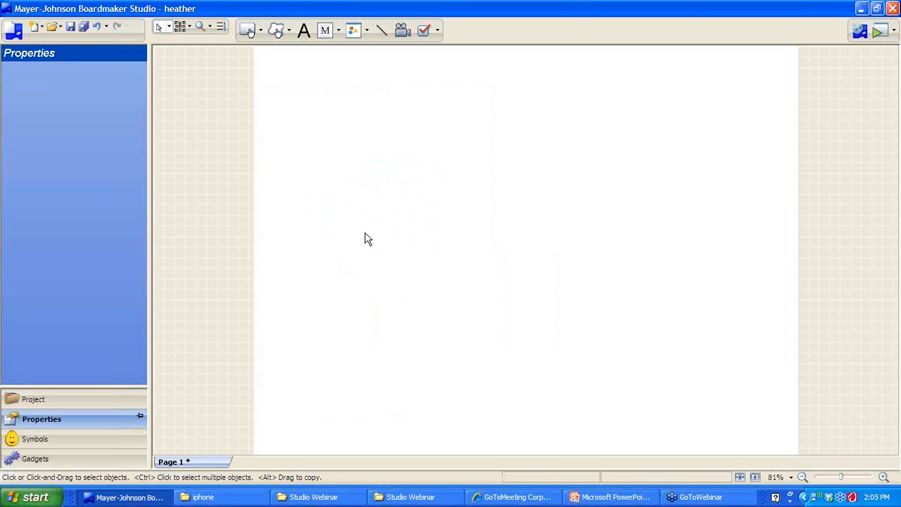
Draw a small standard button, spray it into a five-by-four grid, and dismiss the Action Editor
left_click(246, 31)
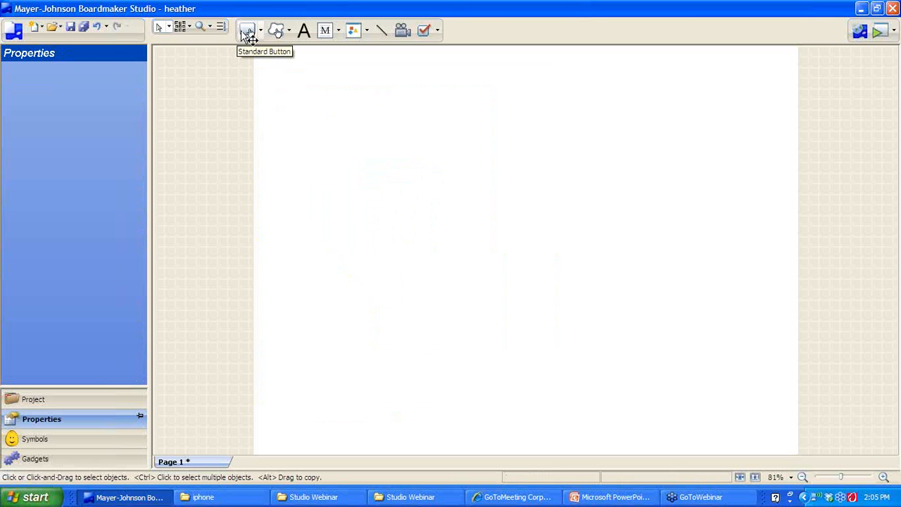
left_click_drag(268, 80, 355, 162)
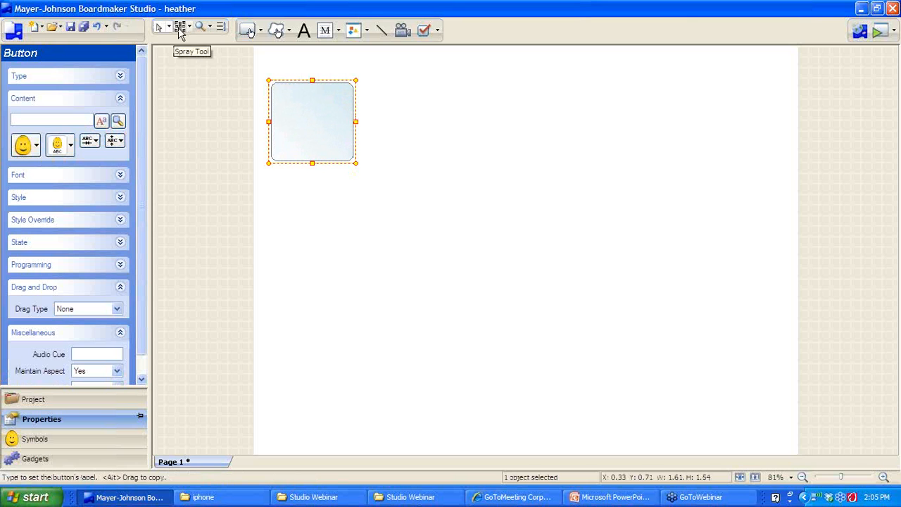
left_click(180, 30)
mouse_move(295, 133)
left_mouse_down()
mouse_move(573, 129)
mouse_move(678, 250)
mouse_move(676, 345)
left_mouse_up()
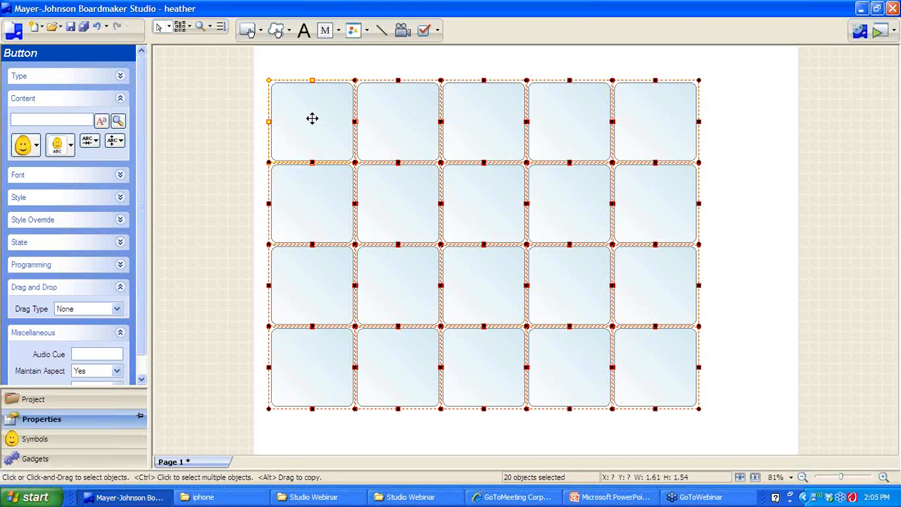
double_click(312, 118)
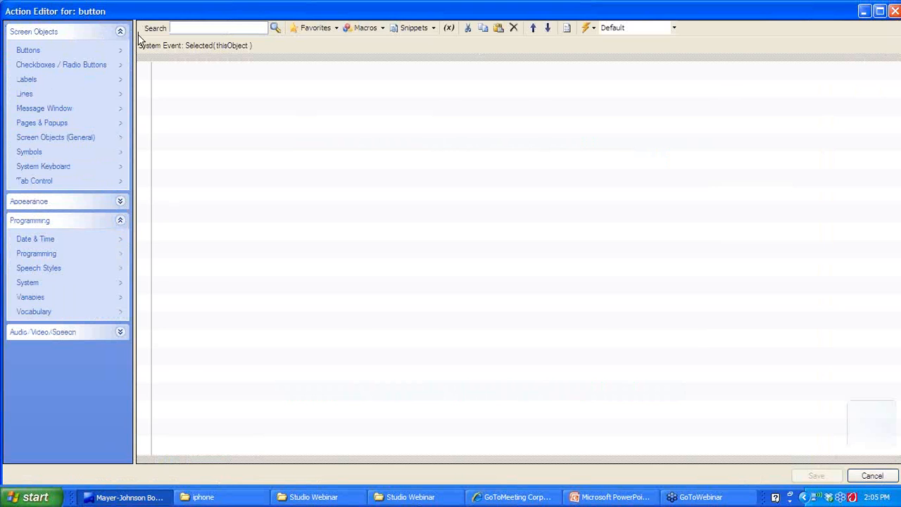
key("Escape")
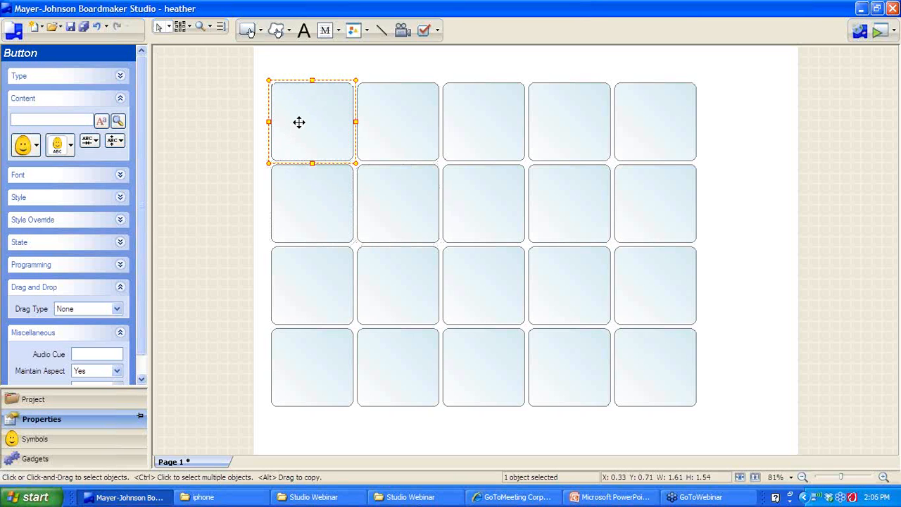
Label the first button 'hello' with the stick-figure hello symbol
type("hel")
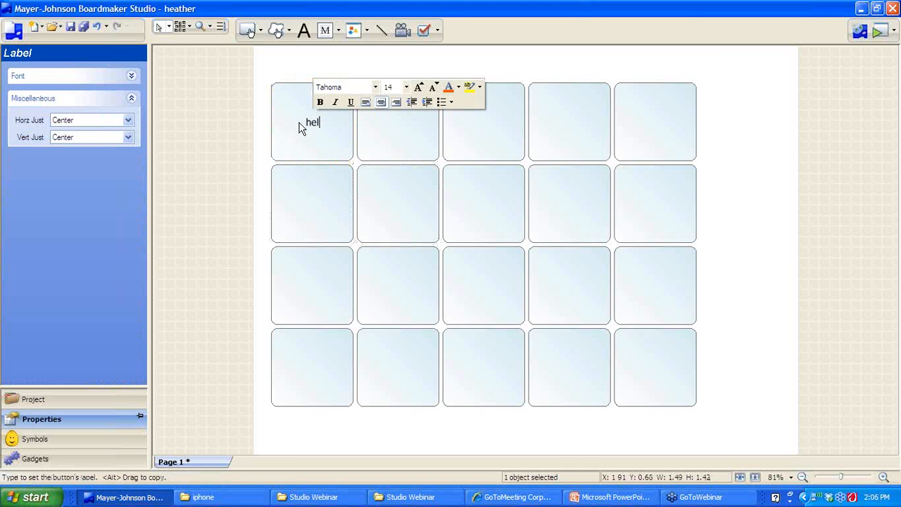
type("lo")
key("Return")
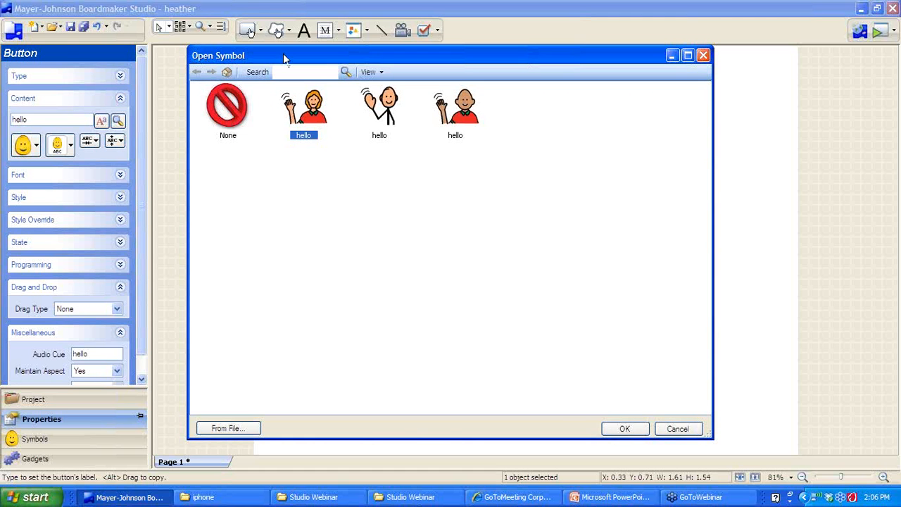
left_click(386, 115)
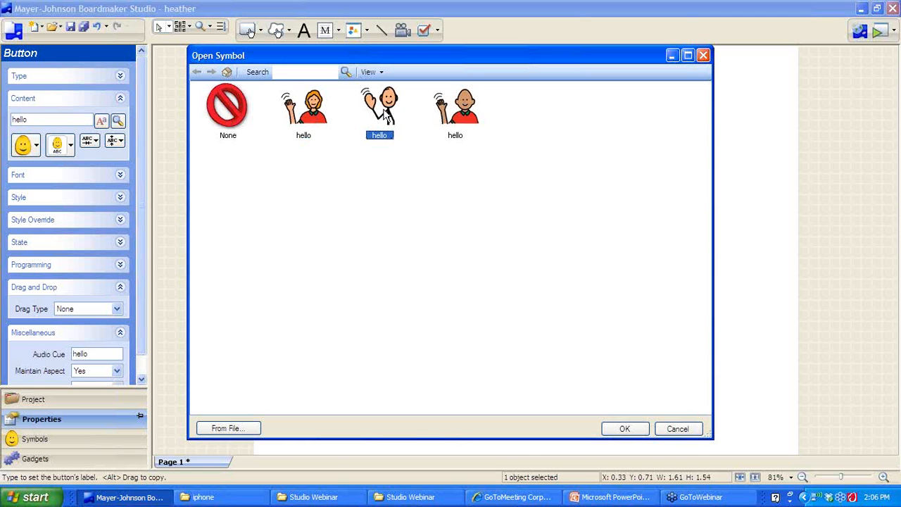
left_click(624, 430)
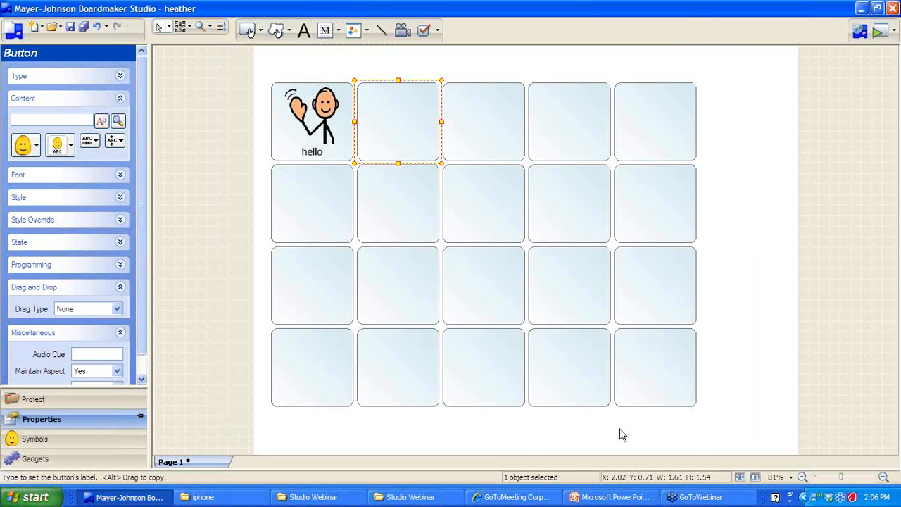
Label the next buttons 'how are you?' and 'dog', giving dog the barking dog symbol
type("how a")
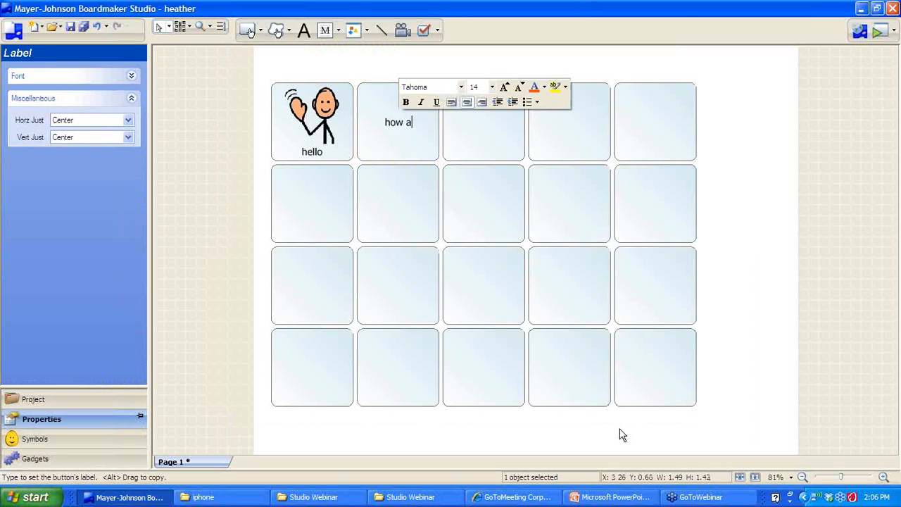
type("re you?")
key("Tab")
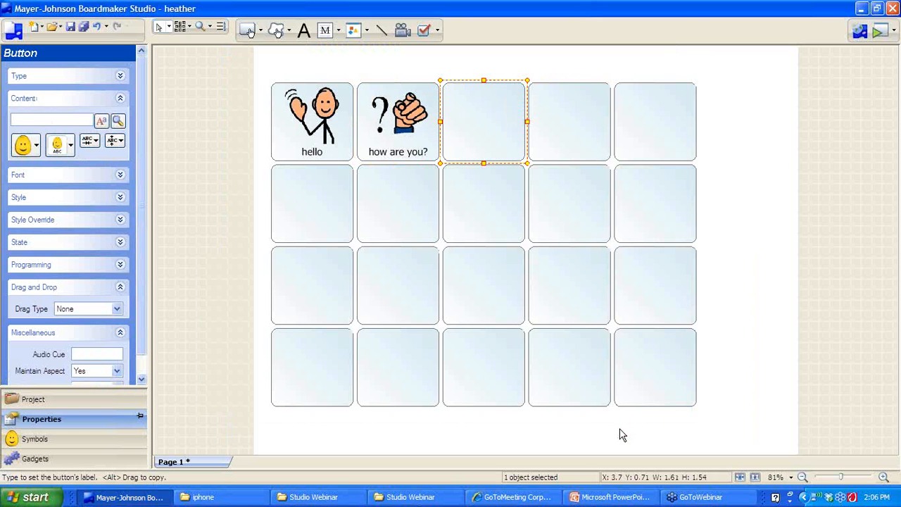
type("dog")
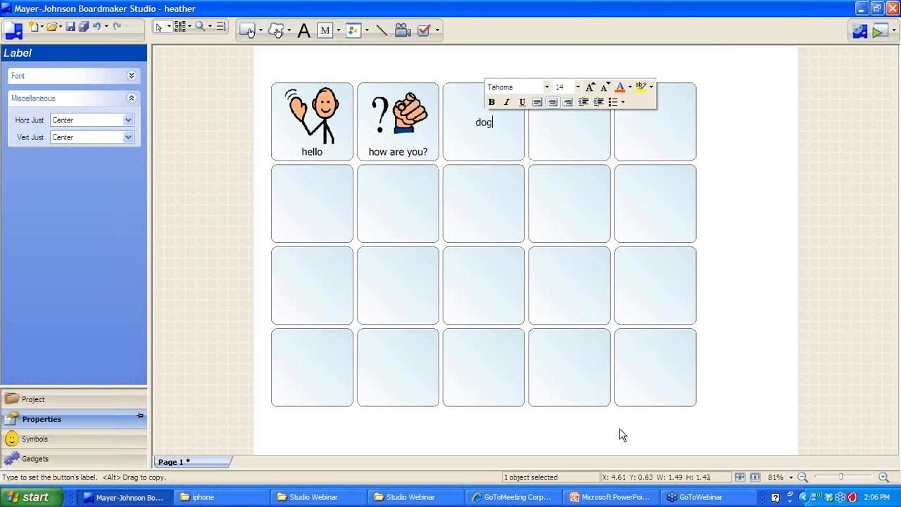
key("Tab")
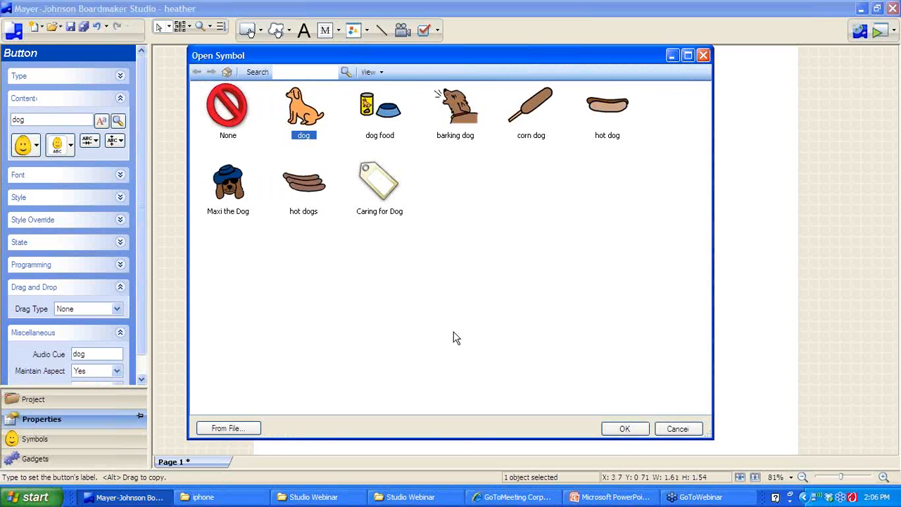
left_click(461, 126)
left_click(624, 428)
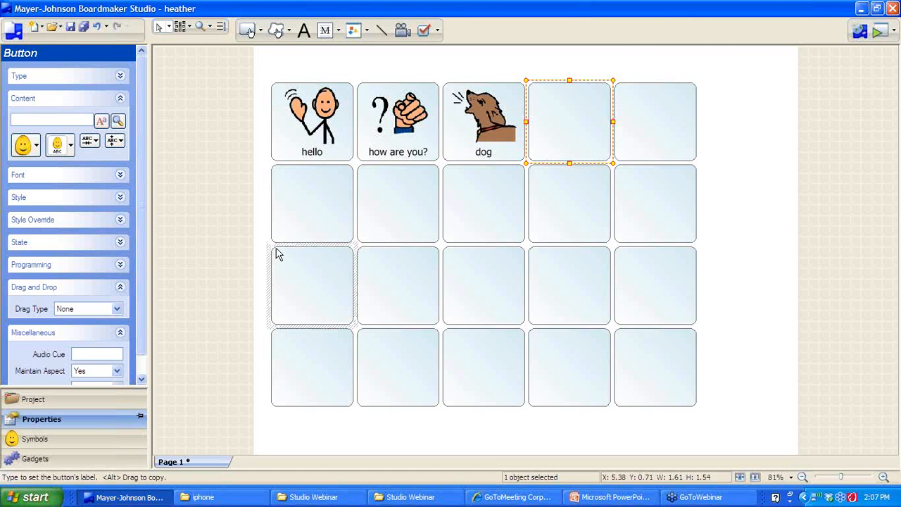
Select the ten buttons in the third and fourth rows and delete them
left_click_drag(281, 260, 658, 386)
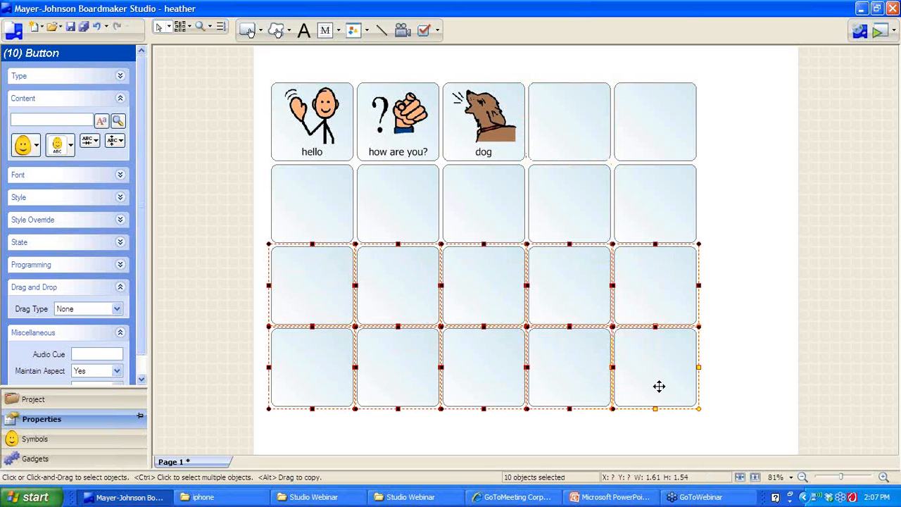
right_click(547, 286)
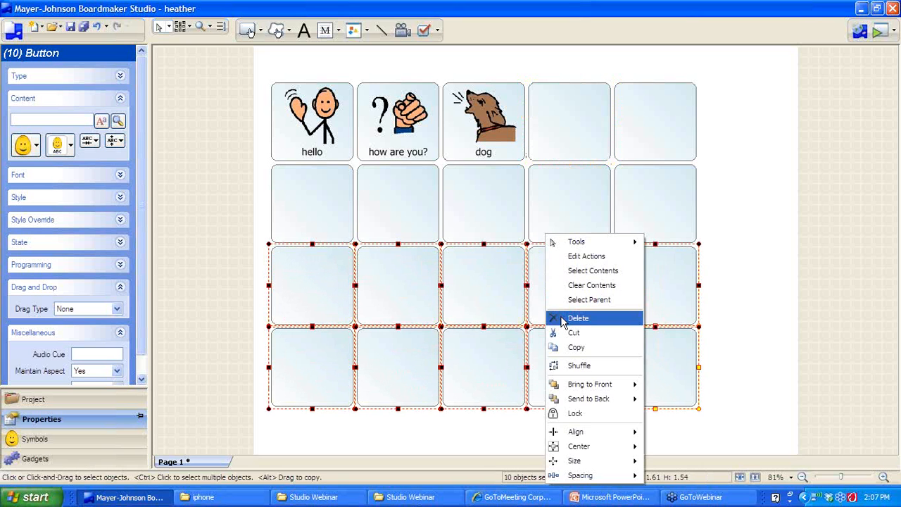
left_click(561, 319)
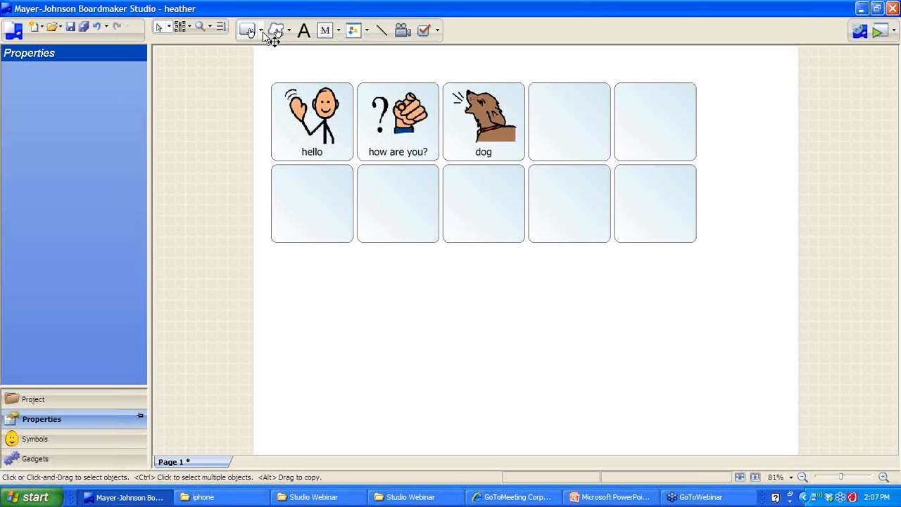
Draw a wide Symbolate Button under the grid reading 'i went to the zoo today.'
left_click(260, 31)
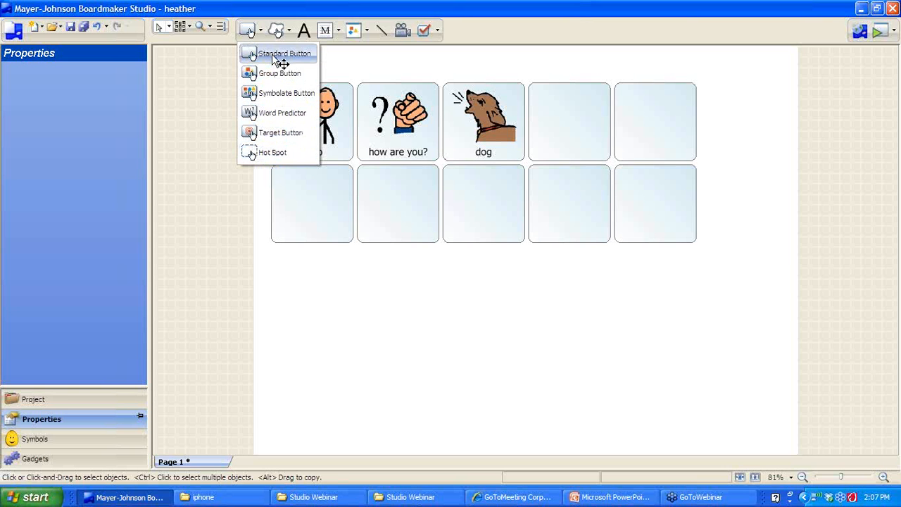
left_click(272, 90)
left_click_drag(274, 292, 748, 380)
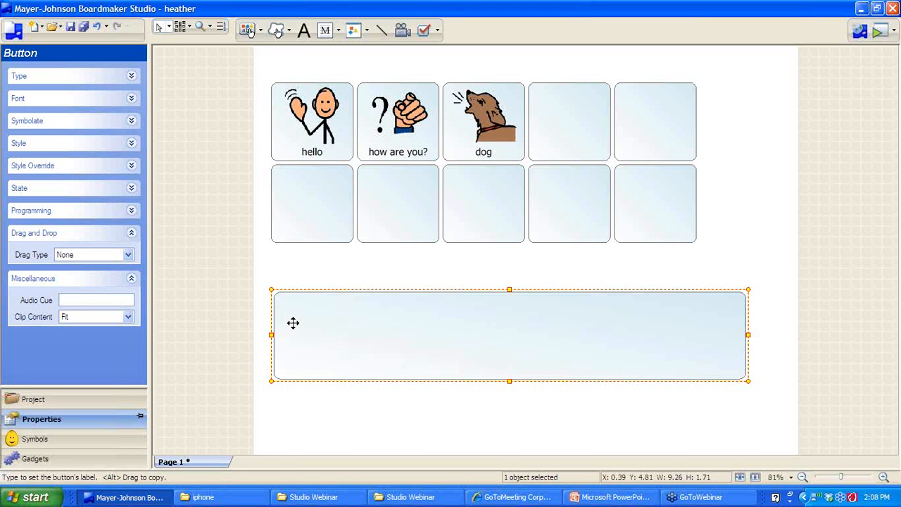
type("i wen")
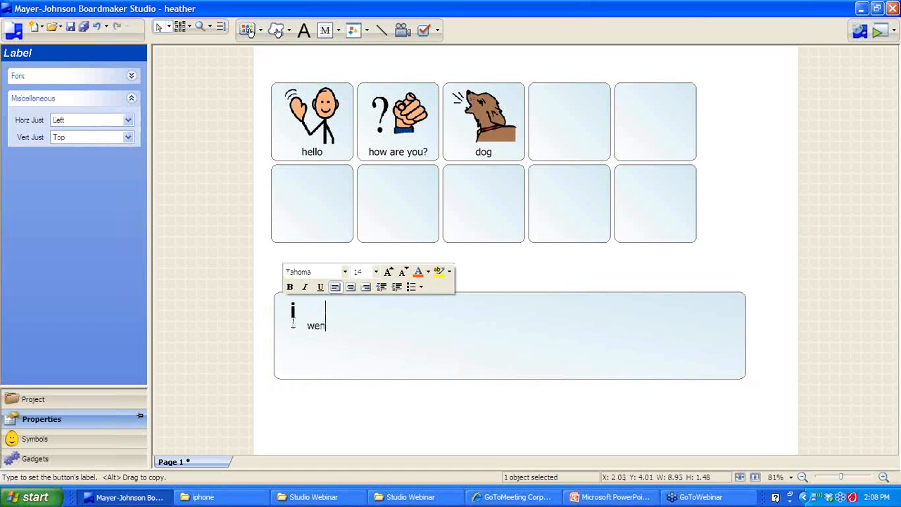
type("t to the zo")
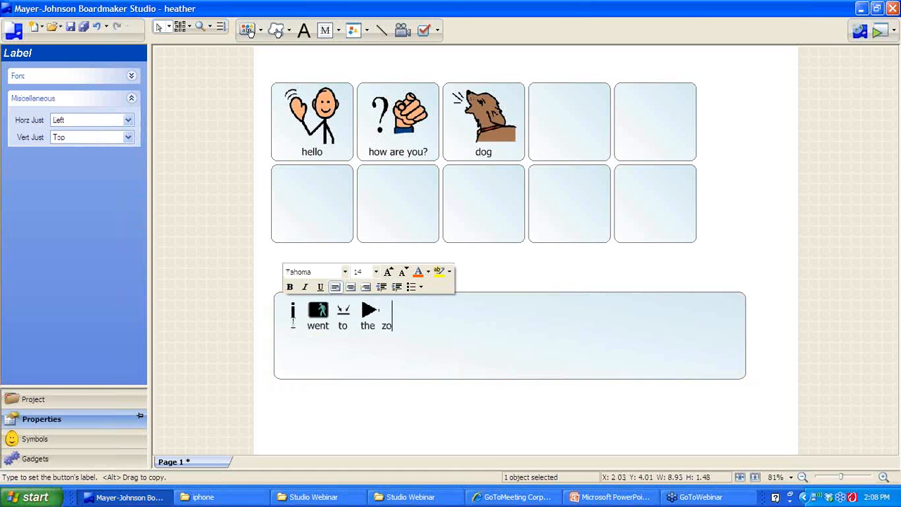
type("o today!")
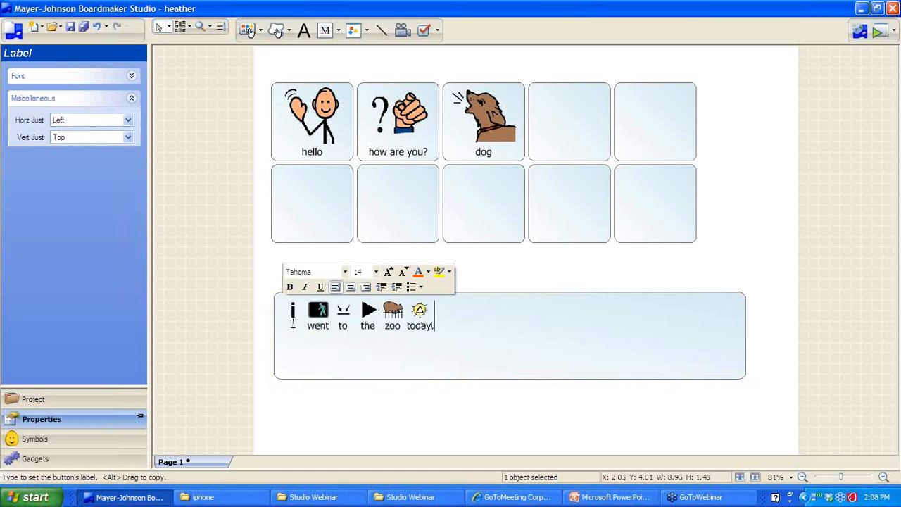
key("BackSpace")
type(".")
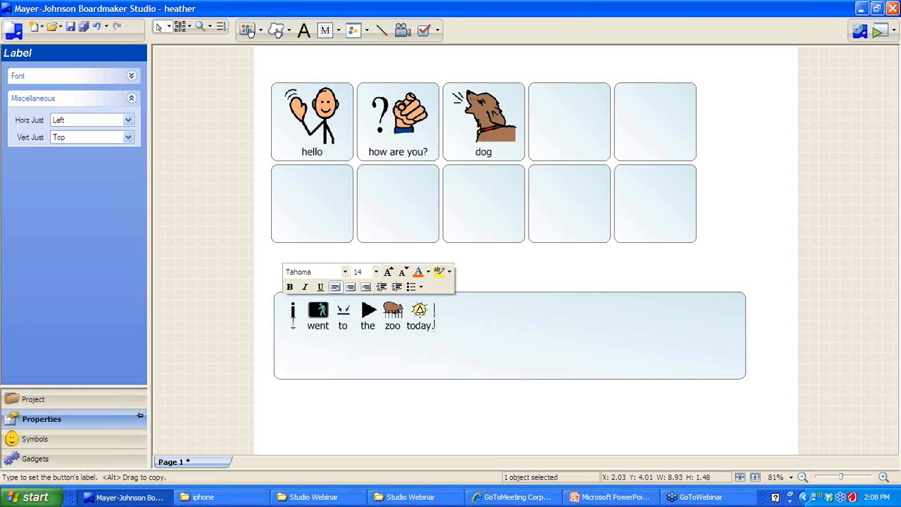
Close the heather project to Studio Connect, saving the page changes
left_click(858, 32)
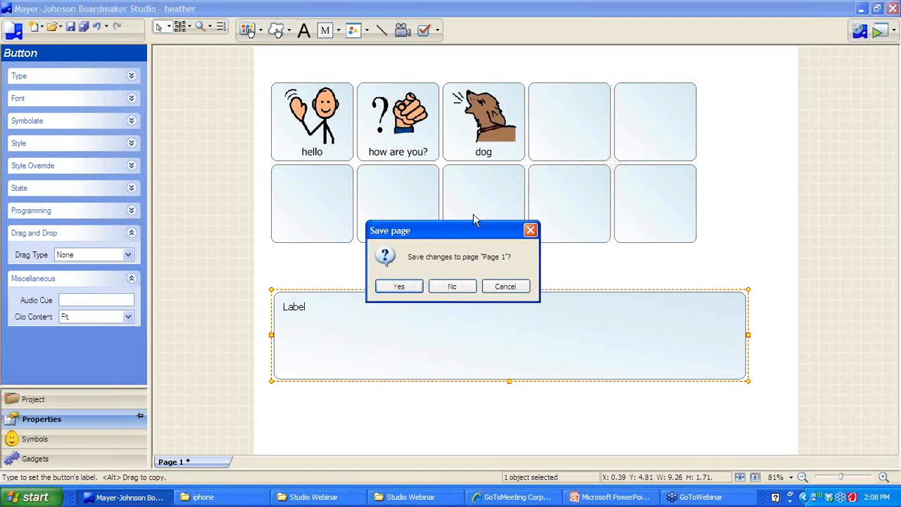
left_click(399, 288)
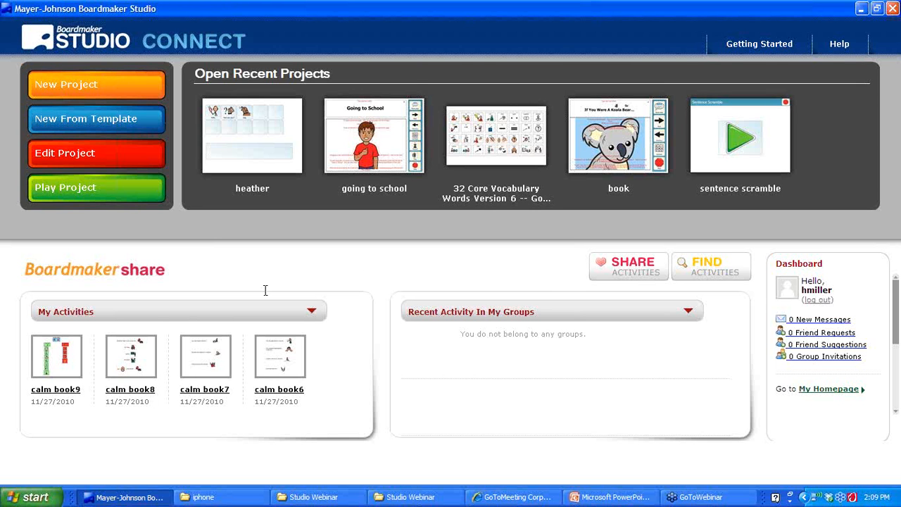
Choose New From Template on the Studio Connect screen
left_click(87, 127)
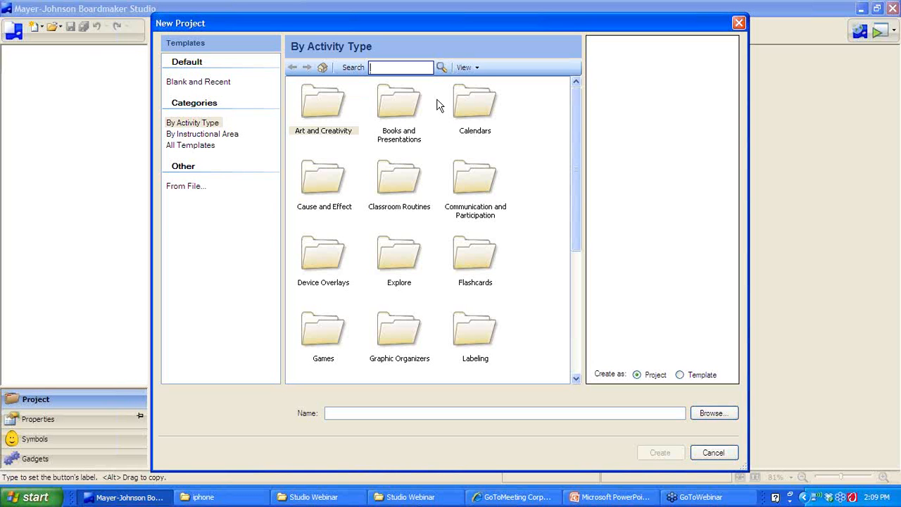
Browse By Activity Type to the Mathematics > Graphs and Surveys > Onscreen templates
left_click(230, 136)
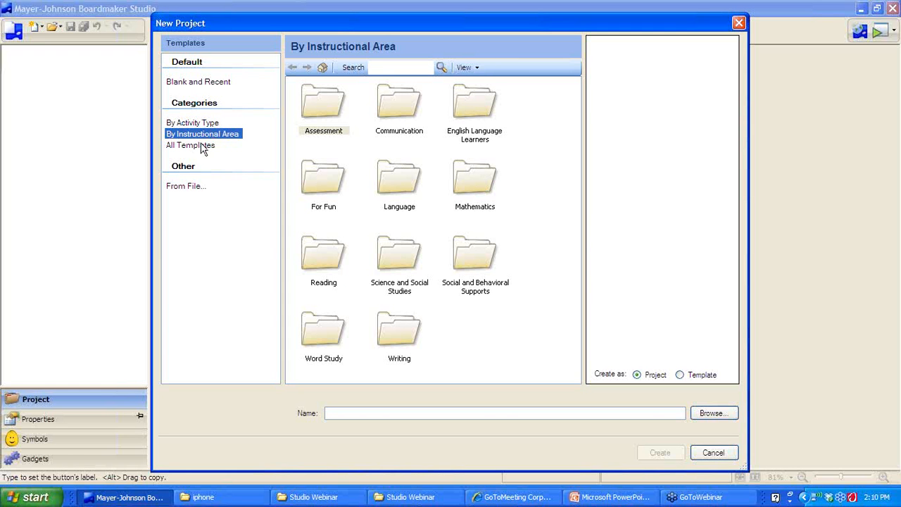
left_click(202, 146)
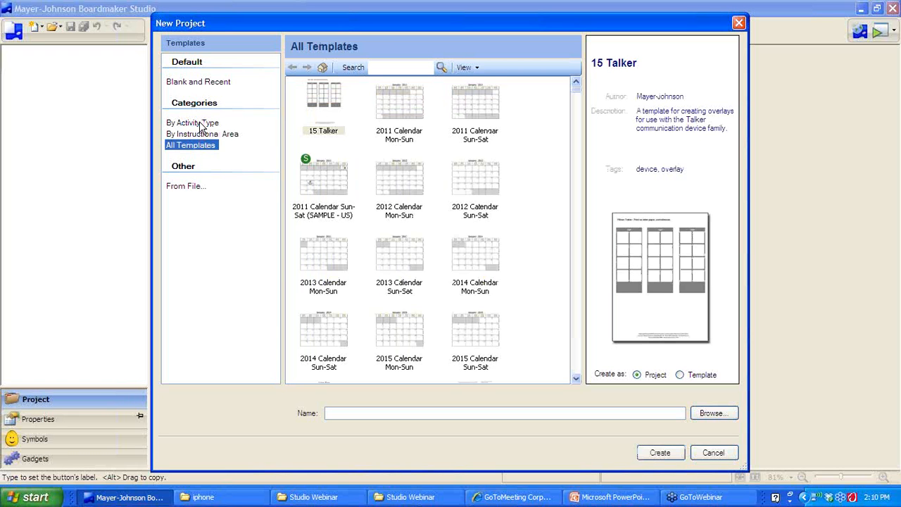
left_click(202, 126)
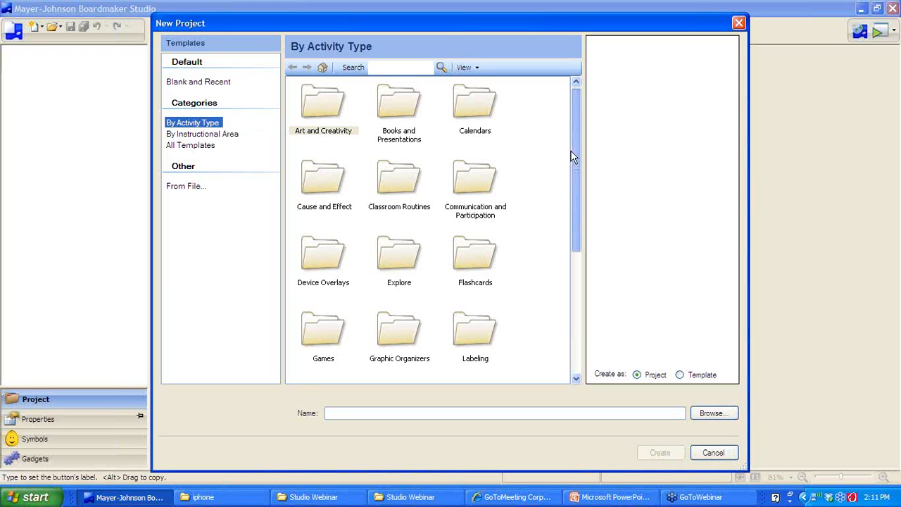
left_click_drag(571, 154, 574, 299)
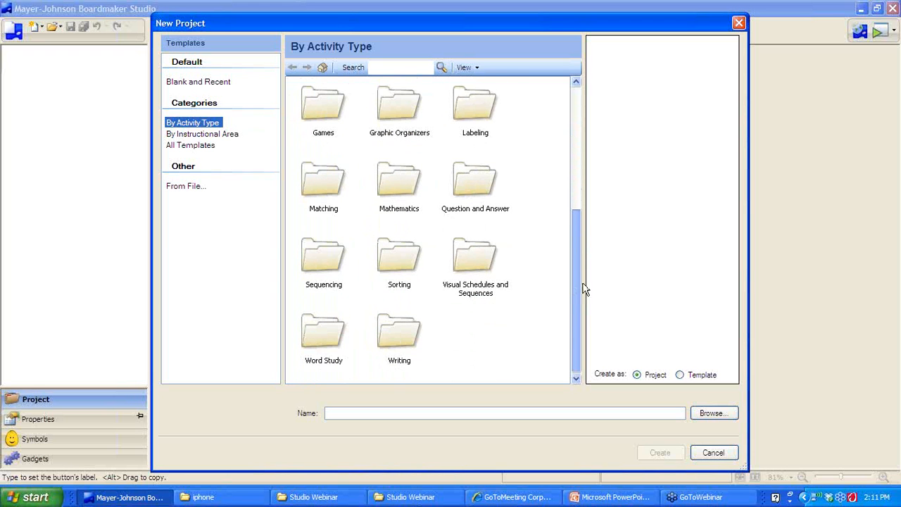
left_click(405, 184)
double_click(404, 184)
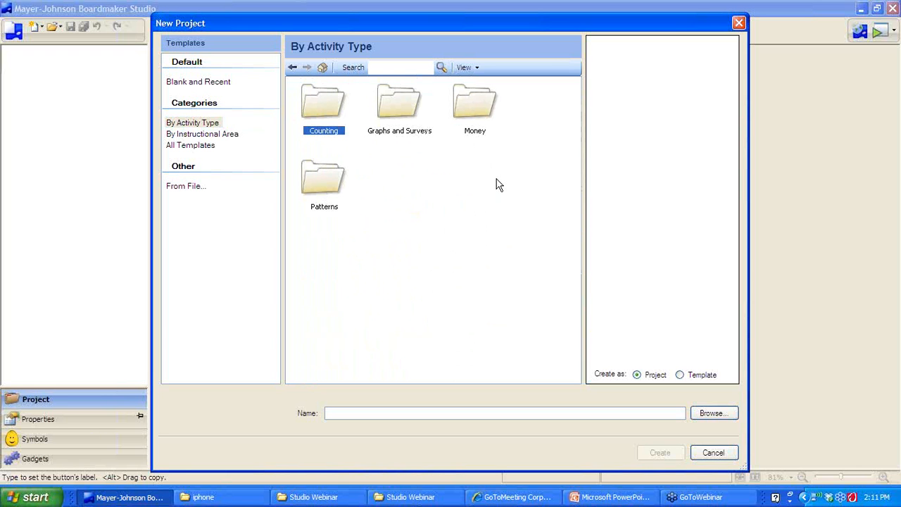
double_click(403, 121)
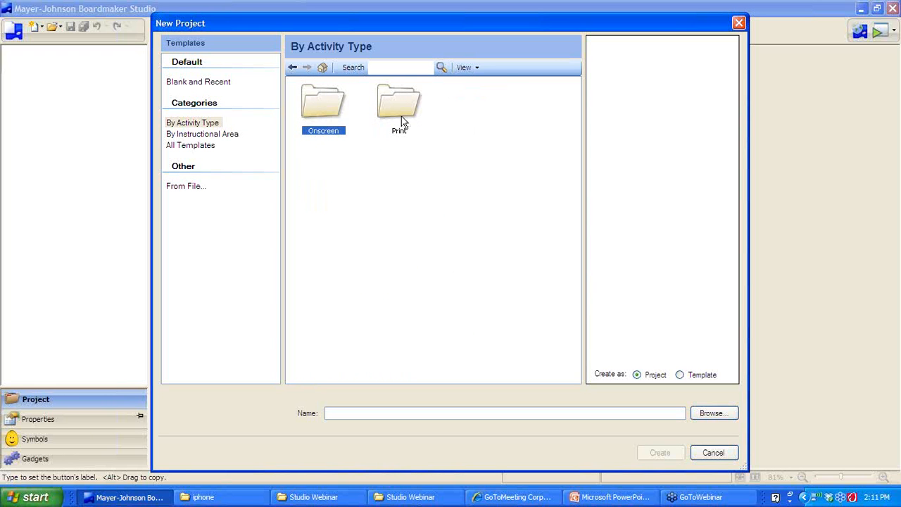
double_click(324, 109)
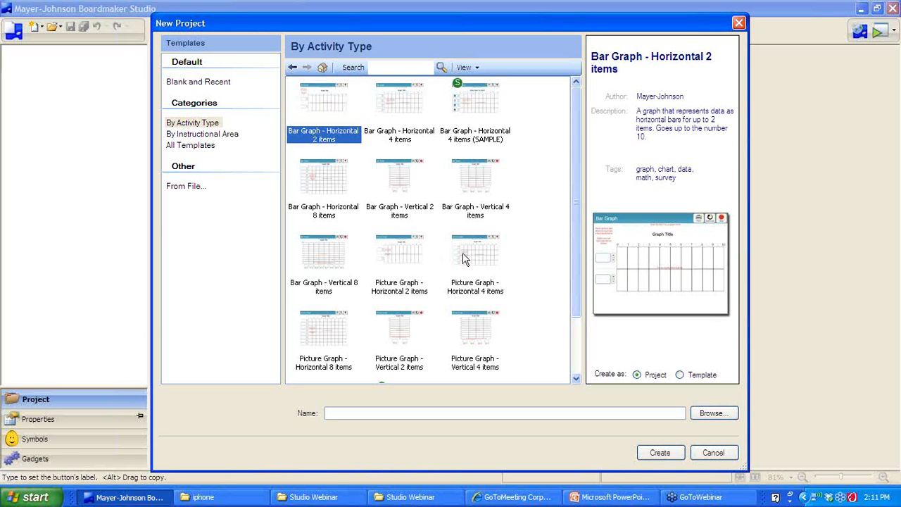
scroll(577, 243, "down", 2)
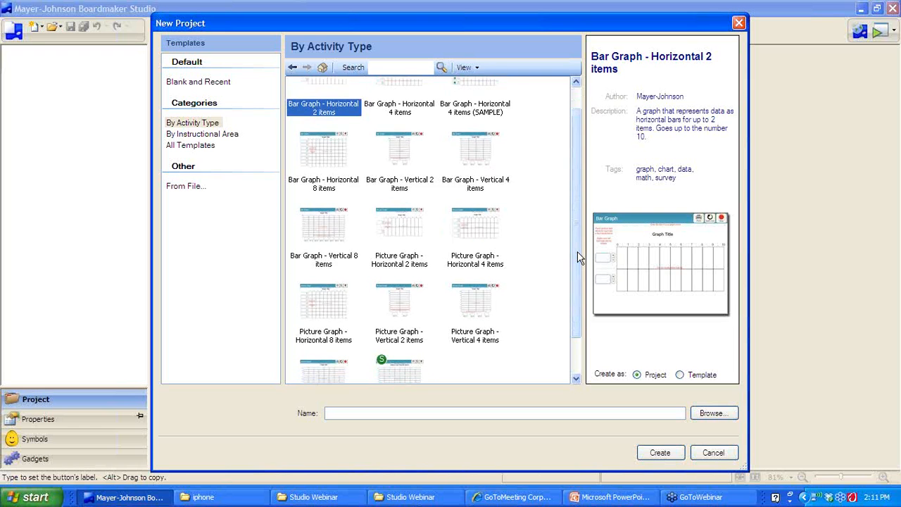
scroll(578, 279, "down", 1)
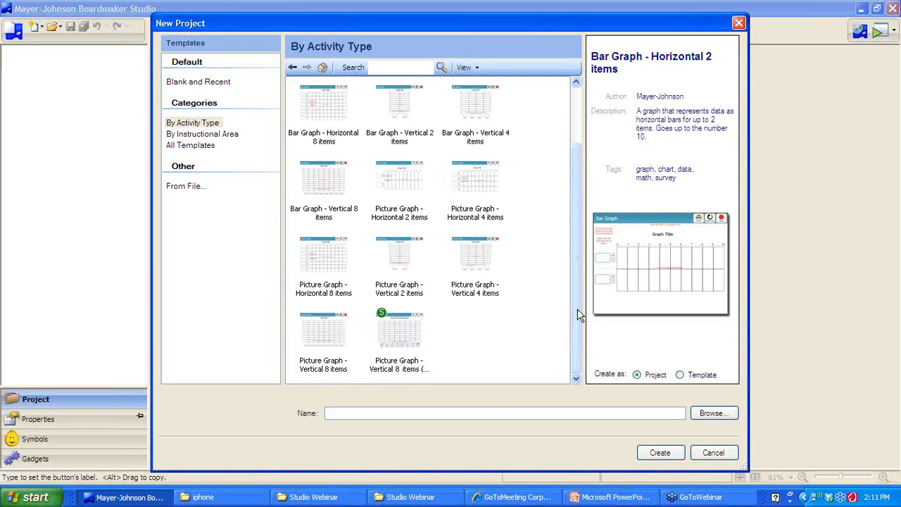
Create 'our pets graph' from Picture Graph - Vertical 4 items, replacing the existing file
left_click(488, 260)
left_click(390, 415)
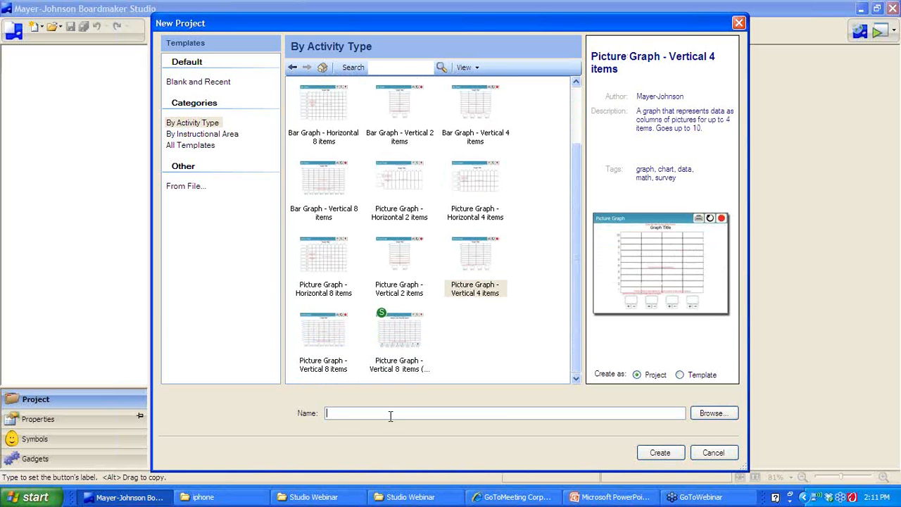
type("our,pets graph")
left_click(654, 454)
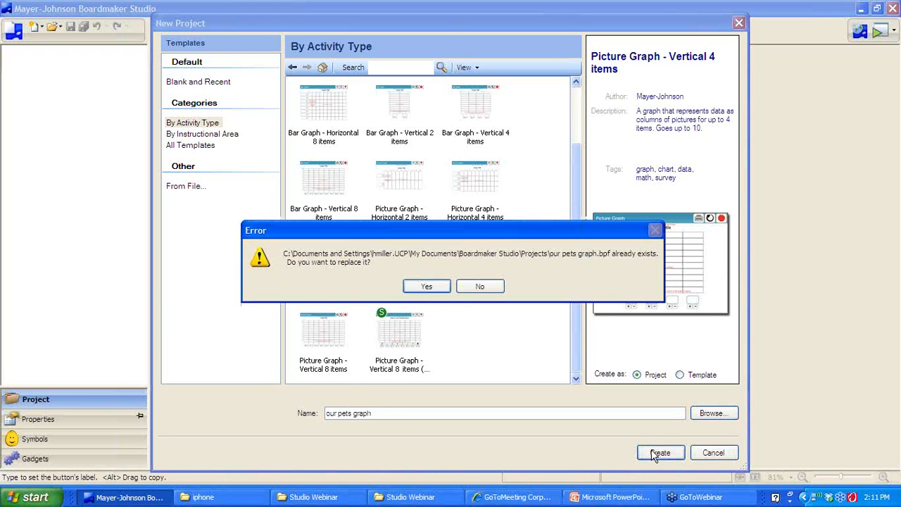
left_click(426, 286)
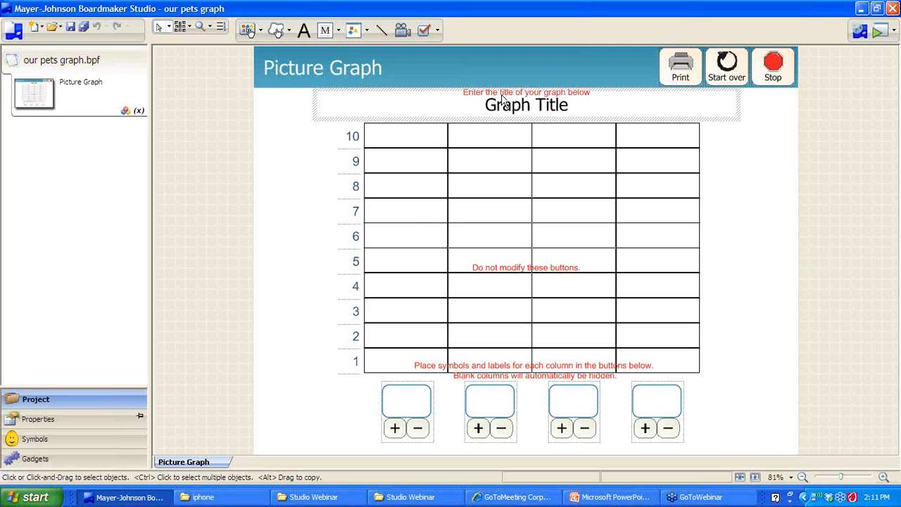
Replace the 'Graph Title' text with 'Our Pets'
left_click(567, 105)
left_click(567, 105)
left_click_drag(514, 110, 485, 111)
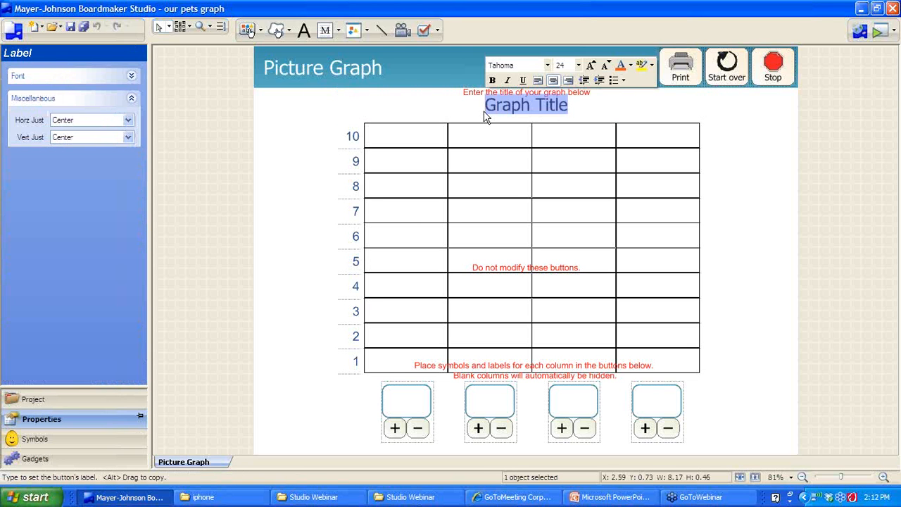
type("Our Pets")
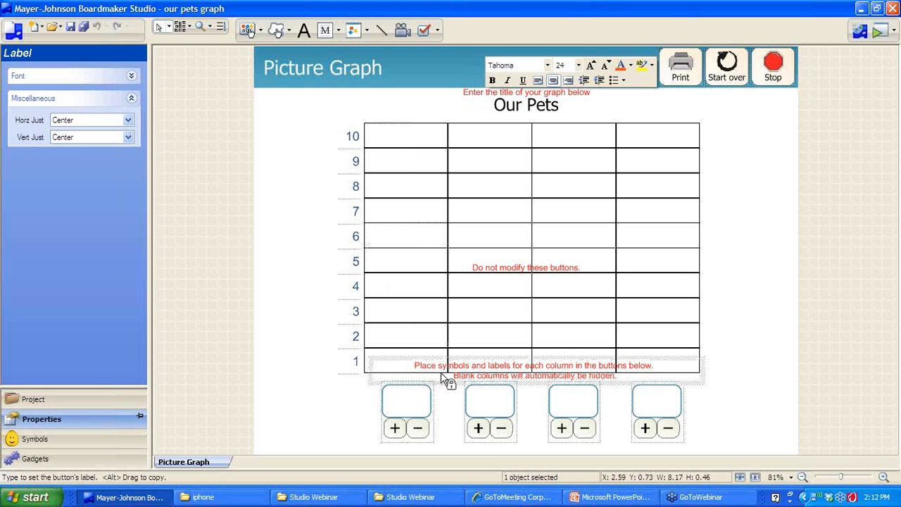
Label the first two column buttons 'dog' and 'cat', accepting their picture symbols
left_click(415, 396)
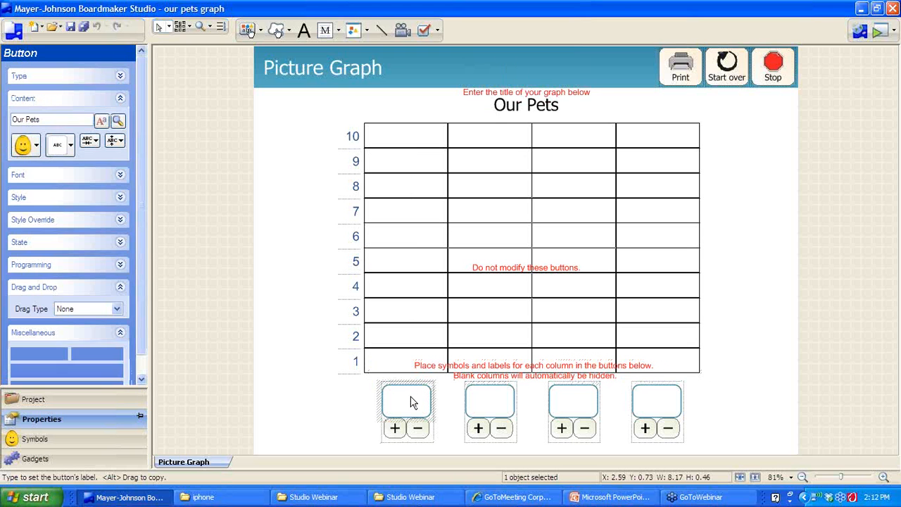
double_click(413, 402)
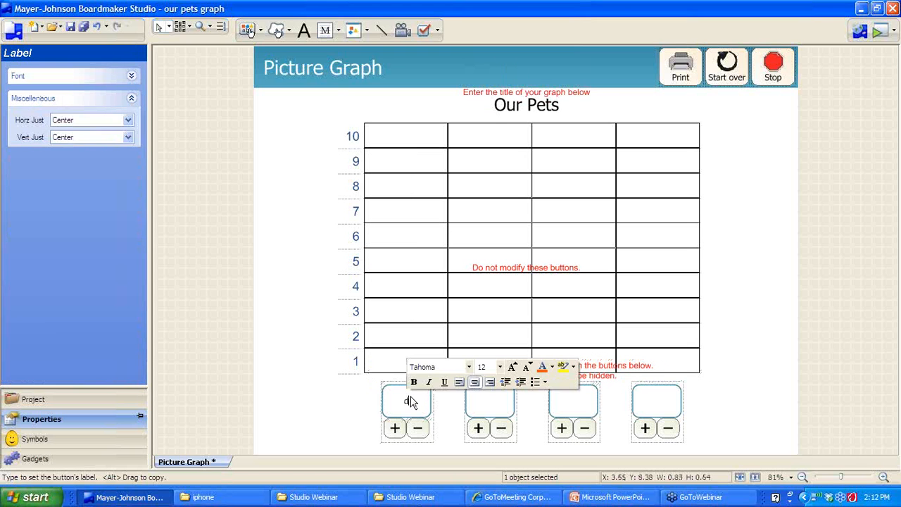
type("dog")
key("Escape")
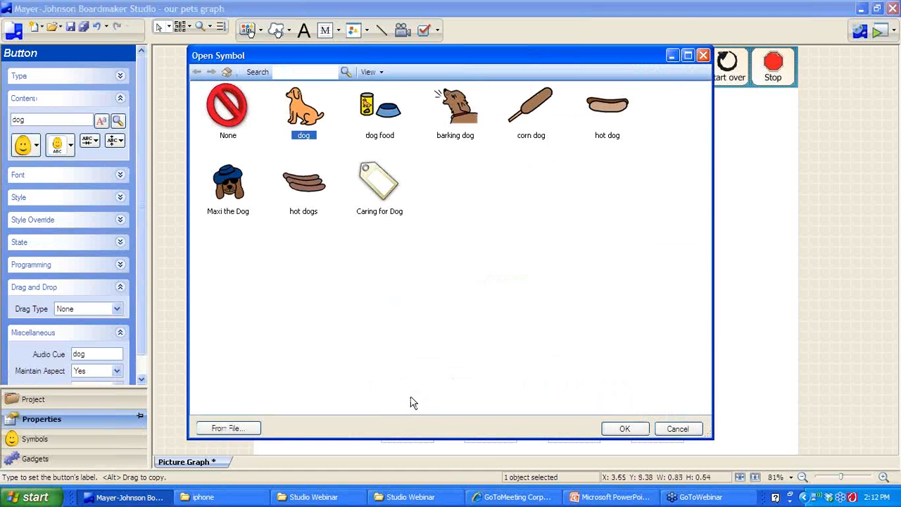
left_click(637, 429)
left_click(480, 397)
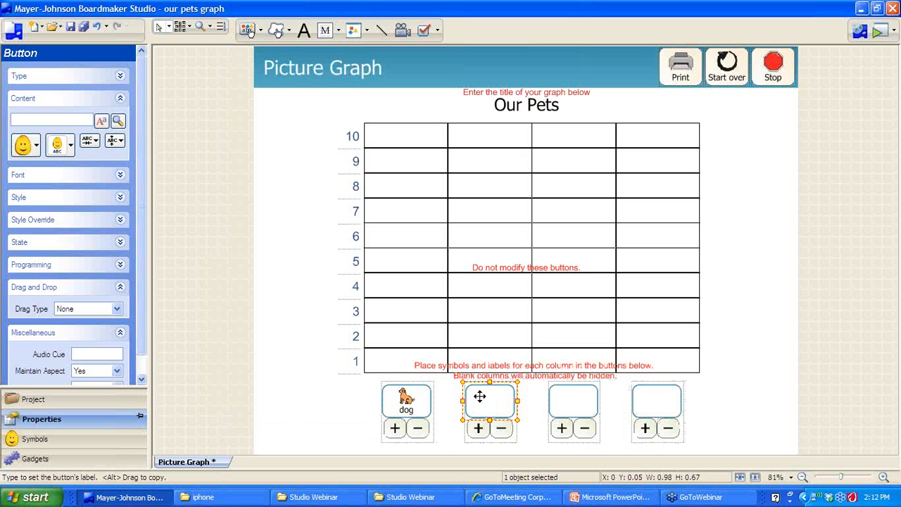
type("cat")
key("Escape")
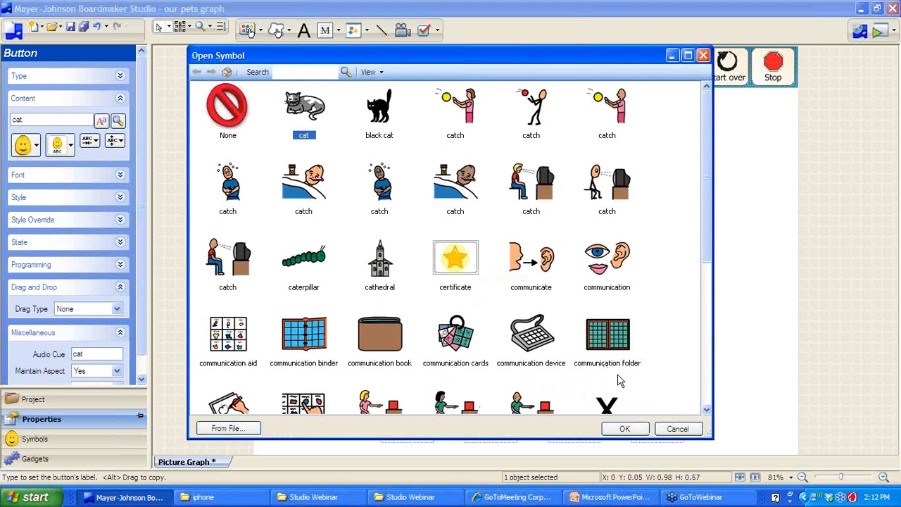
left_click(623, 429)
Label the third column button 'bird' with the bird symbol
type("bir")
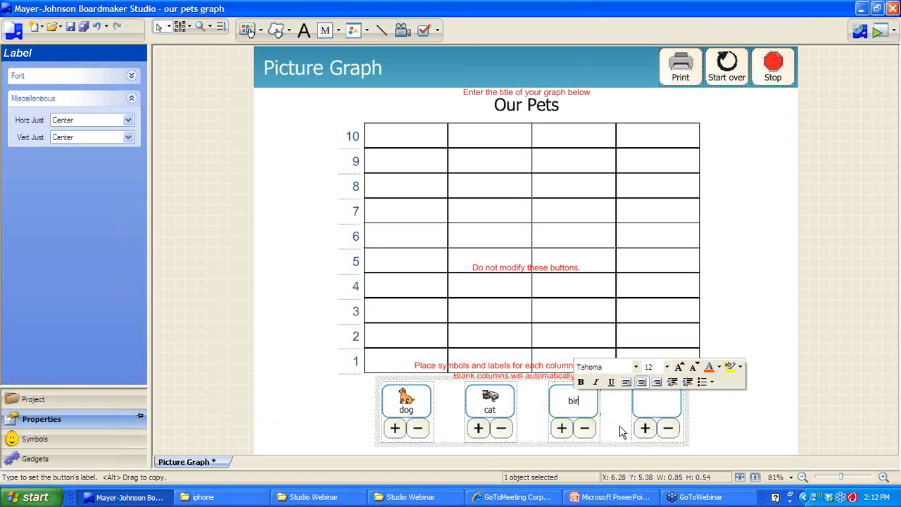
key("Escape")
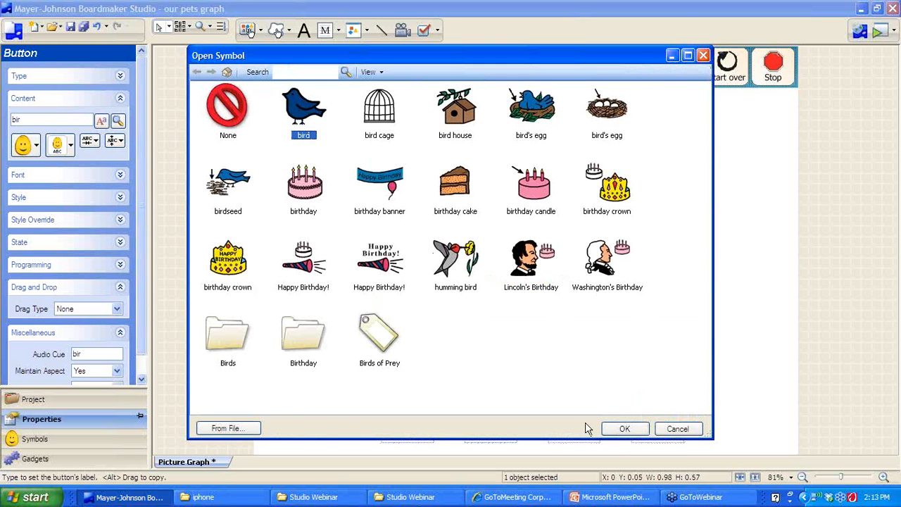
left_click(624, 429)
left_click(574, 408)
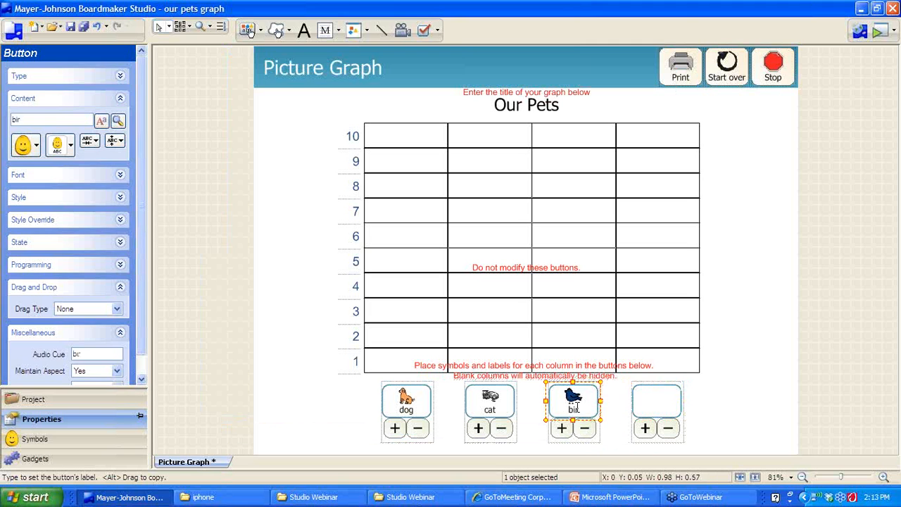
left_click(574, 408)
left_click(576, 408)
type("d")
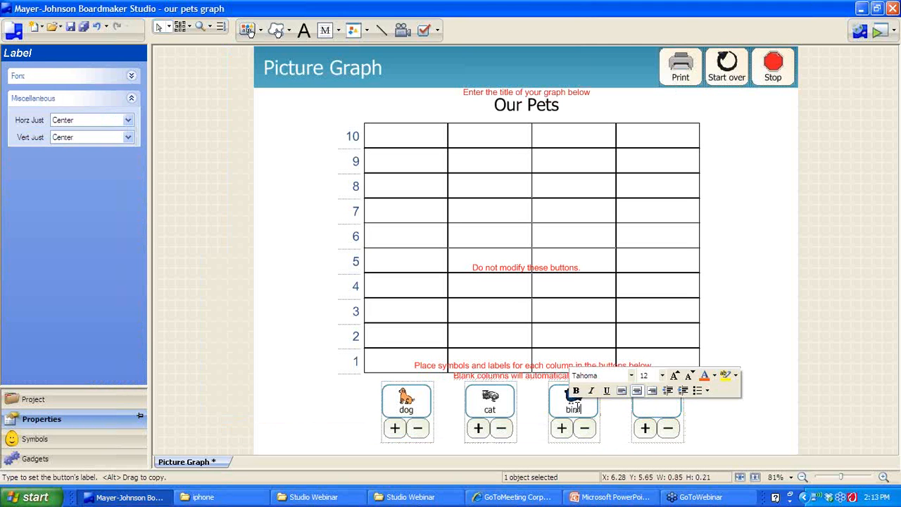
Label the fourth column button 'fish' with the fish symbol
left_click(644, 416)
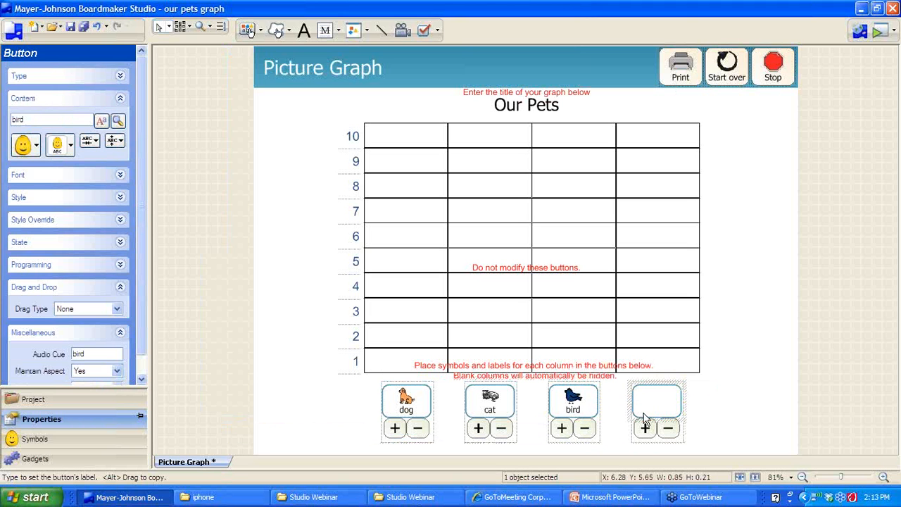
type("fish")
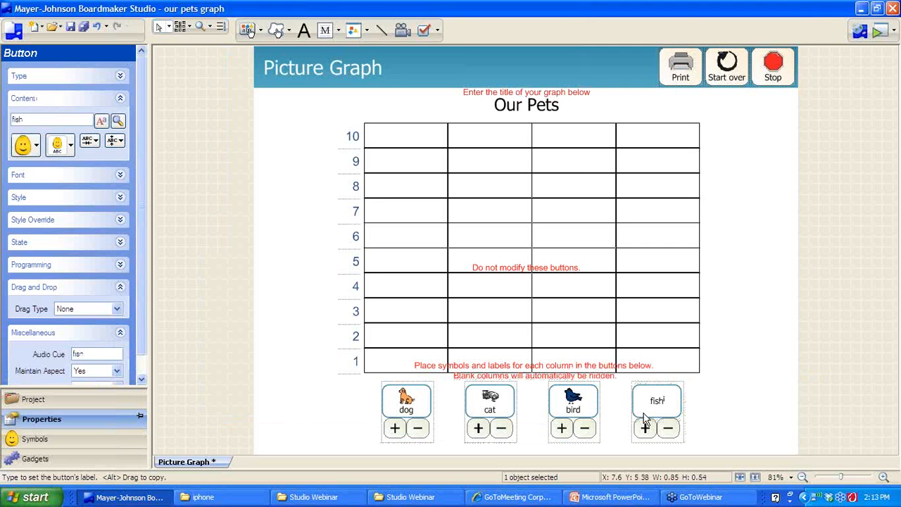
key("Return")
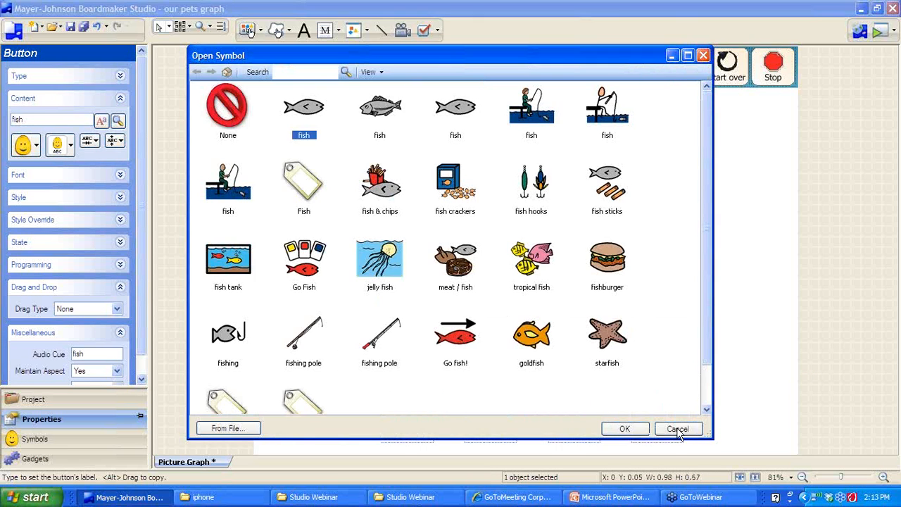
left_click(624, 428)
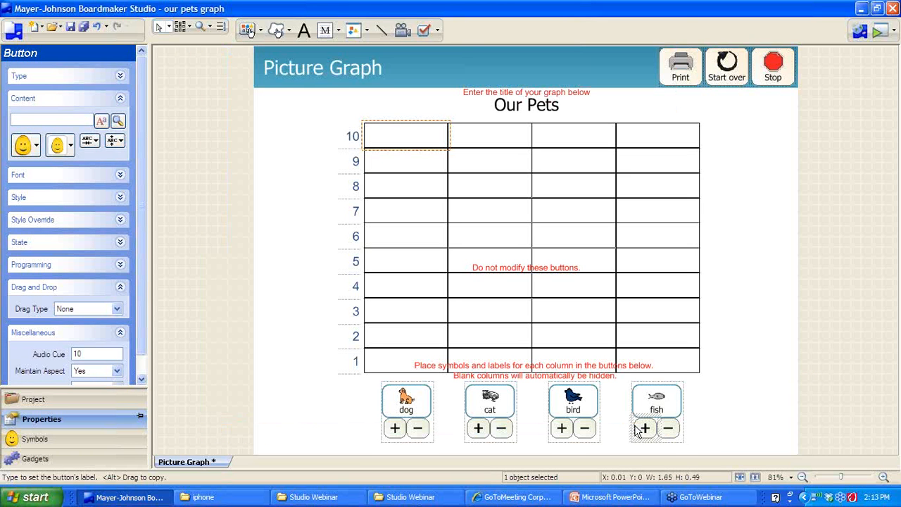
left_click(881, 33)
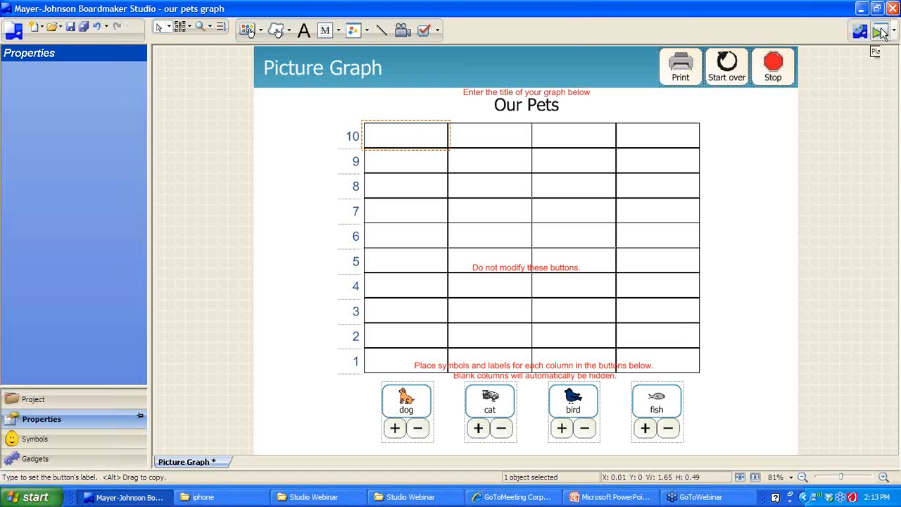
left_click(880, 32)
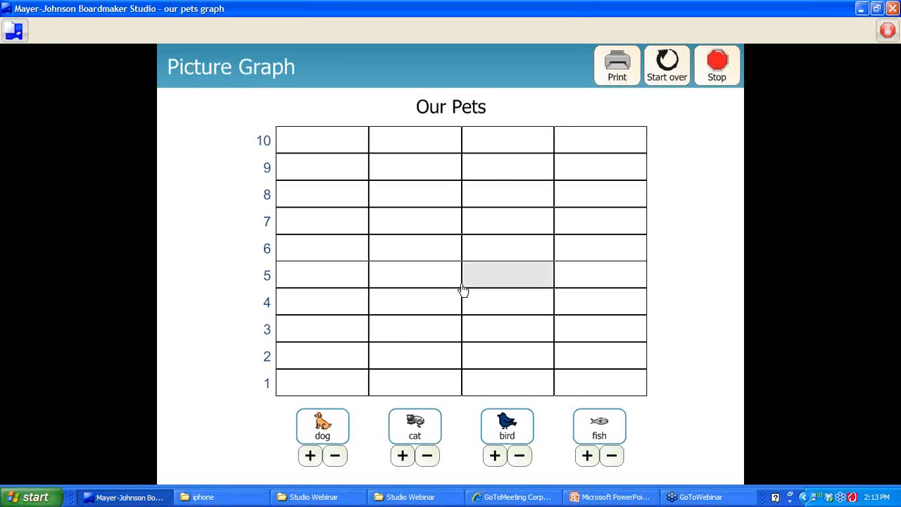
left_click(310, 456)
left_click(310, 456)
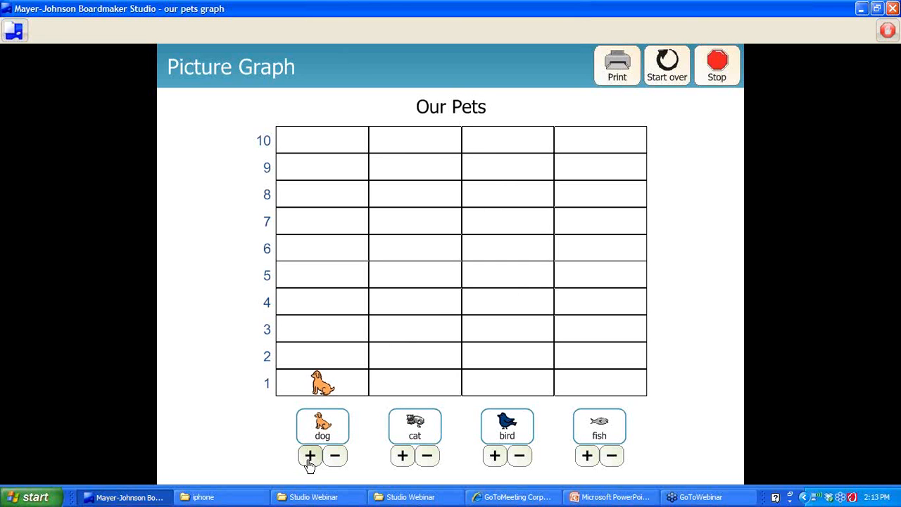
left_click(310, 456)
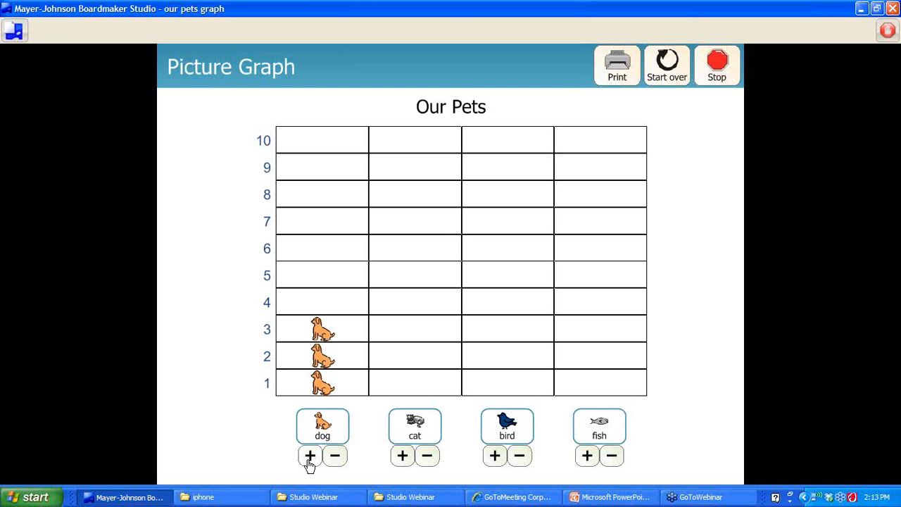
left_click(402, 456)
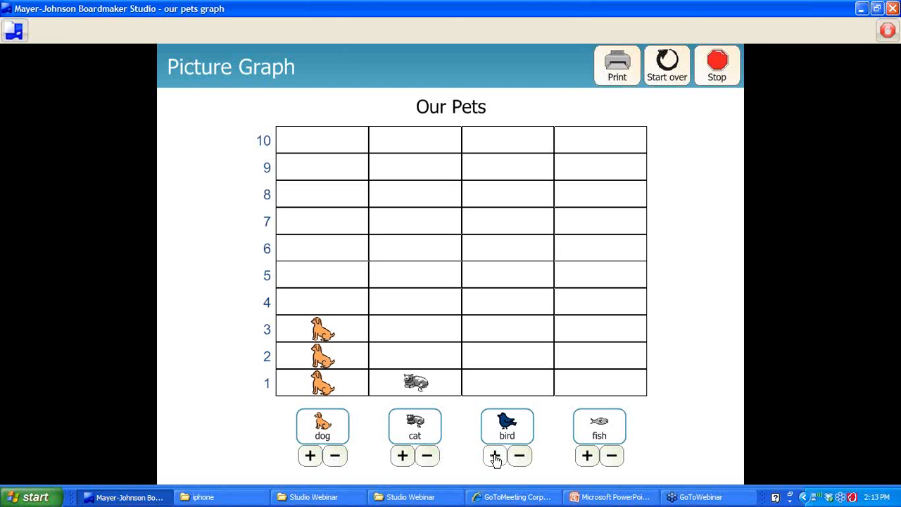
left_click(587, 456)
left_click(587, 457)
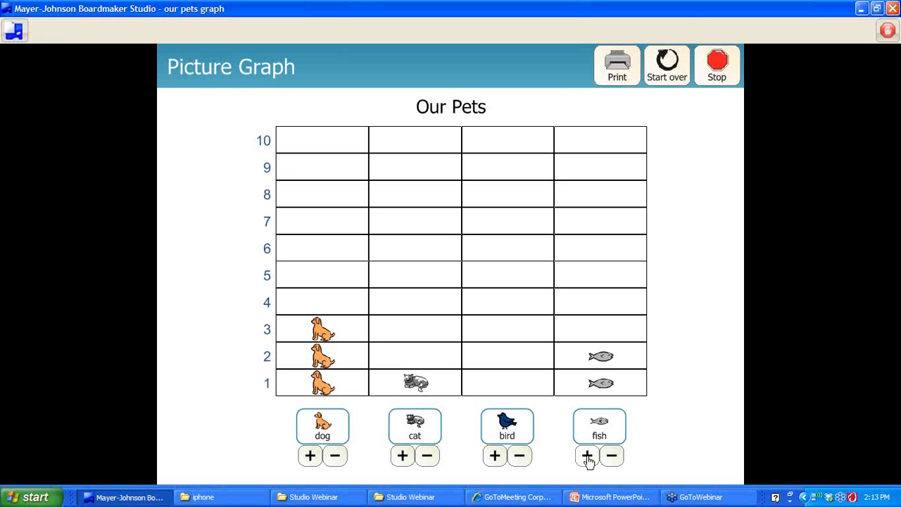
left_click(587, 456)
left_click(587, 456)
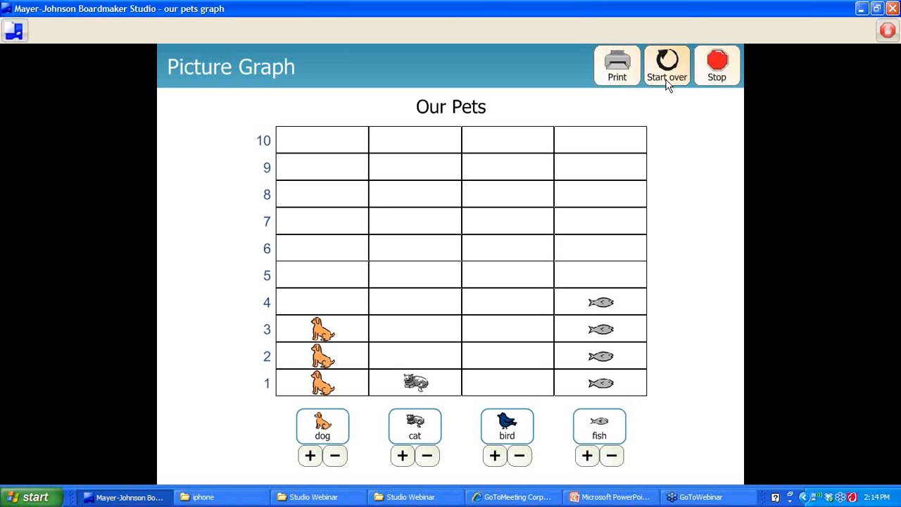
left_click(718, 79)
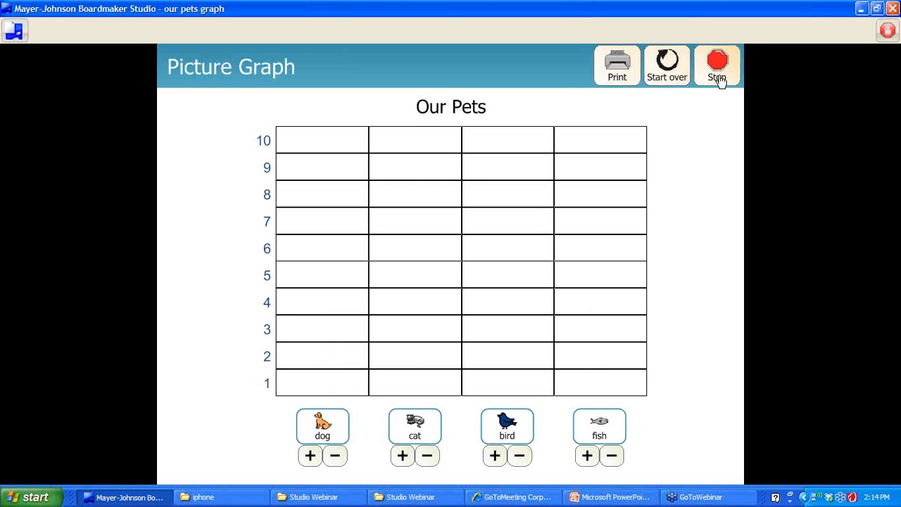
left_click(718, 79)
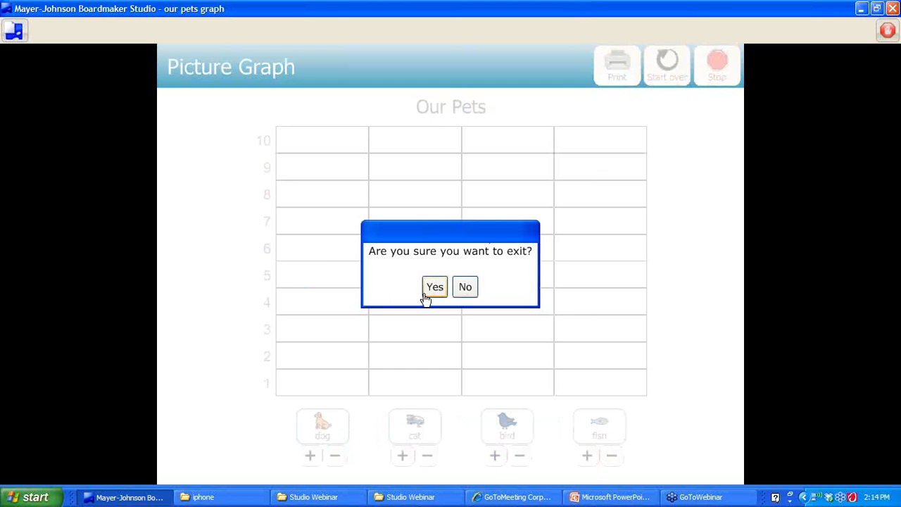
left_click(434, 287)
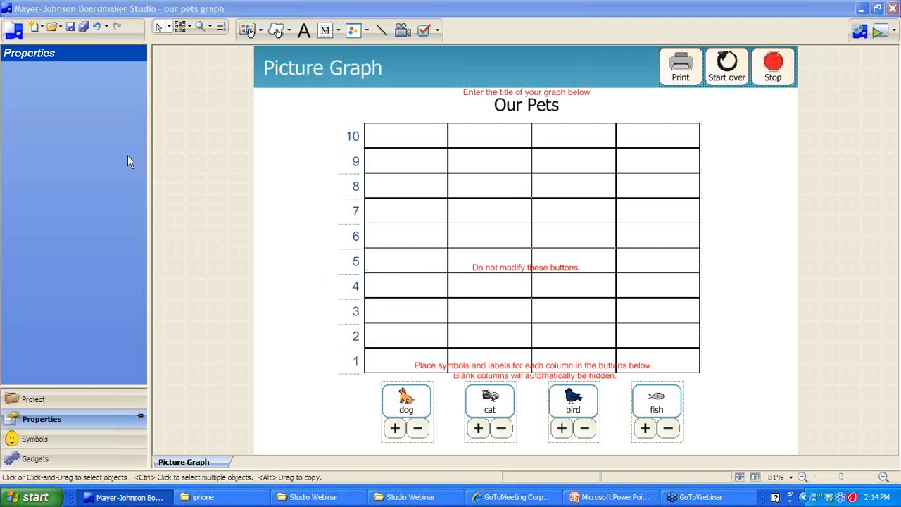
left_click(14, 29)
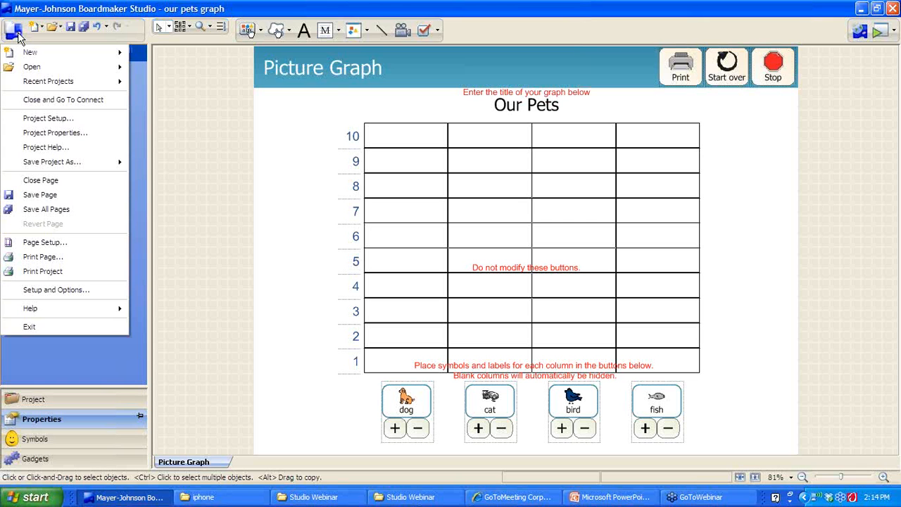
left_click(41, 120)
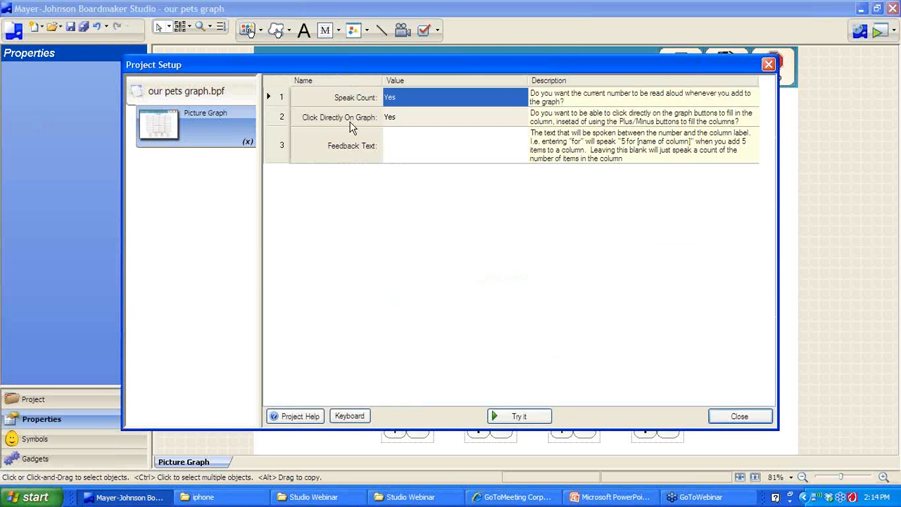
left_click(398, 119)
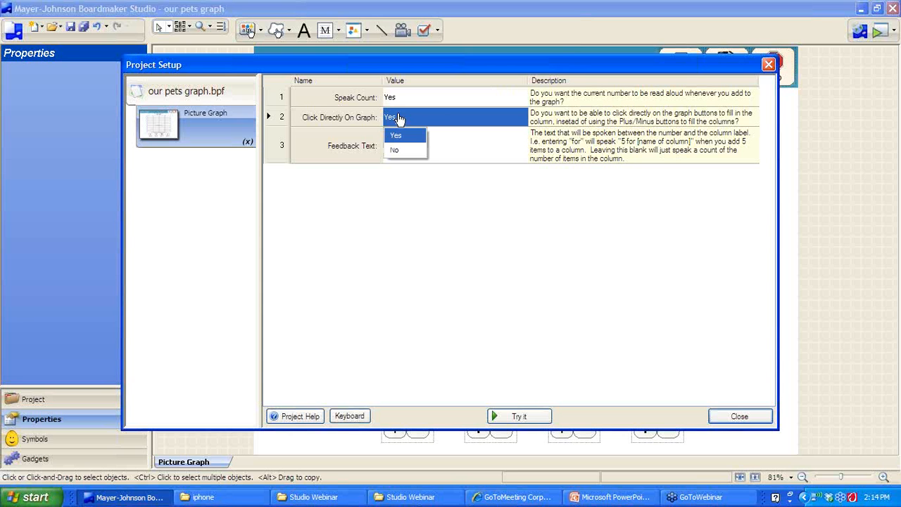
left_click(376, 224)
left_click(732, 419)
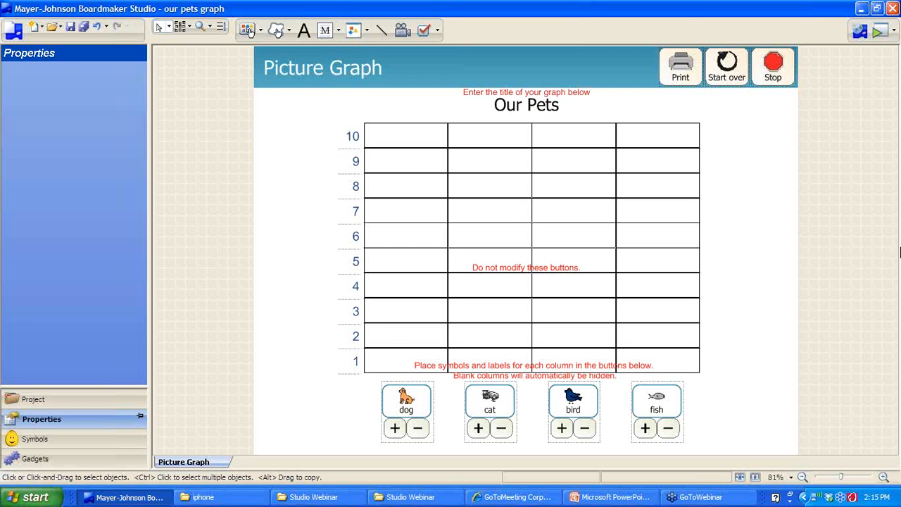
Close the pets graph and choose the Word Scramble template under Word Study > Onscreen
left_click(862, 34)
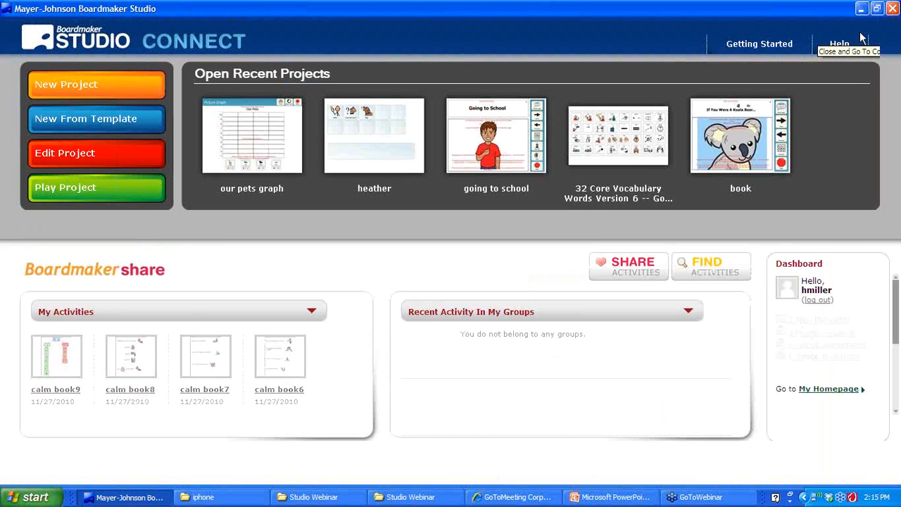
left_click(131, 117)
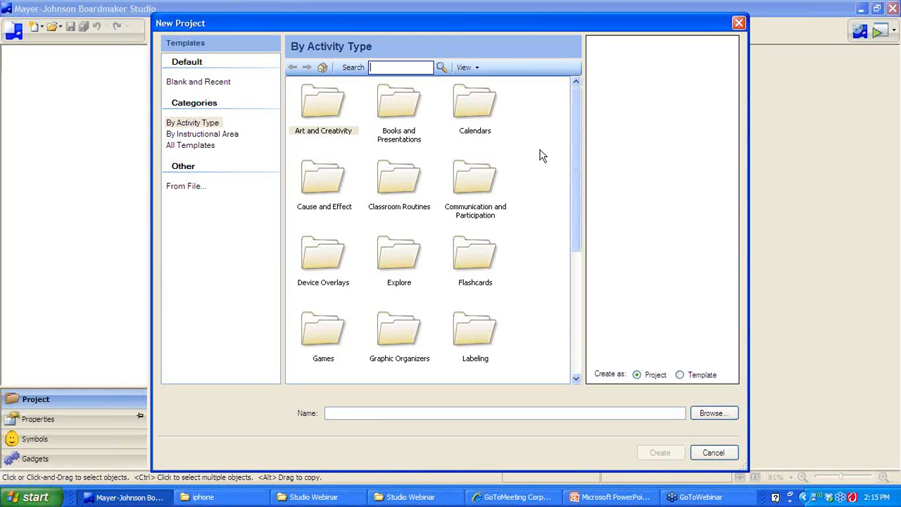
left_click_drag(575, 165, 582, 317)
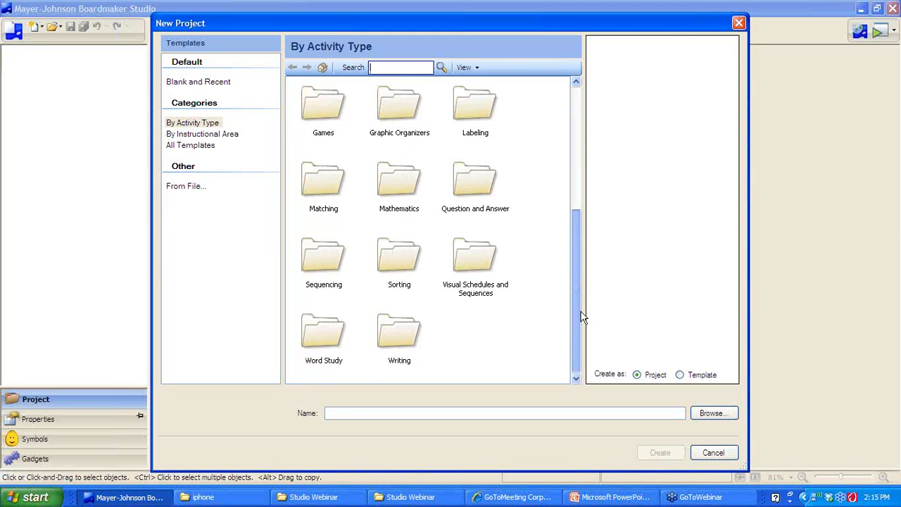
double_click(324, 330)
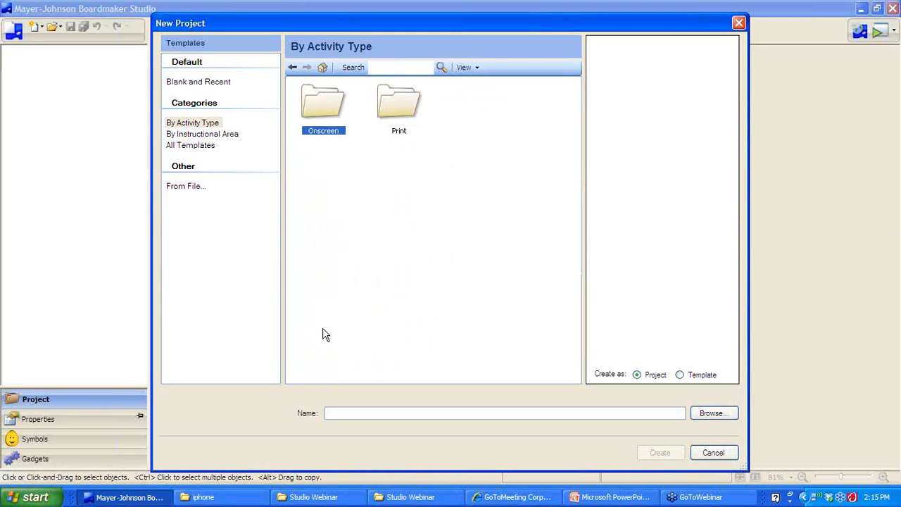
double_click(318, 114)
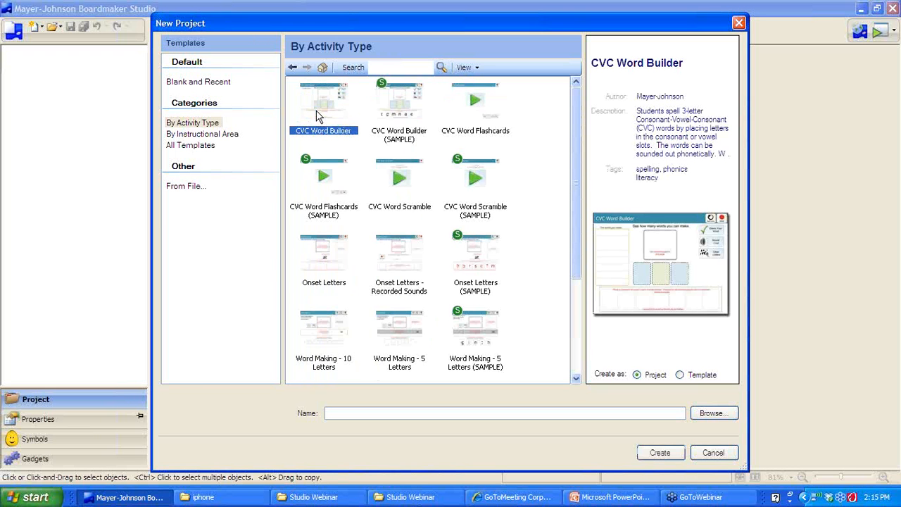
left_click_drag(574, 176, 573, 269)
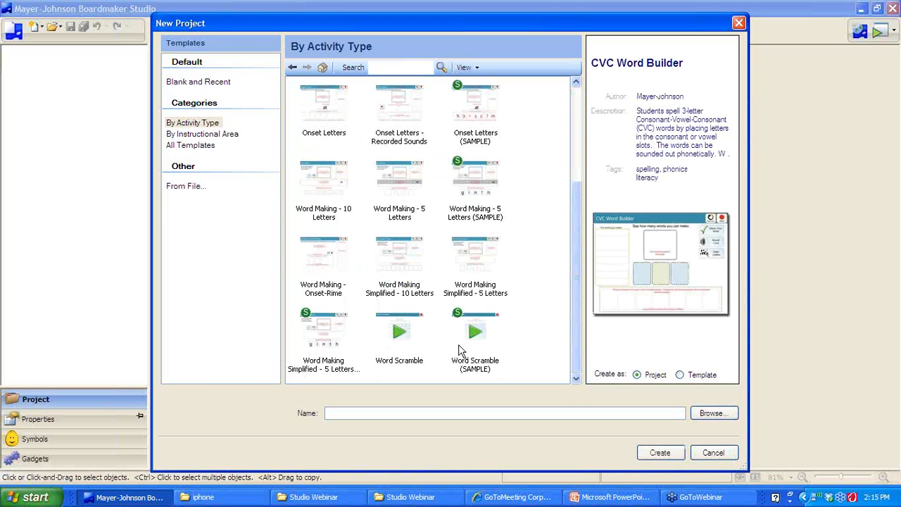
left_click(397, 345)
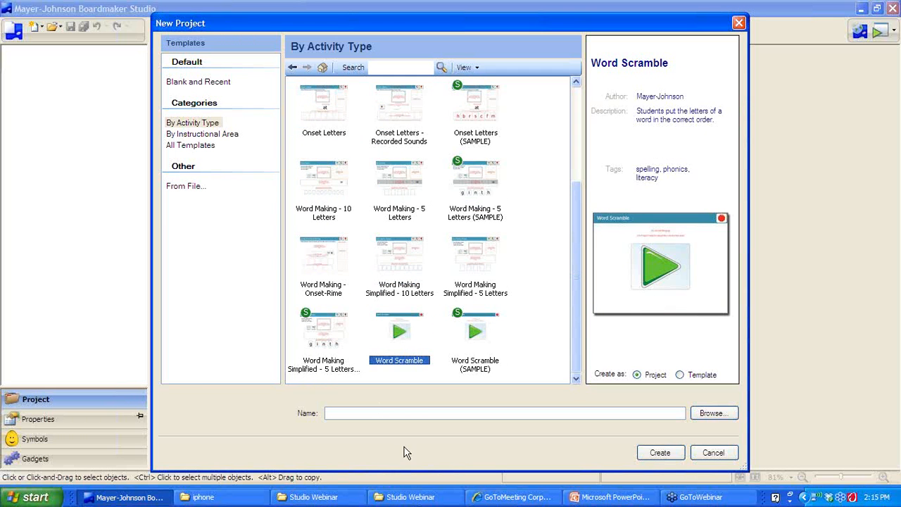
Name the project 'water.animals word scramble,' and create it
left_click(404, 414)
type("water.animals")
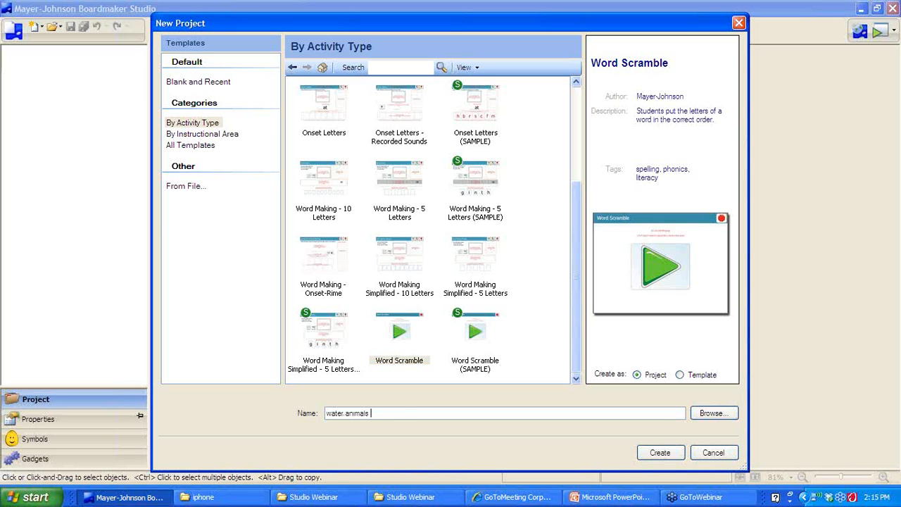
type(" word scramble,")
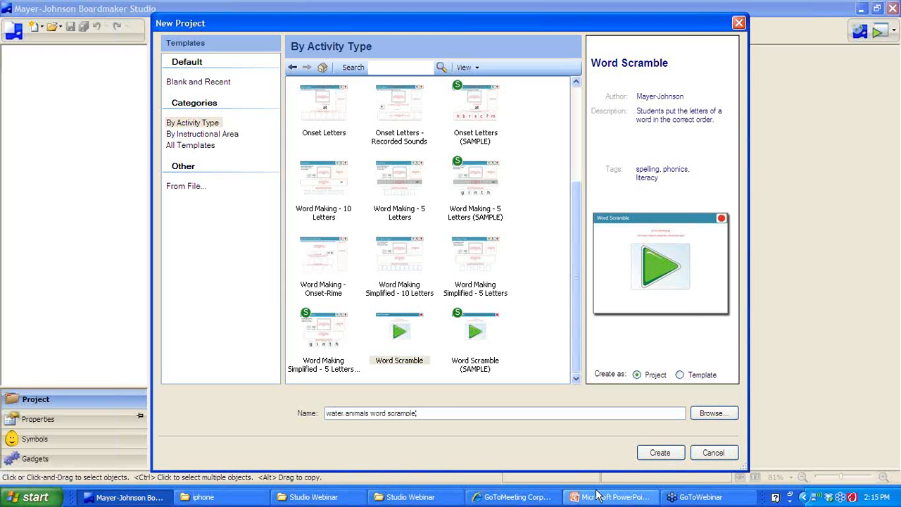
left_click(660, 452)
Confirm replacing the existing file, then close the Project Setup options
left_click(426, 287)
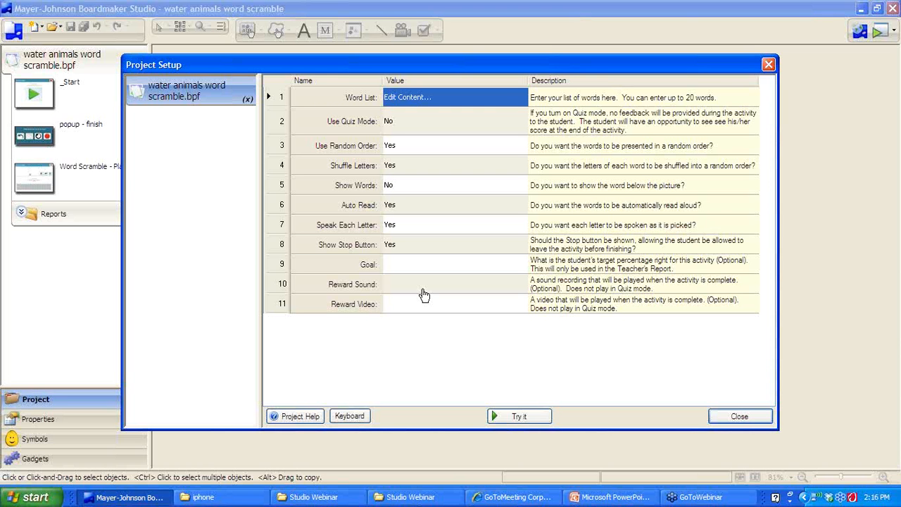
left_click(740, 417)
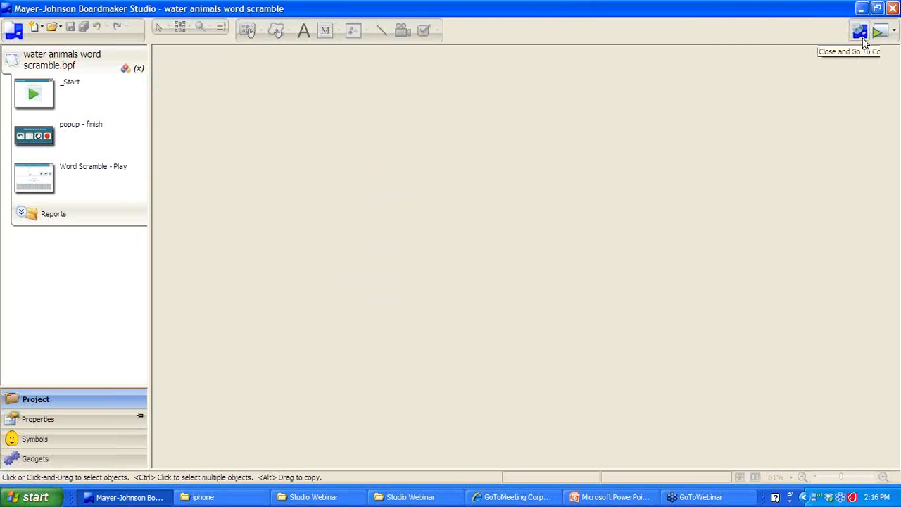
Return to the start screen and browse to the Word Study > Onscreen templates
left_click(863, 38)
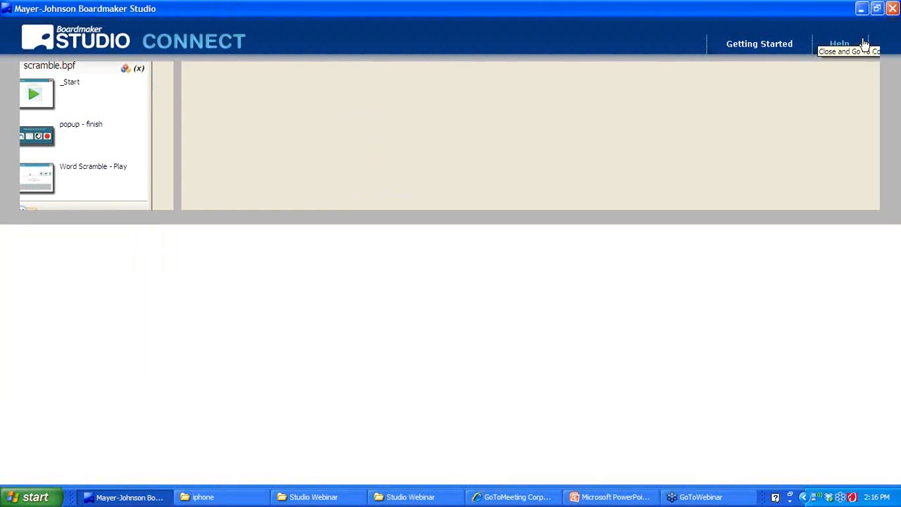
left_click(98, 121)
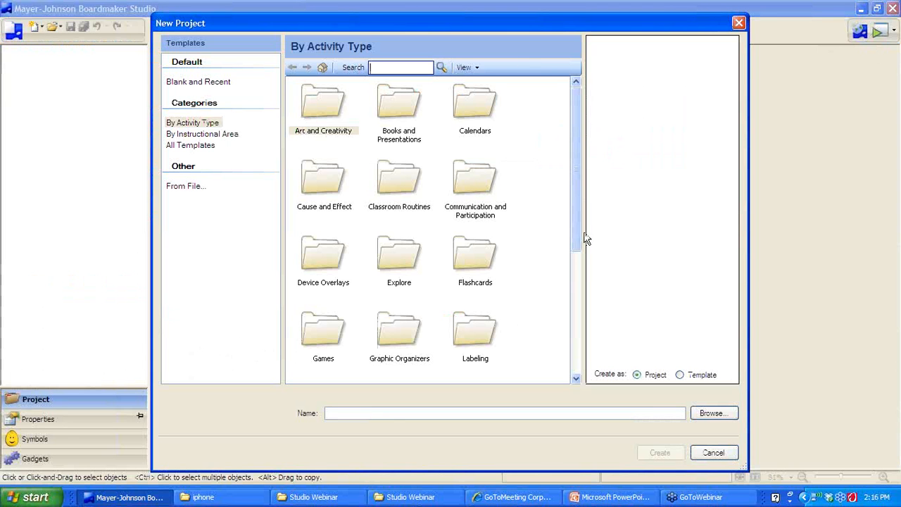
left_click_drag(576, 232, 567, 342)
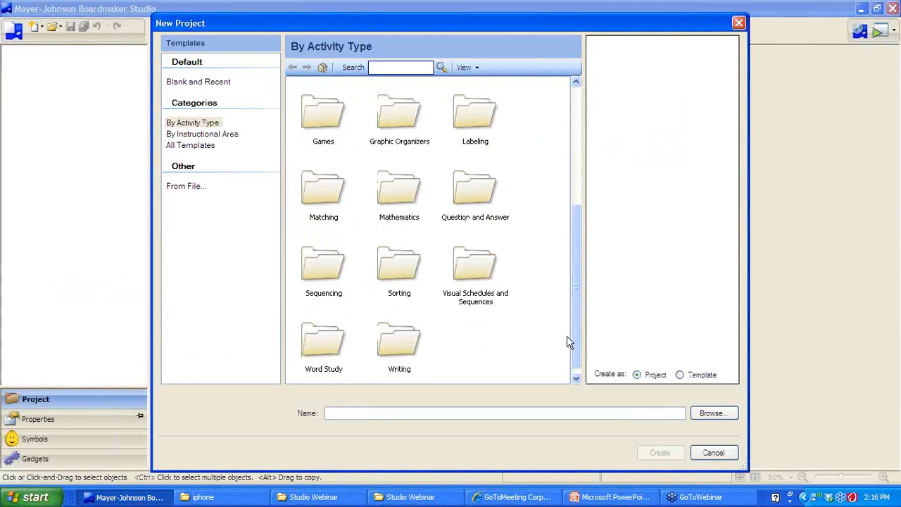
double_click(306, 342)
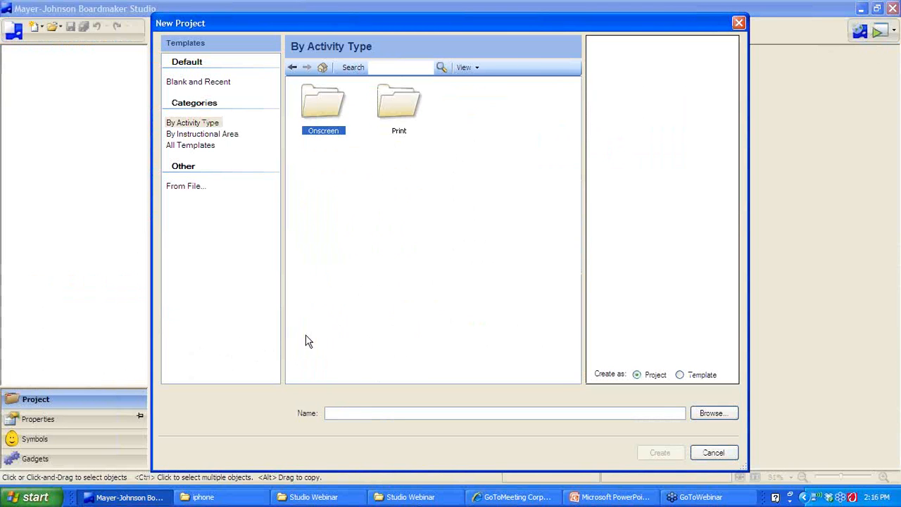
double_click(313, 109)
left_click_drag(574, 158, 578, 294)
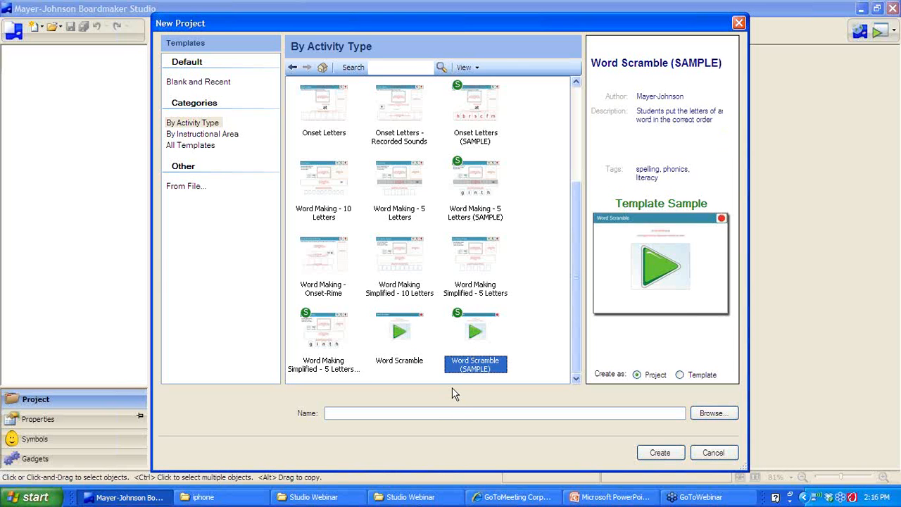
Create 'water.animals' from Word Scramble (SAMPLE), replacing the existing file
left_click(449, 413)
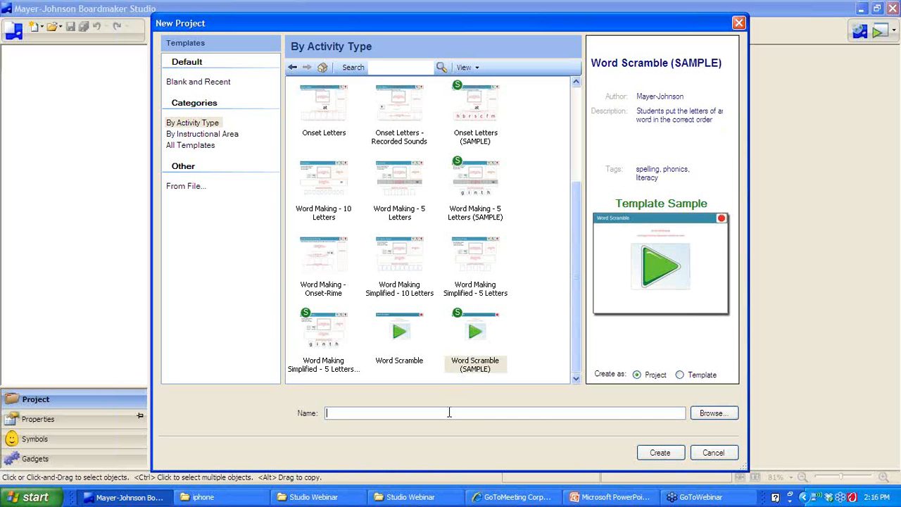
type("water.animals")
left_click(660, 453)
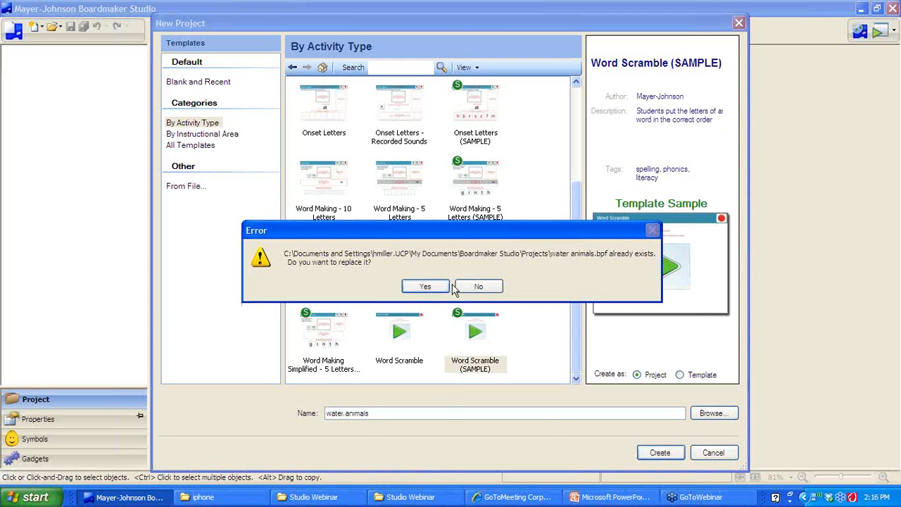
left_click(425, 287)
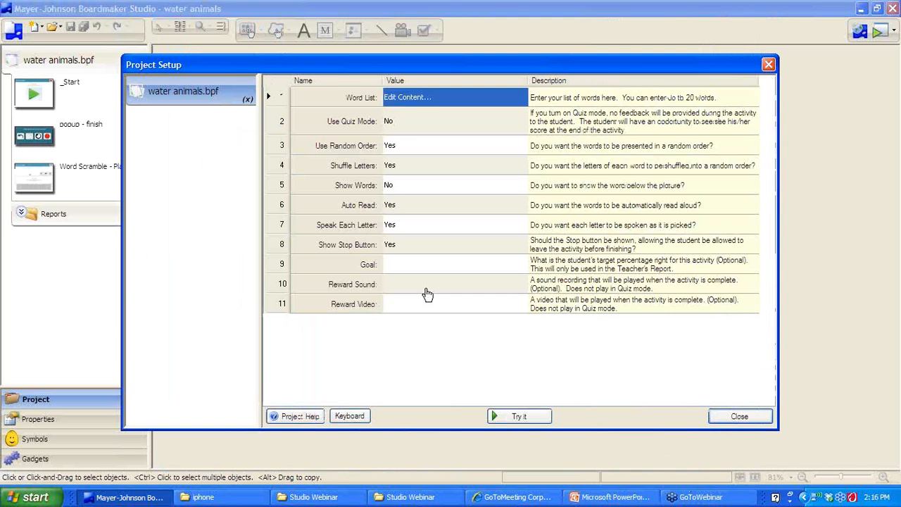
Test-play the activity, spelling globe from the letter tiles and checking the answer
left_click(517, 417)
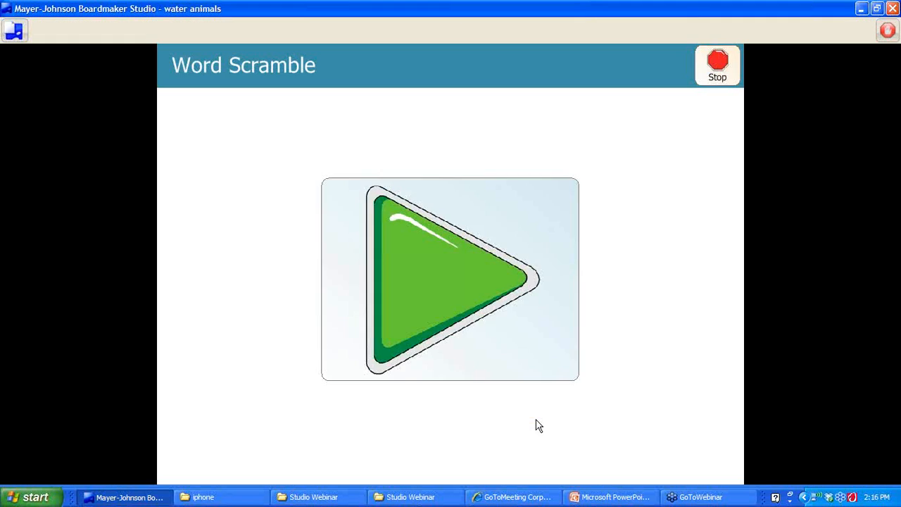
left_click(433, 257)
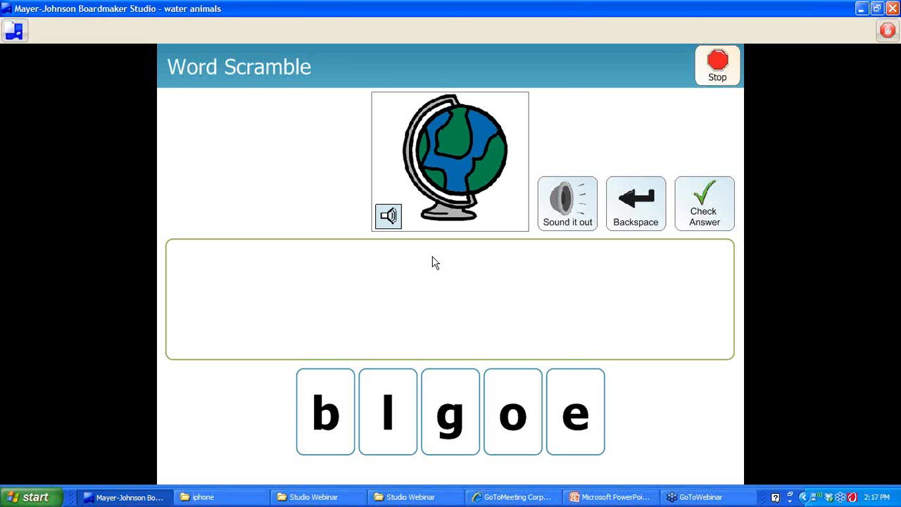
left_click(444, 416)
left_click(396, 415)
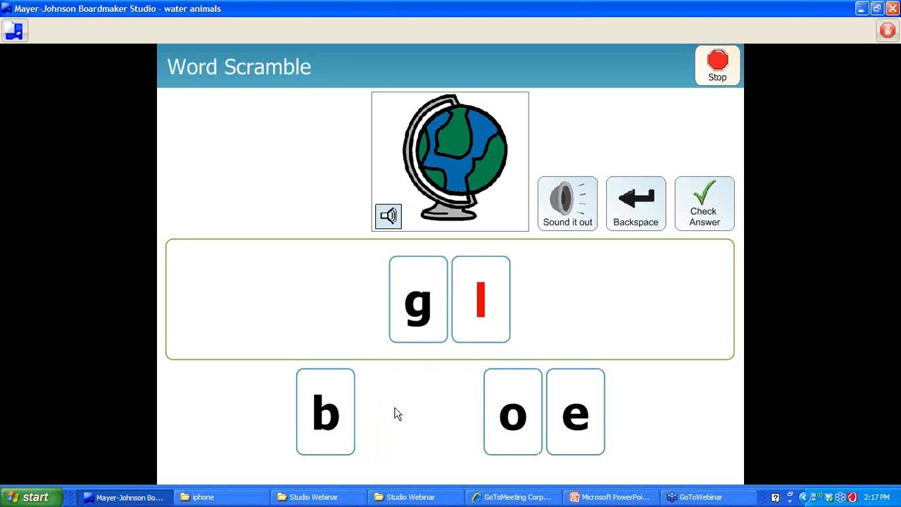
left_click(321, 423)
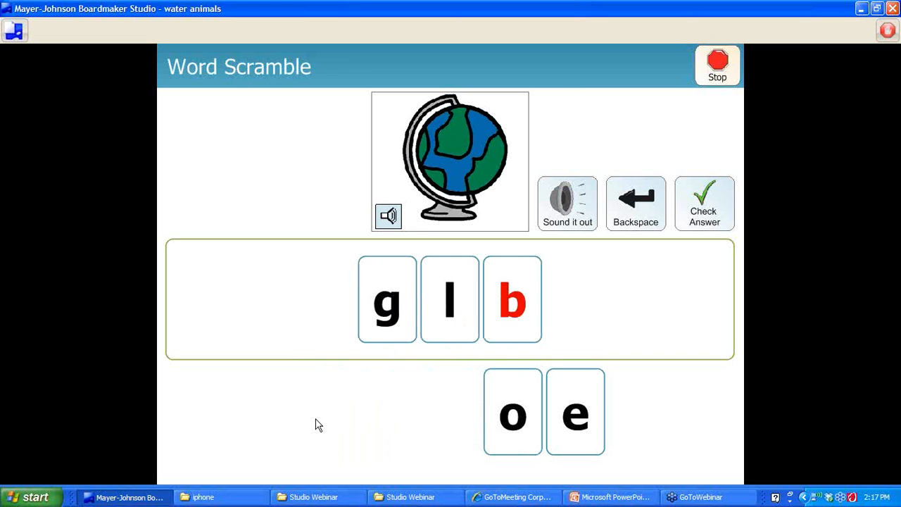
left_click(518, 417)
left_click(577, 421)
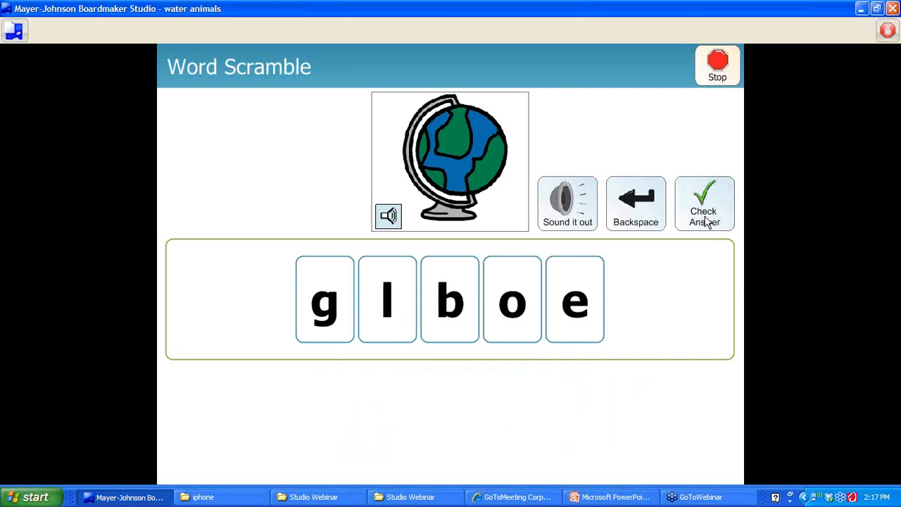
left_click(706, 222)
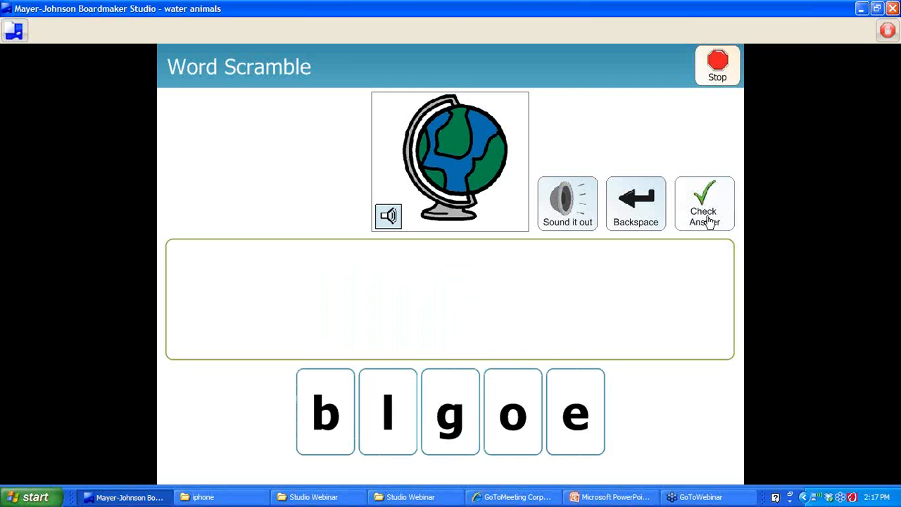
Stop the activity and confirm exiting back to the editor
left_click(723, 79)
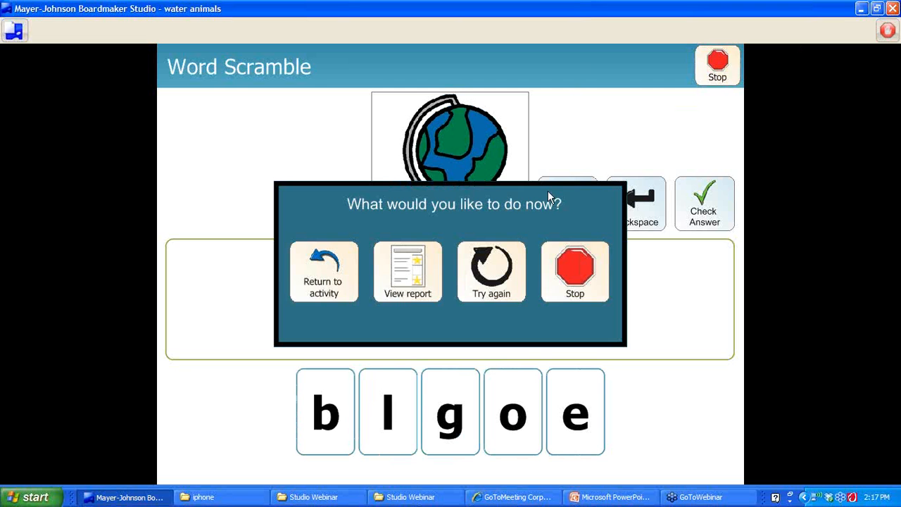
left_click(580, 288)
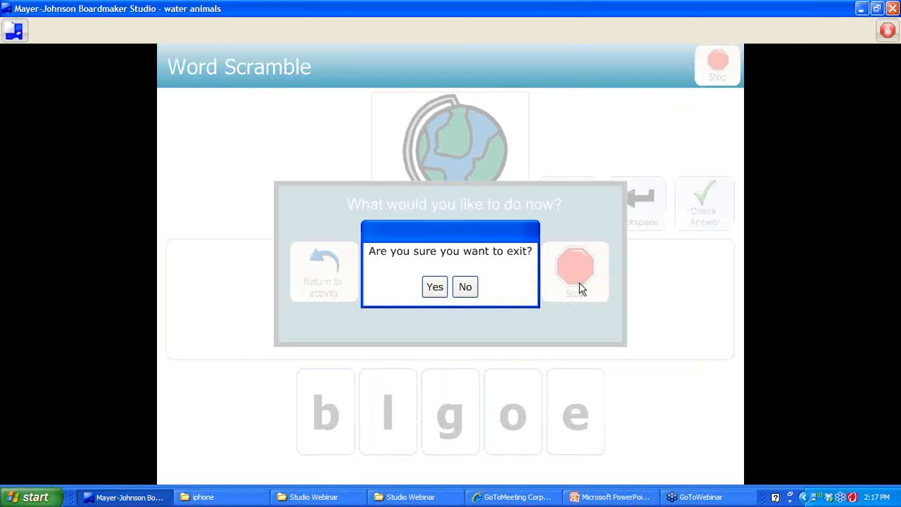
left_click(434, 286)
Reopen the water animals word scramble from Studio Connect and edit its Word List
left_click(600, 368)
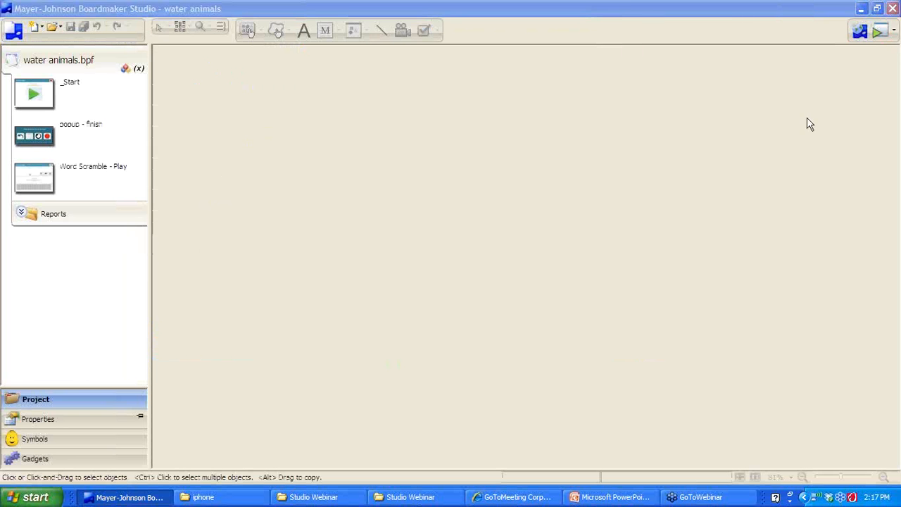
left_click(863, 34)
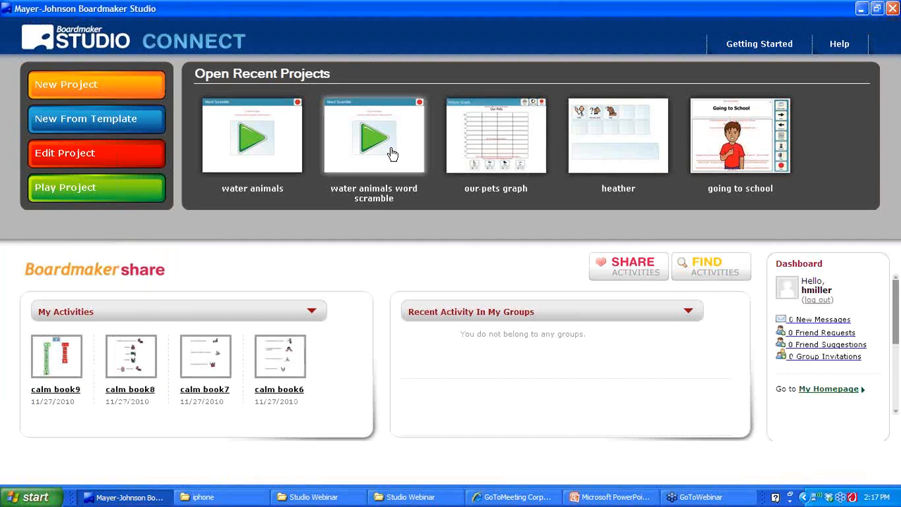
left_click(392, 154)
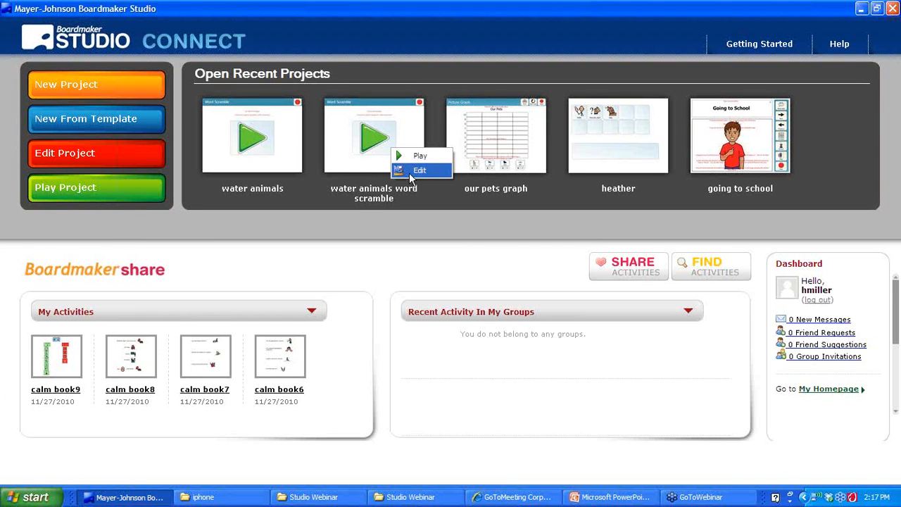
left_click(412, 173)
left_click(391, 98)
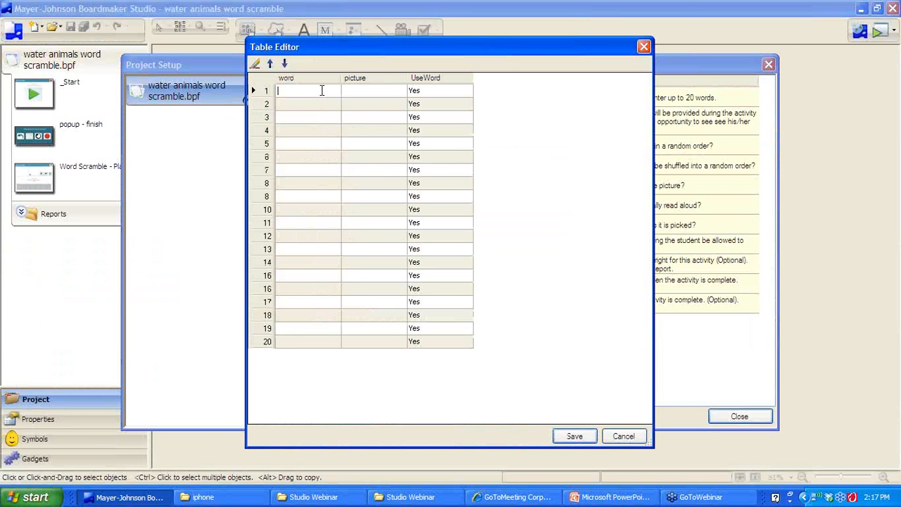
Enter fish, crab, sea horse and octopus, then open the picture chooser for fish
left_click(322, 90)
type("fish")
key("Return")
type("crab")
key("Return")
type("sea horse")
key("Return")
type("oct")
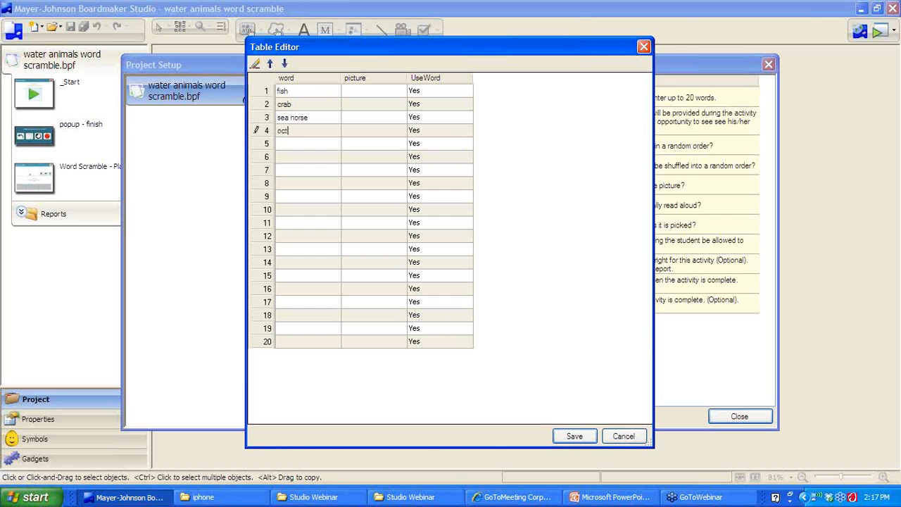
type("opus")
double_click(354, 92)
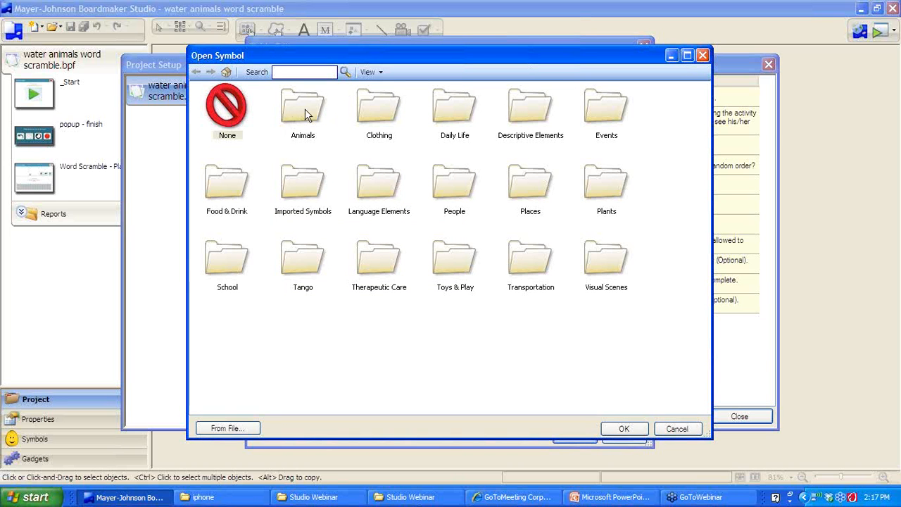
Search for and assign the fish and crab symbols to rows 1 and 2
left_click(273, 71)
type("fish")
key("Return")
left_click(274, 105)
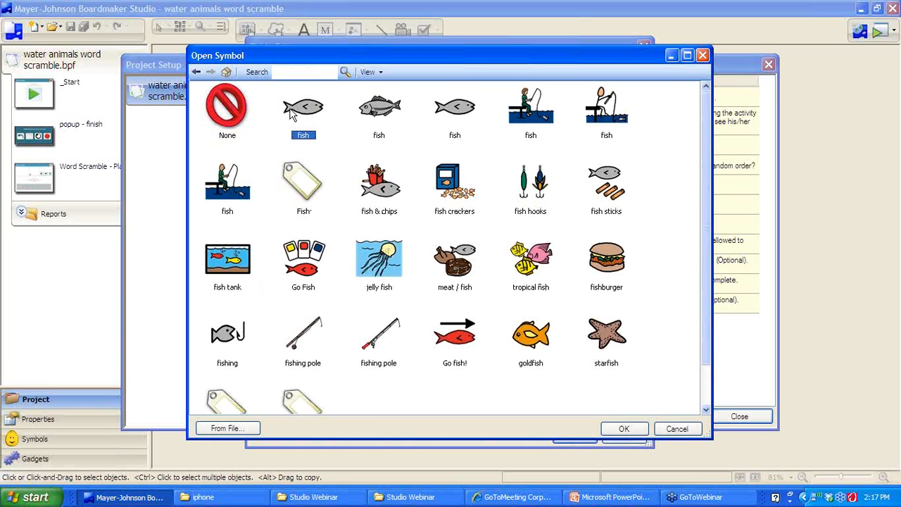
left_click(624, 429)
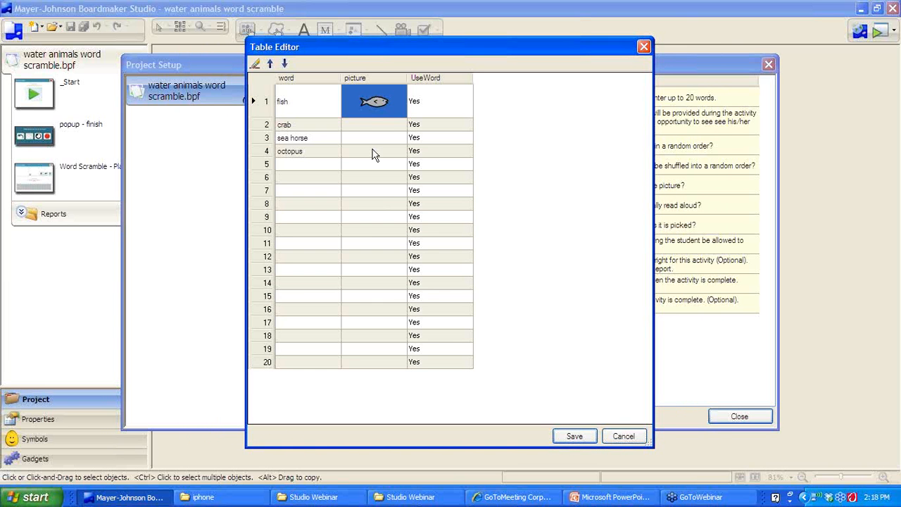
left_click(365, 125)
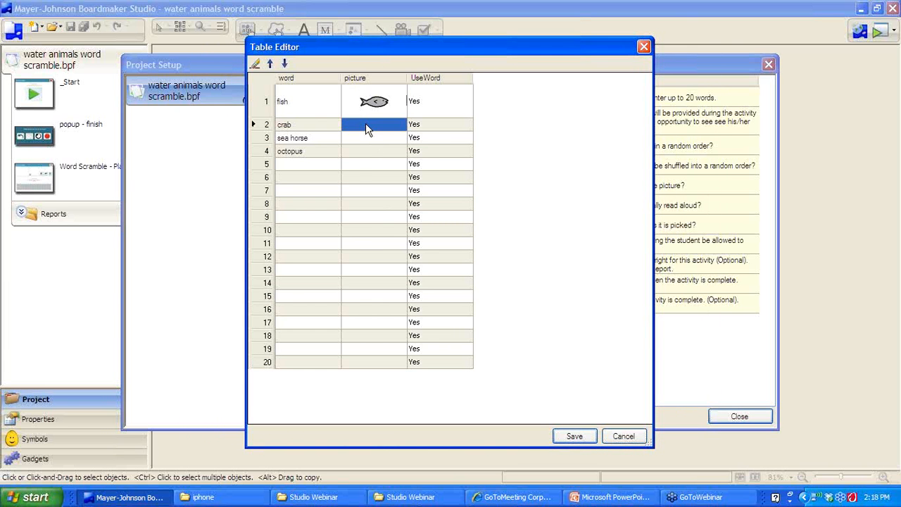
double_click(366, 124)
type("crab")
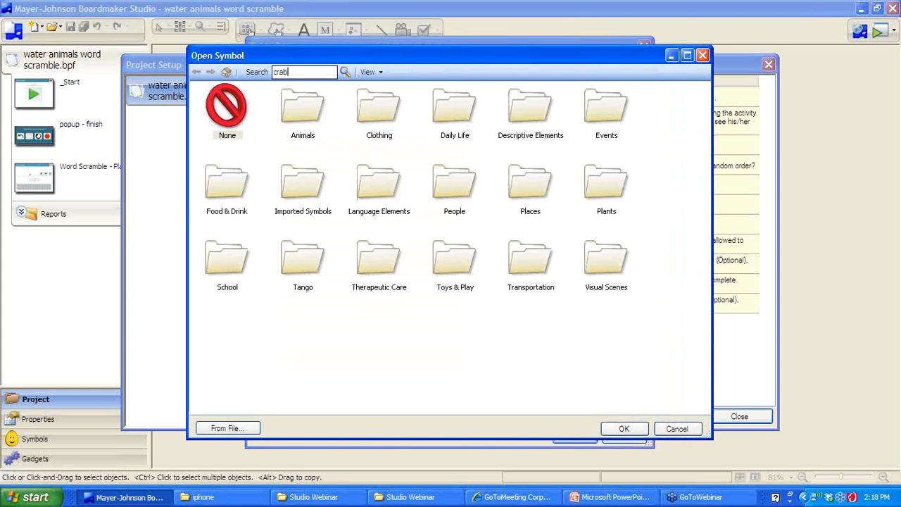
key("Return")
left_click(303, 112)
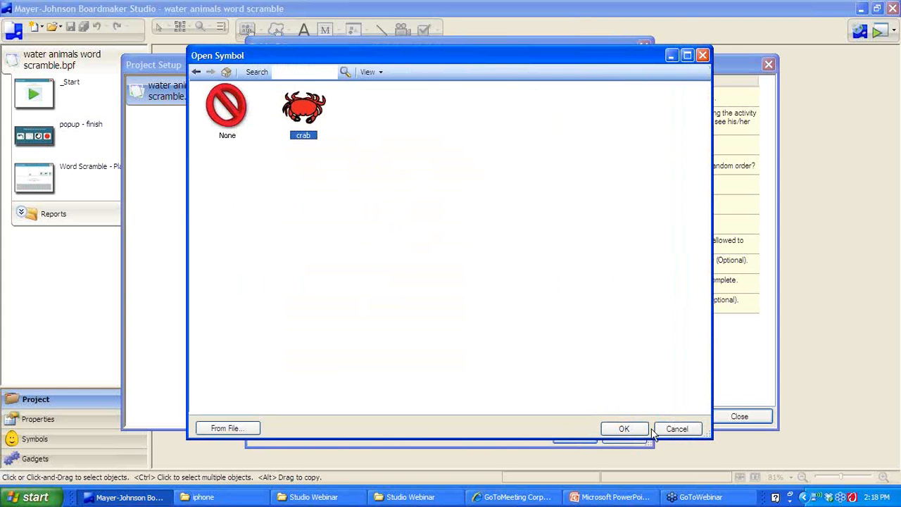
left_click(624, 429)
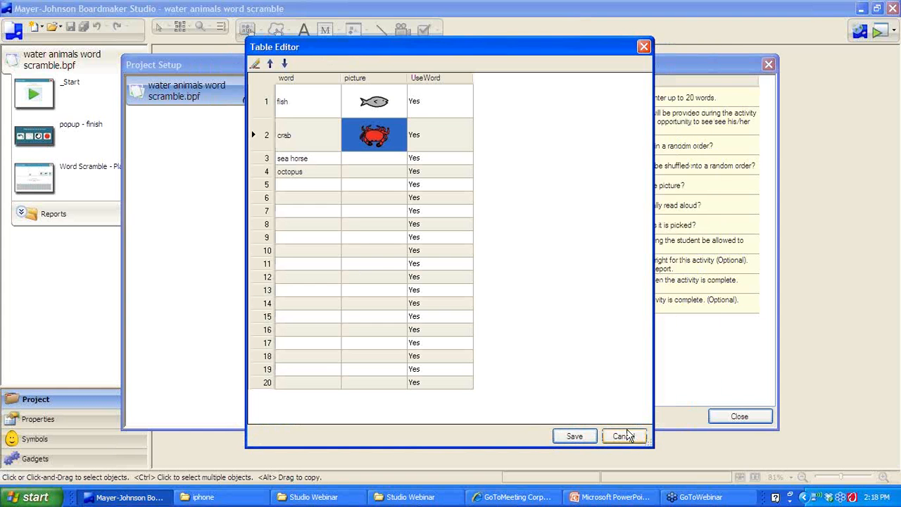
Search for and assign the sea horse symbol to row 3
double_click(356, 160)
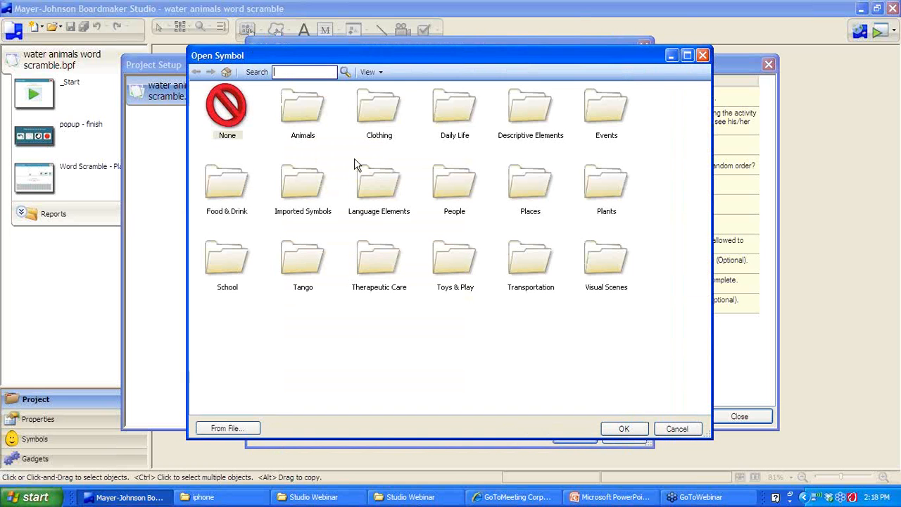
type("sea horse")
key("Return")
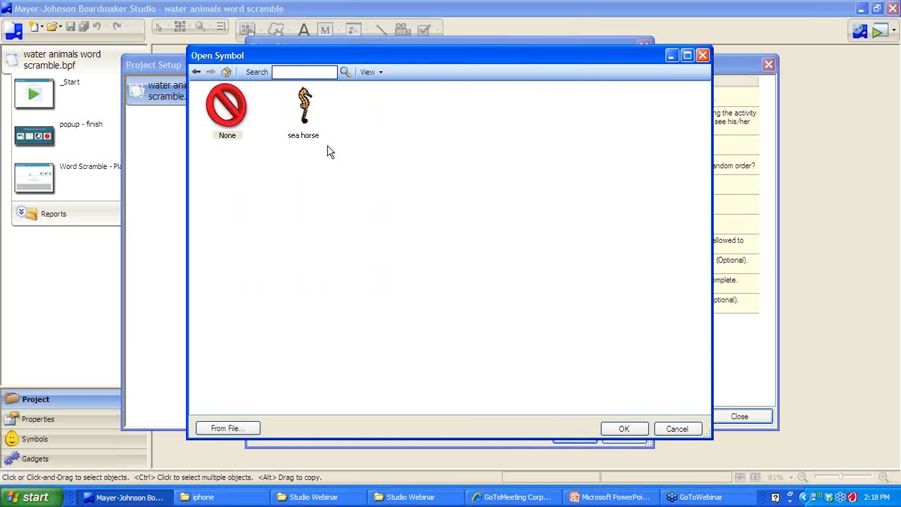
left_click(287, 96)
left_click(620, 428)
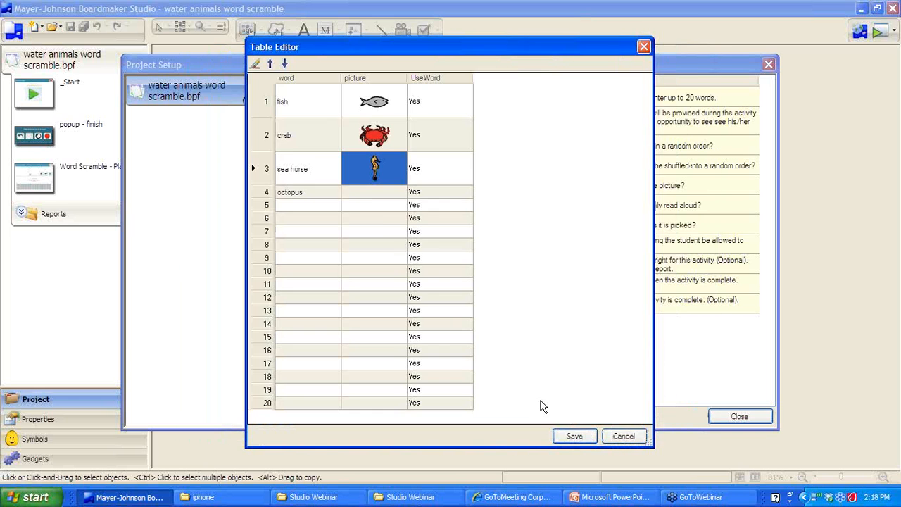
Assign the octopus symbol to row 4 and save the word table
double_click(373, 199)
type("octopus")
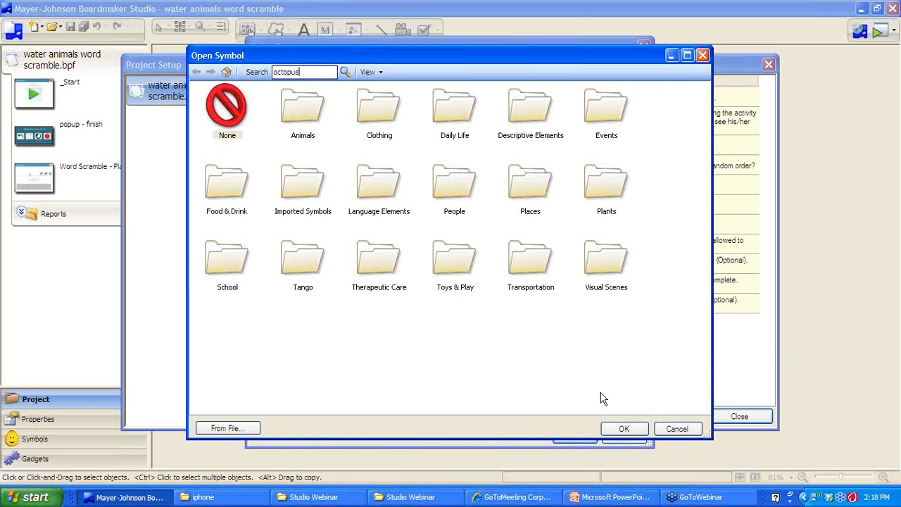
left_click(622, 429)
double_click(397, 198)
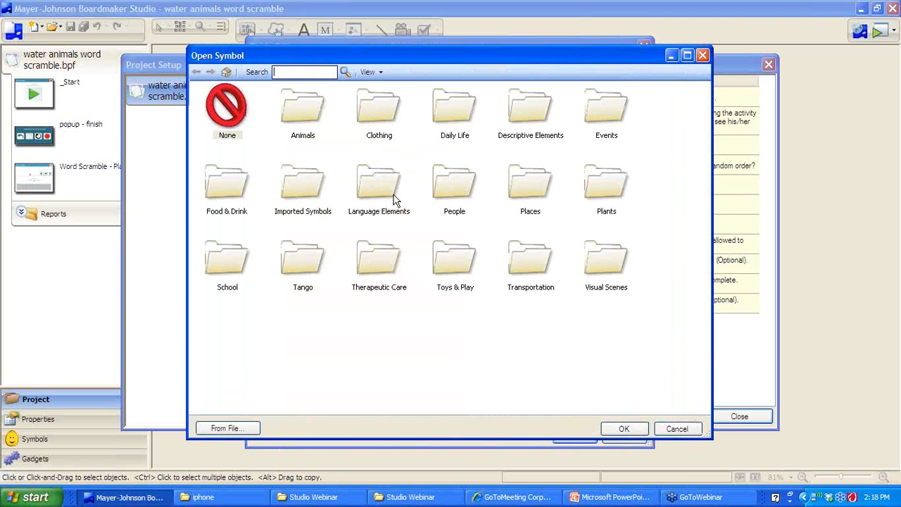
left_click(301, 72)
type("octopus")
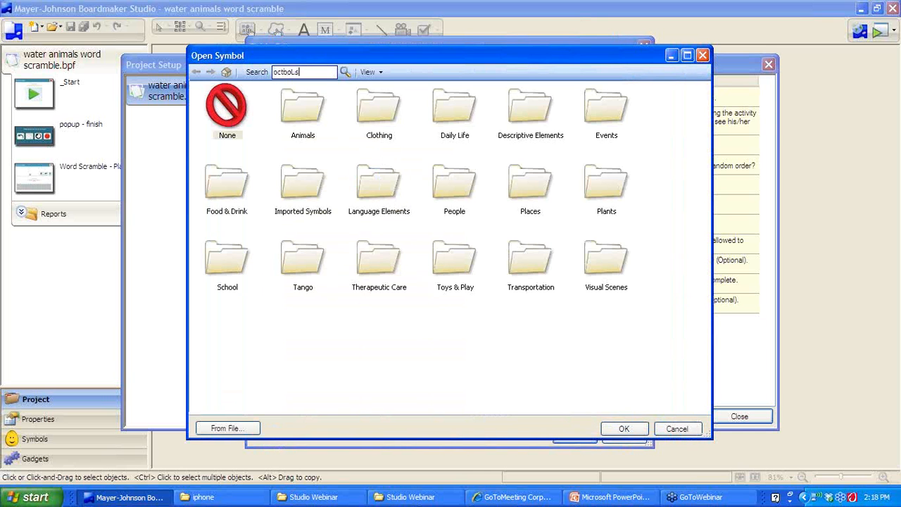
key("Return")
left_click(301, 133)
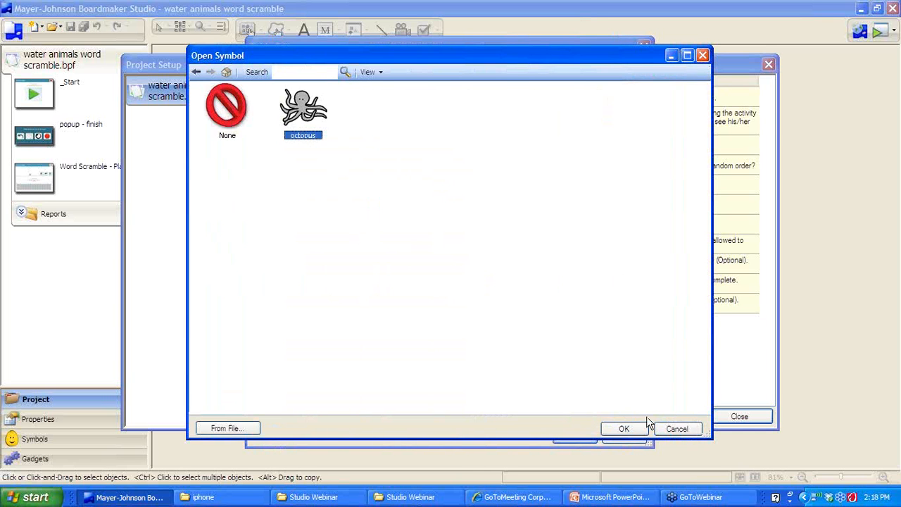
left_click(632, 428)
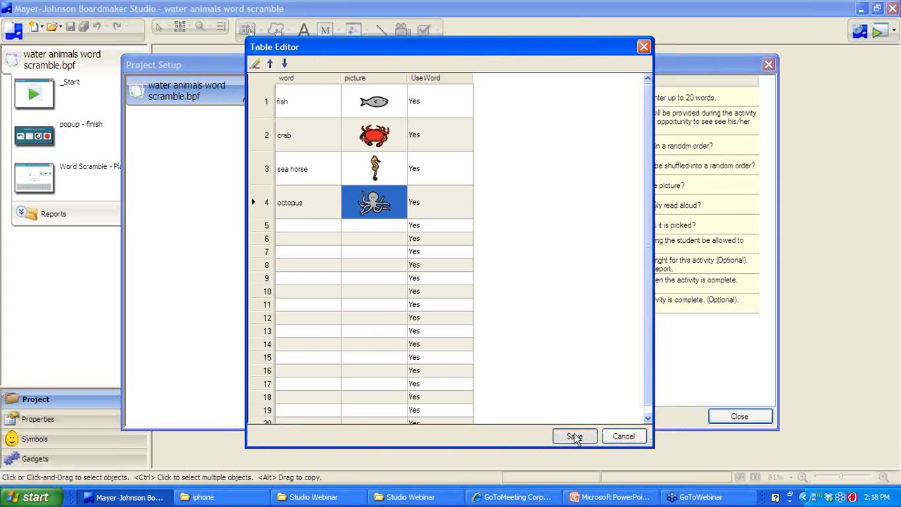
left_click(574, 436)
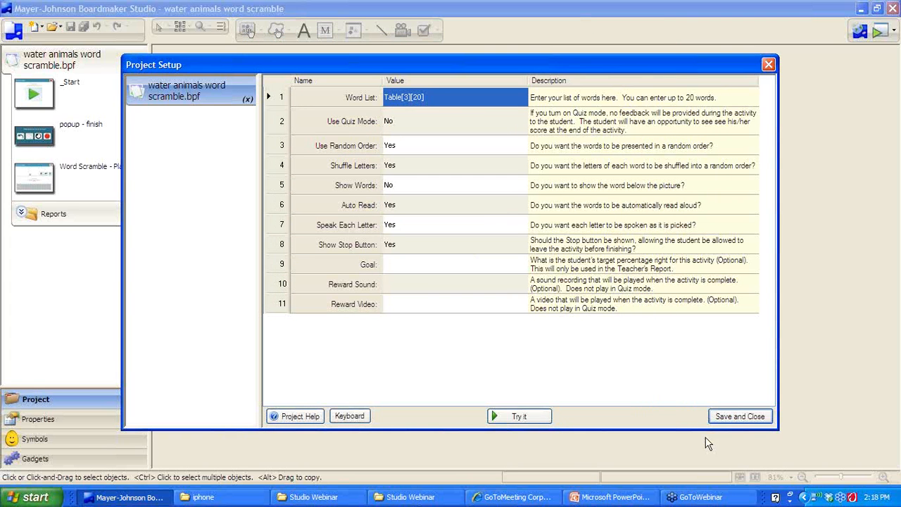
Save the setup changes and start a test play of the word scramble
left_click(523, 413)
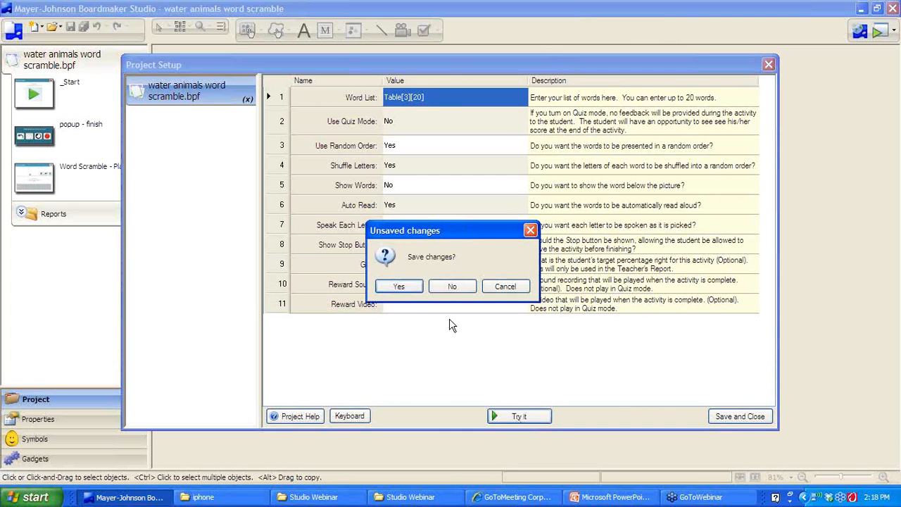
left_click(401, 285)
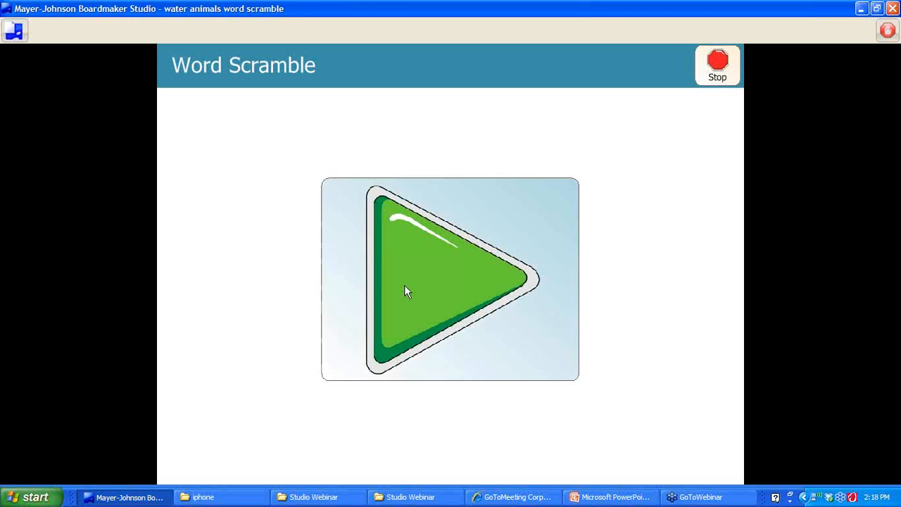
left_click(405, 286)
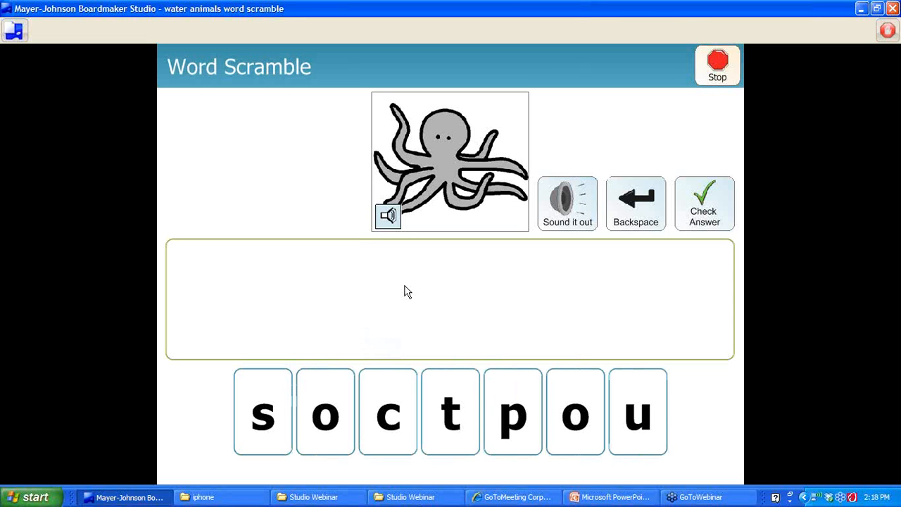
Spell octopus from the letter tiles, check it, then stop and choose to quit
left_click(312, 433)
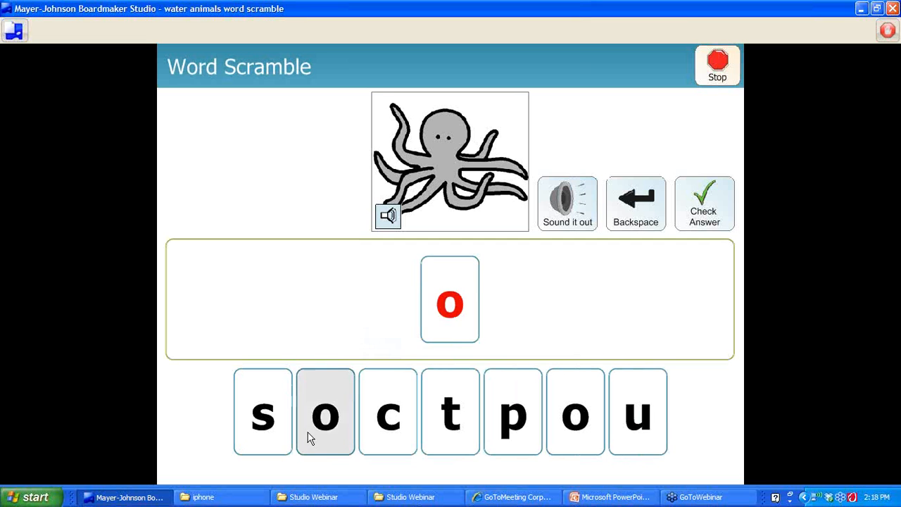
left_click(385, 433)
left_click(448, 426)
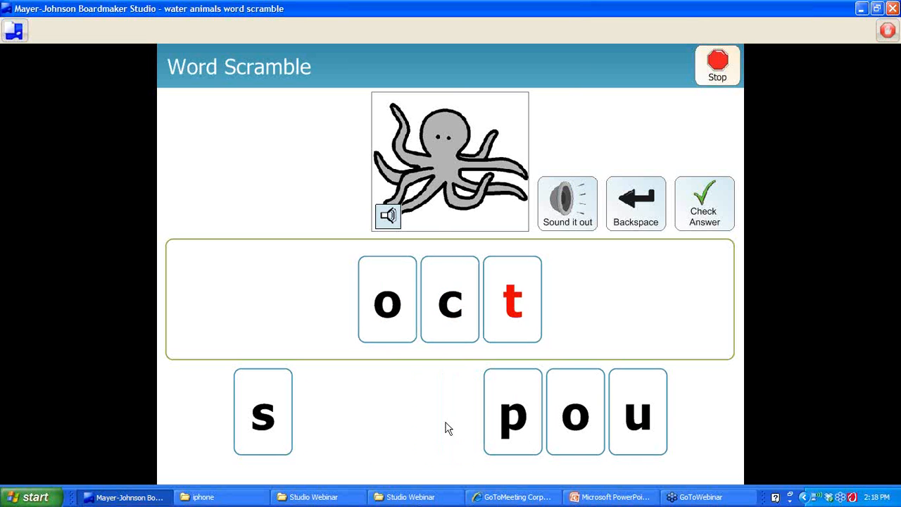
left_click(575, 434)
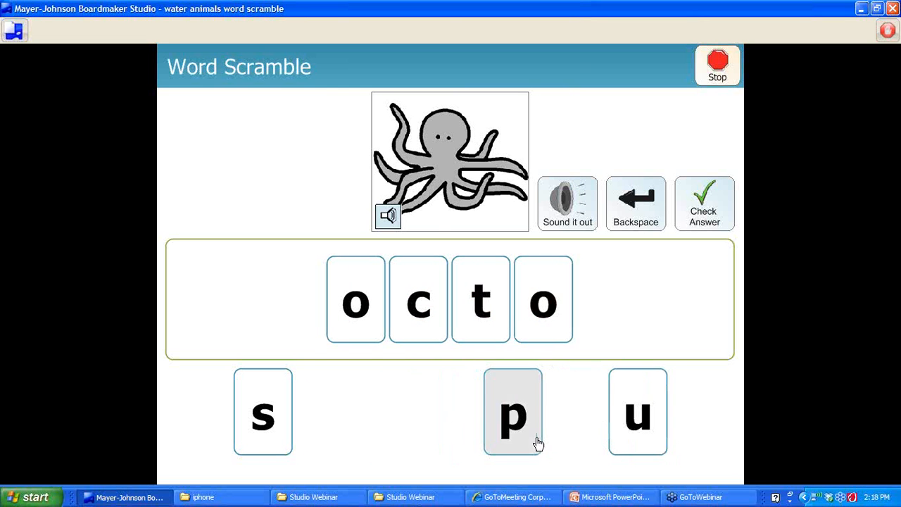
left_click(537, 442)
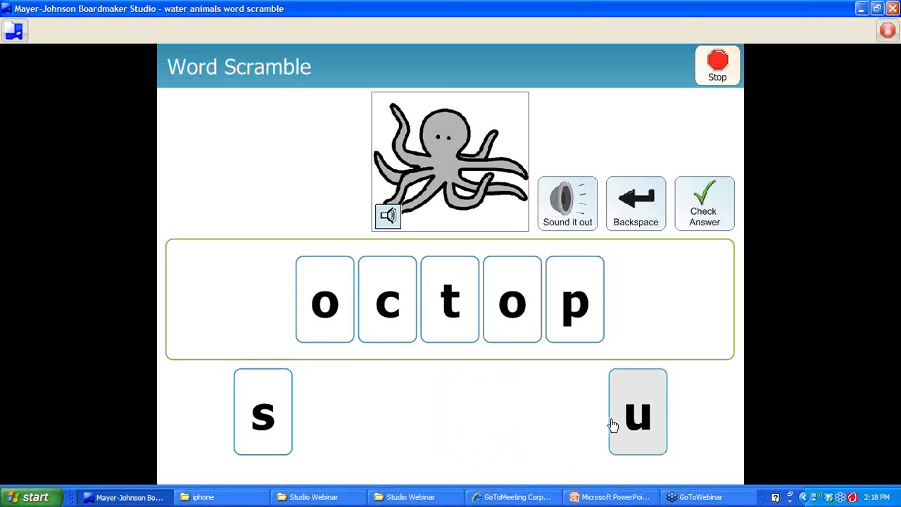
left_click(613, 425)
left_click(272, 439)
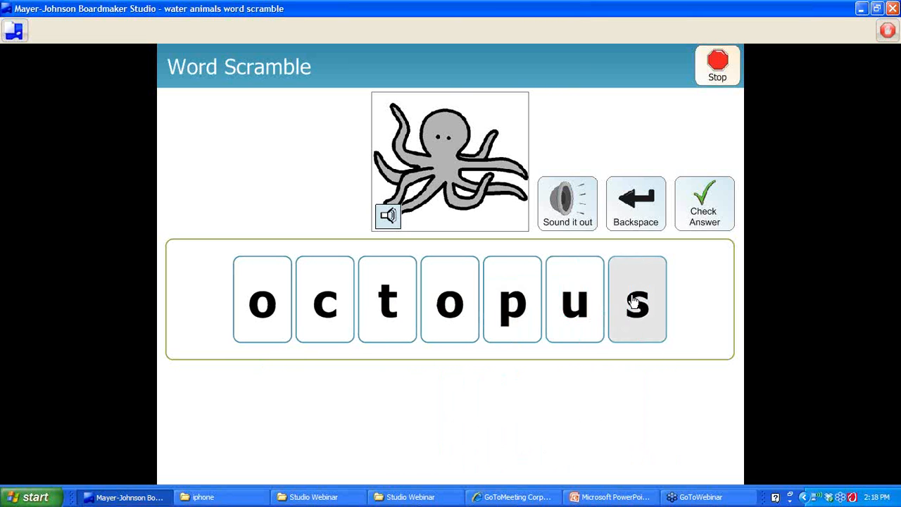
left_click(686, 228)
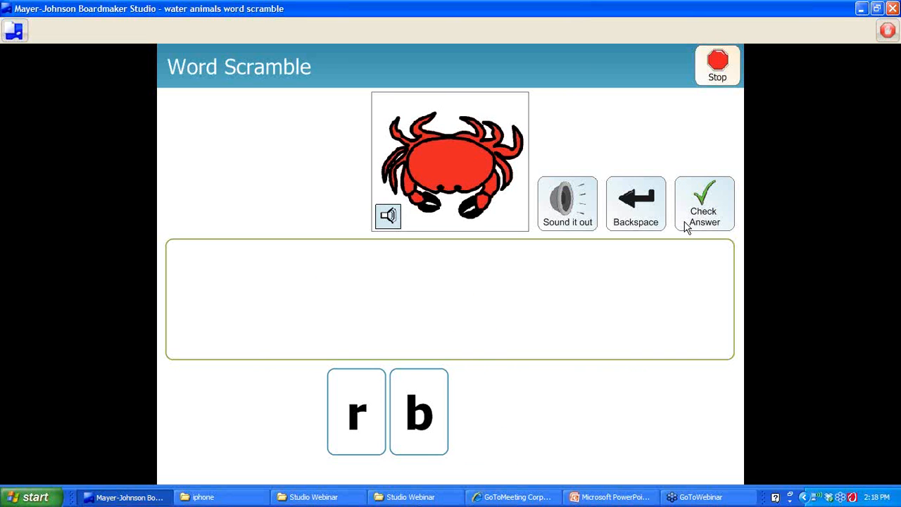
left_click(732, 67)
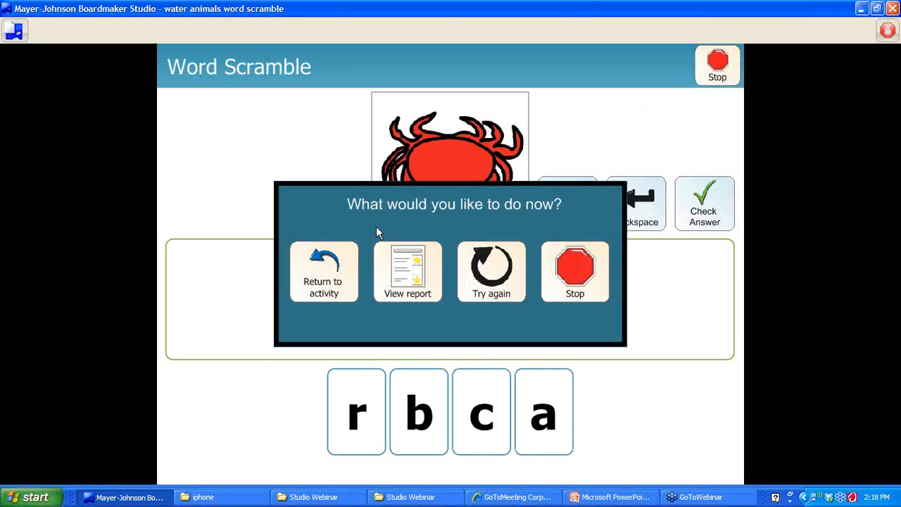
left_click(583, 289)
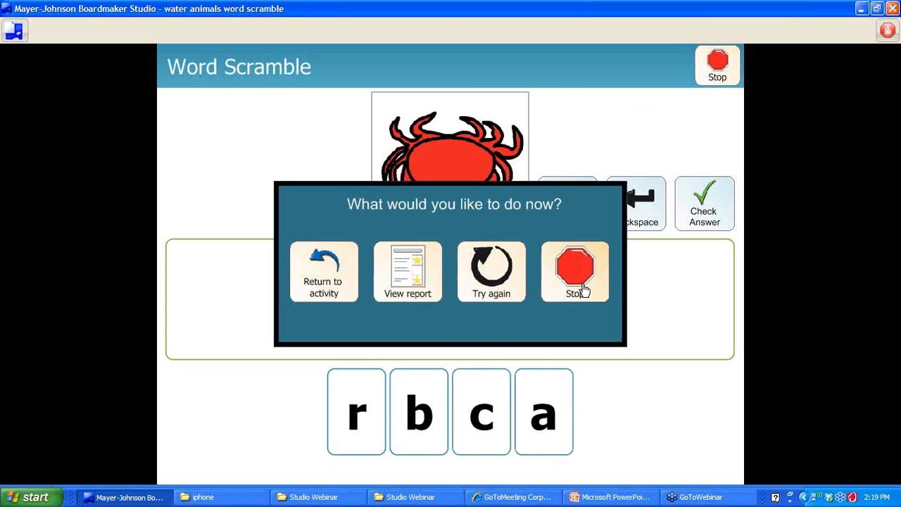
Confirm exit, set Use Quiz Mode and Show Words to Yes, then save and close
left_click(434, 287)
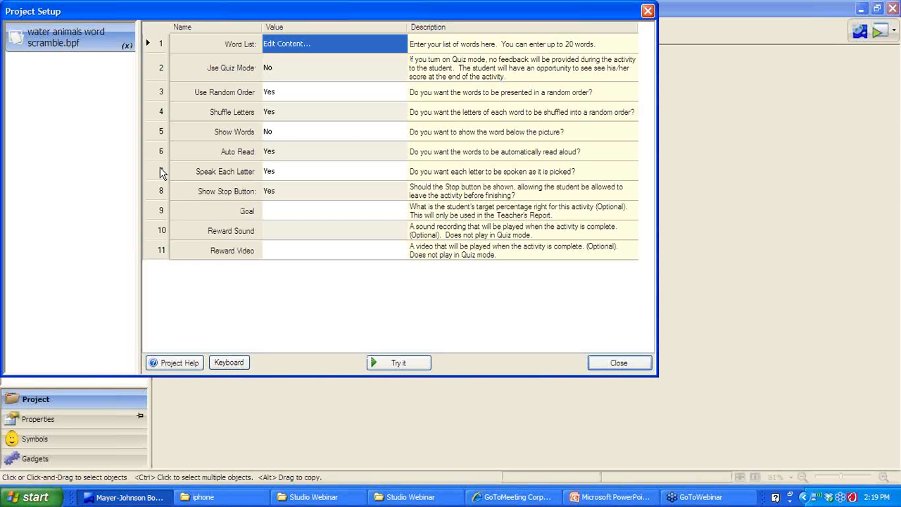
left_click(273, 74)
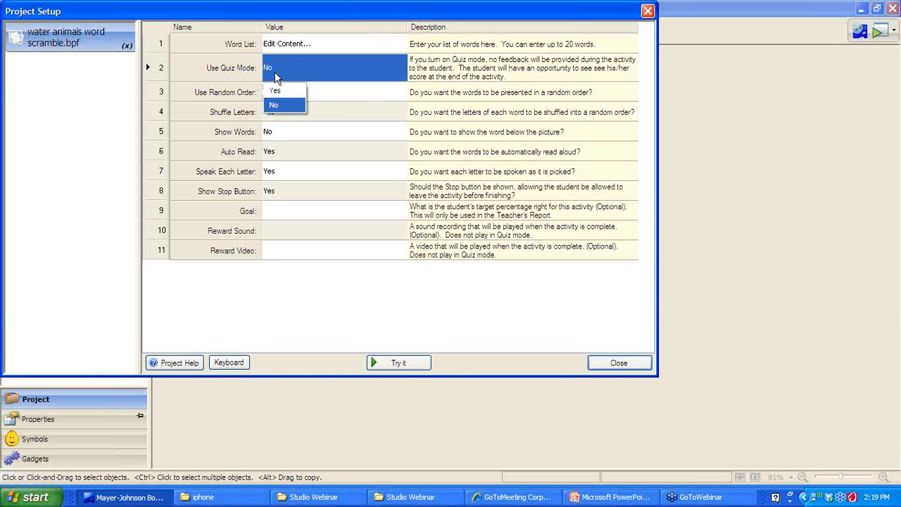
left_click(275, 90)
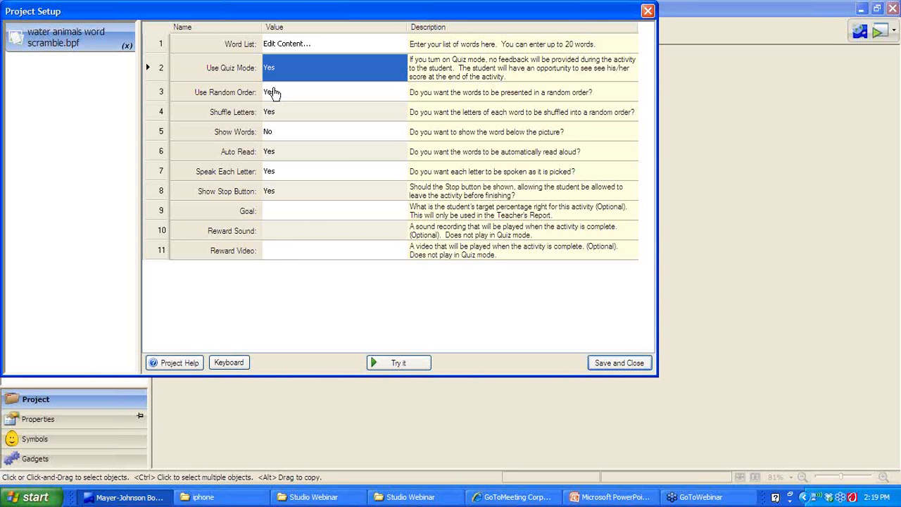
left_click(274, 134)
left_click(274, 133)
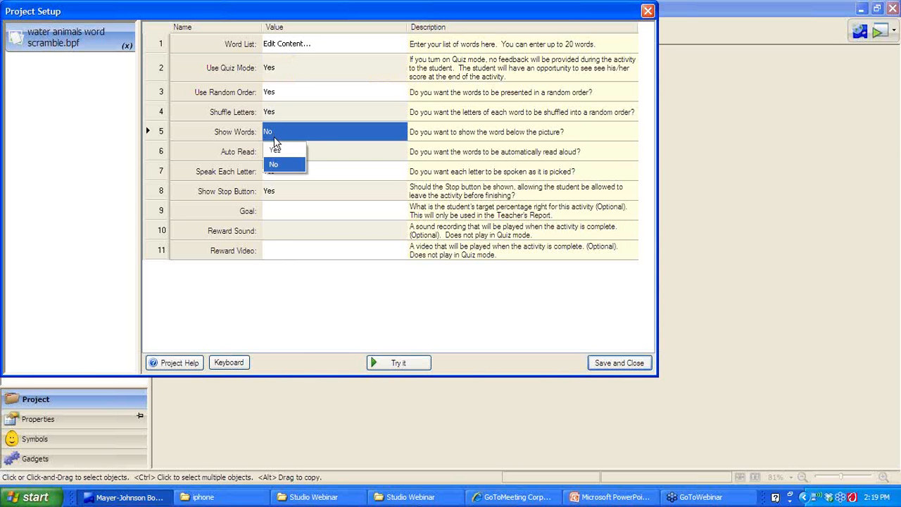
left_click(274, 150)
left_click(627, 363)
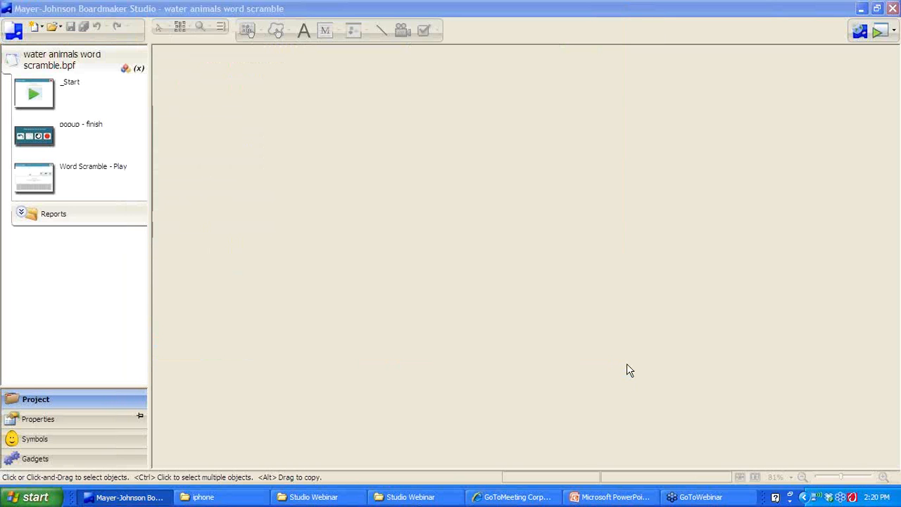
Start the preview and spell fish from the letter tiles
left_click(879, 33)
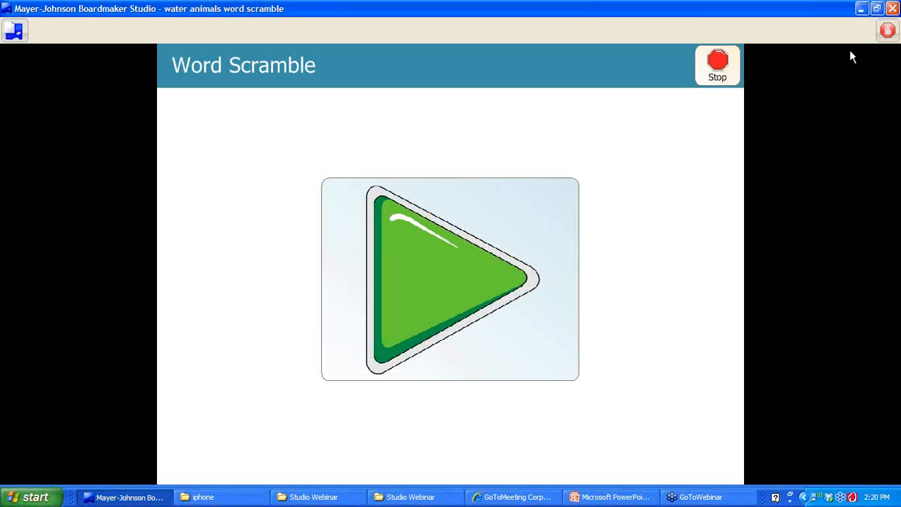
left_click(520, 271)
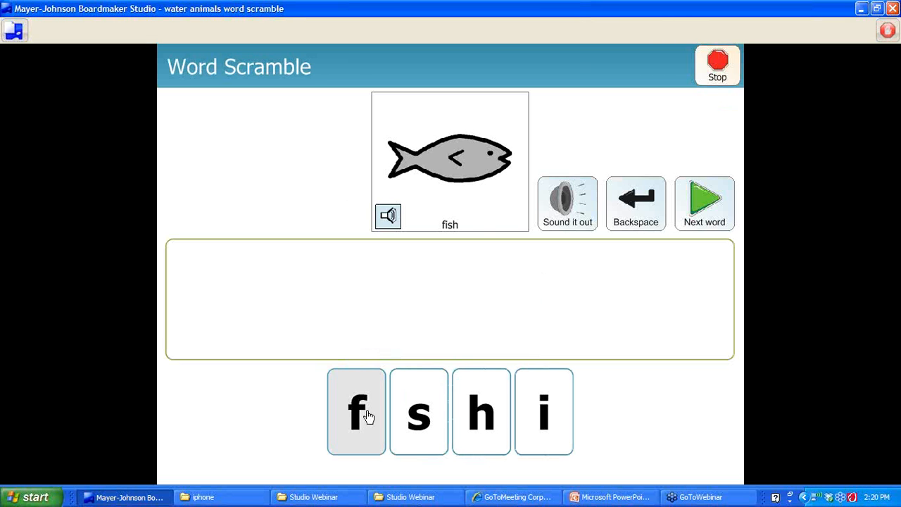
left_click(368, 416)
left_click(563, 427)
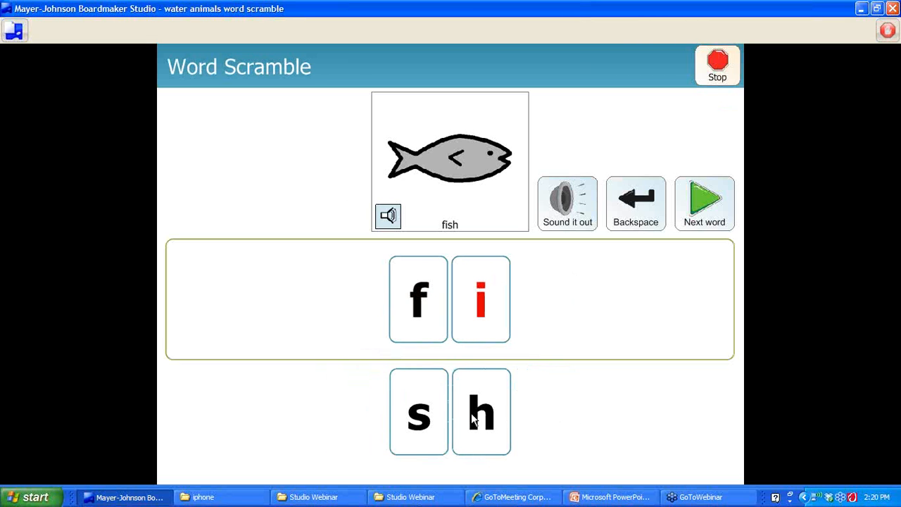
left_click(425, 417)
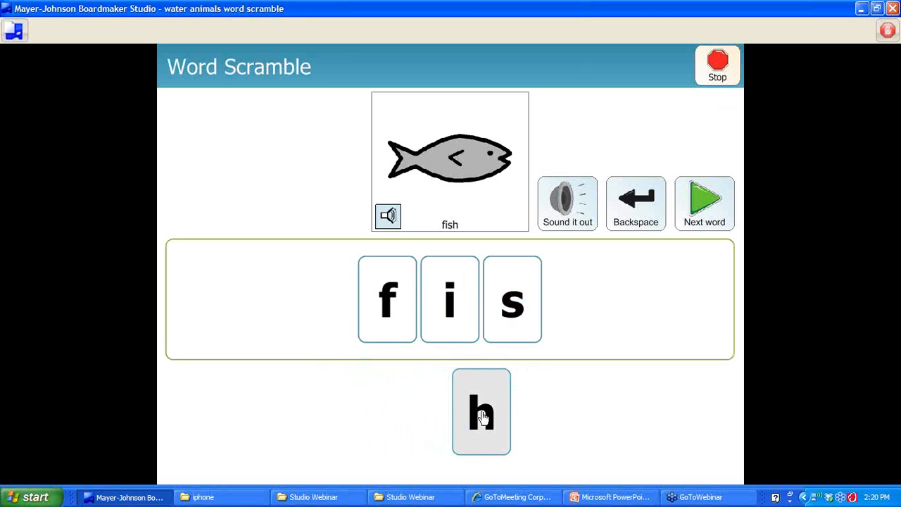
left_click(482, 417)
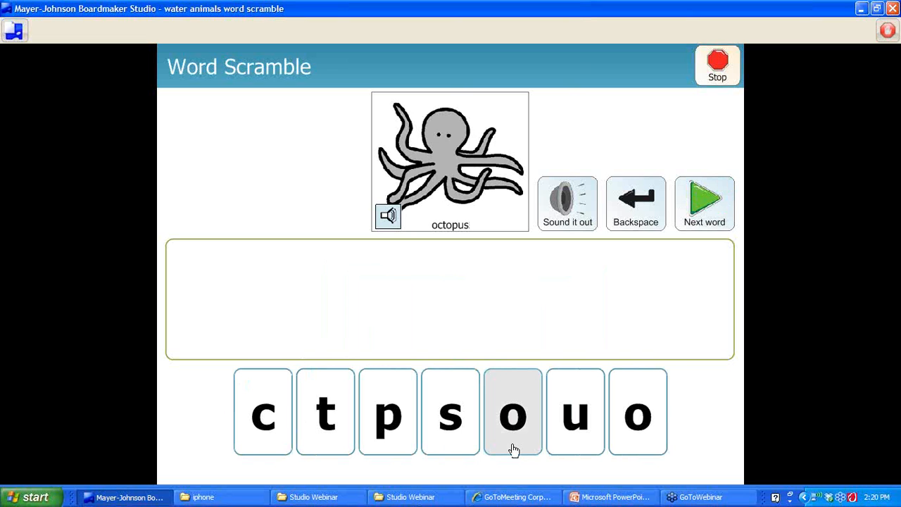
Spell octopus and move on to the next word
left_click(514, 449)
left_click(268, 427)
left_click(321, 429)
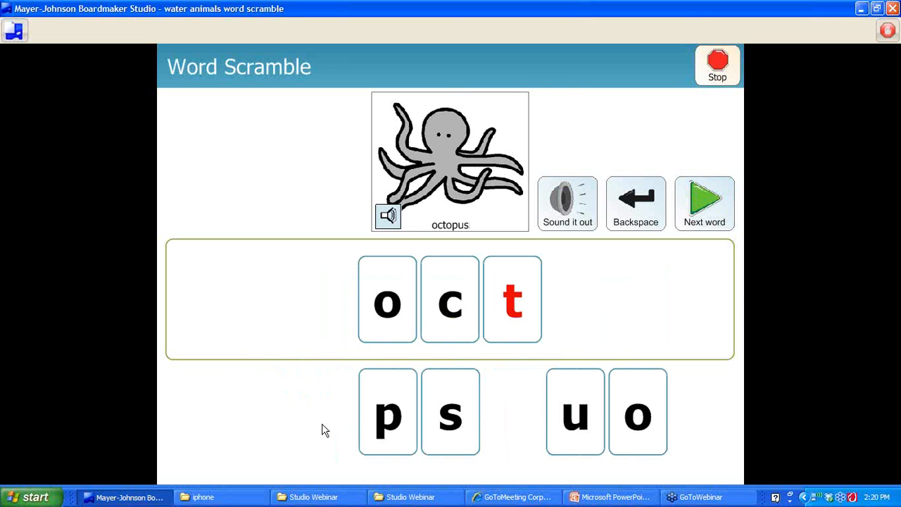
left_click(637, 437)
left_click(397, 435)
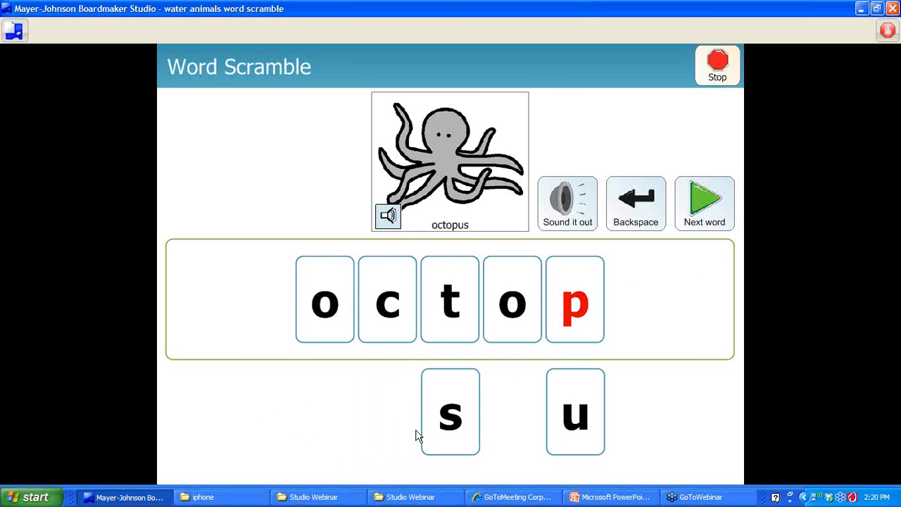
left_click(579, 426)
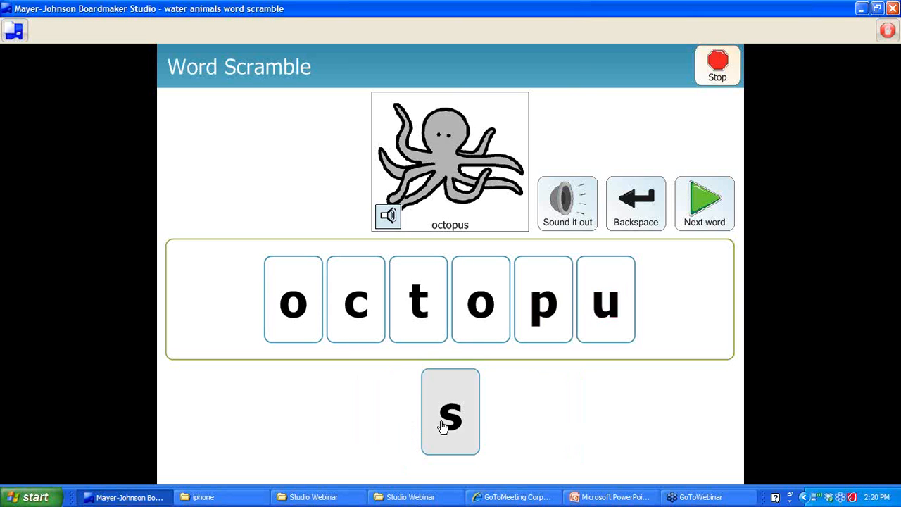
left_click(444, 427)
left_click(721, 215)
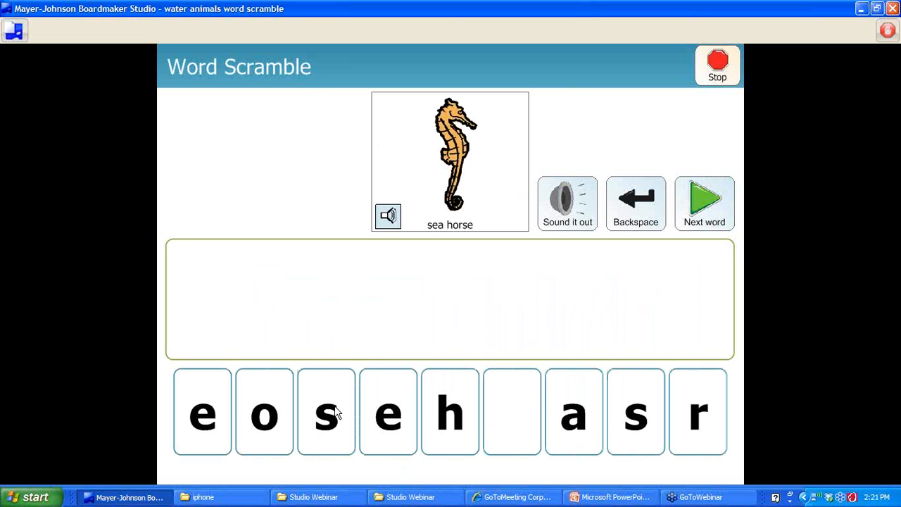
Spell sea horse and move on to crab
left_click(337, 413)
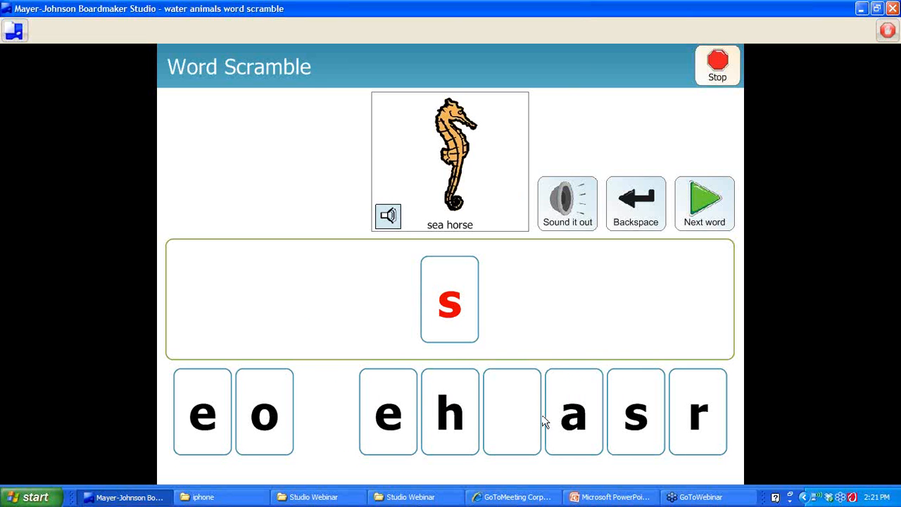
left_click(570, 439)
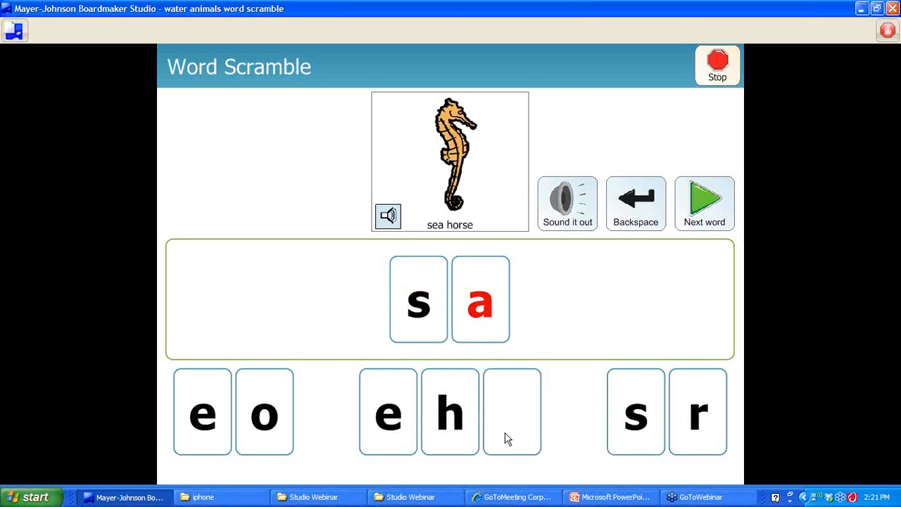
left_click(393, 423)
left_click(453, 414)
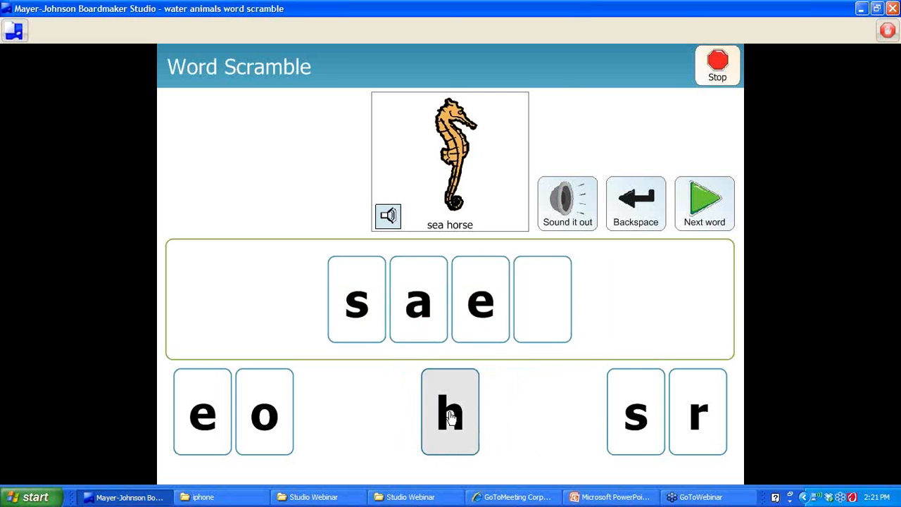
left_click(285, 413)
left_click(643, 456)
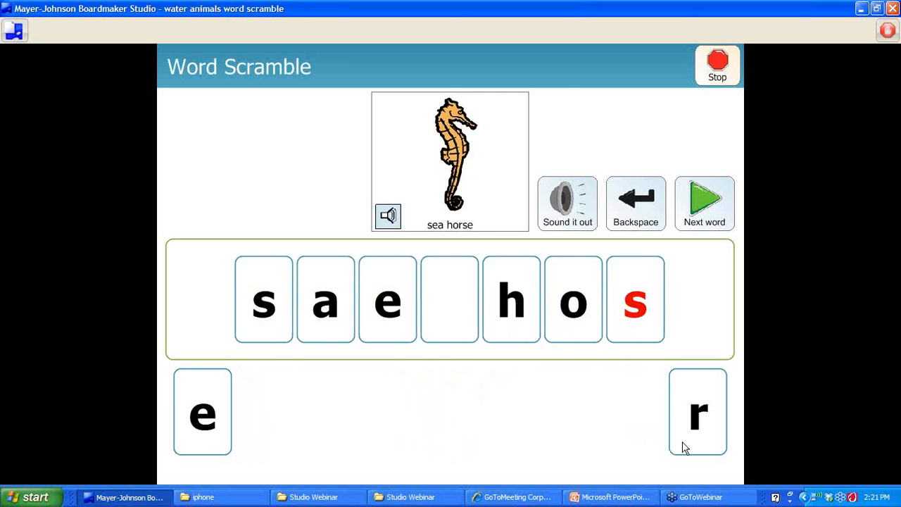
left_click(704, 445)
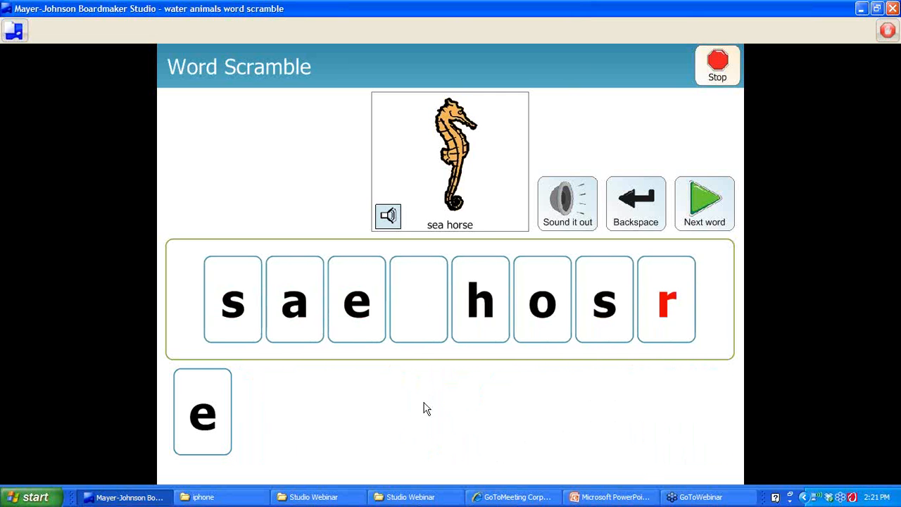
left_click(192, 387)
left_click(691, 225)
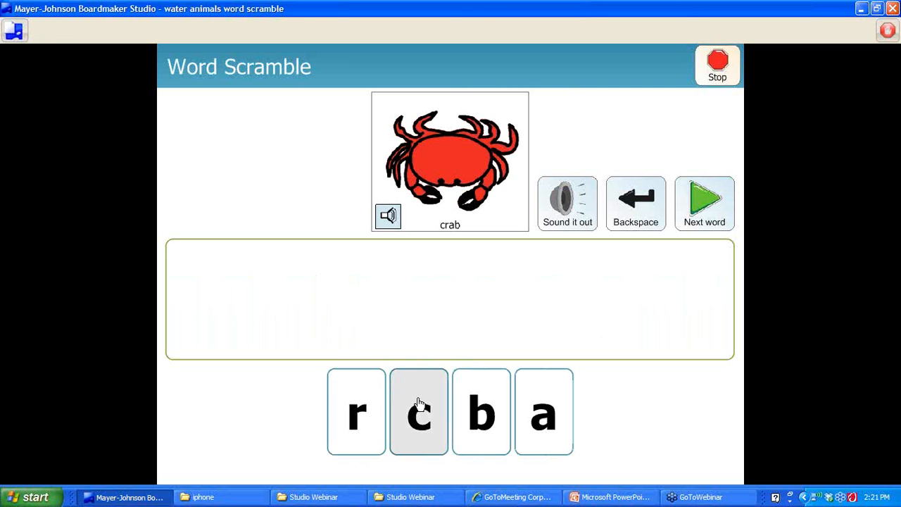
Spell crab and finish to reach the Your Score screen
left_click(419, 402)
left_click(357, 415)
left_click(570, 428)
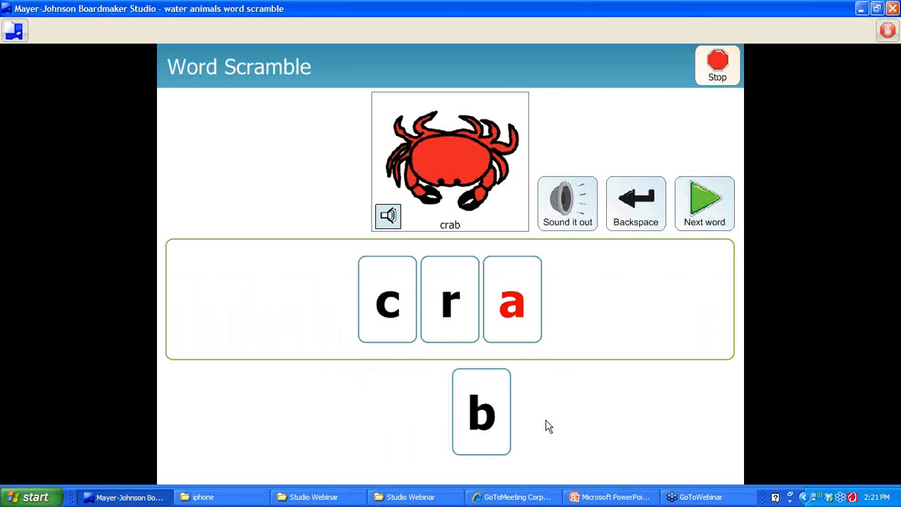
left_click(487, 426)
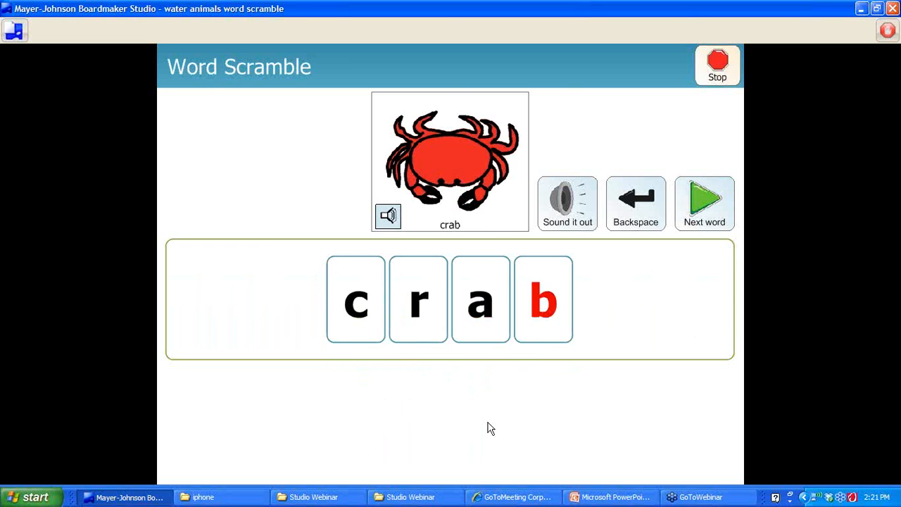
left_click(690, 215)
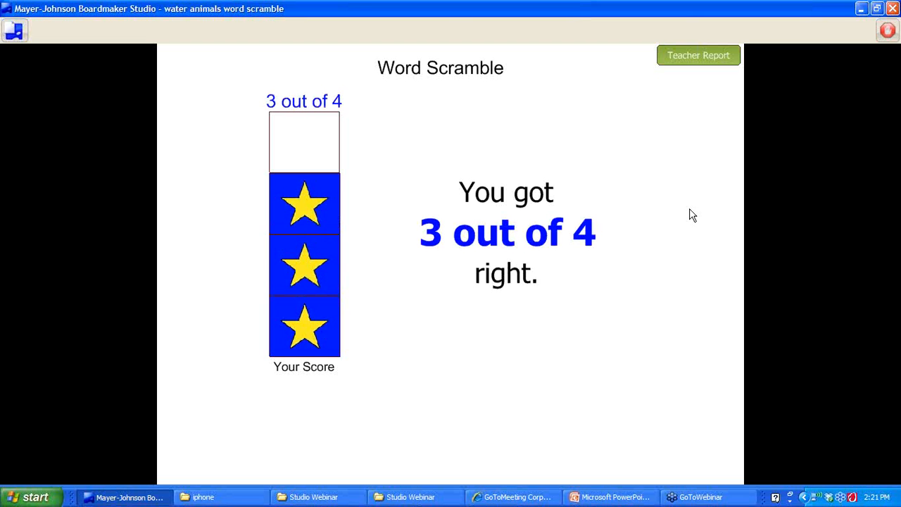
Open the Teacher Report showing 3 of 4 correct, then exit the preview to the editor
left_click(681, 59)
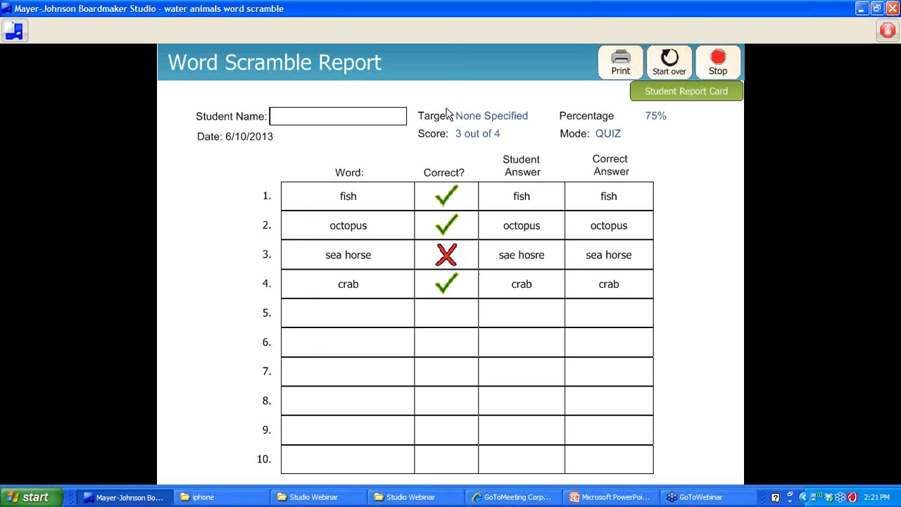
left_click(889, 30)
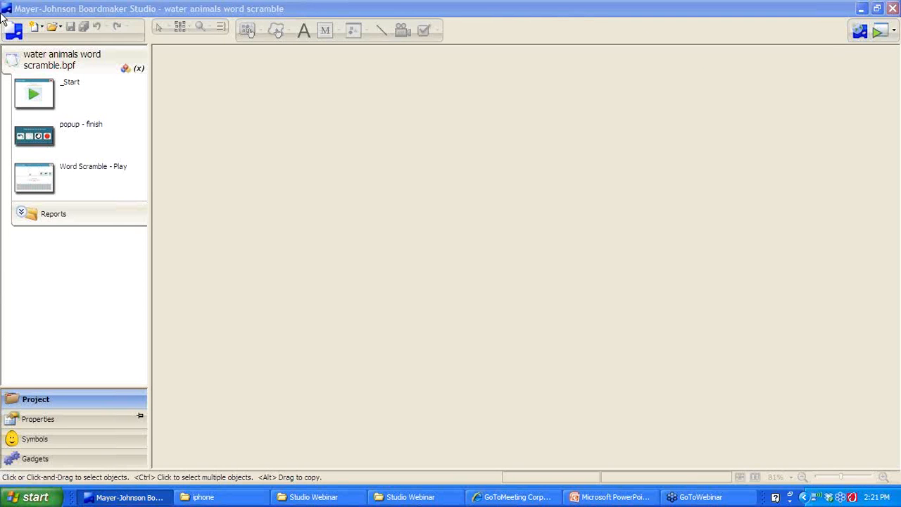
In Project Setup, set Use Quiz Mode to No for the word scramble
left_click(13, 31)
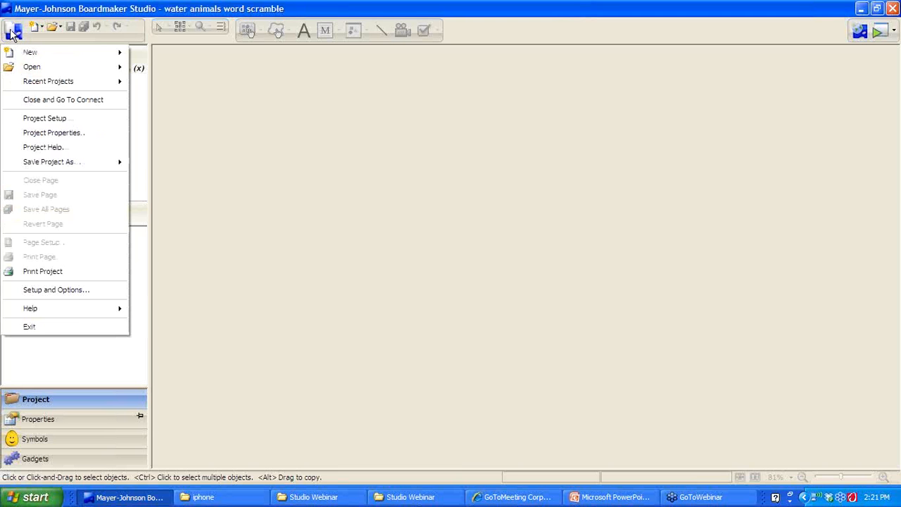
left_click(35, 120)
left_click(396, 121)
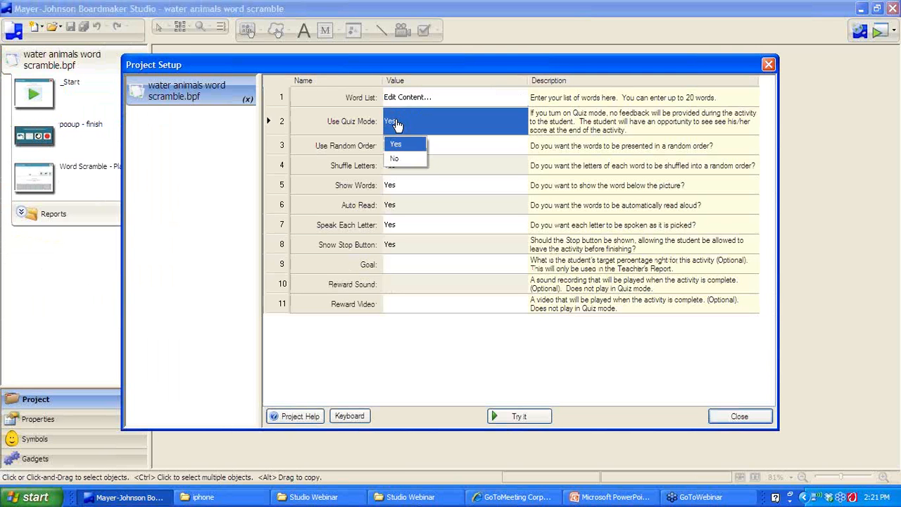
left_click(395, 158)
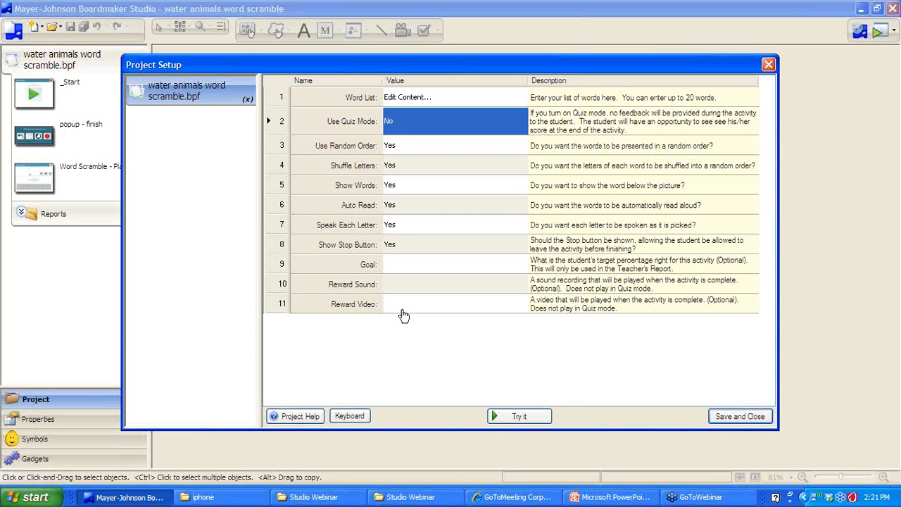
In the word list editor, delete the sea horse word from row 3
left_click(405, 98)
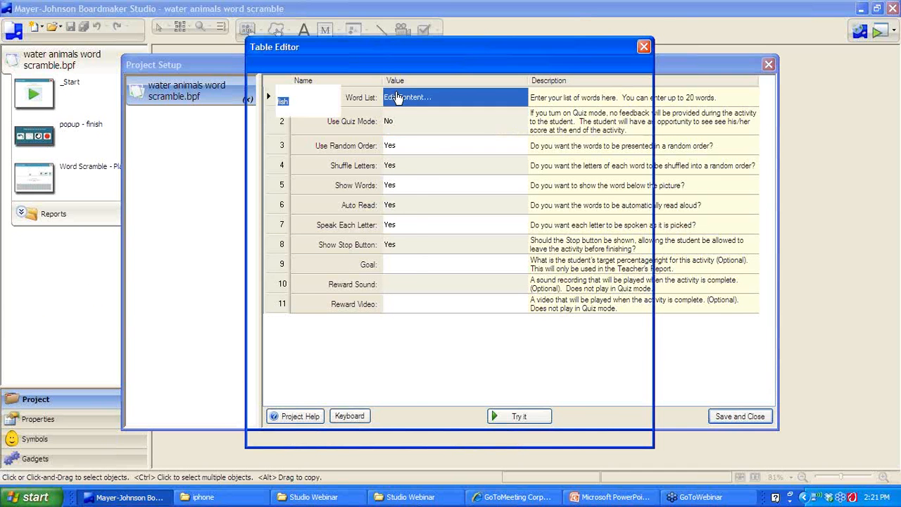
left_click(322, 173)
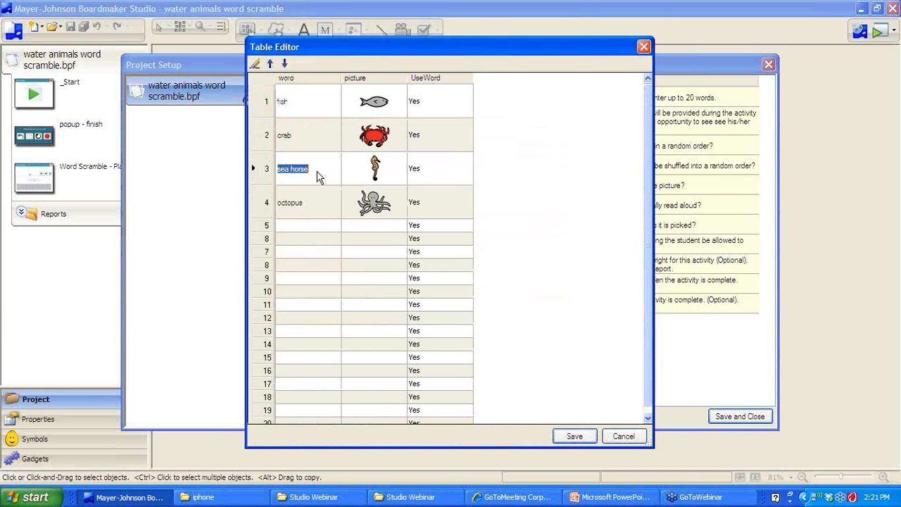
key("BackSpace")
left_click(381, 164)
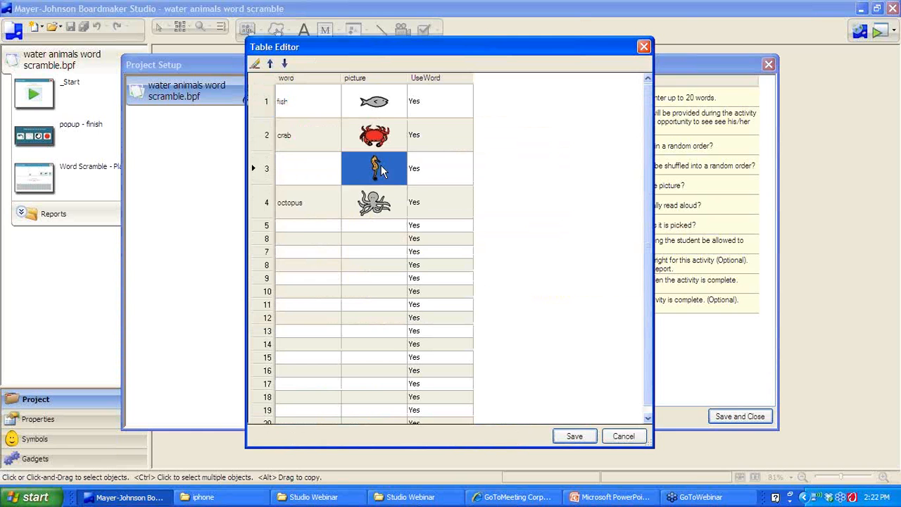
left_click(381, 165)
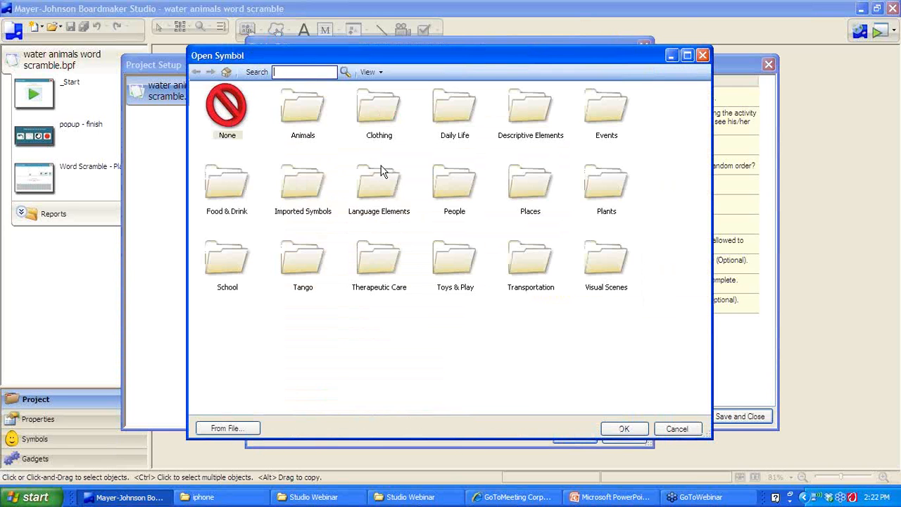
left_click(686, 430)
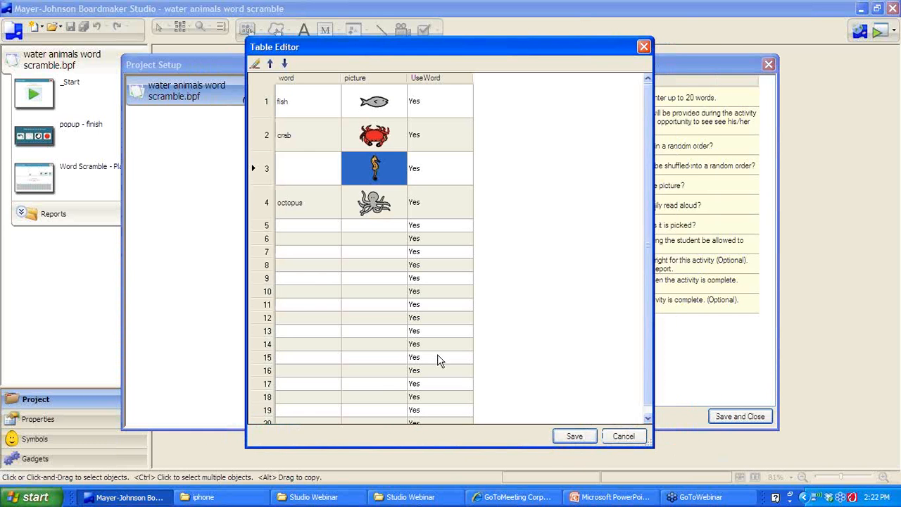
Clear the sea horse and octopus pictures, delete the octopus word, and save the list
right_click(374, 173)
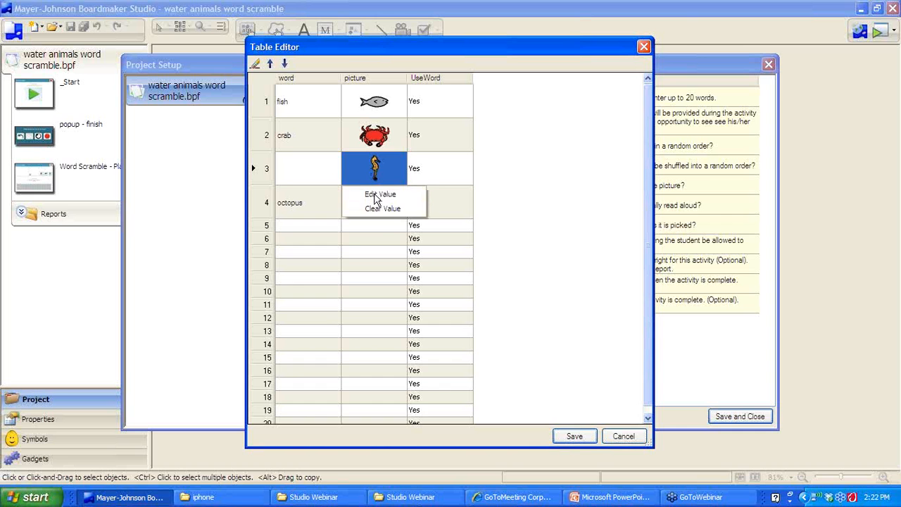
left_click(377, 210)
right_click(374, 183)
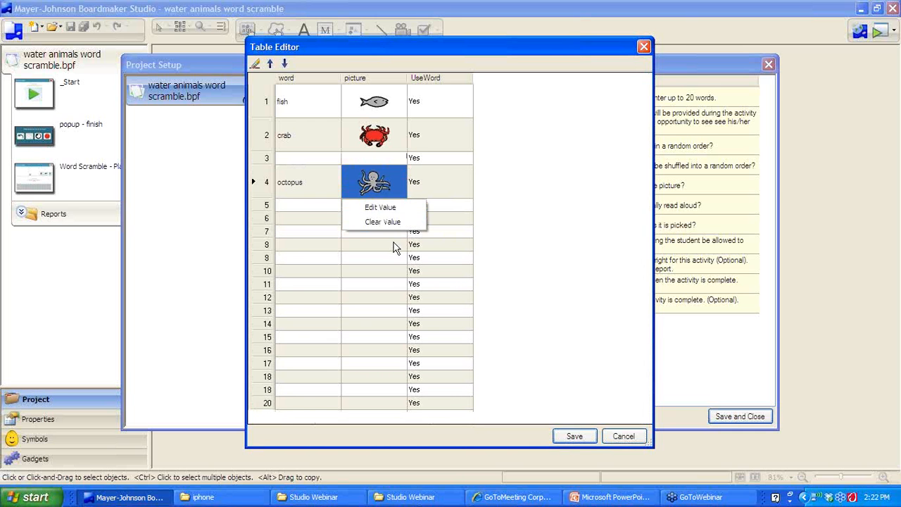
left_click(390, 224)
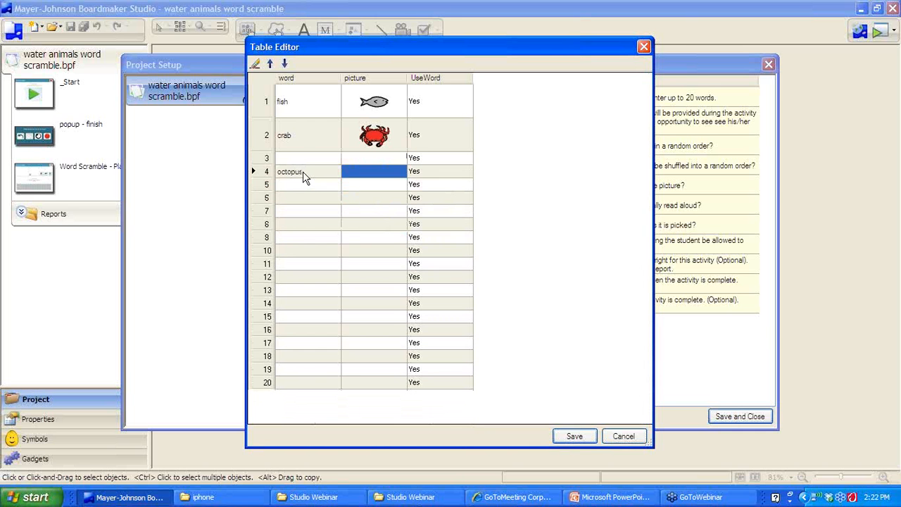
left_click(303, 171)
key("Delete")
left_click(294, 135)
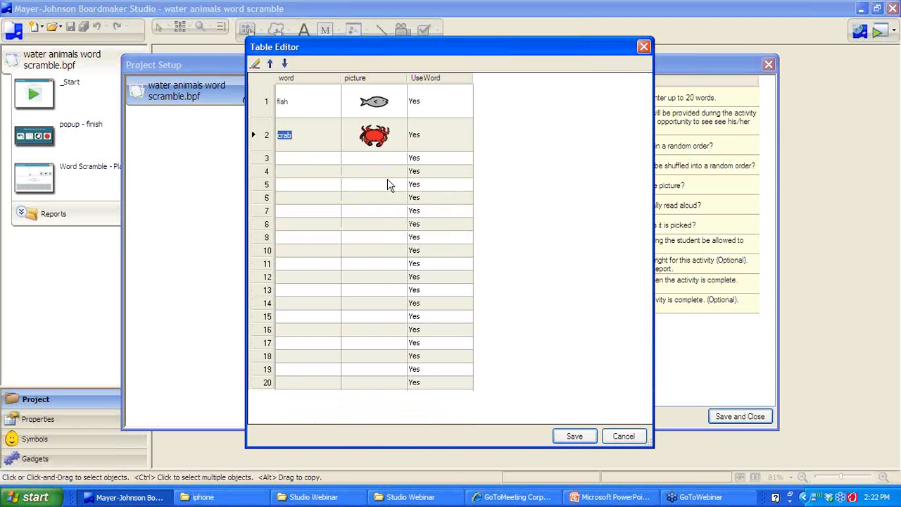
left_click(573, 436)
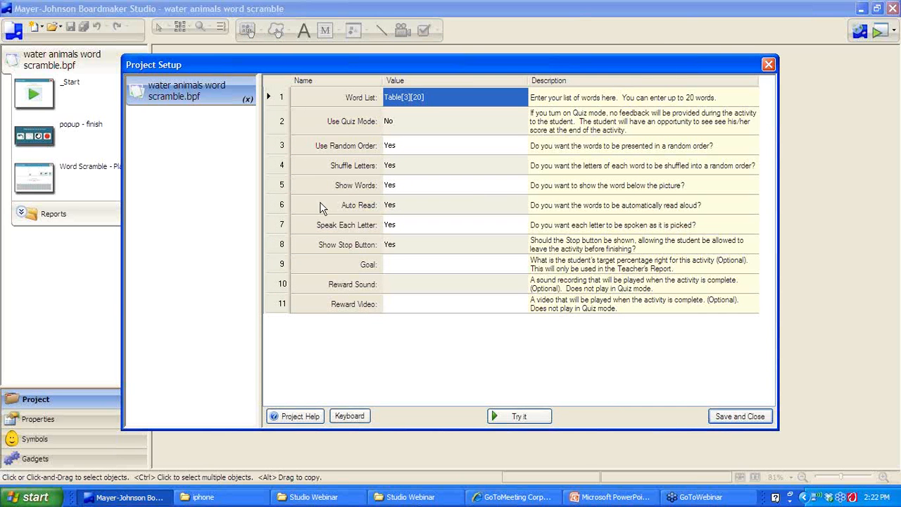
Begin choosing a reward video file, browsing from My Documents
left_click(393, 307)
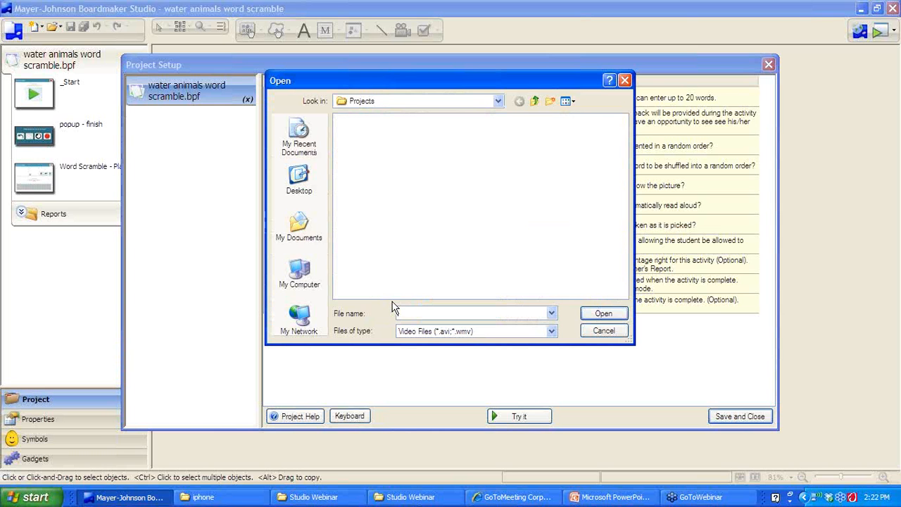
left_click(497, 101)
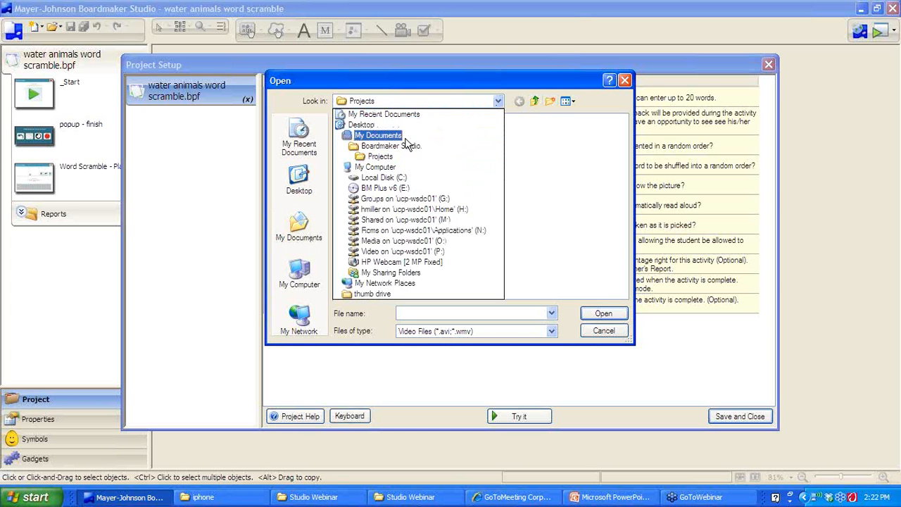
left_click(406, 138)
left_click(497, 100)
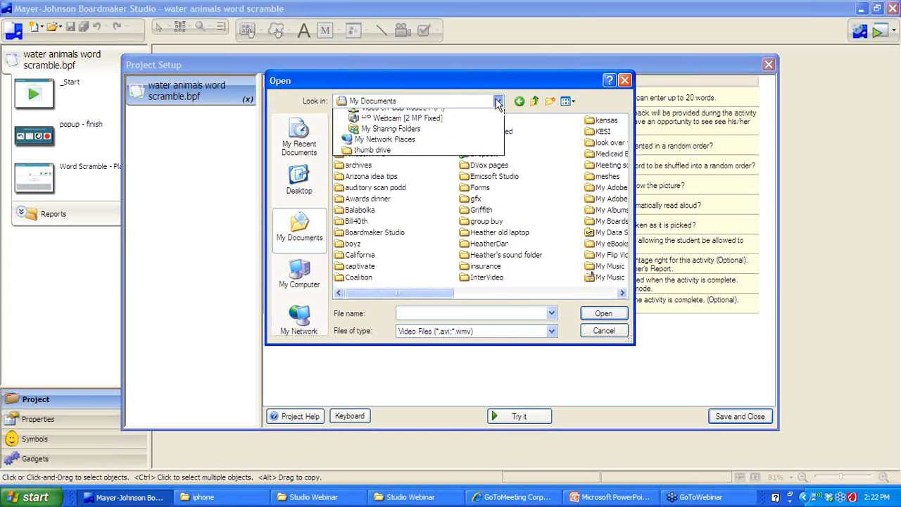
left_click(421, 137)
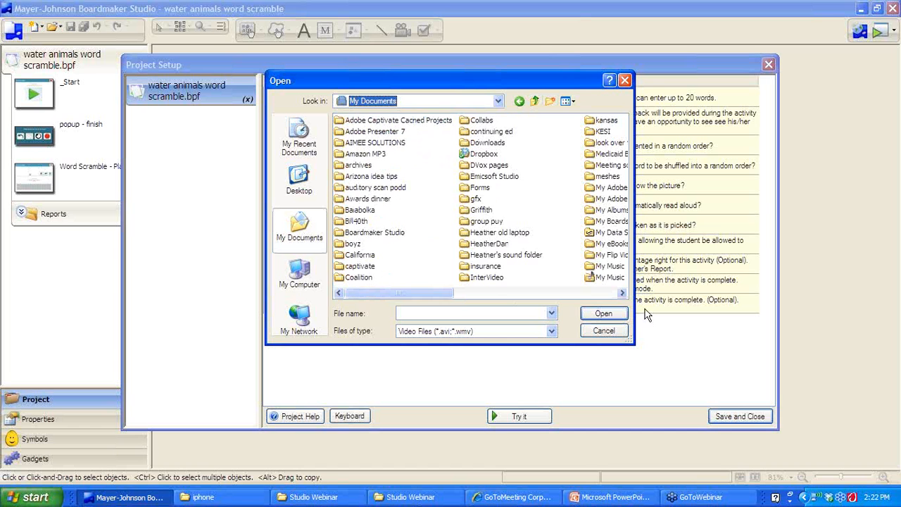
left_click(624, 295)
left_click_drag(439, 293, 349, 279)
Pick BubblePop from Boardmaker Studio > Media > Videos > Reward Animations and save the setup
double_click(358, 234)
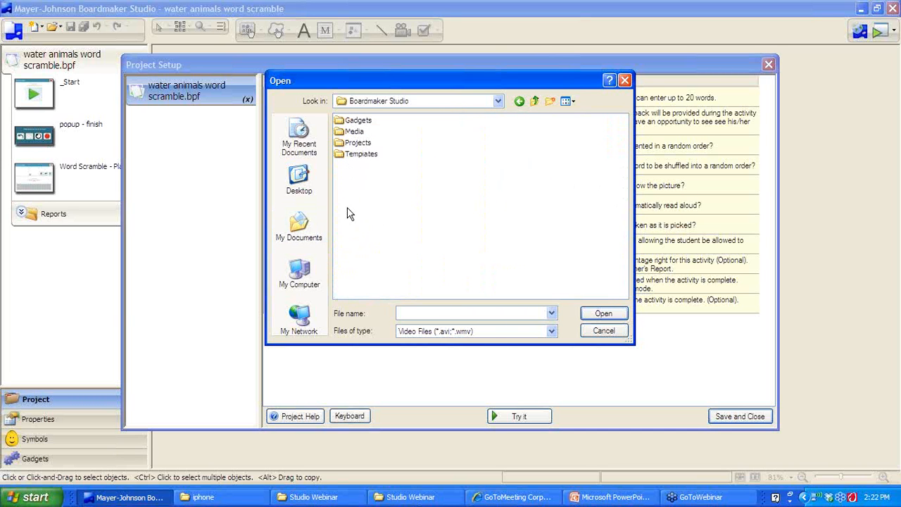
double_click(354, 132)
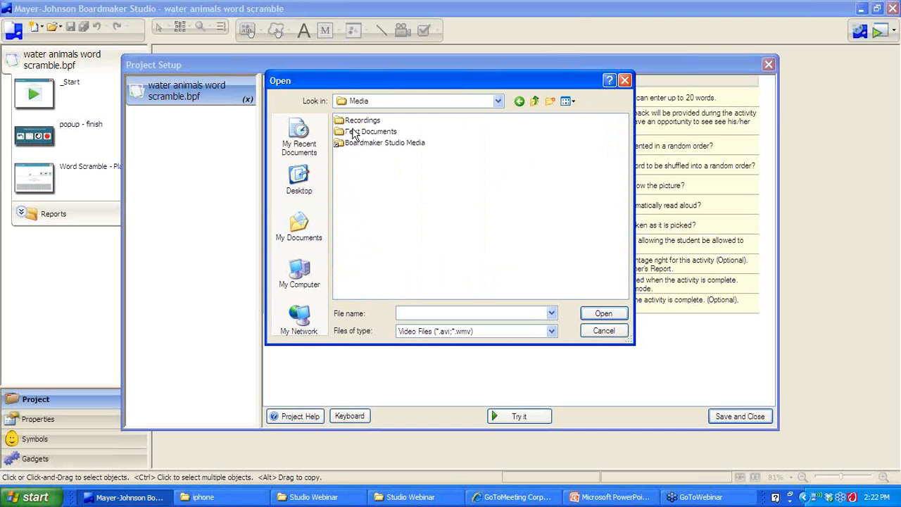
double_click(366, 144)
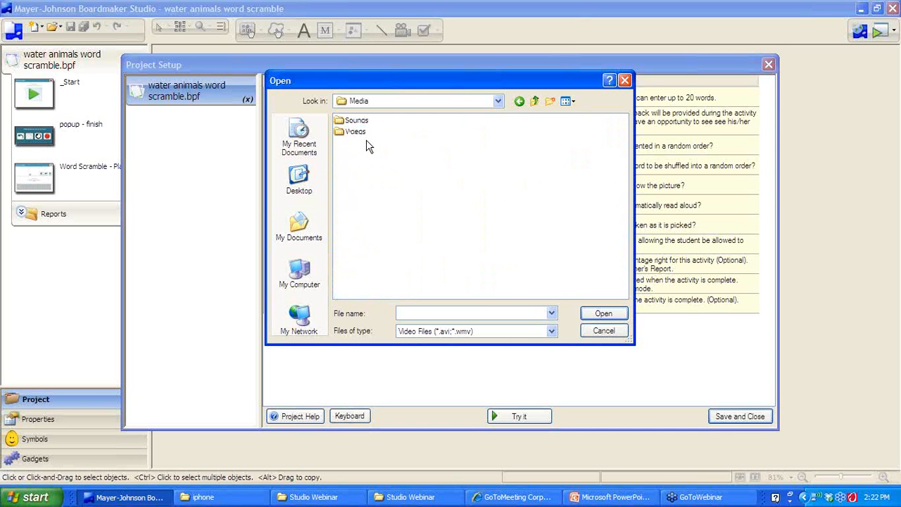
double_click(356, 131)
double_click(361, 126)
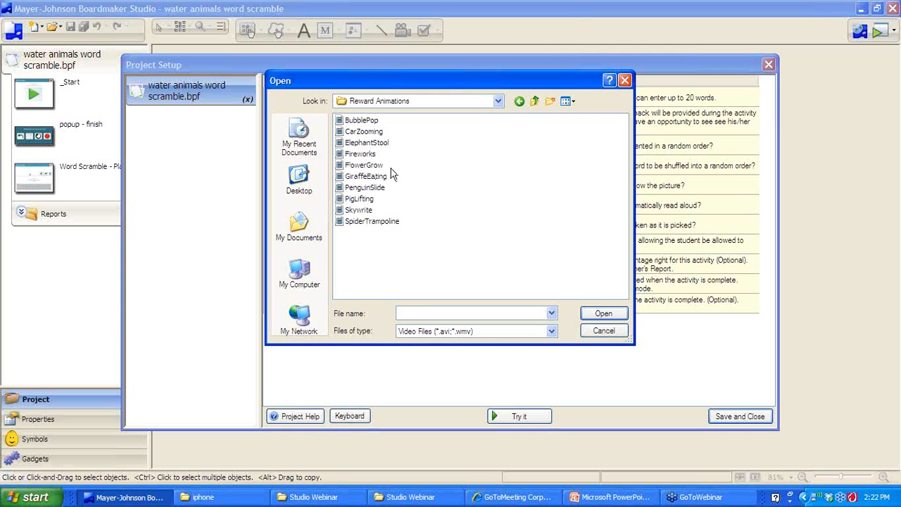
left_click(363, 122)
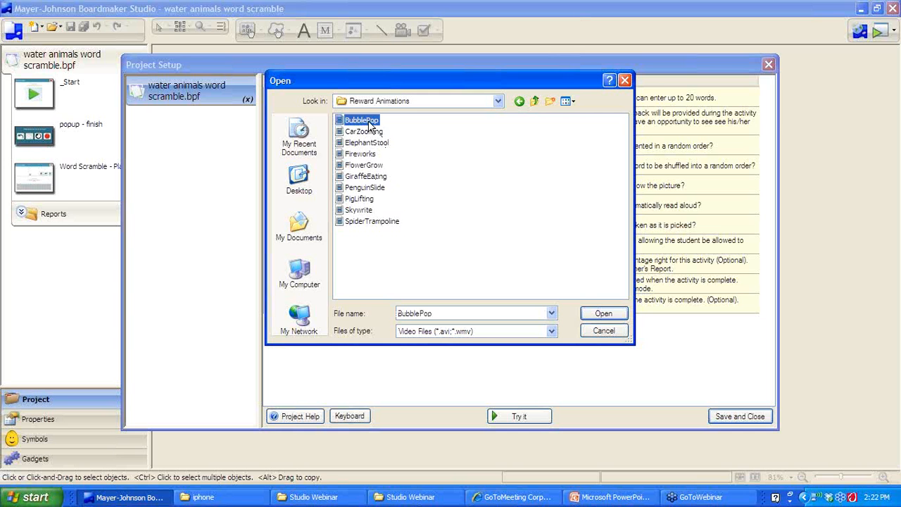
left_click(604, 314)
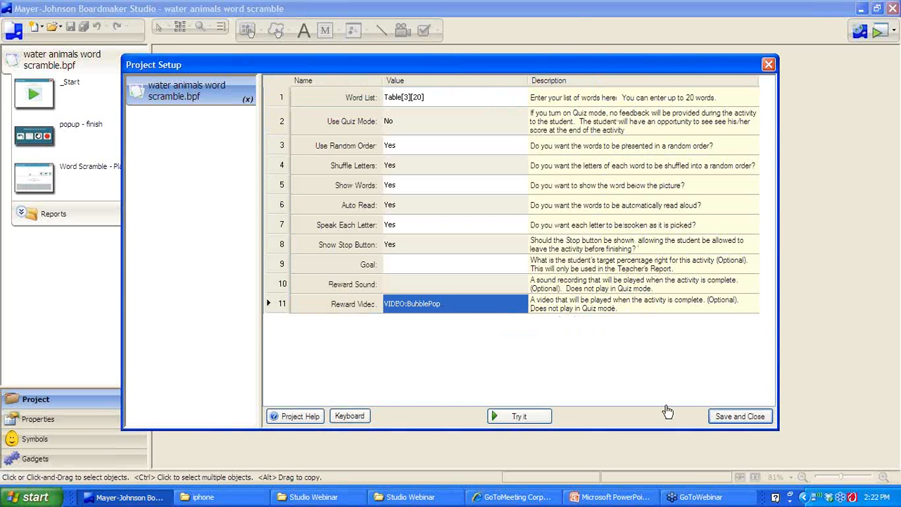
left_click(739, 417)
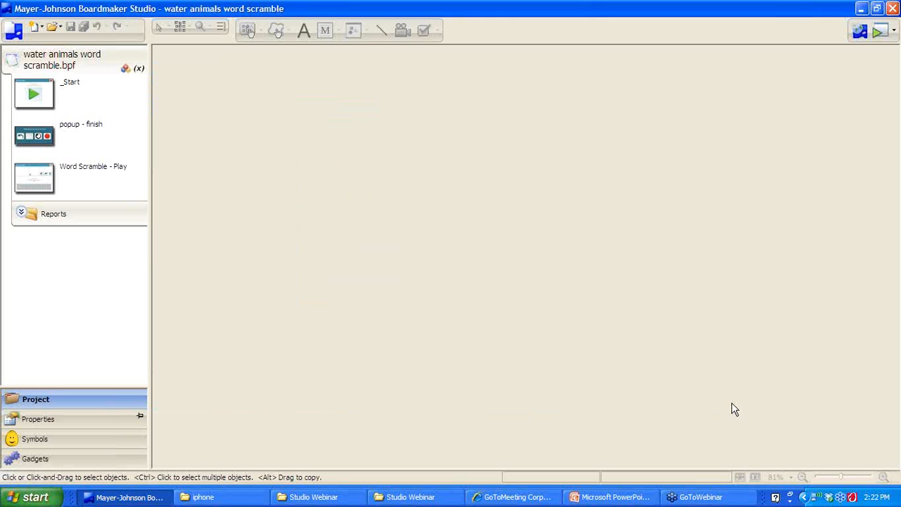
Play the word scramble and spell fish from the letter tiles, then check it
left_click(879, 31)
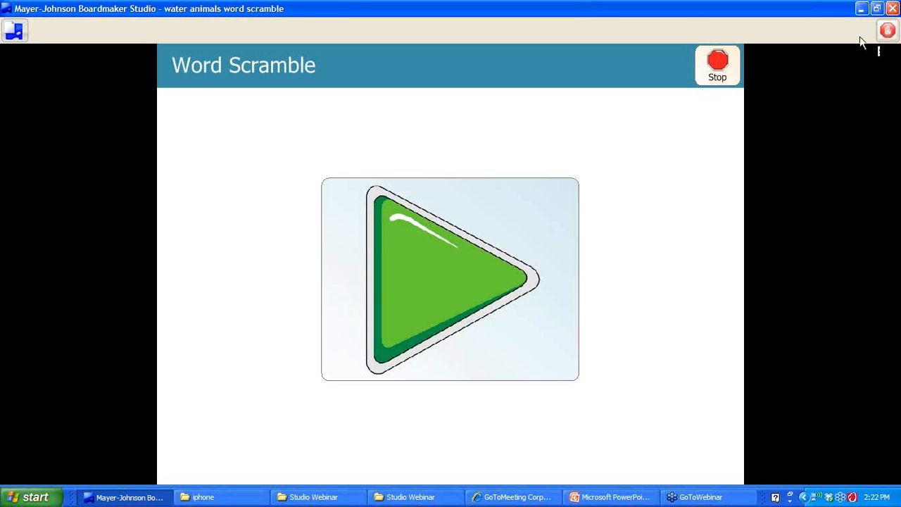
left_click(473, 240)
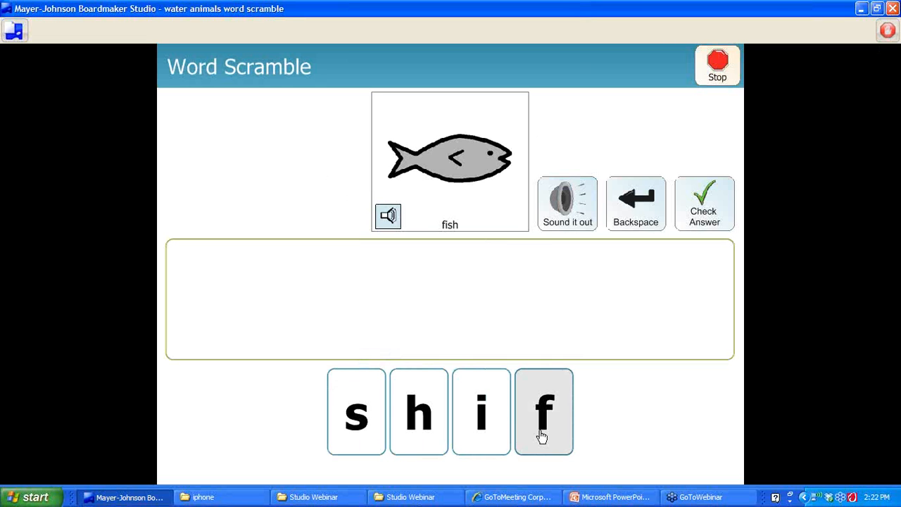
left_click(542, 432)
left_click(478, 428)
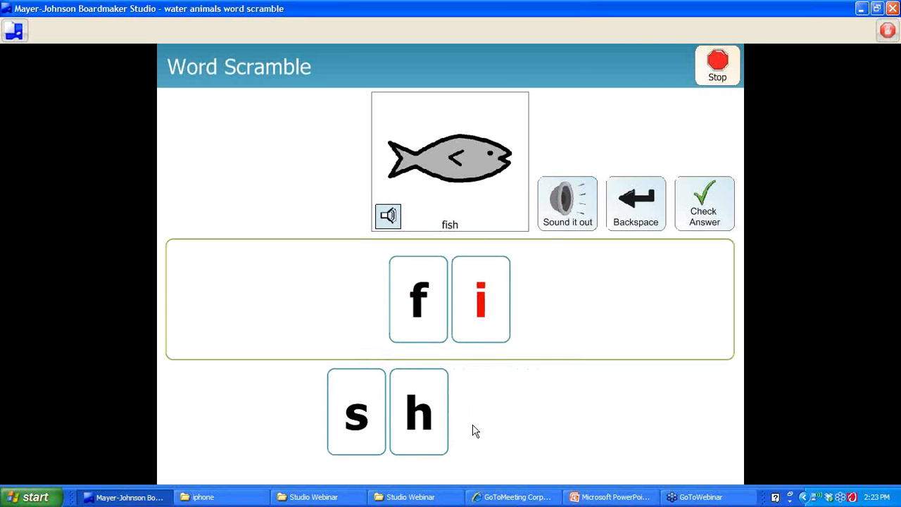
left_click(359, 420)
left_click(430, 422)
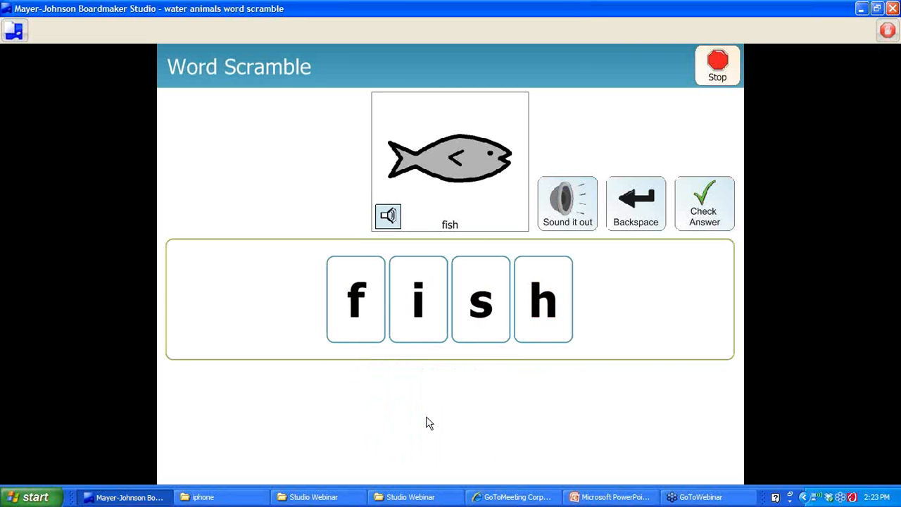
left_click(704, 216)
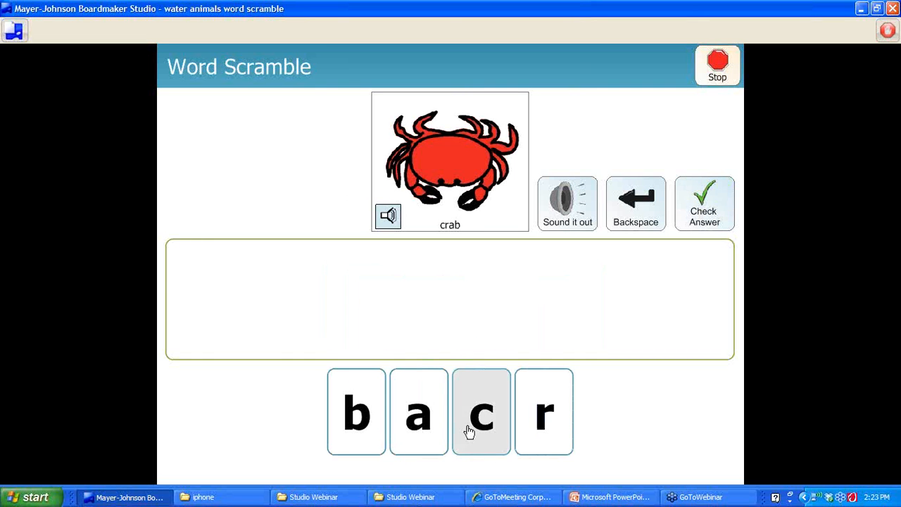
Spell crab and check it to earn the bubble reward, then stop and close the project
left_click(478, 432)
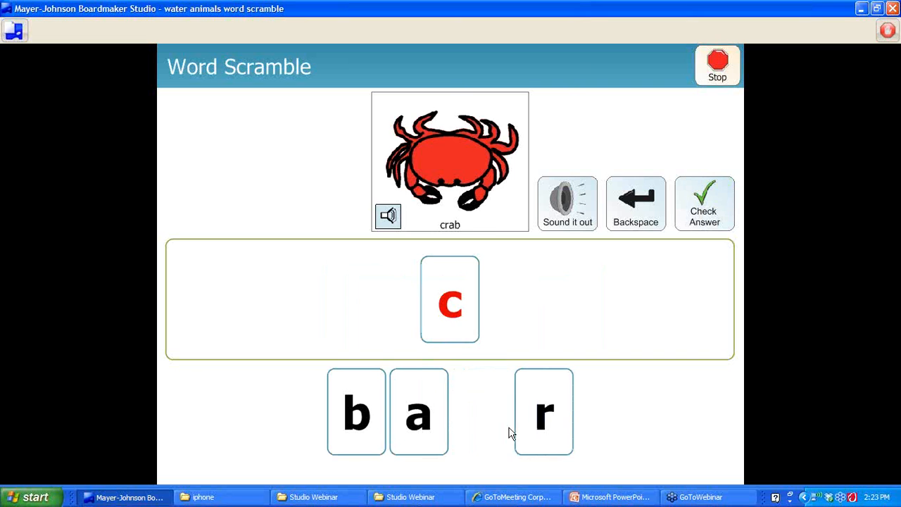
left_click(544, 429)
left_click(402, 444)
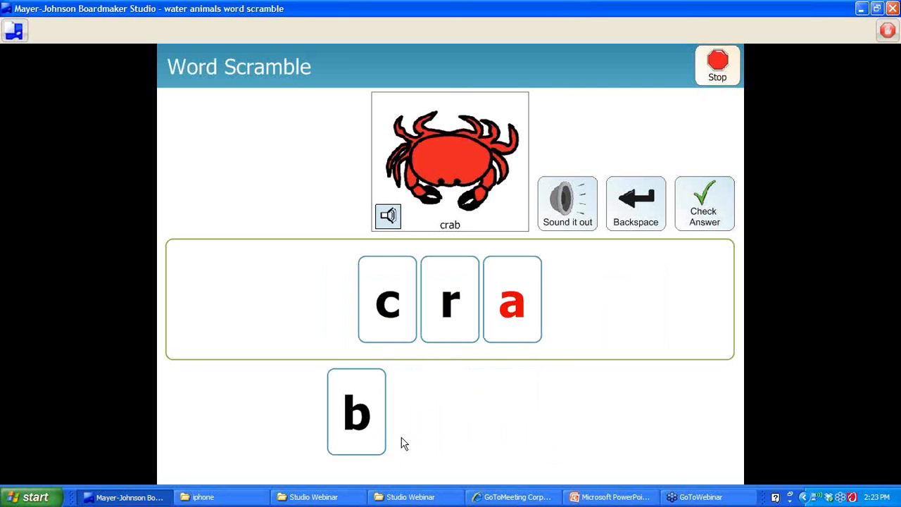
left_click(372, 428)
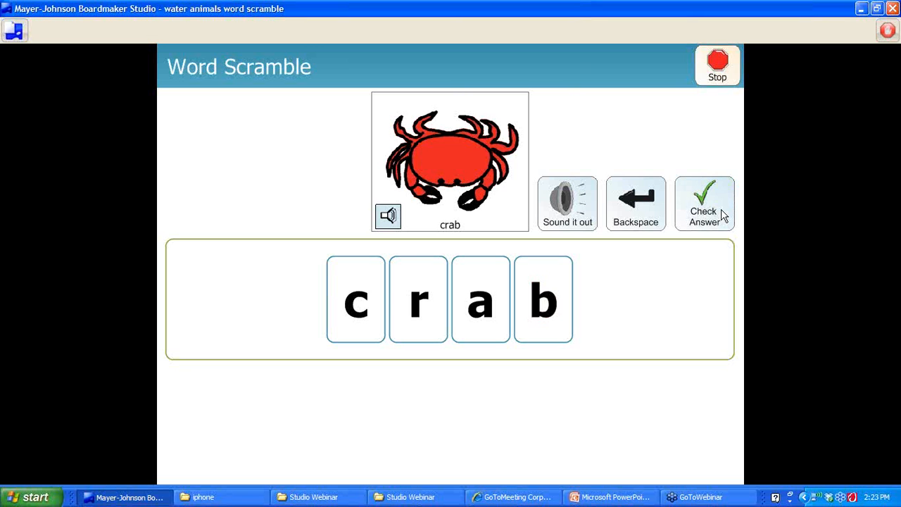
left_click(723, 215)
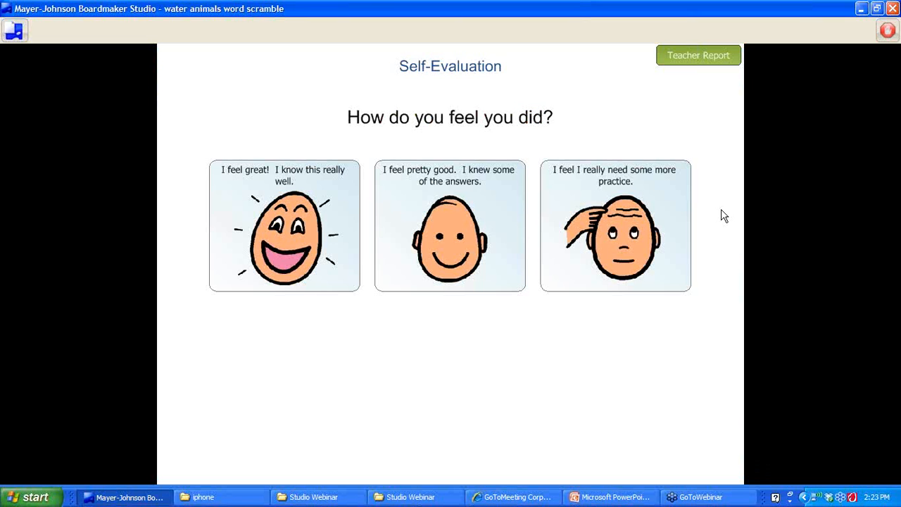
left_click(887, 31)
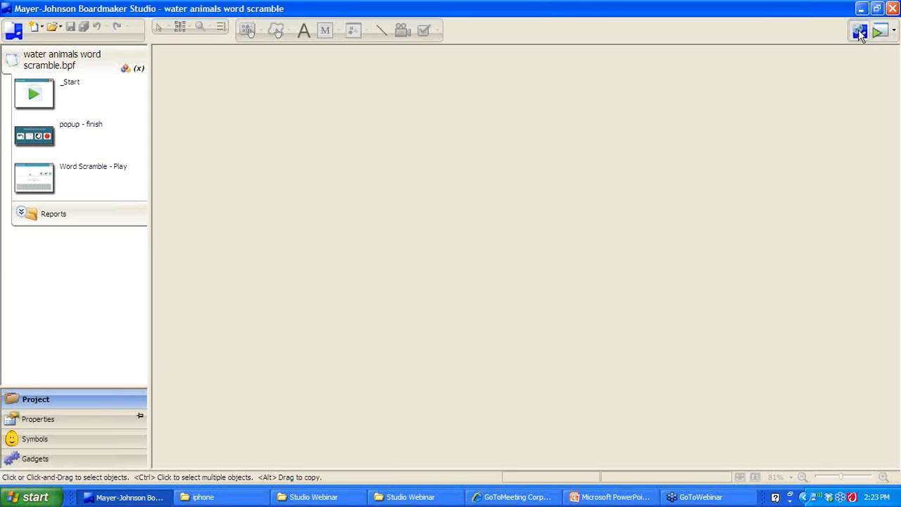
left_click(863, 33)
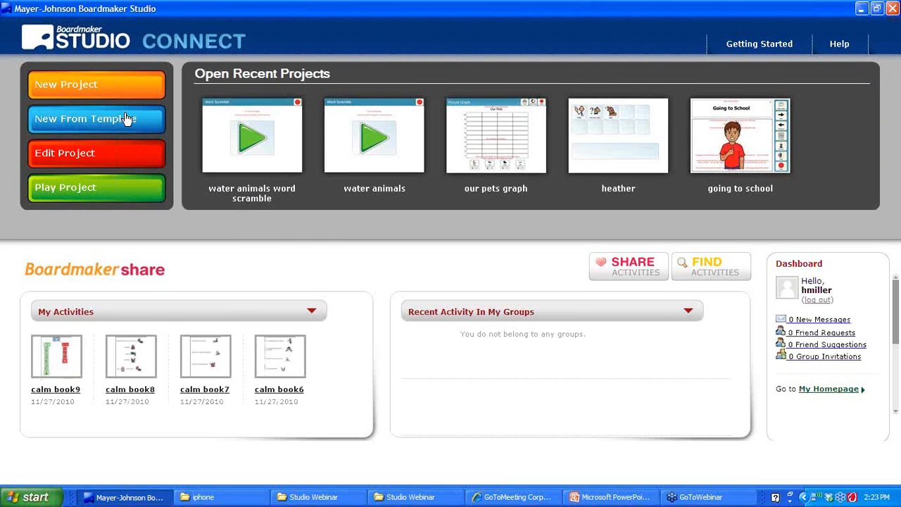
Browse the Device Overlays templates in New From Template, then cancel without creating a project
left_click(126, 119)
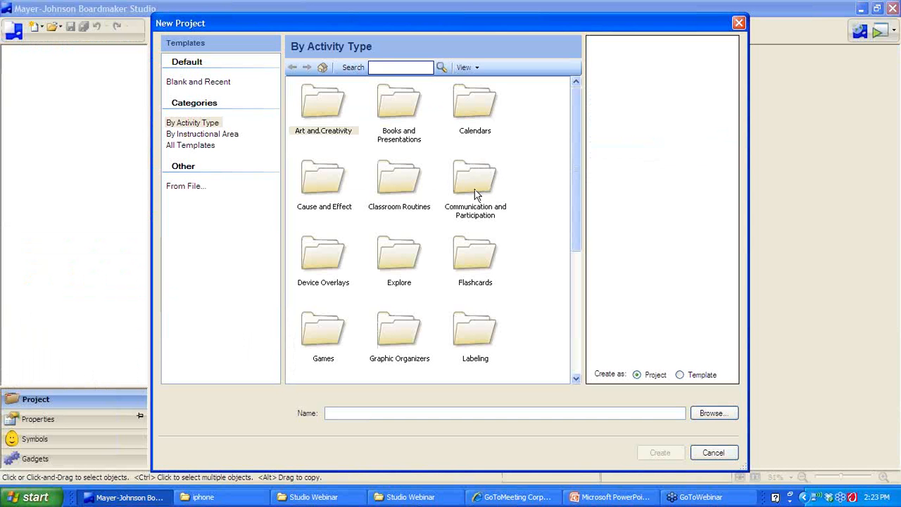
double_click(323, 267)
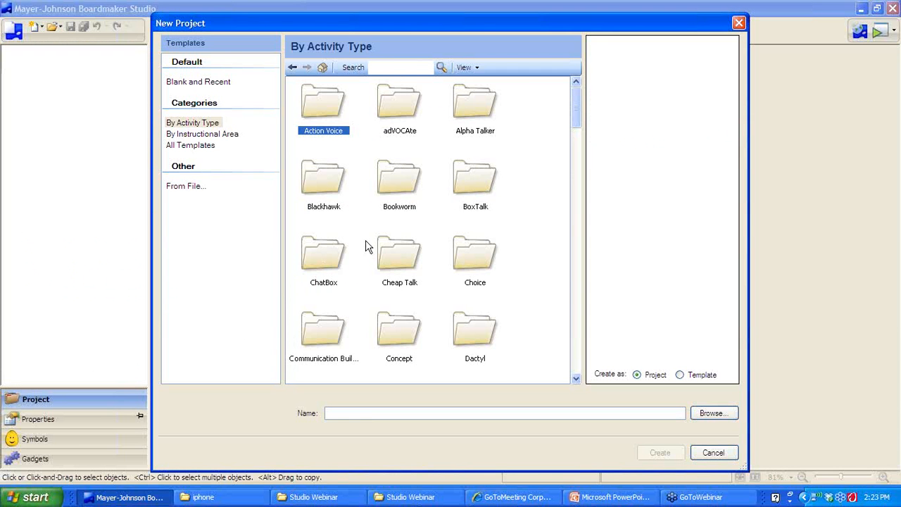
left_click_drag(576, 118, 584, 373)
left_click(713, 451)
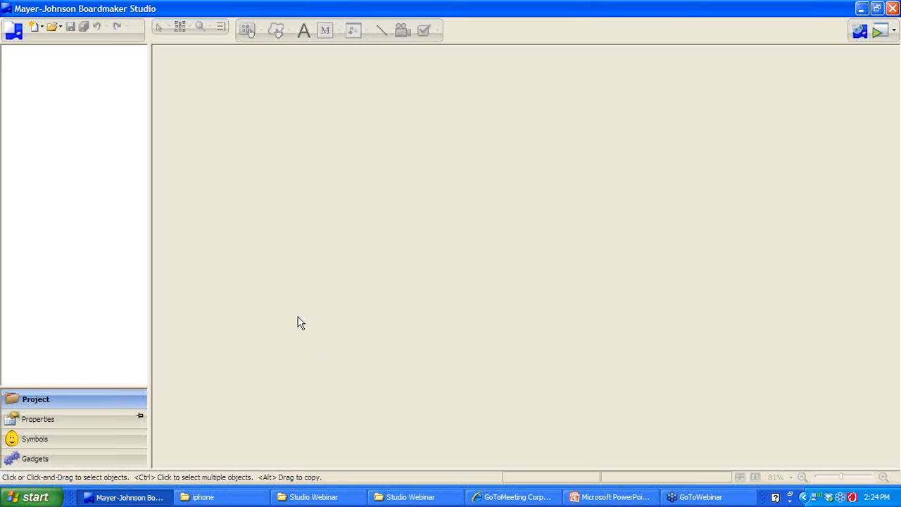
Select the Fill-in 5 Steps Vert (SAMPLE) template under Visual Schedules and Sequences > Vertical > Onscreen
left_click(860, 31)
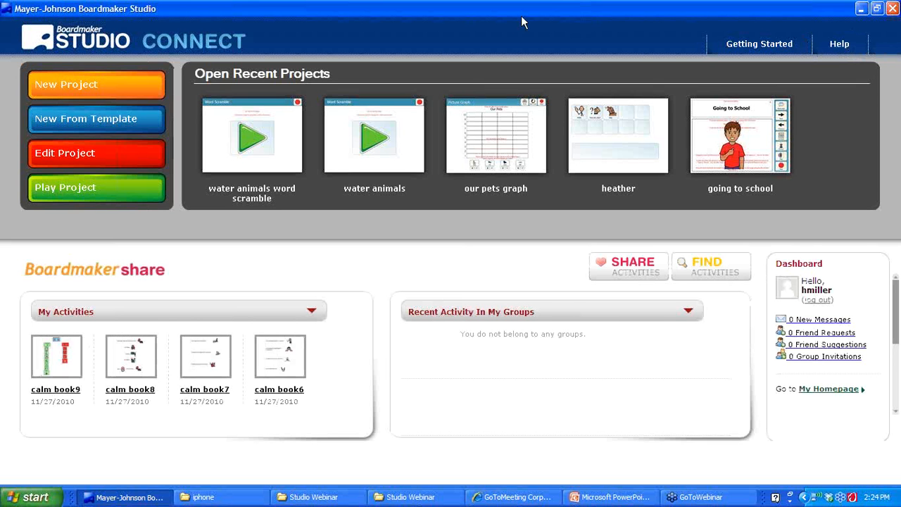
left_click(120, 125)
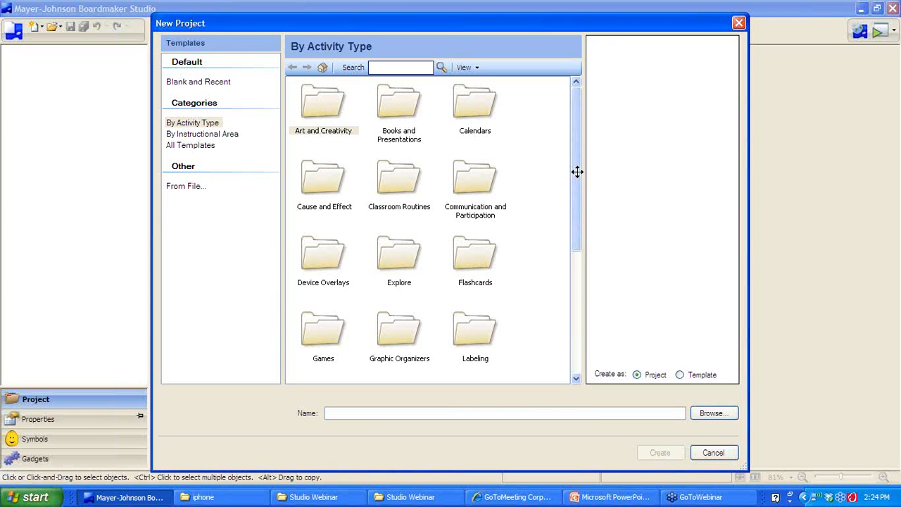
left_click_drag(579, 176, 535, 288)
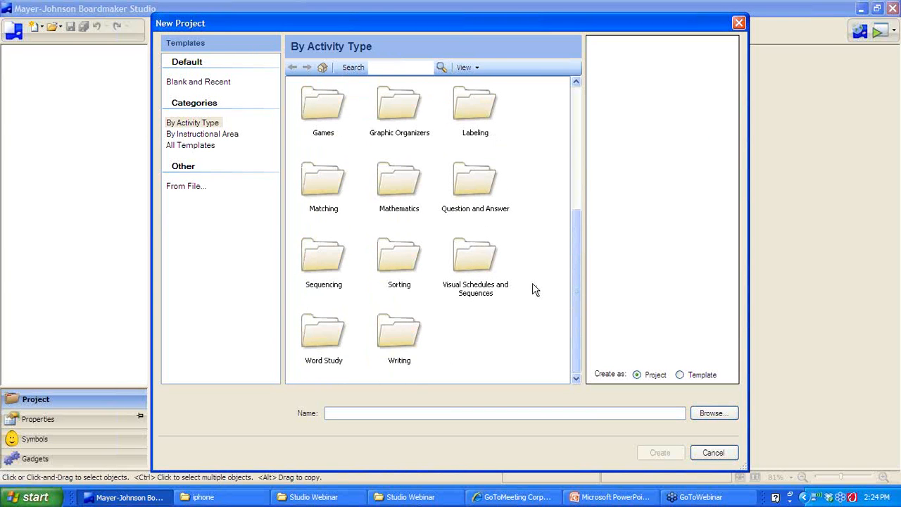
double_click(475, 259)
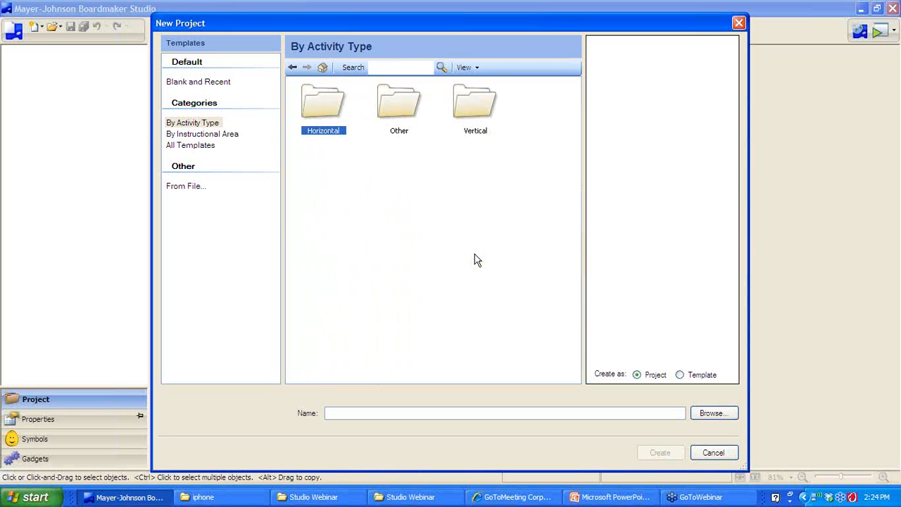
double_click(469, 114)
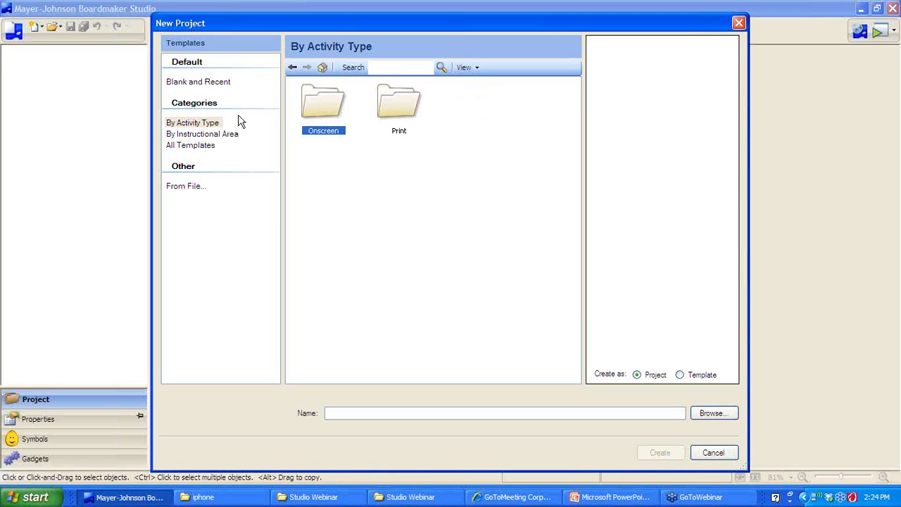
double_click(323, 105)
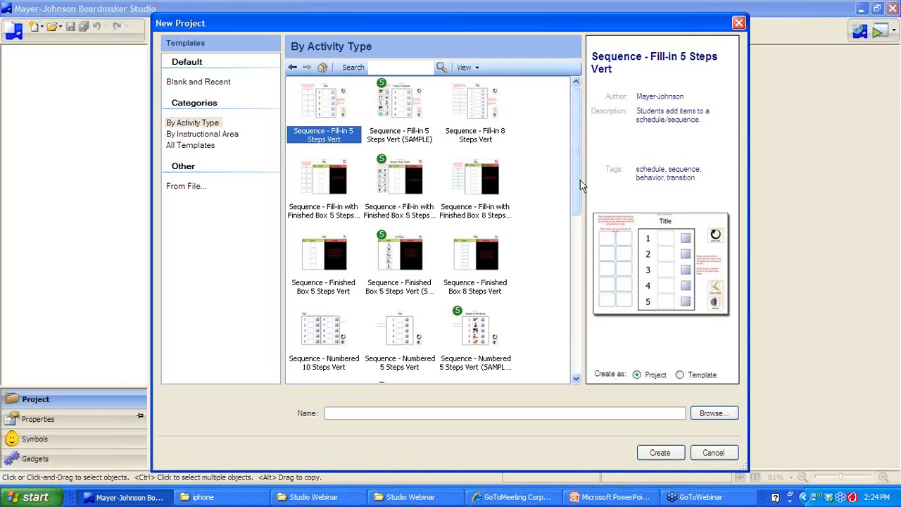
scroll(578, 187, "down", 1)
left_click_drag(578, 187, 578, 161)
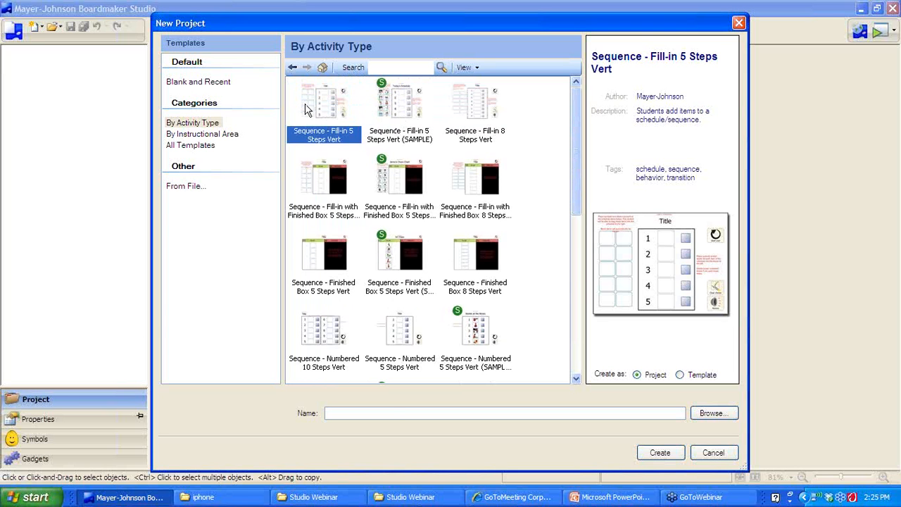
left_click(411, 114)
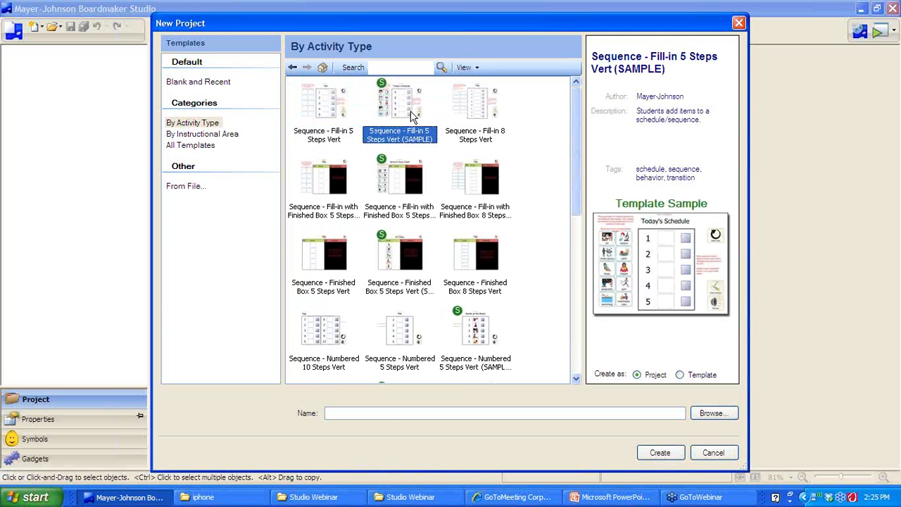
Name the new project 'fill in 5' and confirm replacing the existing file
left_click(393, 413)
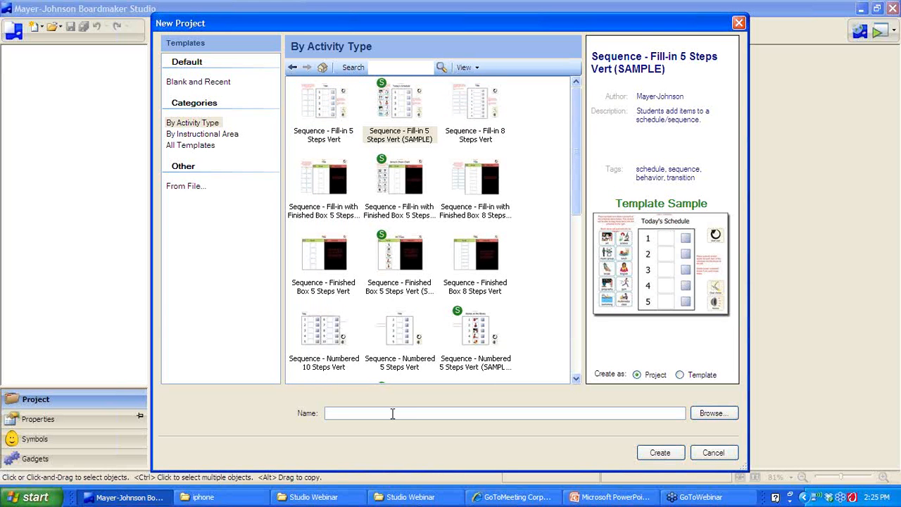
type("fill in 5")
key("Return")
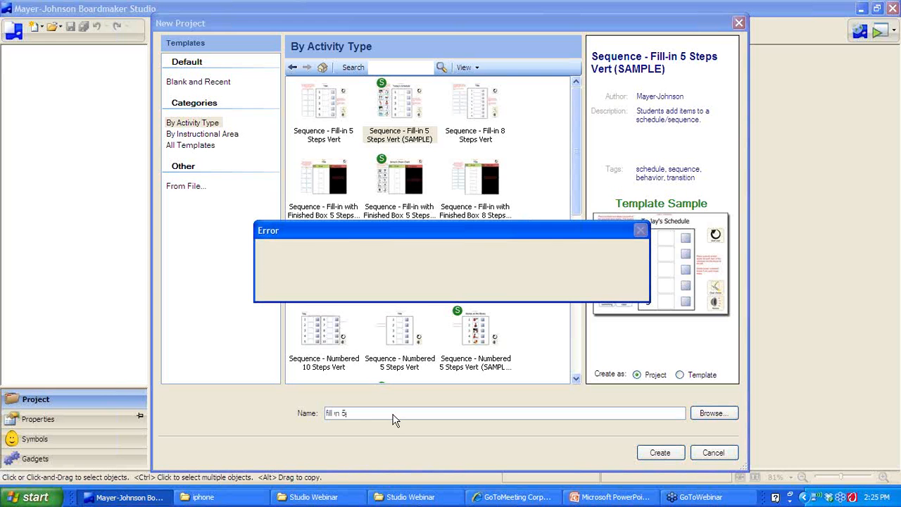
left_click(425, 286)
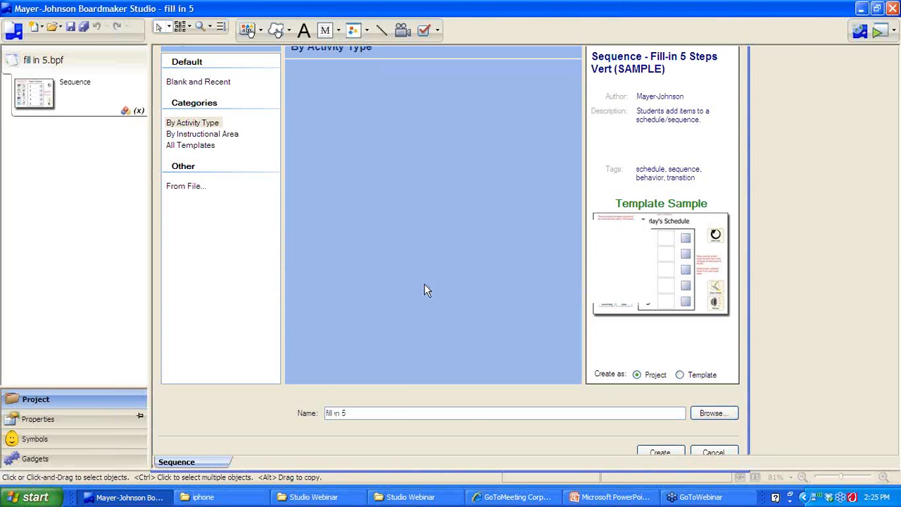
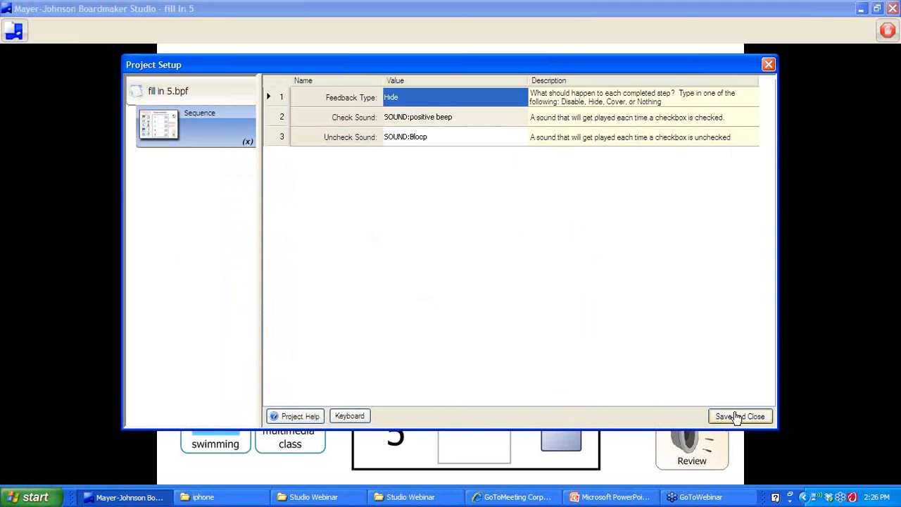
Resume play, place science and lunch into steps 1–2, and check off science
left_click(736, 416)
left_click_drag(290, 153, 424, 155)
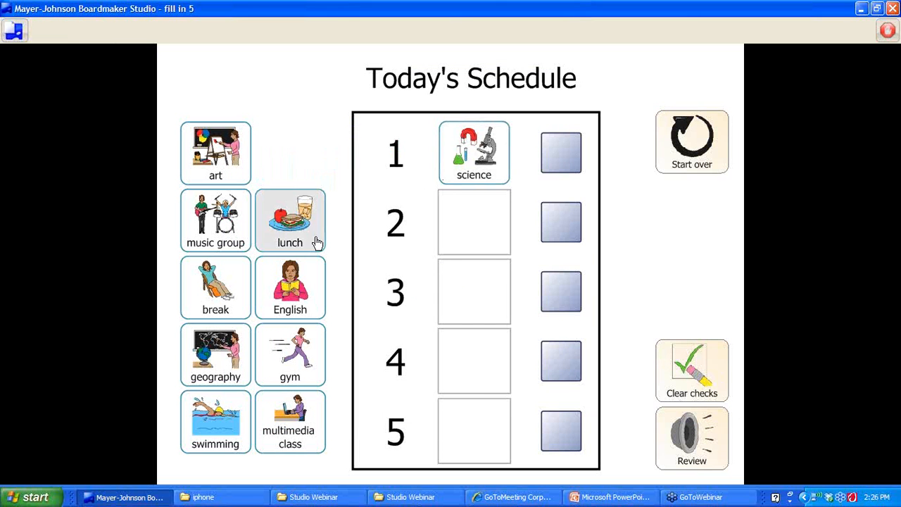
left_click_drag(316, 243, 476, 252)
left_click(569, 164)
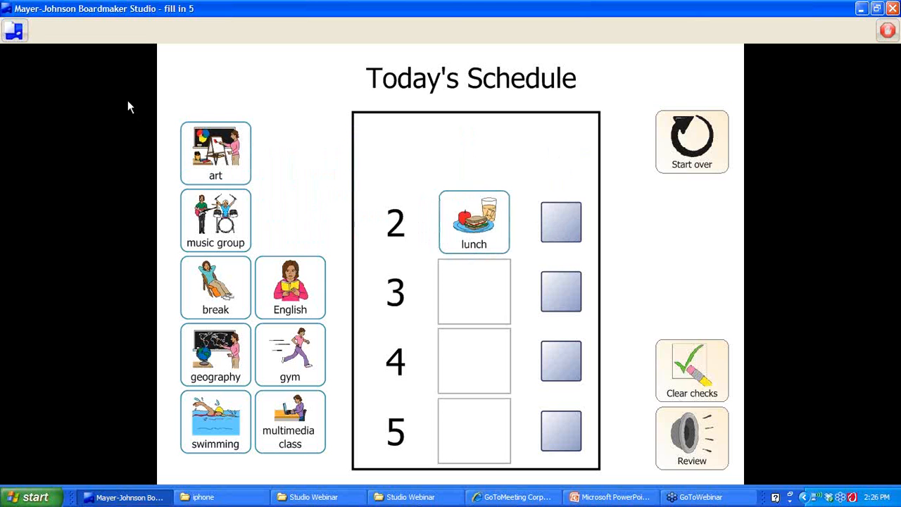
In Project Setup, change the completed-step Feedback Type to Cover and save
left_click(15, 33)
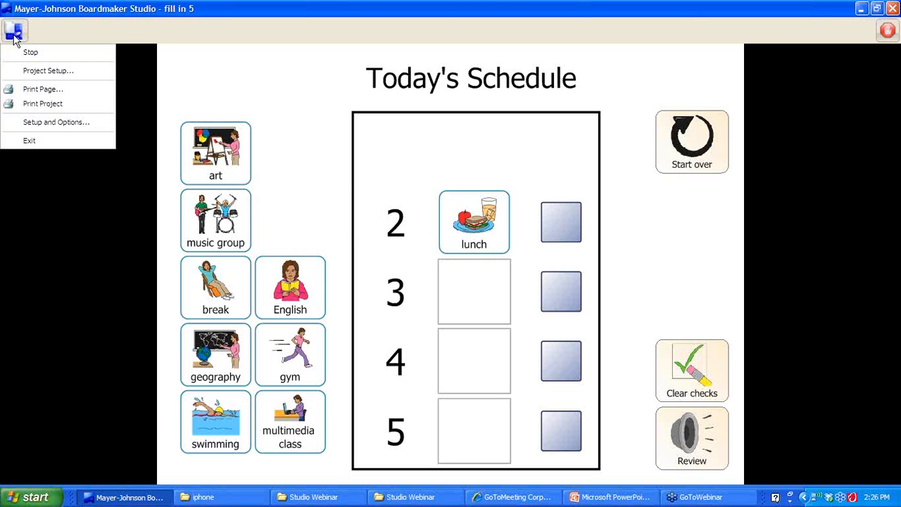
left_click(30, 70)
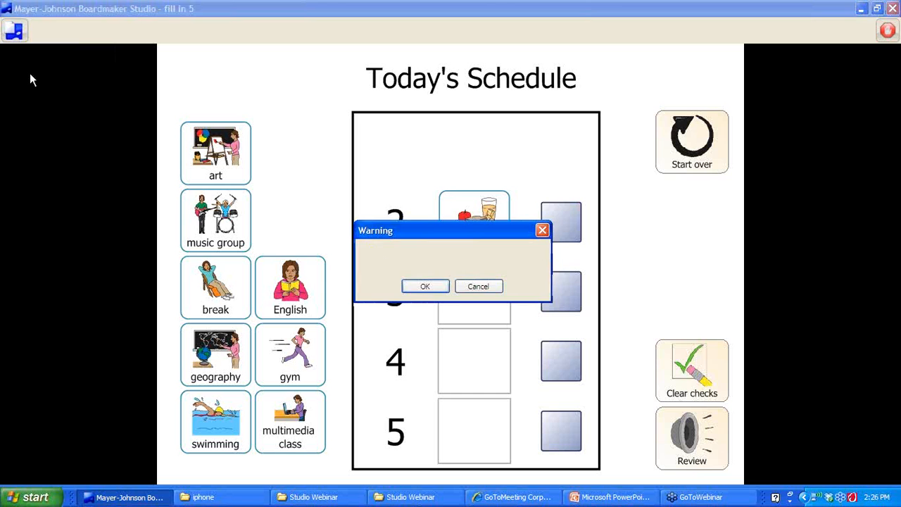
left_click(420, 286)
left_click(394, 90)
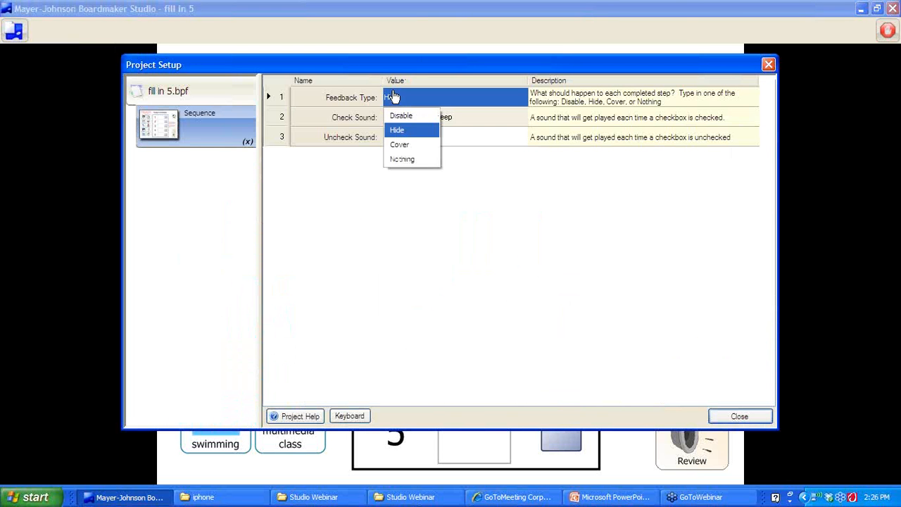
left_click(401, 145)
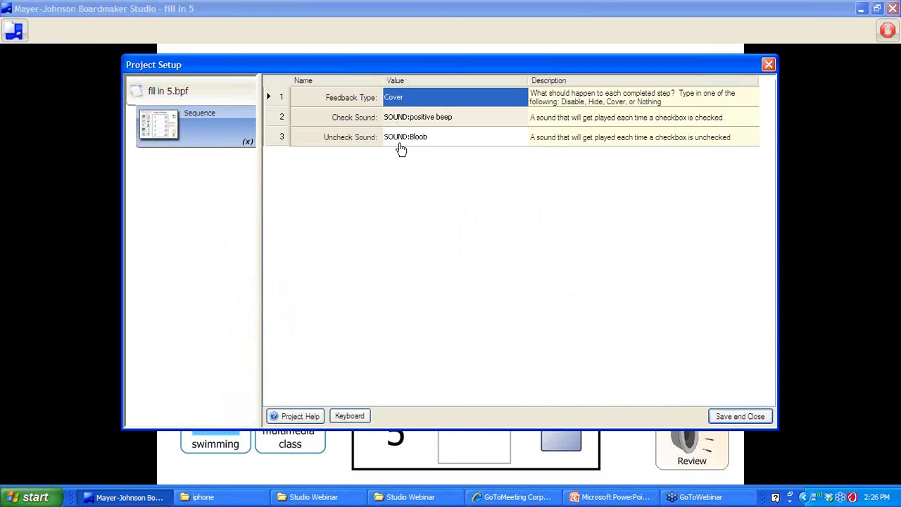
left_click(738, 416)
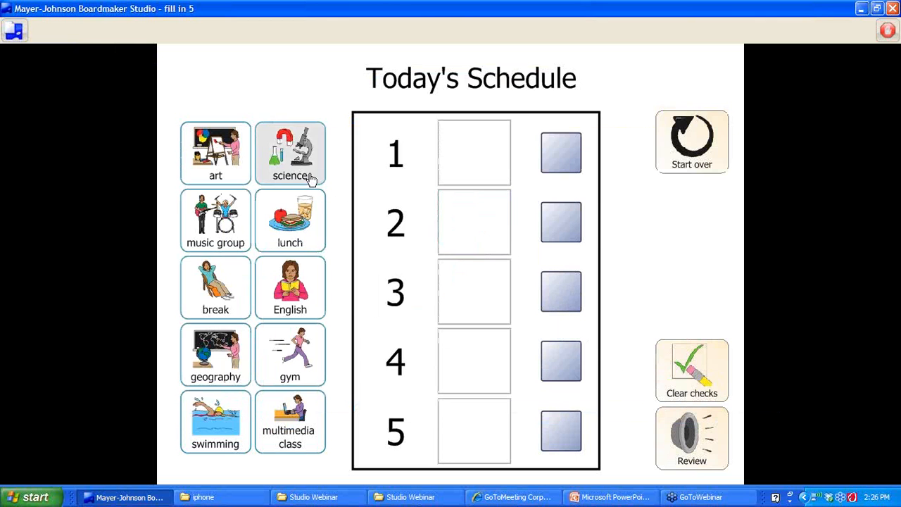
Place science, lunch and English into steps 1–3 and check off science to test Cover
left_click_drag(308, 177, 492, 176)
left_click_drag(288, 237, 501, 232)
left_click_drag(290, 289, 474, 291)
left_click(567, 162)
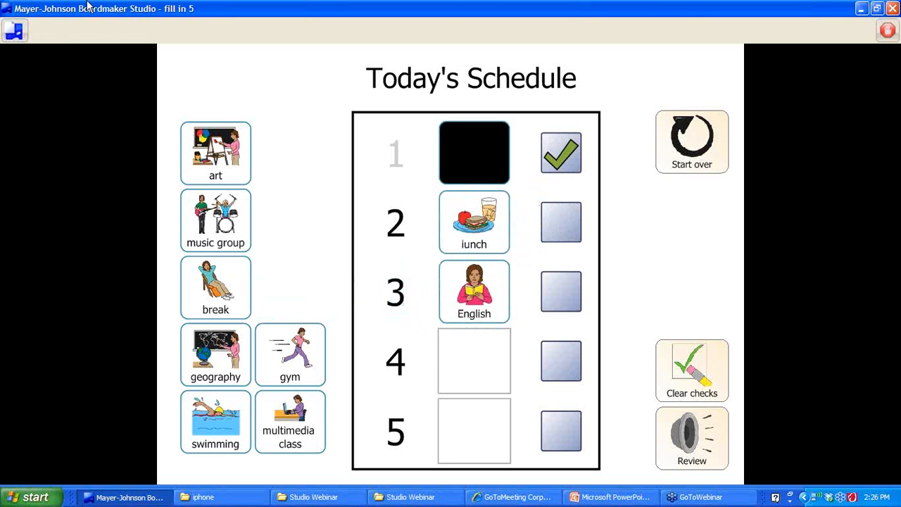
Reopen Project Setup, close it without changes, and stop play to return to editing
left_click(14, 31)
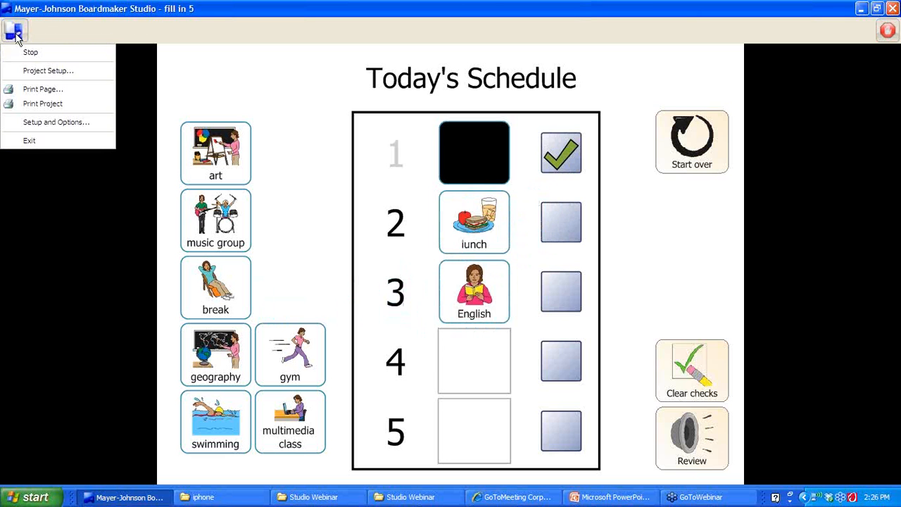
left_click(25, 71)
left_click(427, 289)
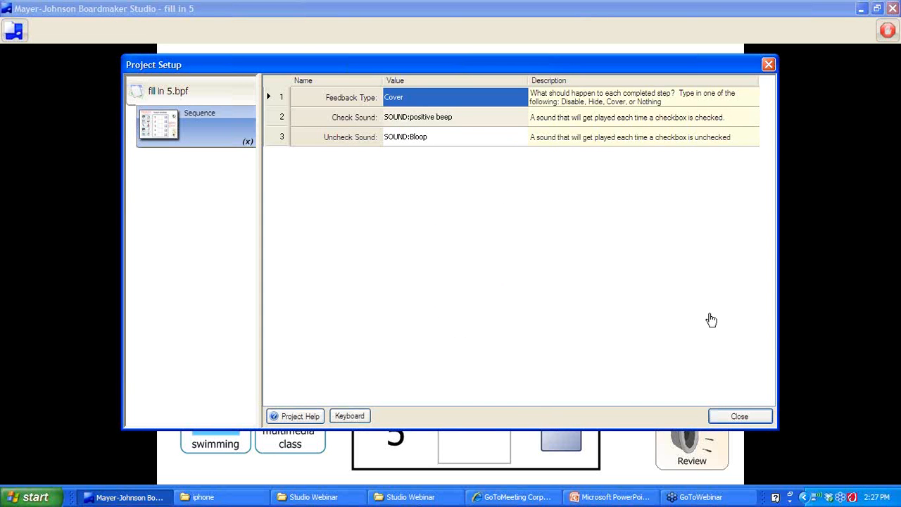
left_click(761, 419)
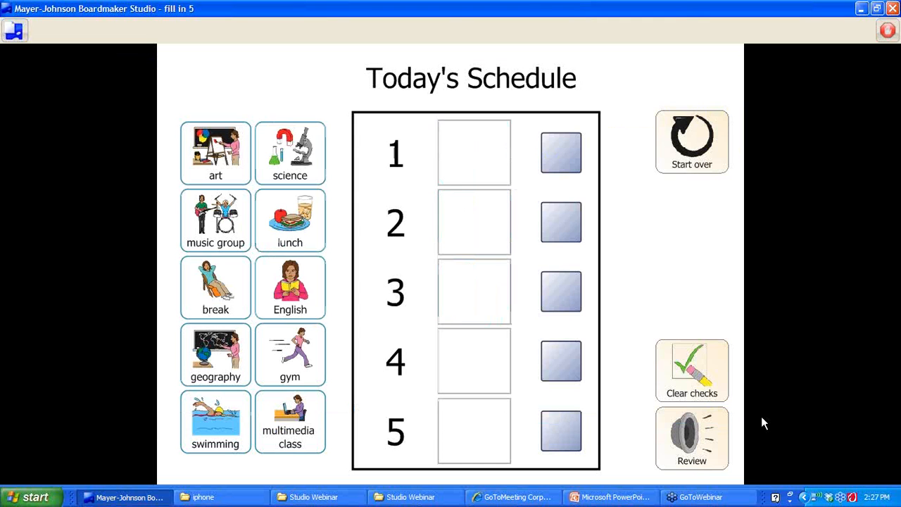
left_click(886, 28)
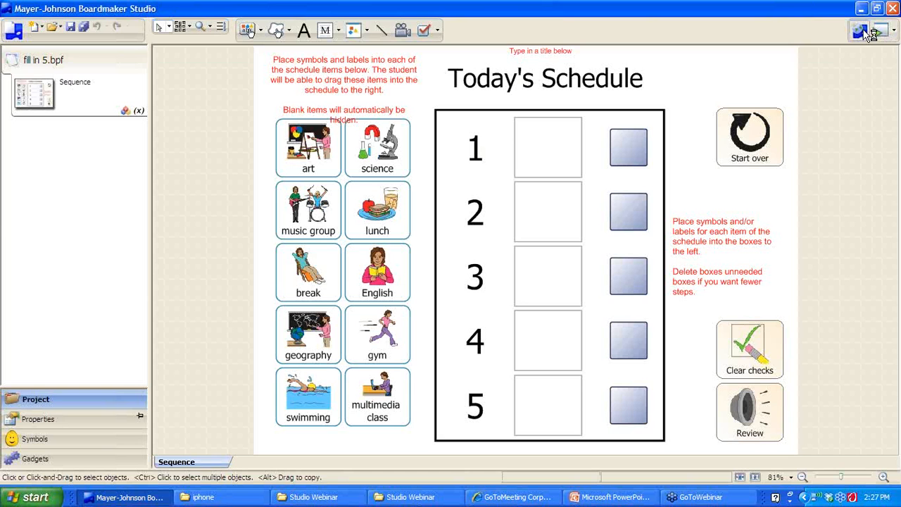
Select the Sequence - Finished Box 5 Steps Horiz template under Visual Schedules and Sequences > Horizontal > Onscreen
left_click(867, 31)
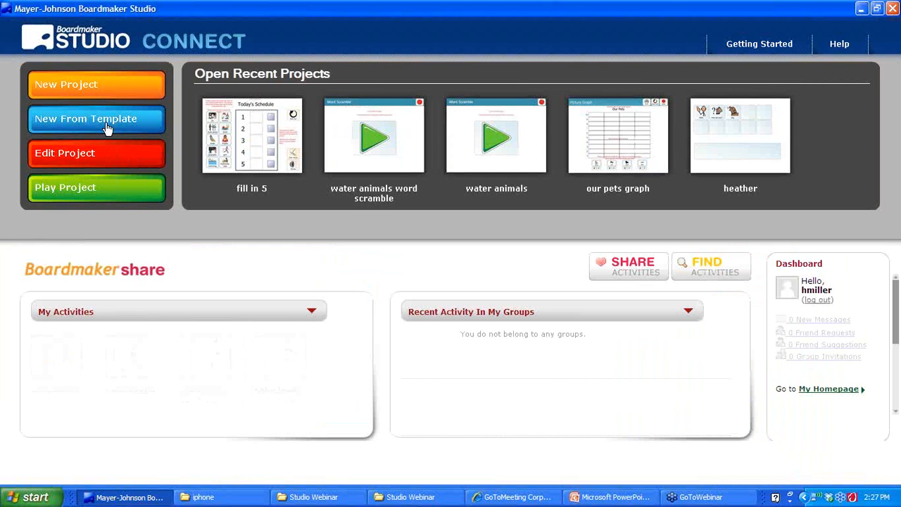
left_click(108, 124)
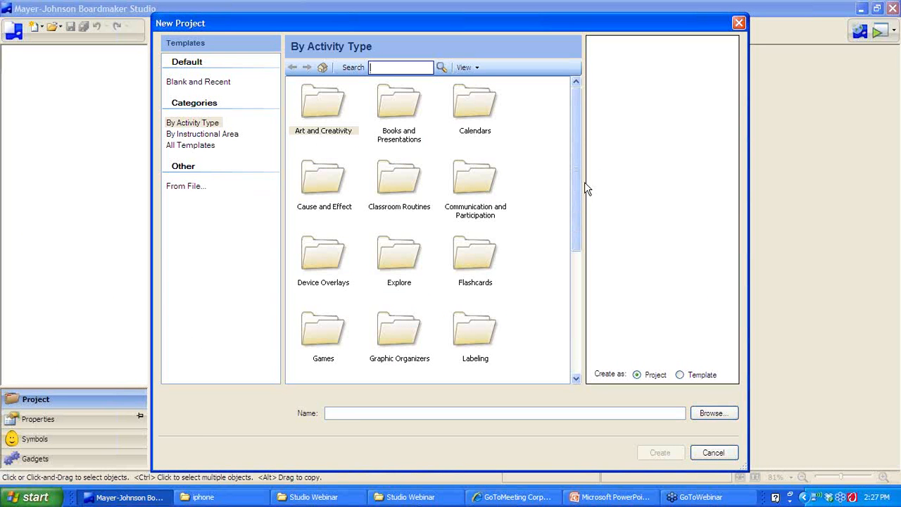
left_click_drag(582, 187, 587, 282)
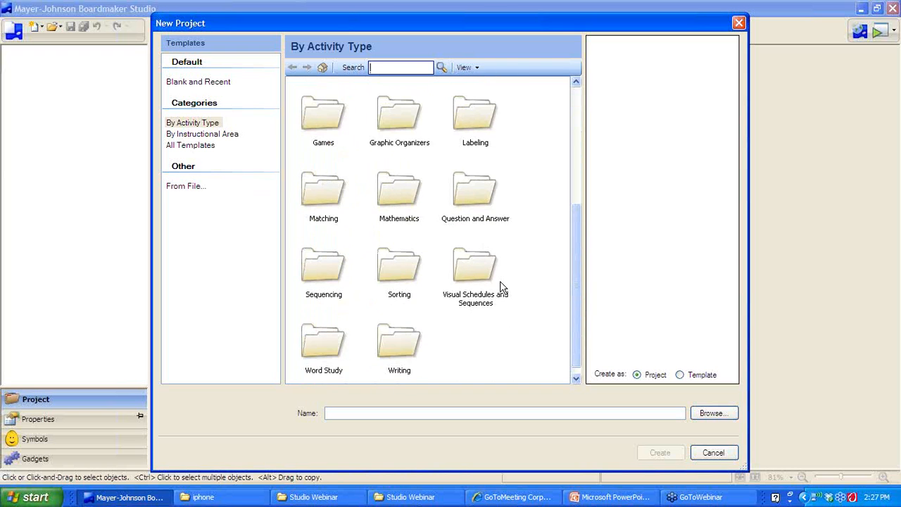
double_click(470, 278)
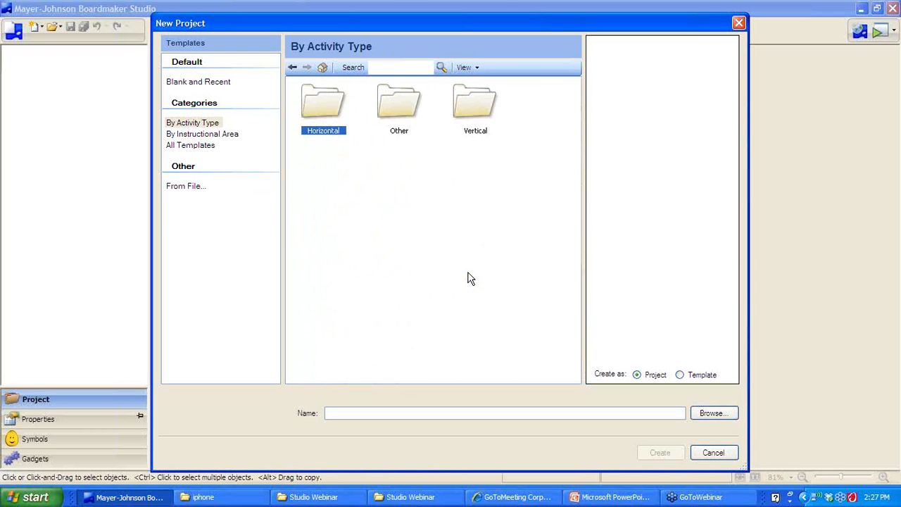
left_click(333, 97)
double_click(332, 97)
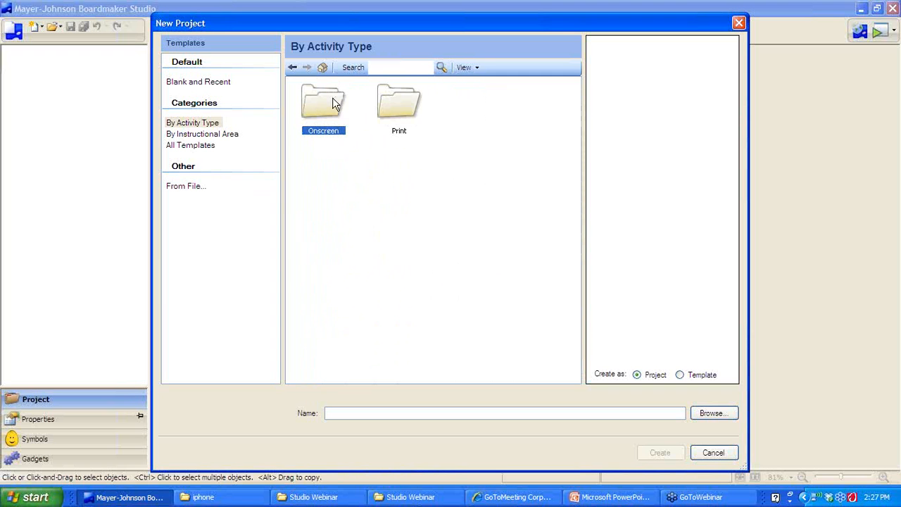
double_click(321, 104)
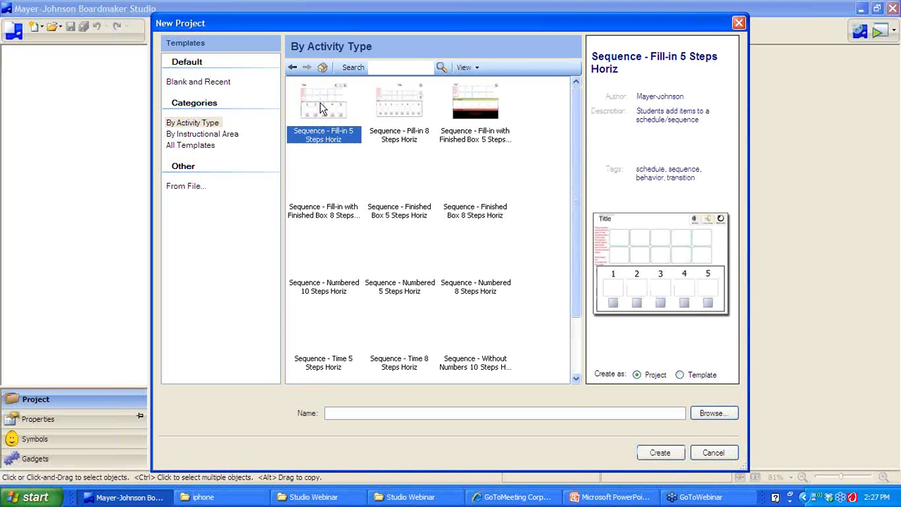
left_click(404, 204)
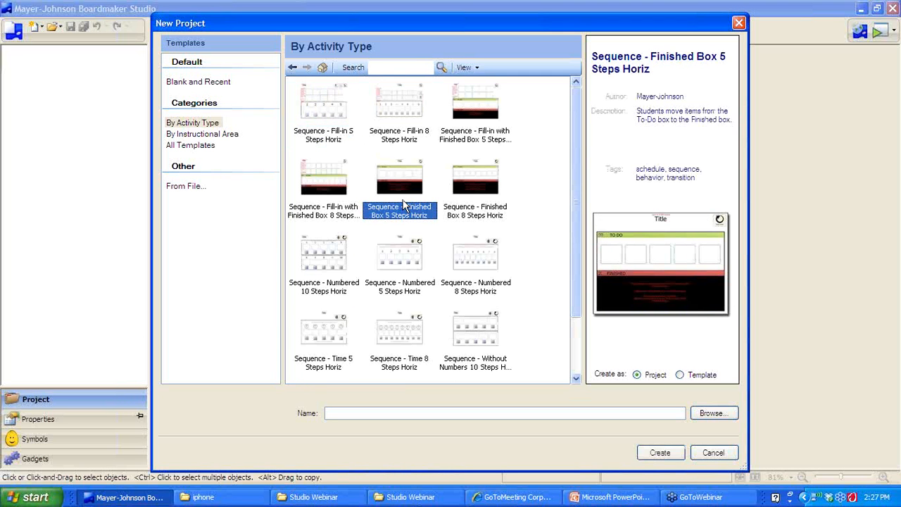
Name the project 'fill in finish', create it, and confirm replacing the existing file
left_click(400, 412)
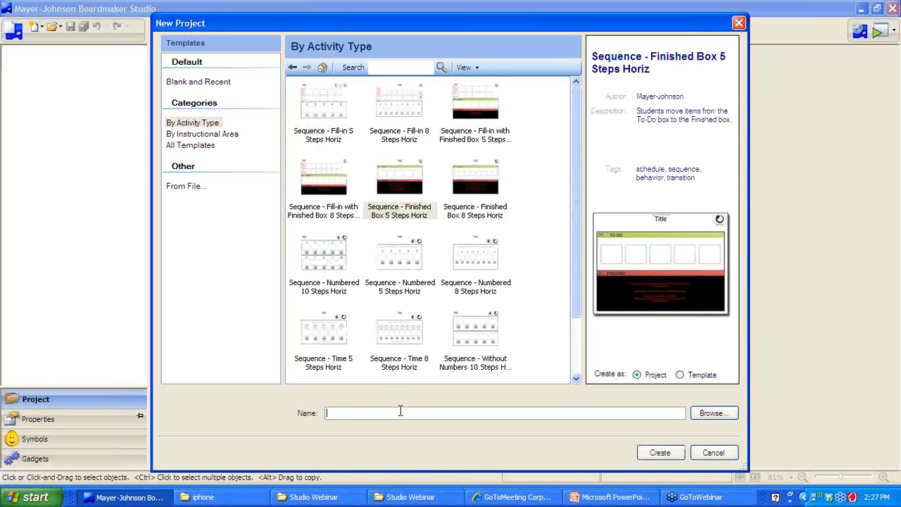
type("fill in finish")
left_click(661, 452)
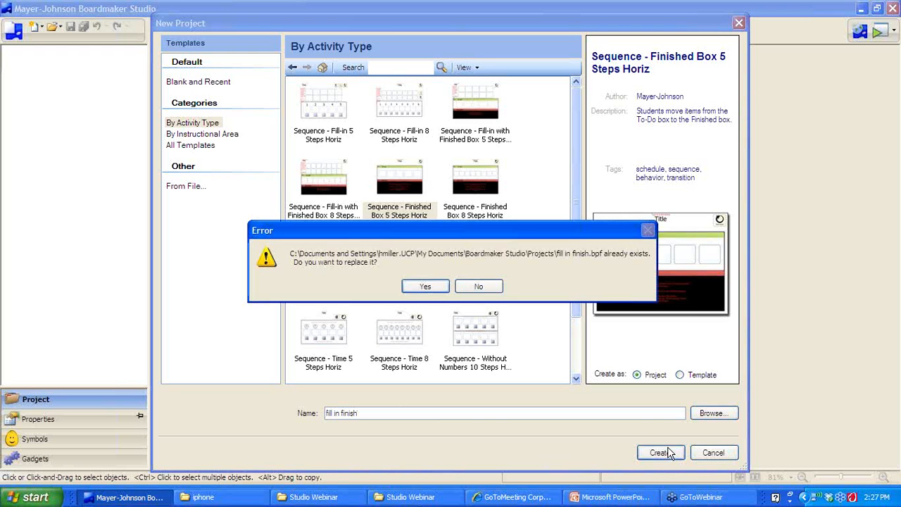
left_click(426, 286)
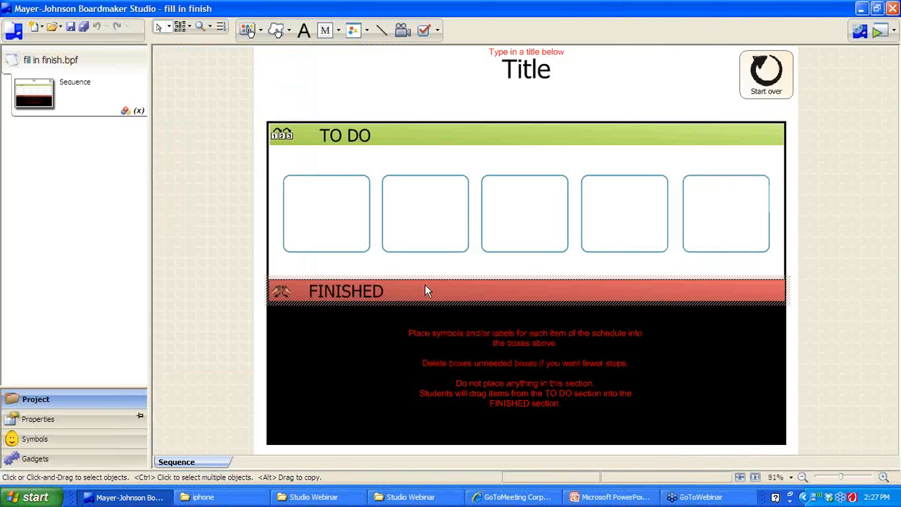
Change the title to the student's name followed by 'Schedule'
double_click(542, 73)
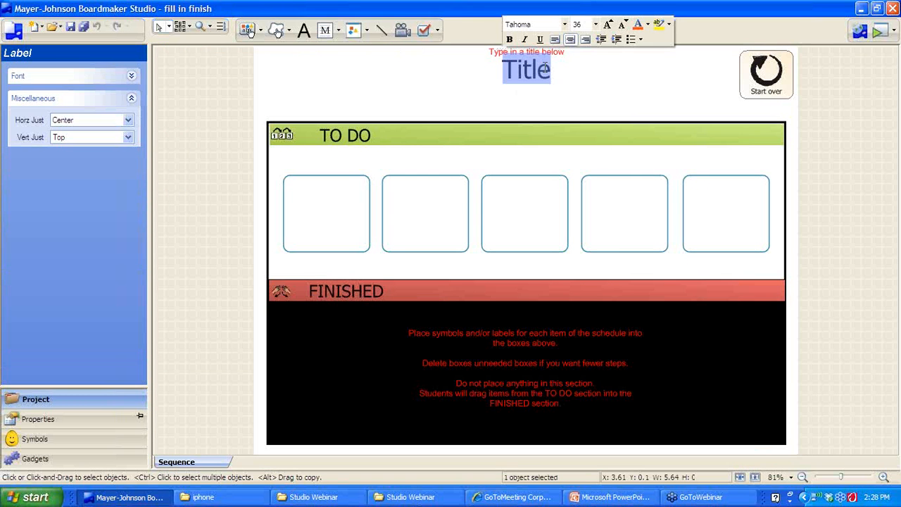
type("HEather")
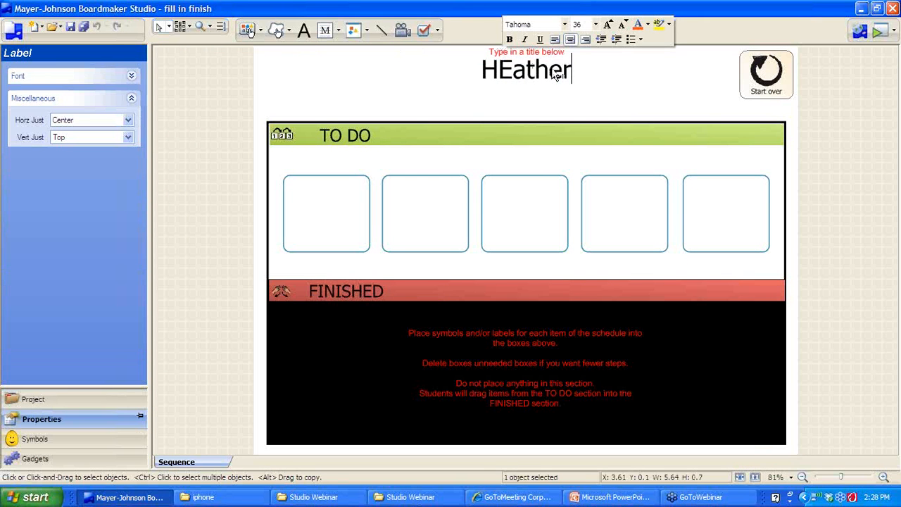
type("'s Schedu")
key("BackSpace")
type("dule")
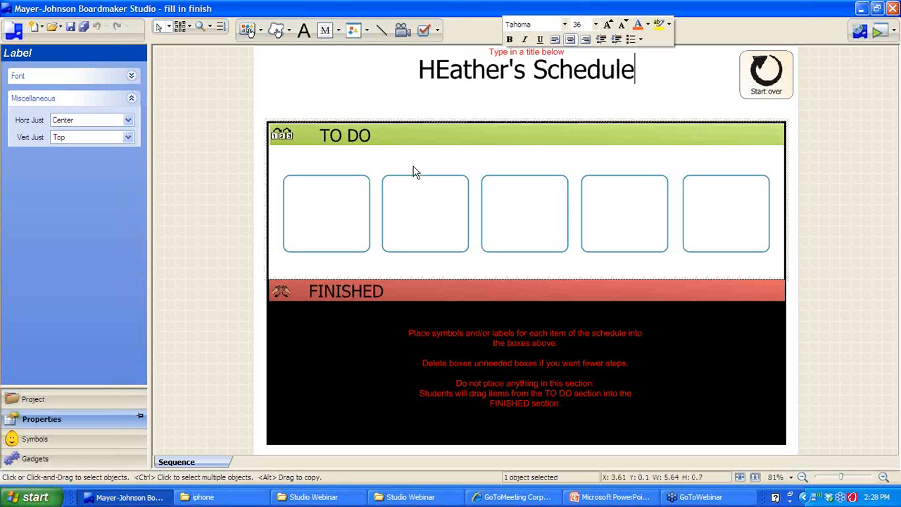
Label the five TO DO boxes gym, reading, math, lunch and bus, accepting each symbol
left_click(333, 231)
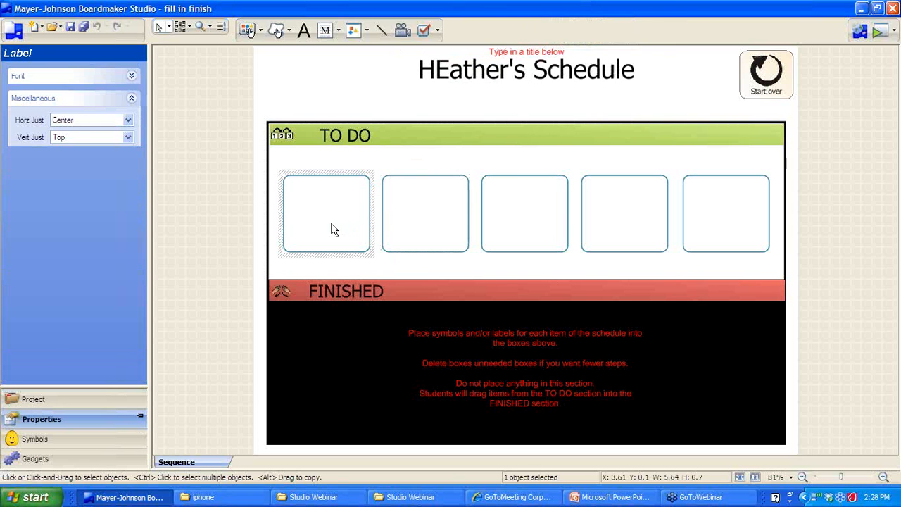
type("gy")
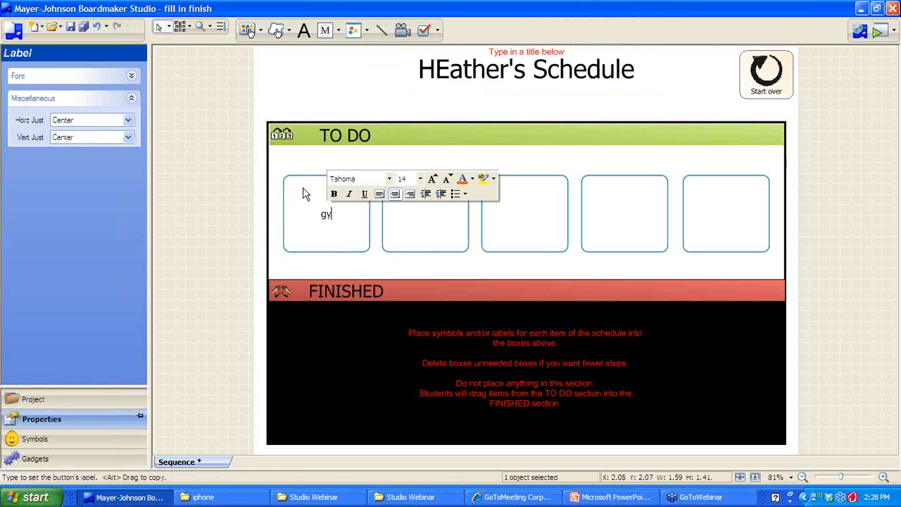
type("m")
key("Return")
key("Return")
key("Tab")
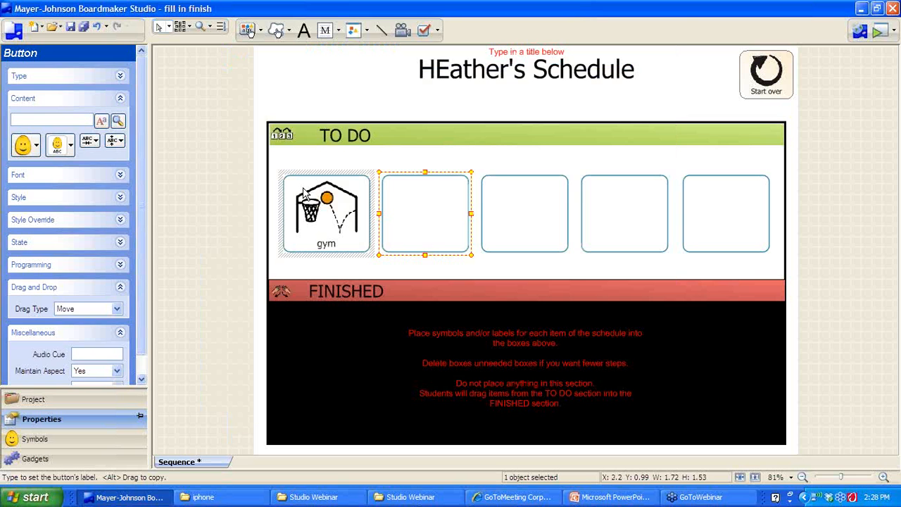
type("reading")
key("Return")
key("Return")
key("Tab")
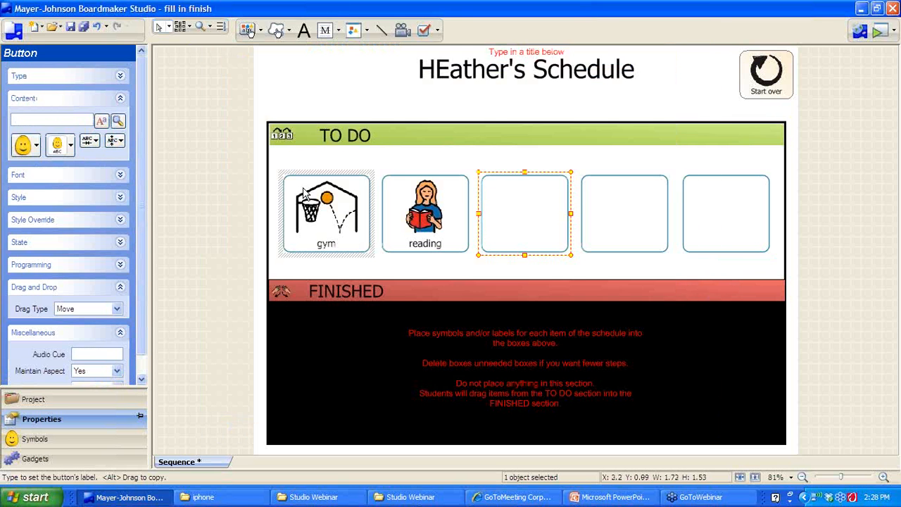
type("math")
key("Return")
key("Return")
key("Tab")
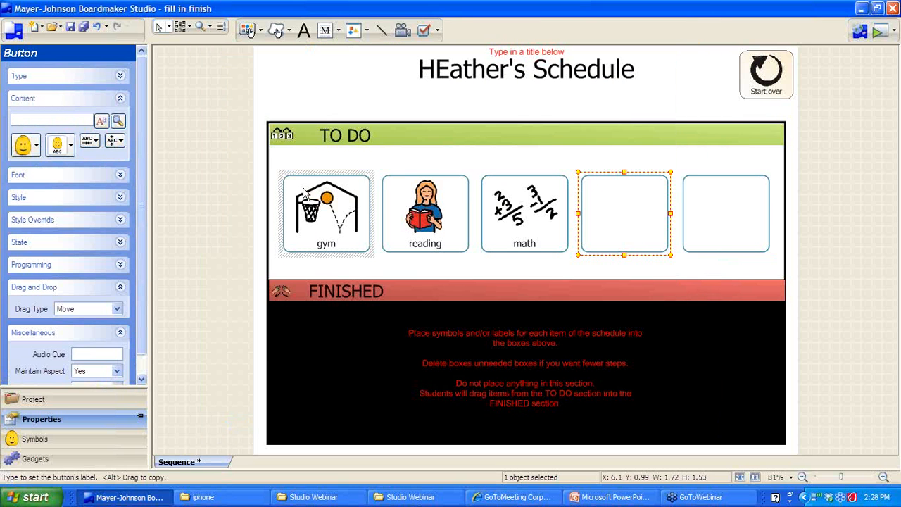
type("lunch")
key("Return")
key("Return")
key("Tab")
type("bus")
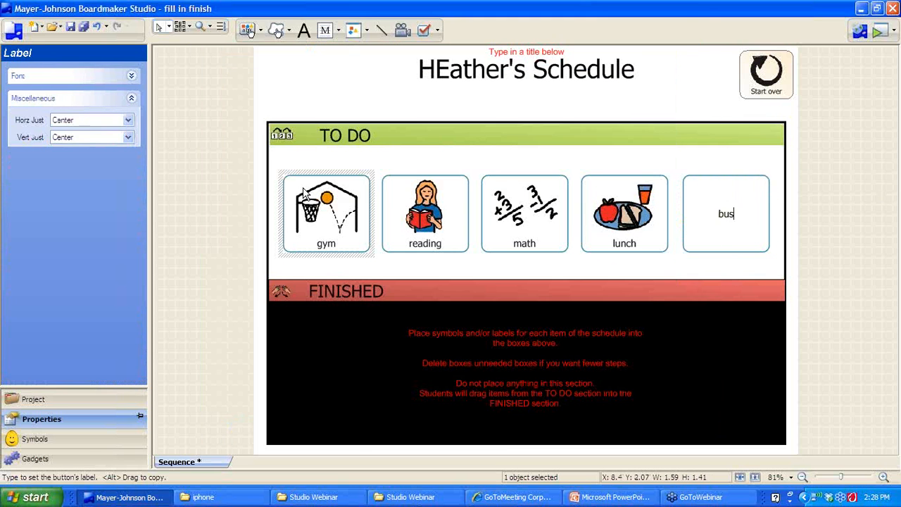
key("Return")
key("Return")
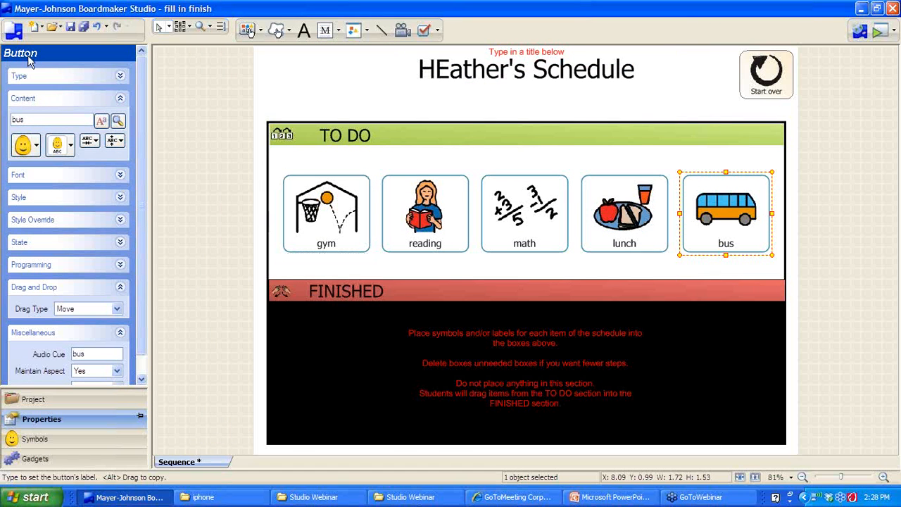
left_click(14, 30)
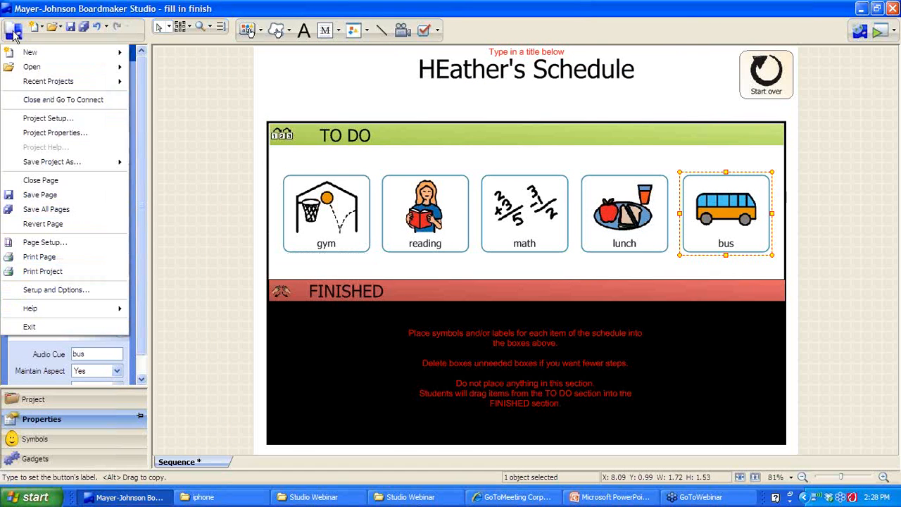
In Project Setup, keep Hide Items In Finished Box set to Yes
left_click(34, 118)
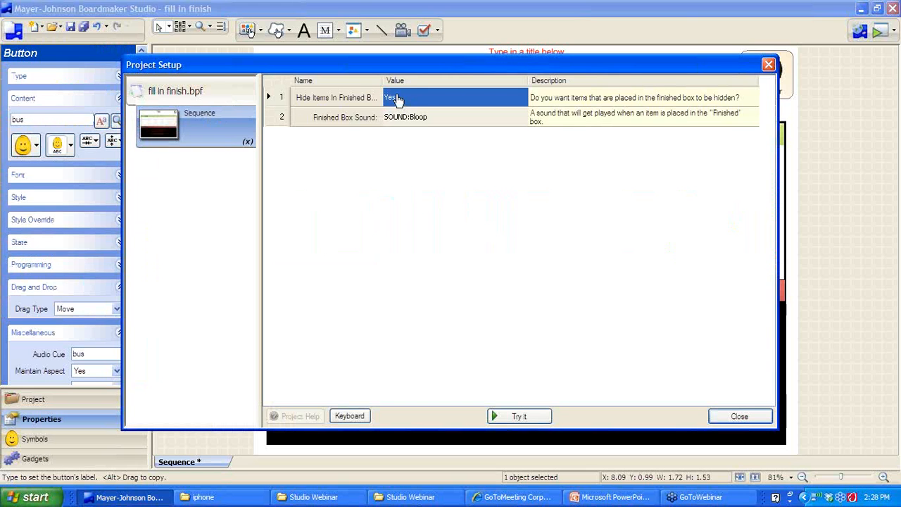
left_click(396, 100)
left_click(455, 155)
Try the board by dragging gym, reading and math into the FINISHED area
left_click(519, 416)
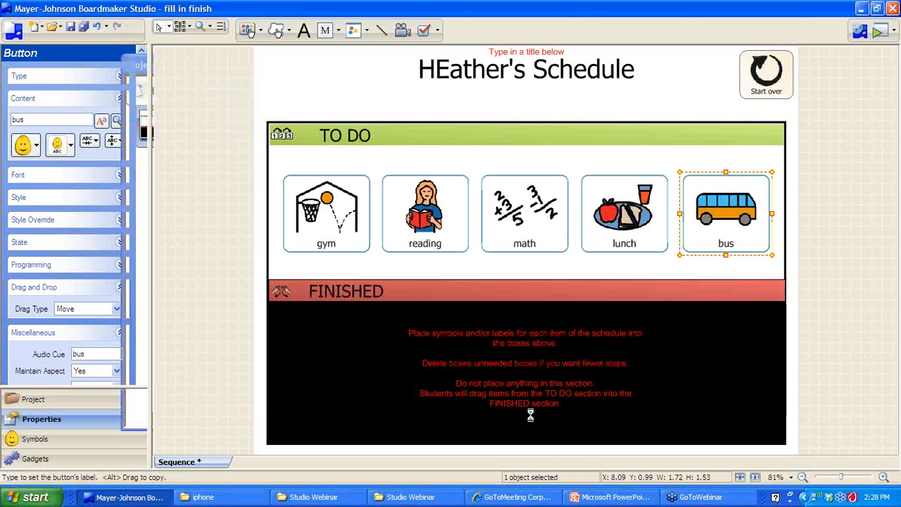
left_click(242, 227)
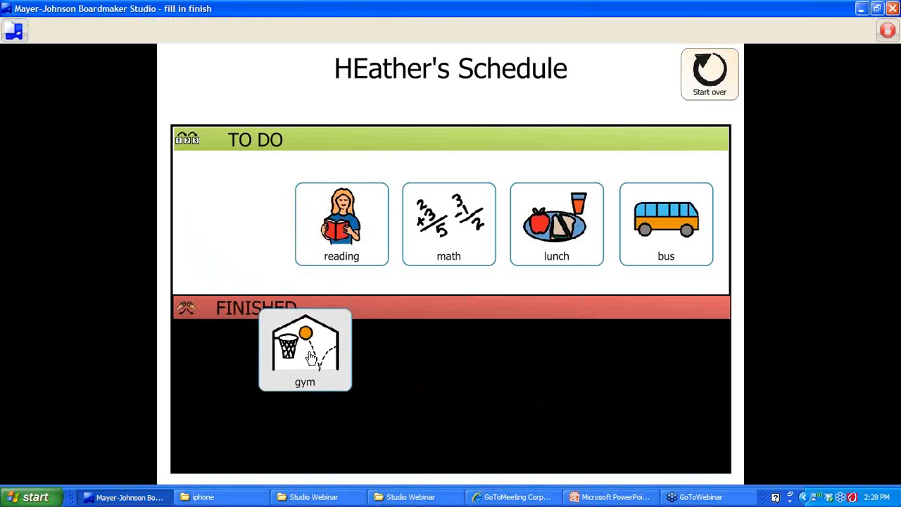
left_click_drag(341, 385, 350, 393)
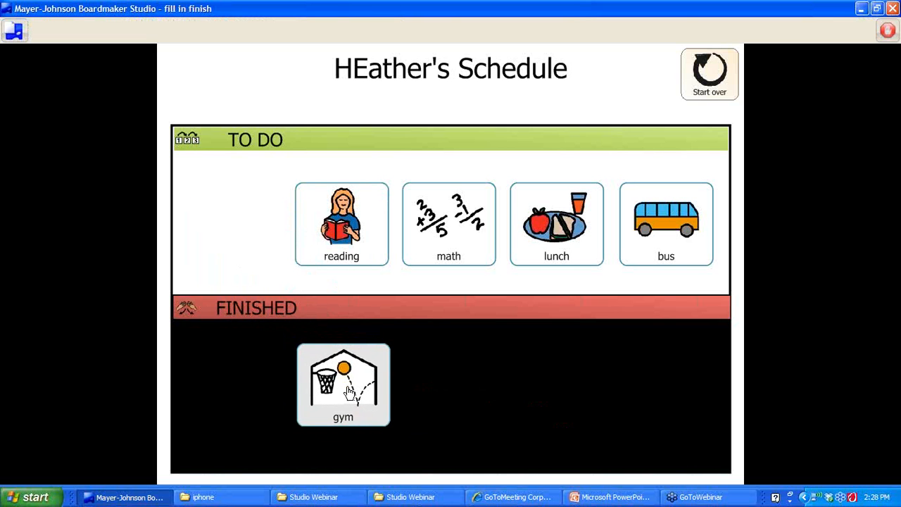
left_click_drag(349, 393, 350, 393)
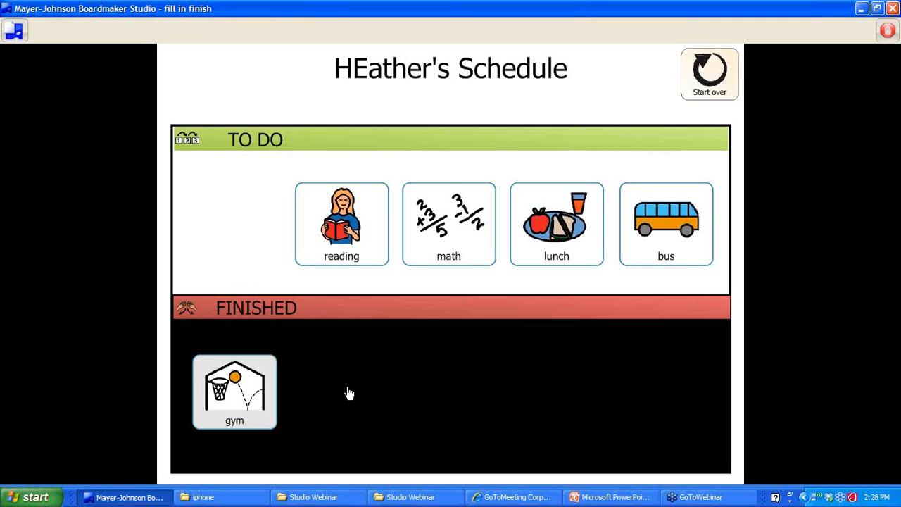
left_click_drag(346, 256, 391, 415)
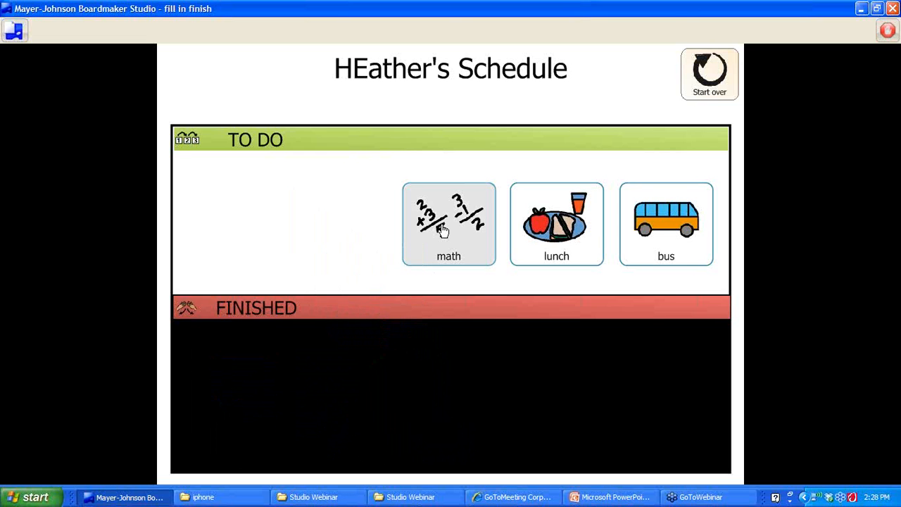
left_click_drag(442, 231, 420, 407)
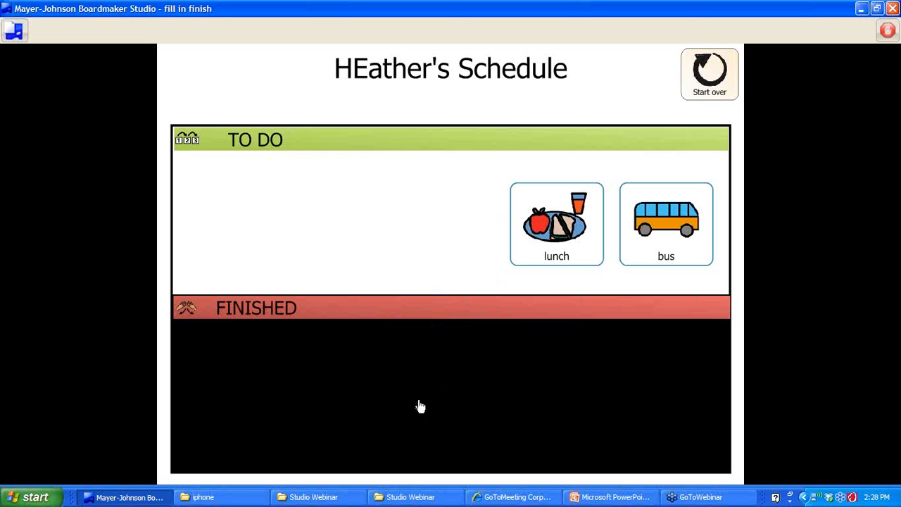
Stop play, close Project Setup, and return to the Studio Connect start page
left_click(890, 29)
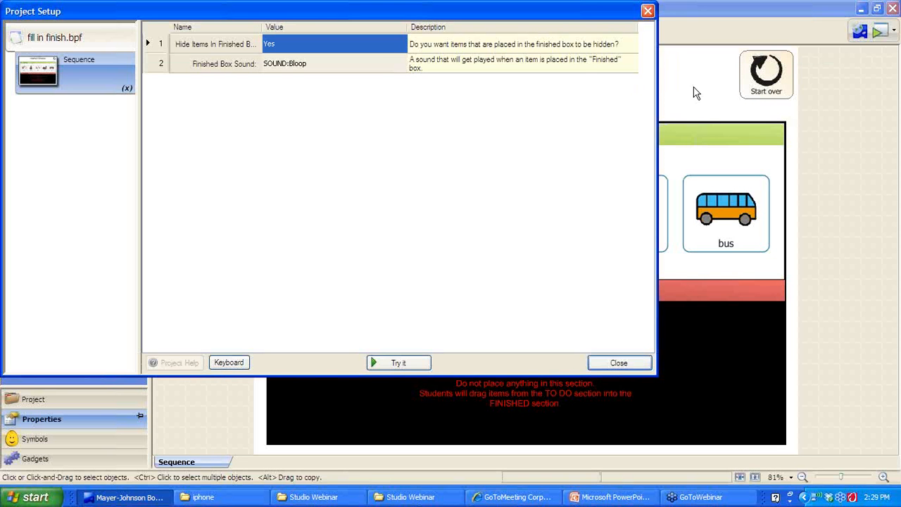
left_click(612, 363)
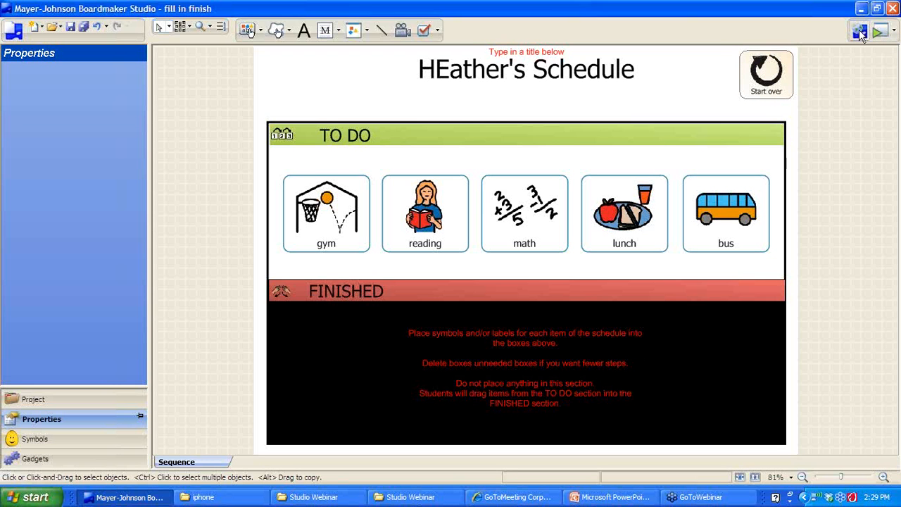
left_click(863, 33)
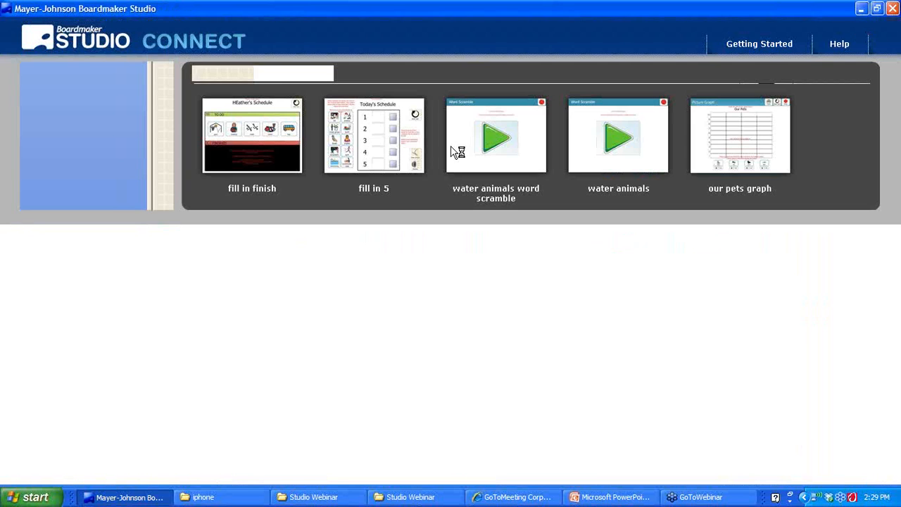
left_click(70, 121)
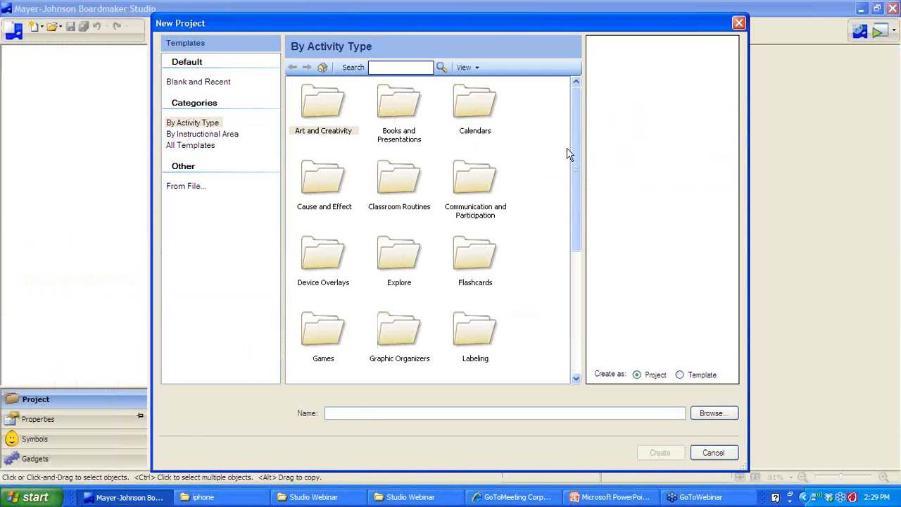
Select Numbered 5 Steps Vert (SAMPLE) under Visual Schedules and Sequences > Vertical > Onscreen
scroll(579, 189, "down", 1)
scroll(580, 189, "down", 3)
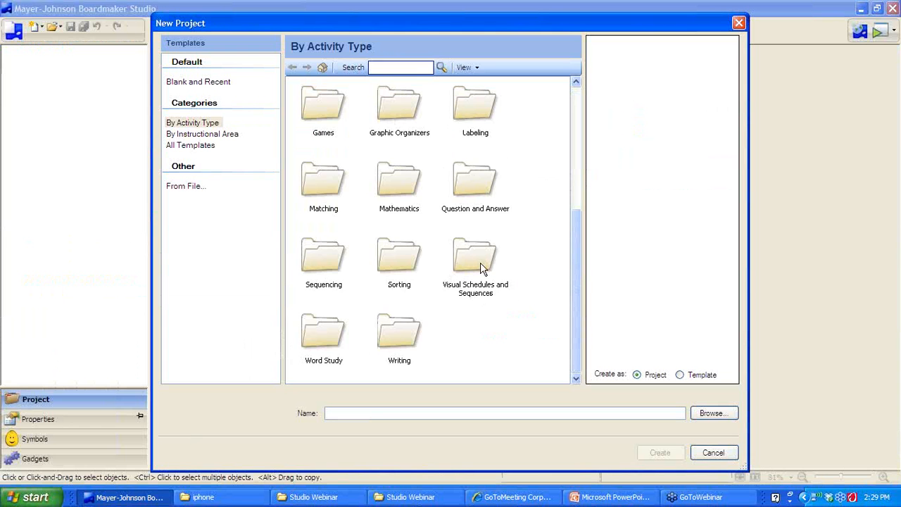
double_click(483, 268)
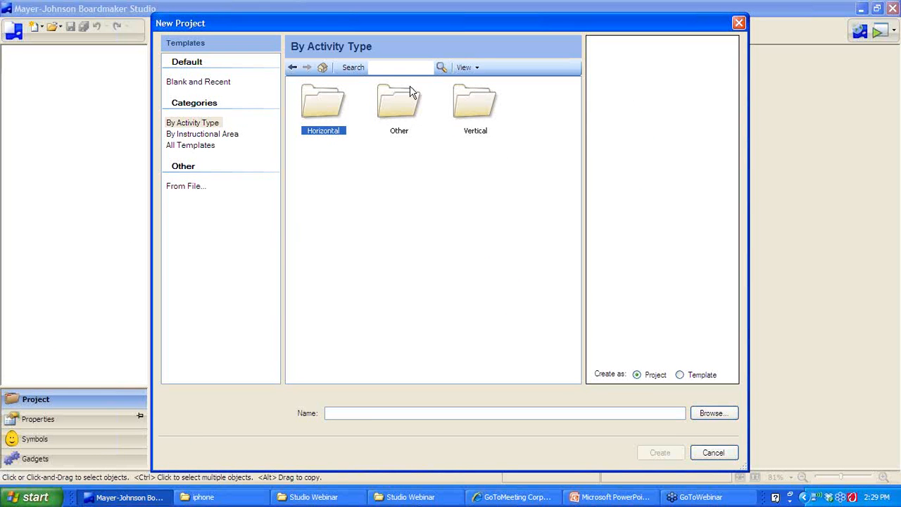
double_click(477, 107)
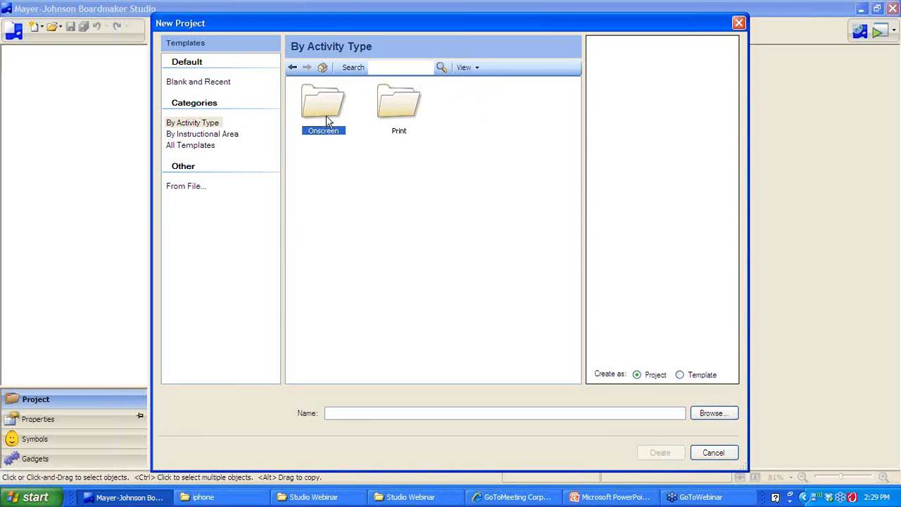
double_click(326, 121)
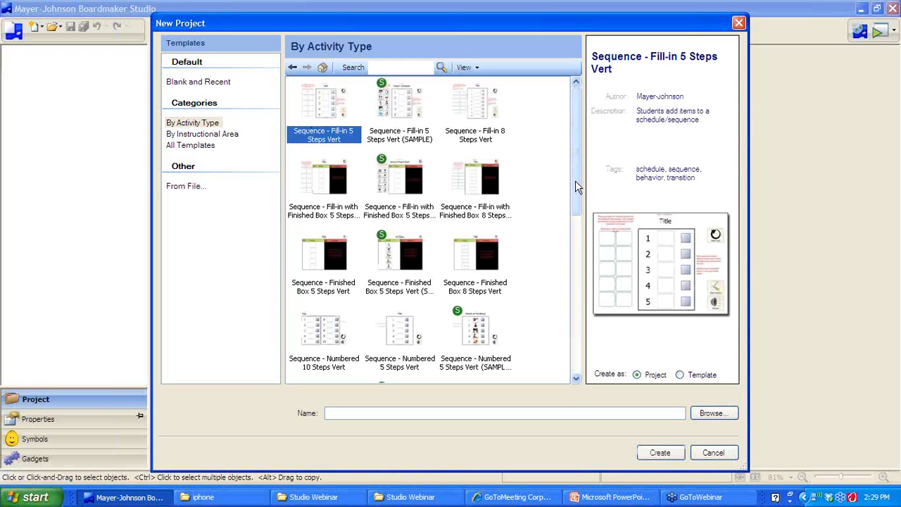
left_click_drag(575, 181, 572, 255)
left_click(484, 151)
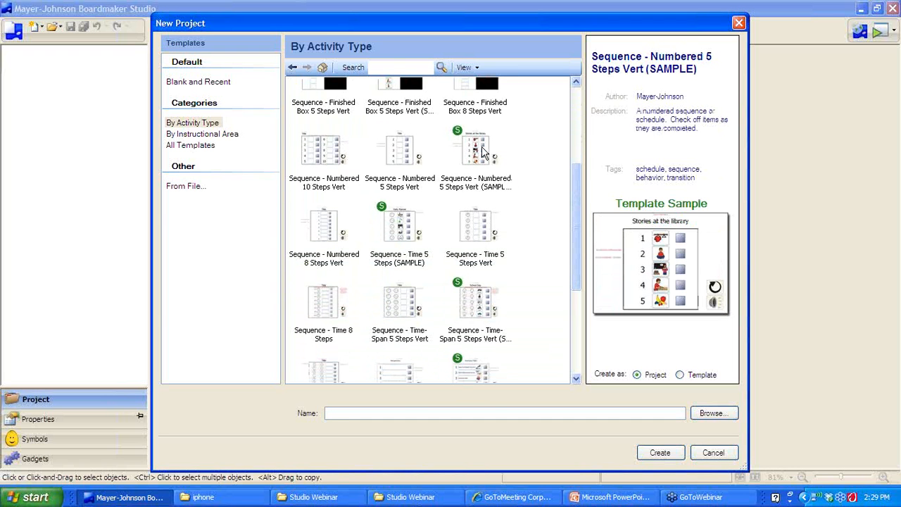
Name the project '5 step vert', create it, and confirm replacing the existing file
left_click(410, 412)
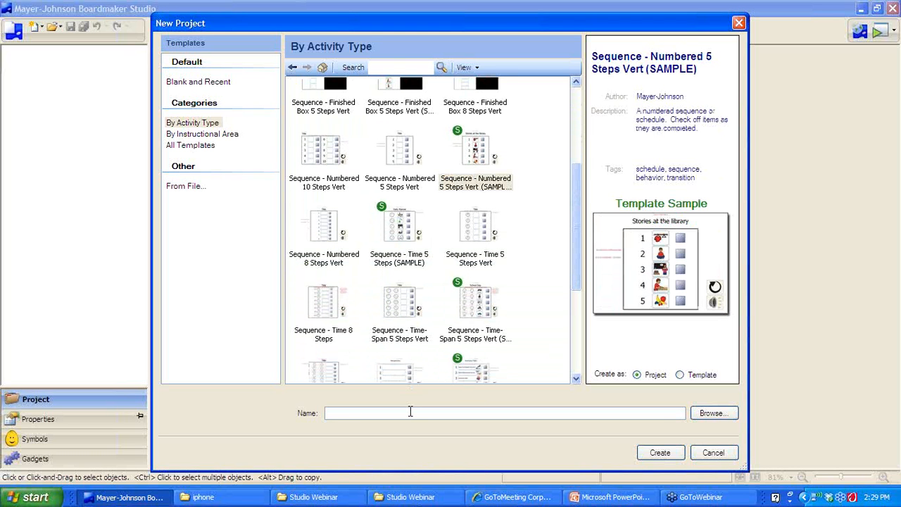
type("5 step vert")
key("Return")
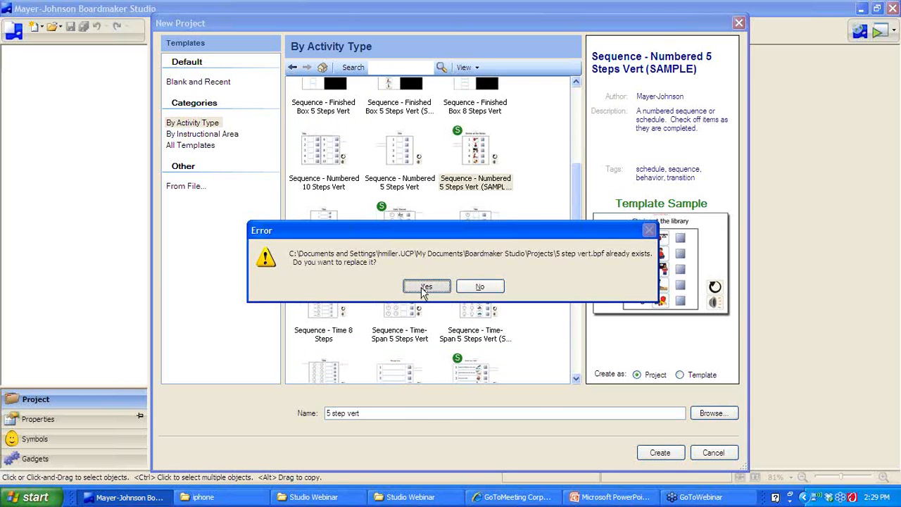
left_click(421, 286)
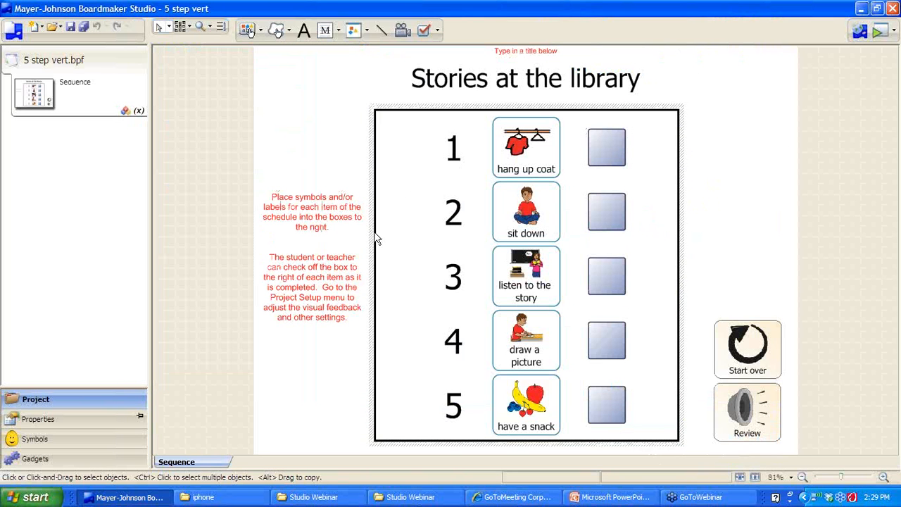
Play the schedule and check off steps 1–4: hang up coat, sit down, listen, draw
left_click(879, 30)
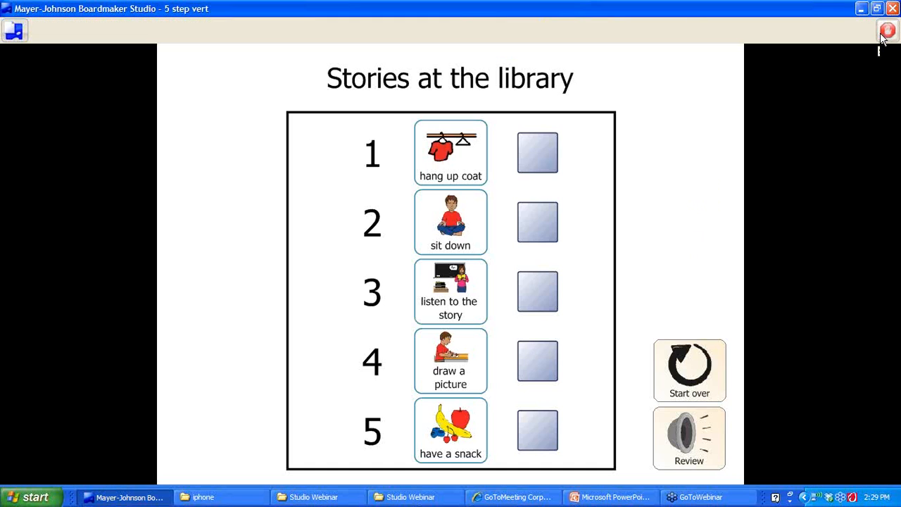
left_click(532, 158)
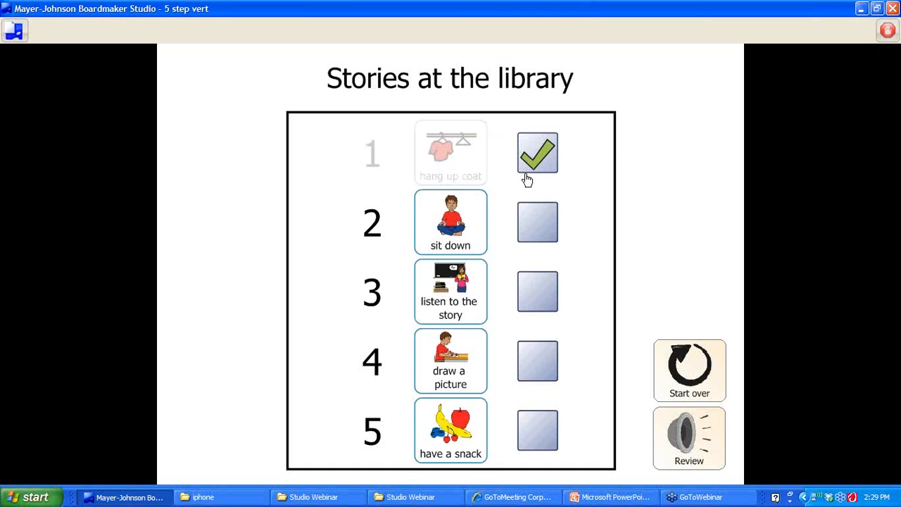
left_click(553, 240)
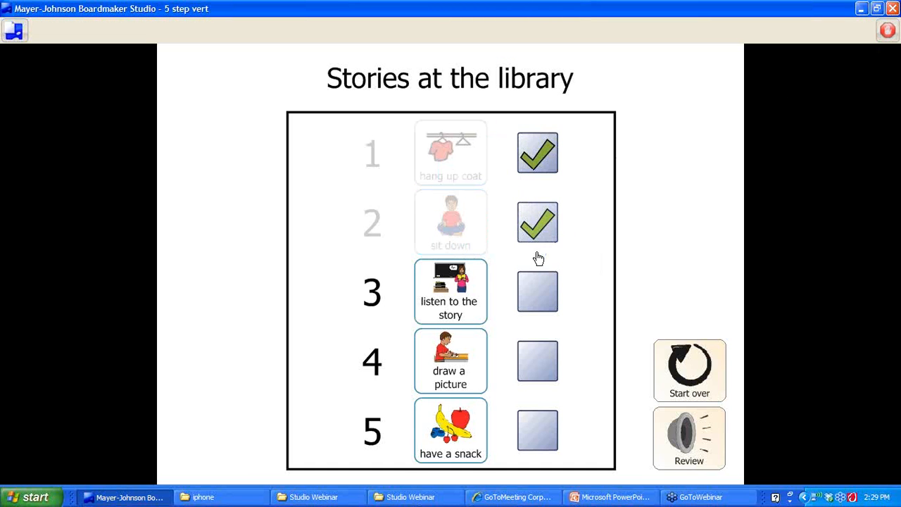
left_click(543, 291)
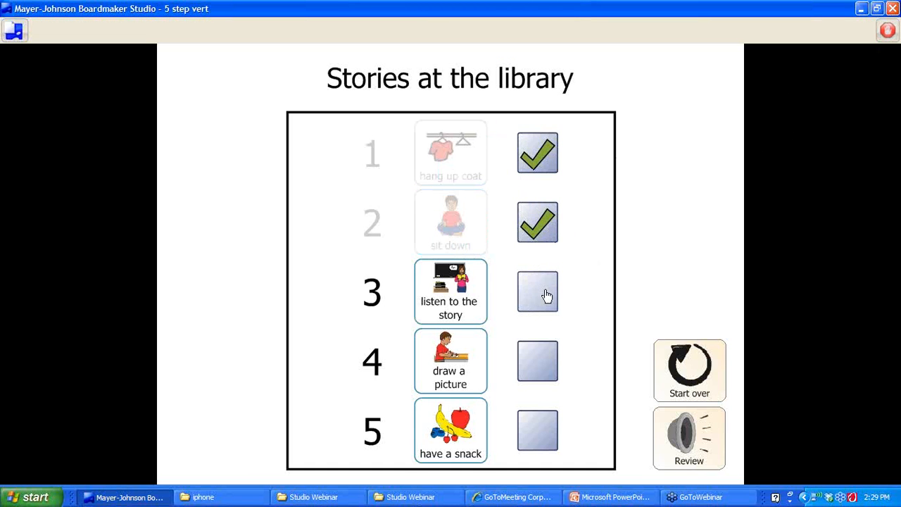
left_click(545, 370)
View Project Setup, close it, stop play, and return to Studio Connect
left_click(14, 31)
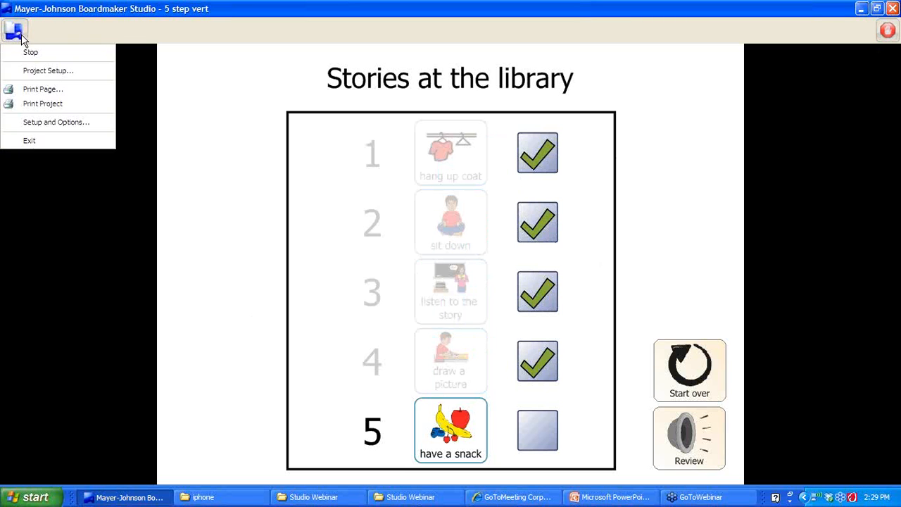
left_click(28, 70)
left_click(427, 287)
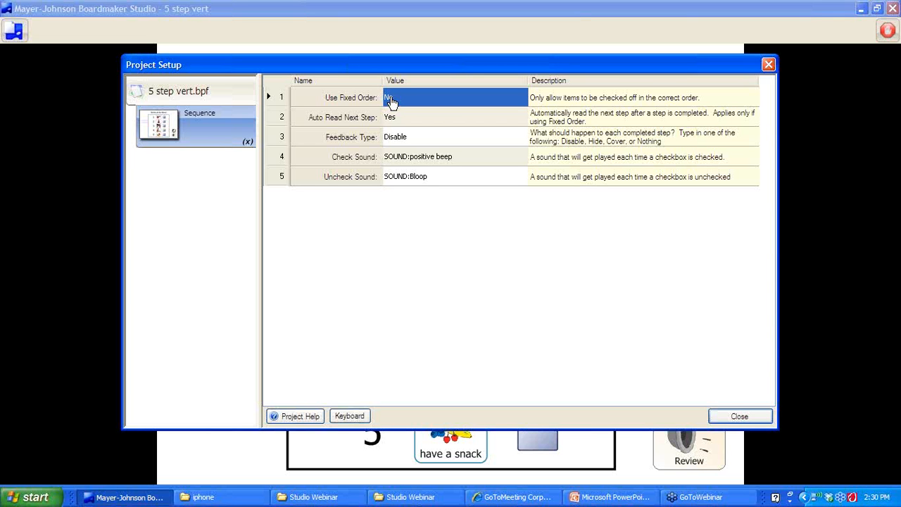
left_click(738, 419)
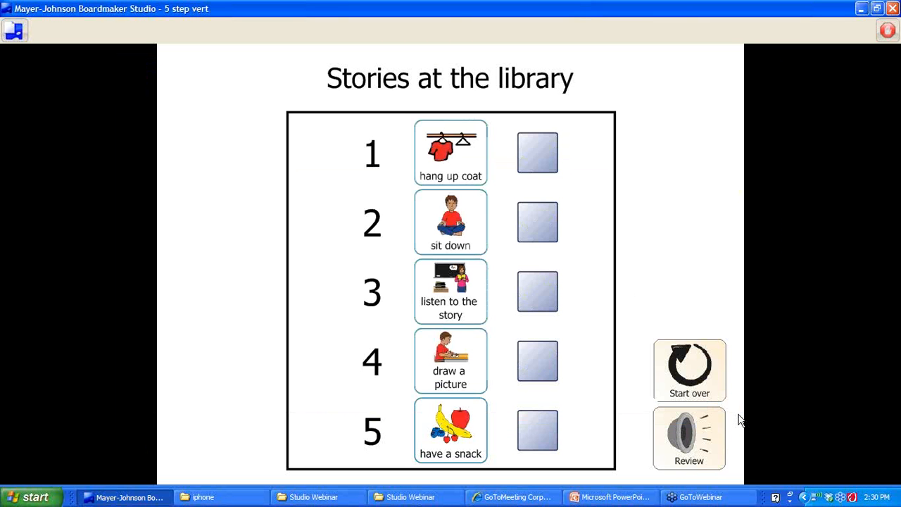
left_click(886, 32)
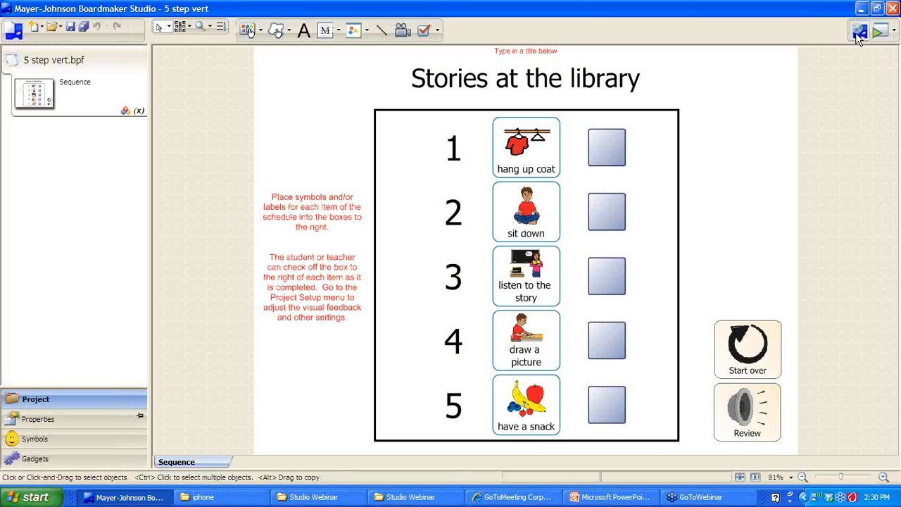
left_click(860, 34)
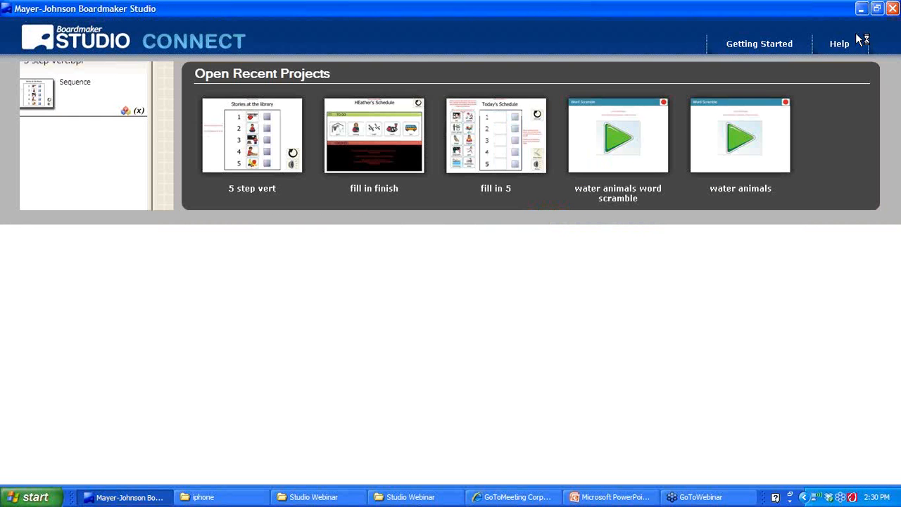
Select the Sequencing - Horizontal 4 Items (SAMPLE) template under Sequencing > Onscreen
left_click(72, 131)
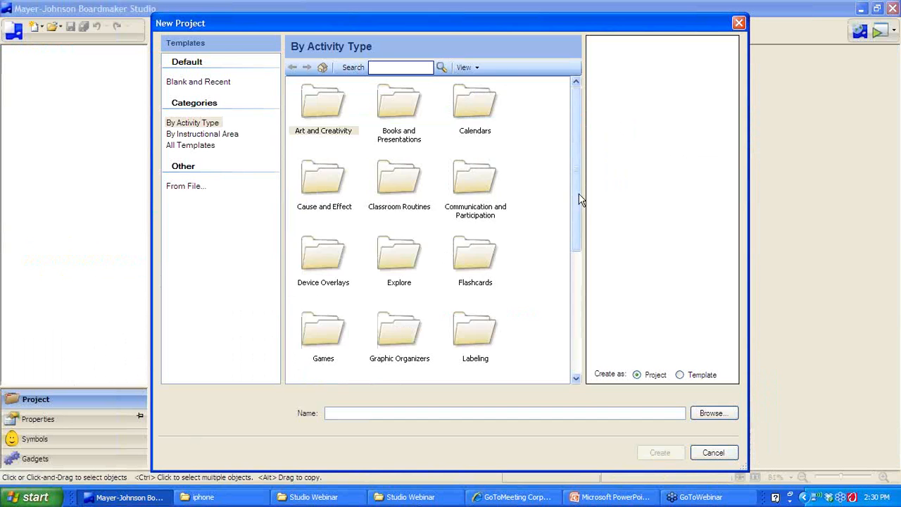
scroll(436, 317, "down", 5)
double_click(321, 261)
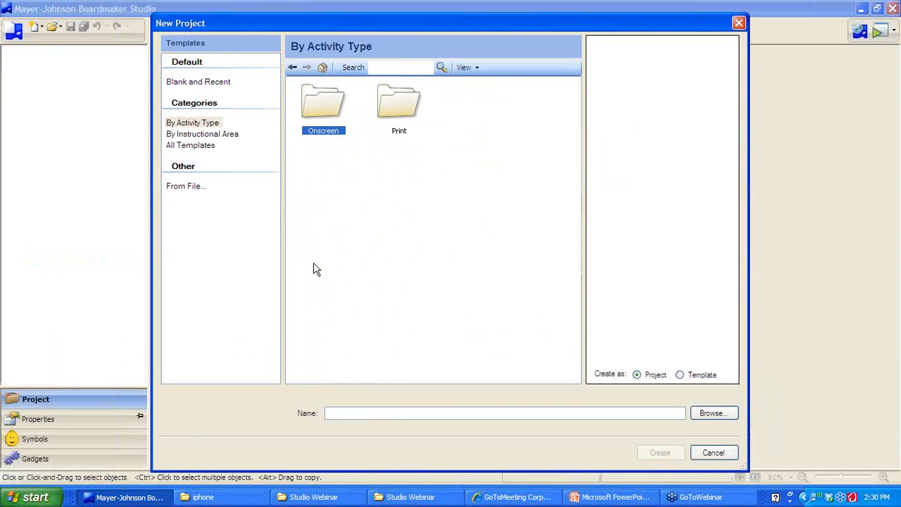
double_click(317, 98)
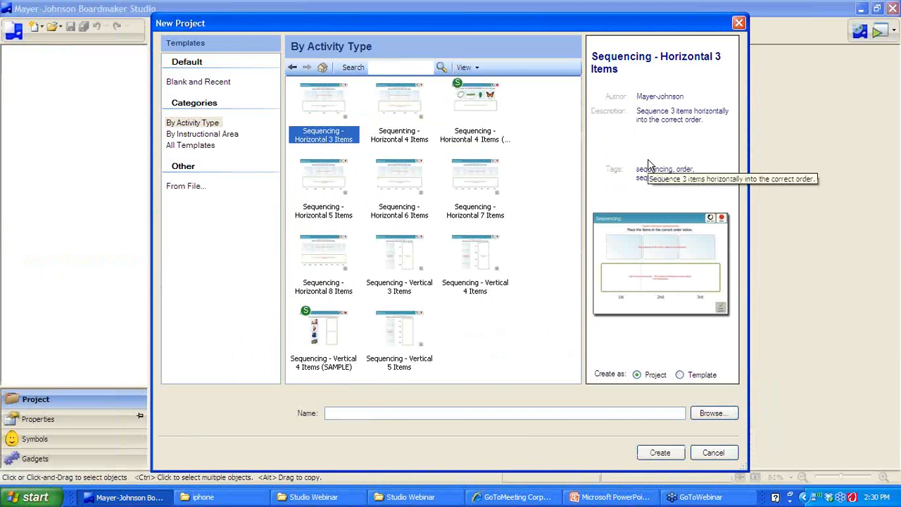
left_click(480, 138)
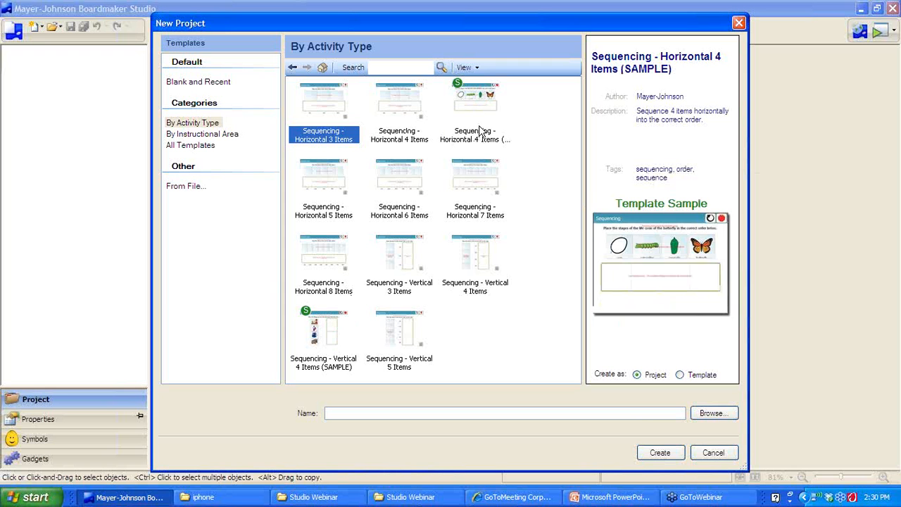
Name the project 'sequence 4', create it, and confirm replacing the existing file
left_click(630, 416)
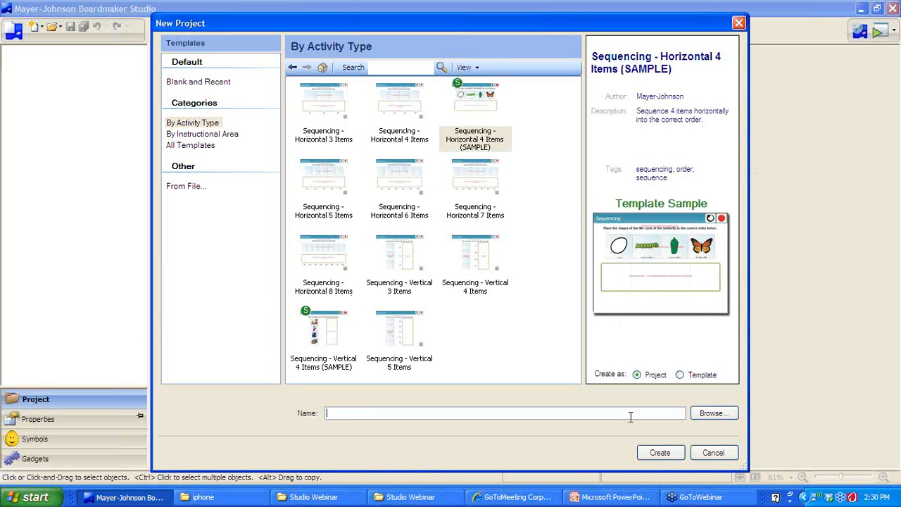
type("sequencer4")
key("Return")
left_click(431, 289)
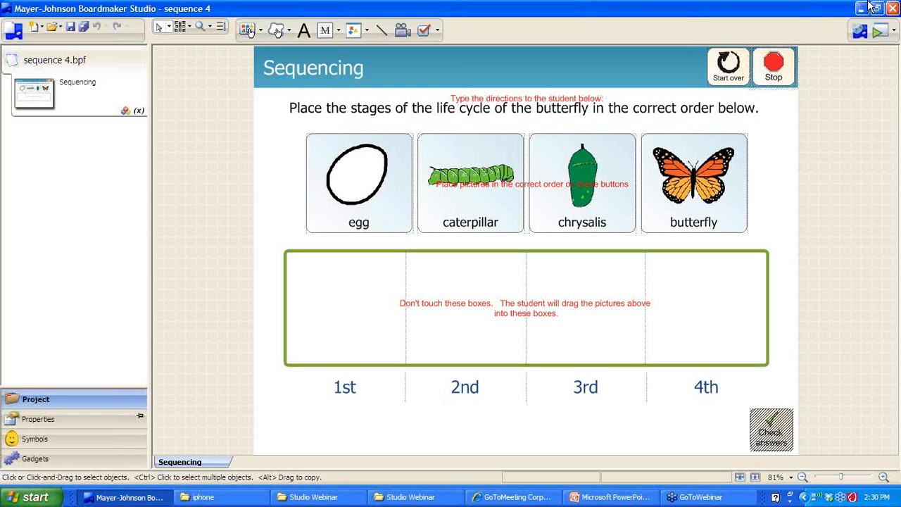
Play the butterfly activity, placing egg in the 1st box, then choose Project Setup
left_click(880, 34)
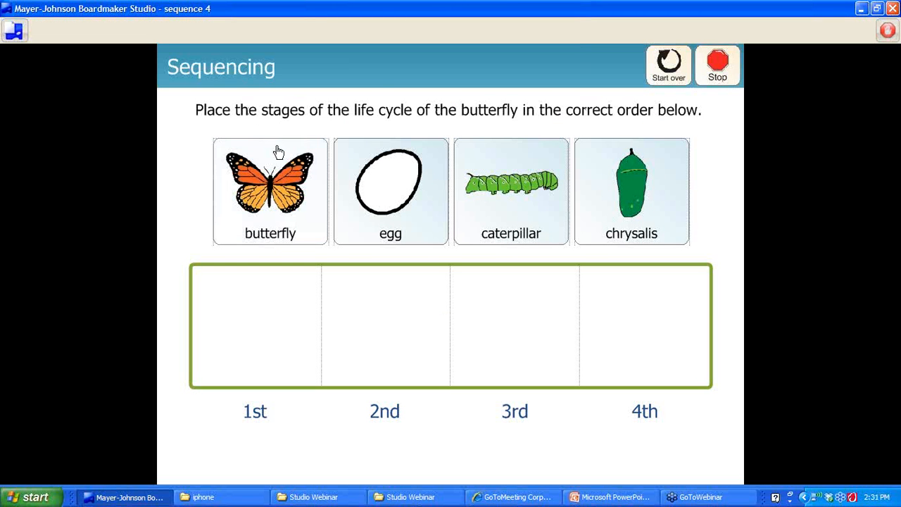
left_click(374, 112)
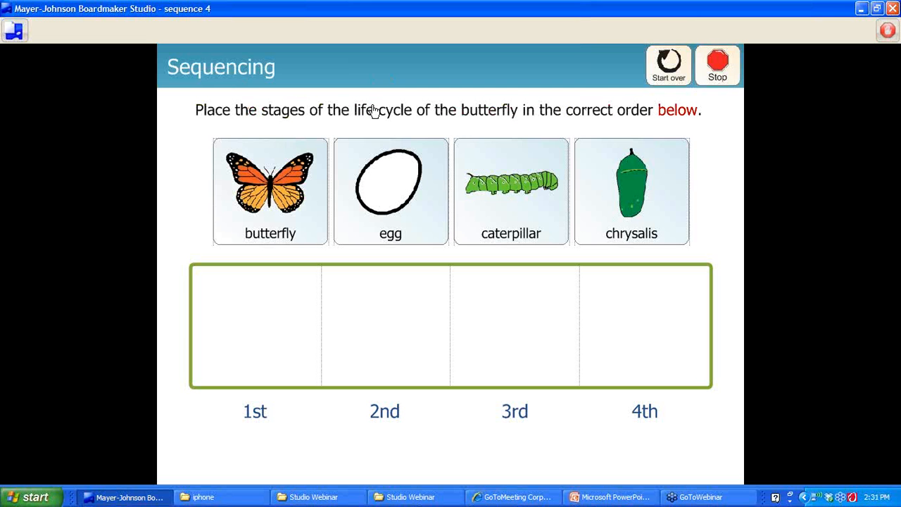
left_click_drag(396, 201, 271, 323)
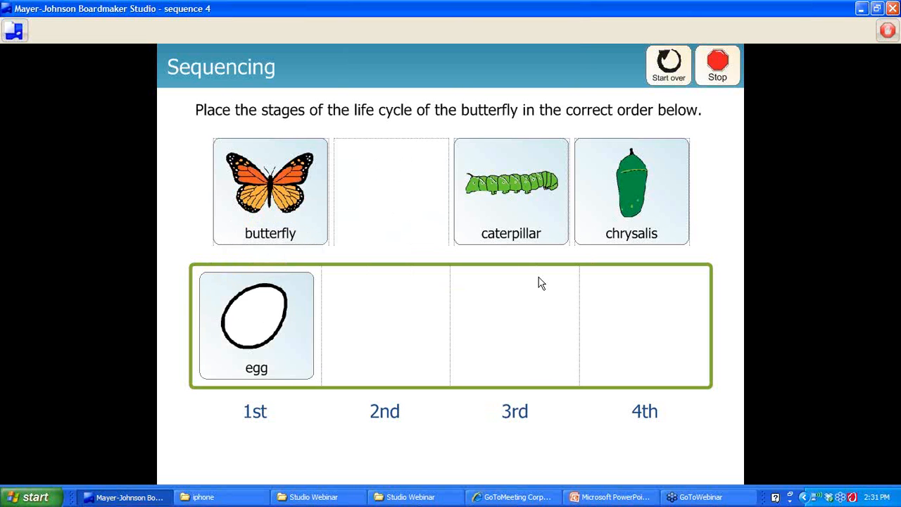
left_click_drag(312, 210, 391, 343)
left_click(14, 30)
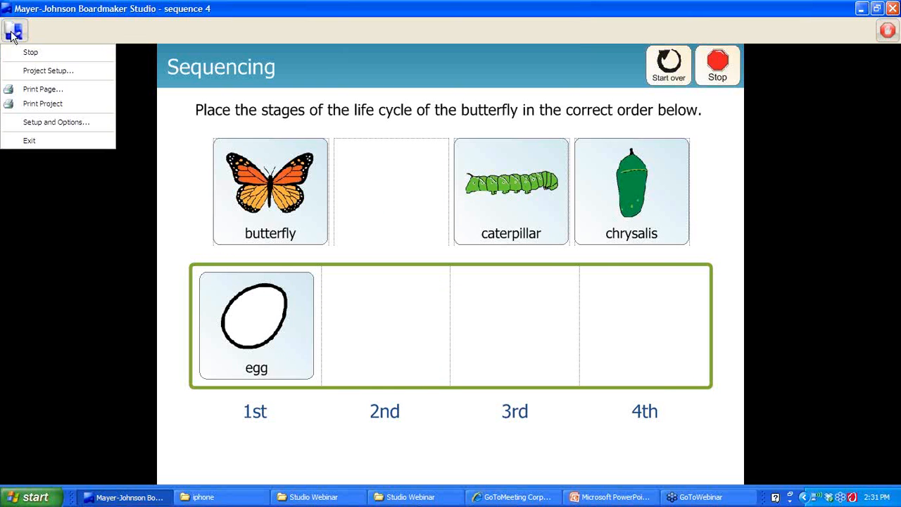
left_click(22, 72)
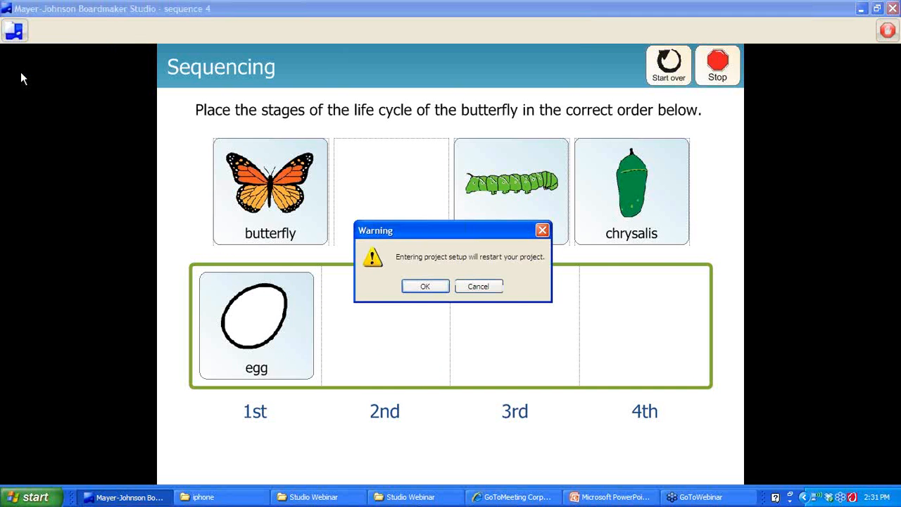
Accept the restart, review the Project Setup options, close them, and stop play
left_click(440, 289)
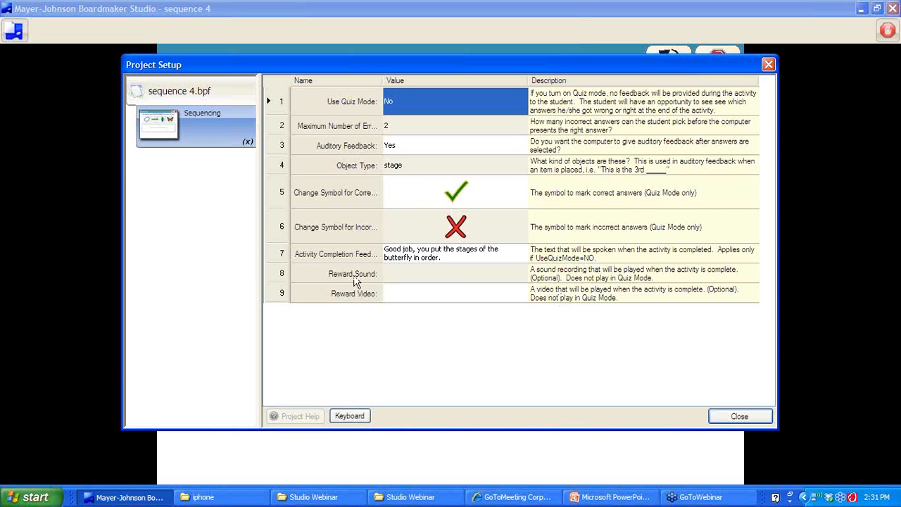
left_click(740, 417)
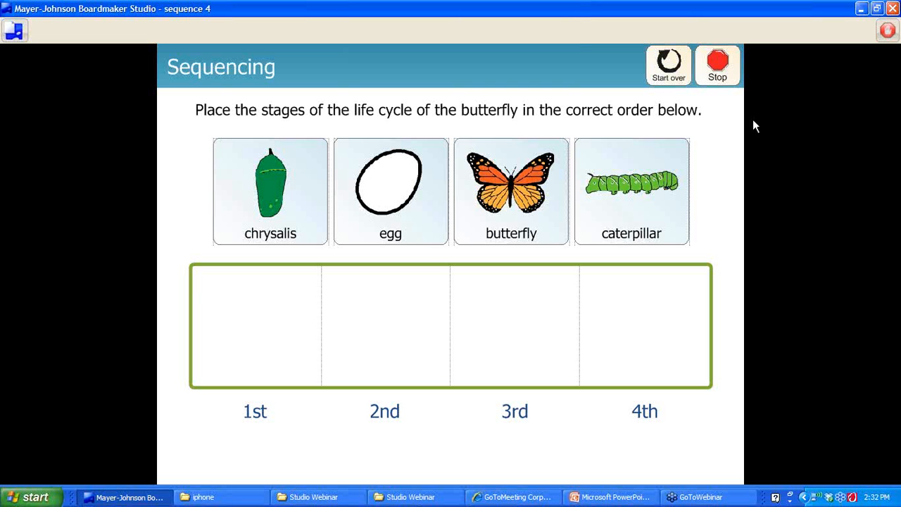
left_click(887, 31)
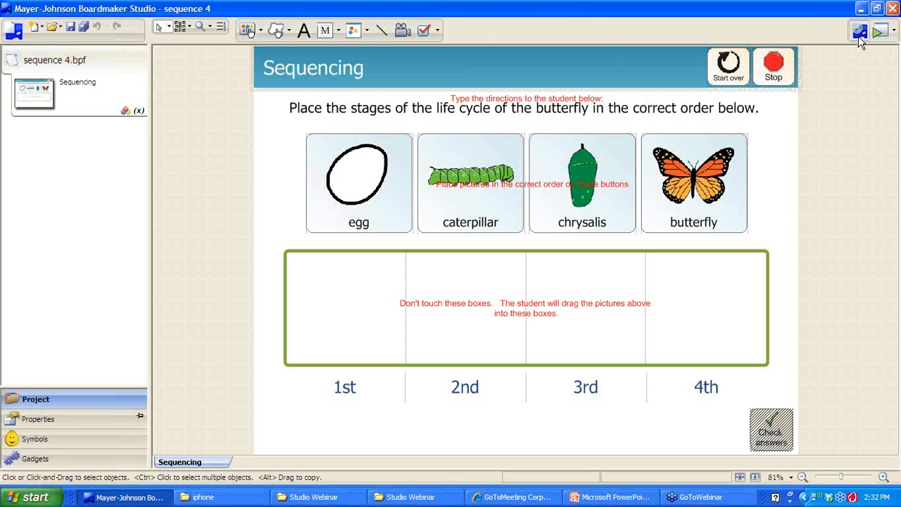
Select Choice-Writing - 5 Categories + Sentences (SAMPLE) under Writing > Onscreen templates
left_click(858, 35)
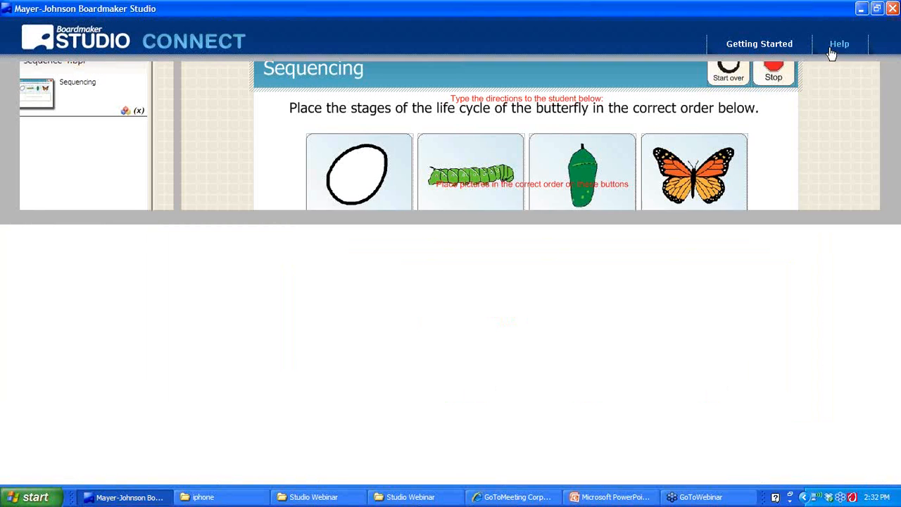
left_click(55, 123)
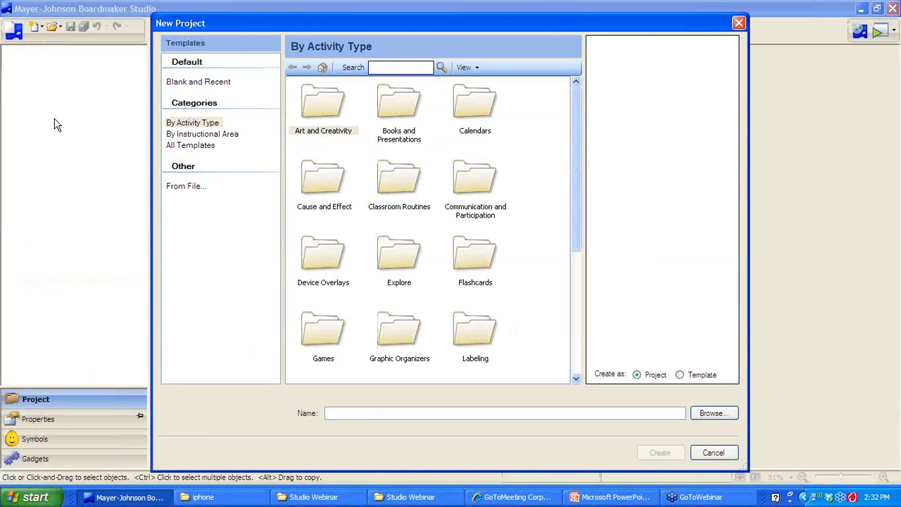
left_click_drag(573, 166, 573, 301)
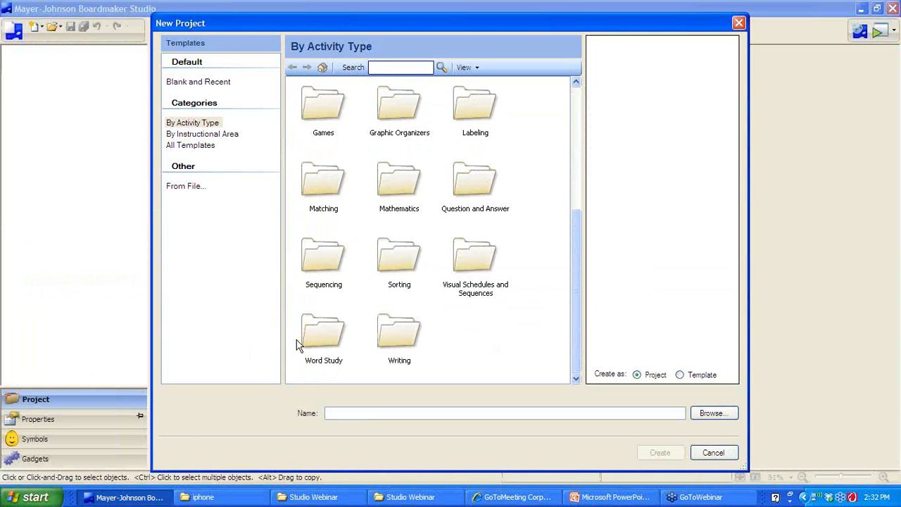
double_click(393, 338)
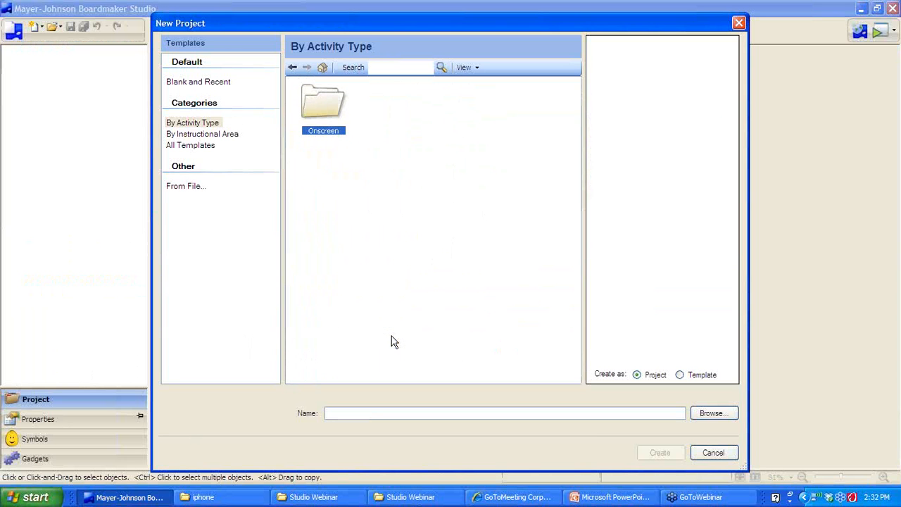
double_click(326, 102)
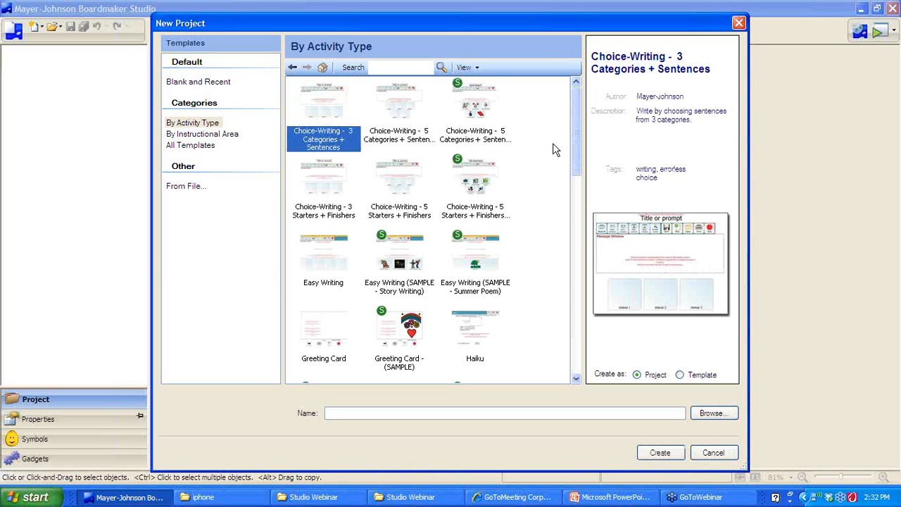
left_click_drag(577, 145, 576, 145)
left_click(478, 102)
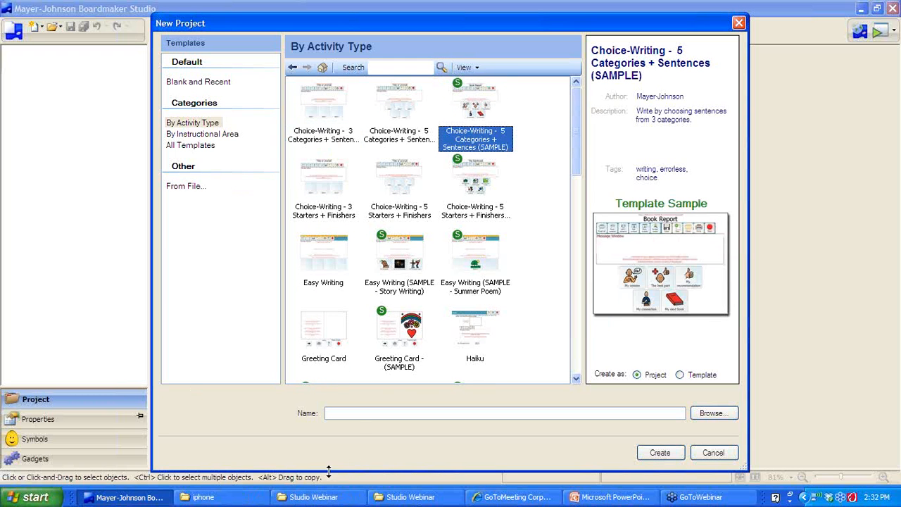
Name the project '5 categories' and create it
left_click(362, 410)
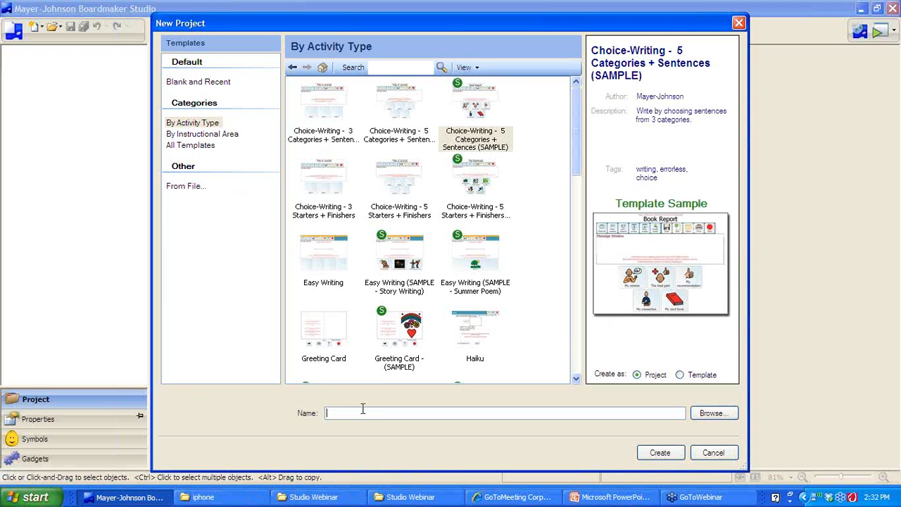
type("5 categories")
left_click(658, 454)
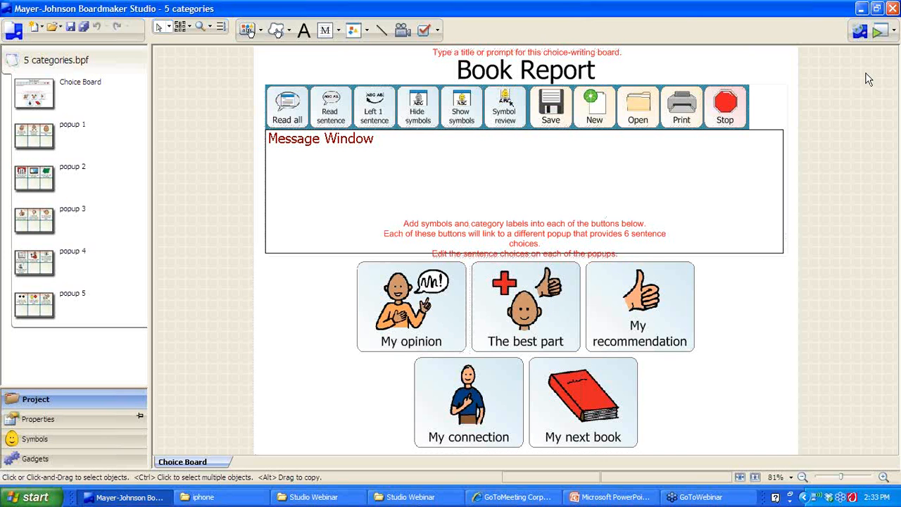
Play the Book Report board, composing 'This book was interesting and exciting. The best part was the action.'
left_click(878, 39)
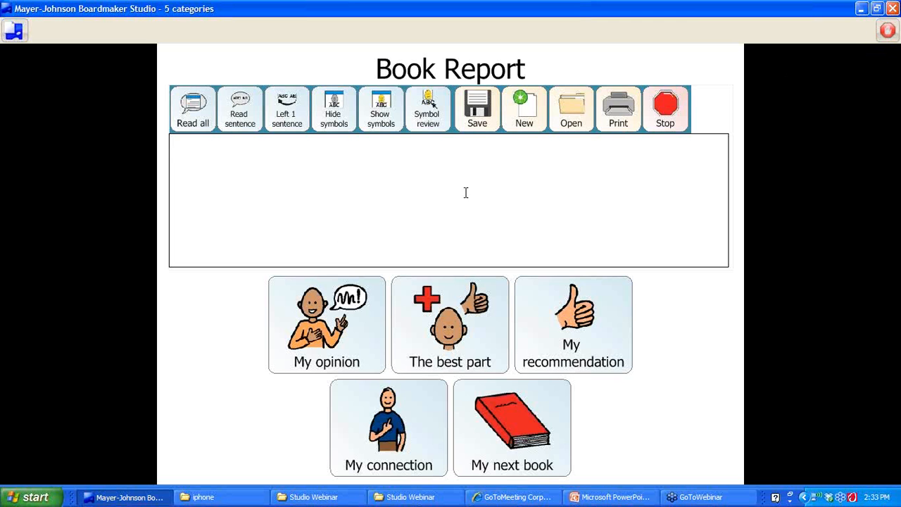
left_click(321, 336)
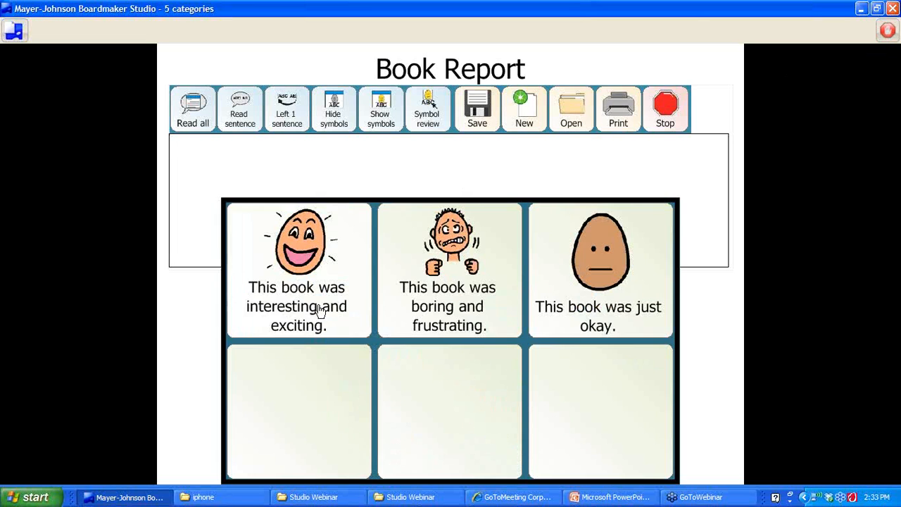
left_click(321, 304)
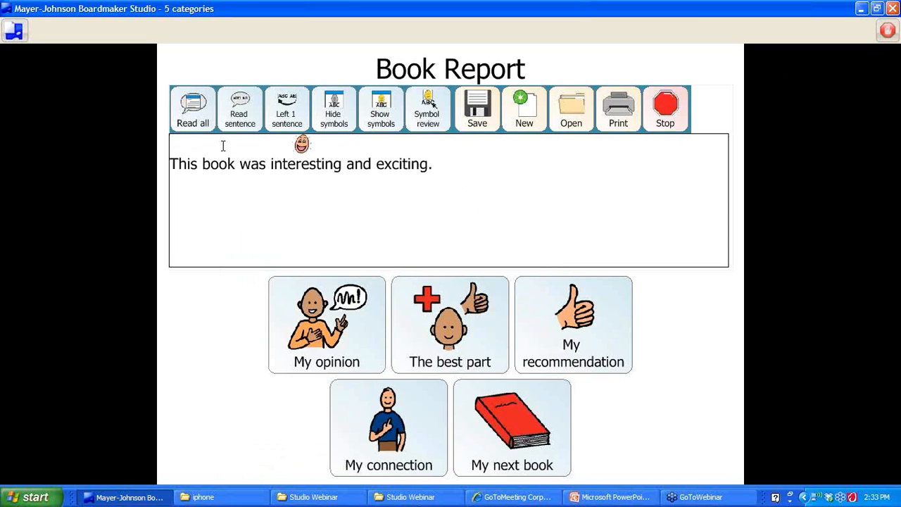
left_click(447, 331)
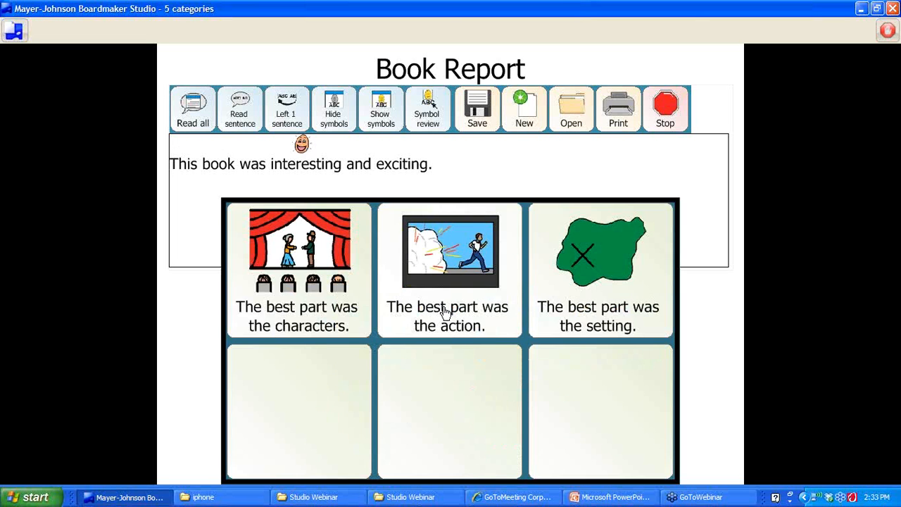
left_click(445, 312)
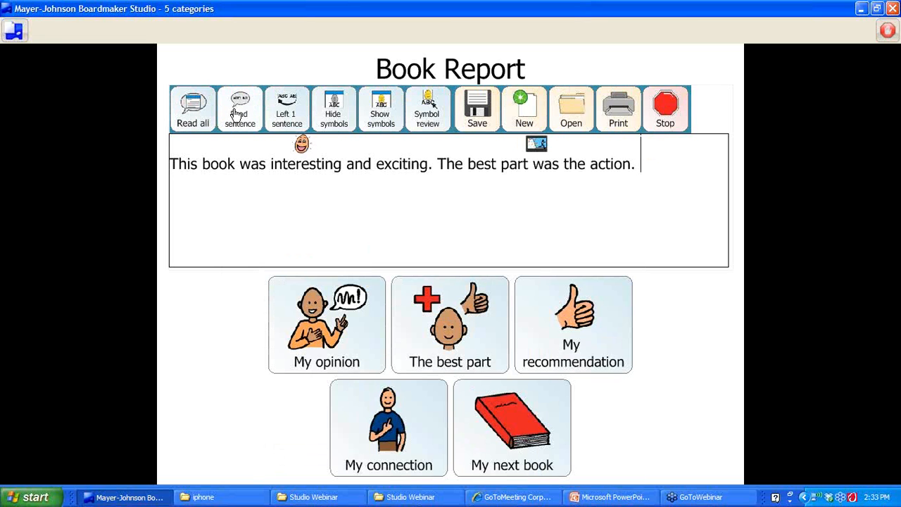
Toggle the sentence symbols, review the symbol for 'interesting', then stop play mode
left_click(341, 111)
left_click(393, 117)
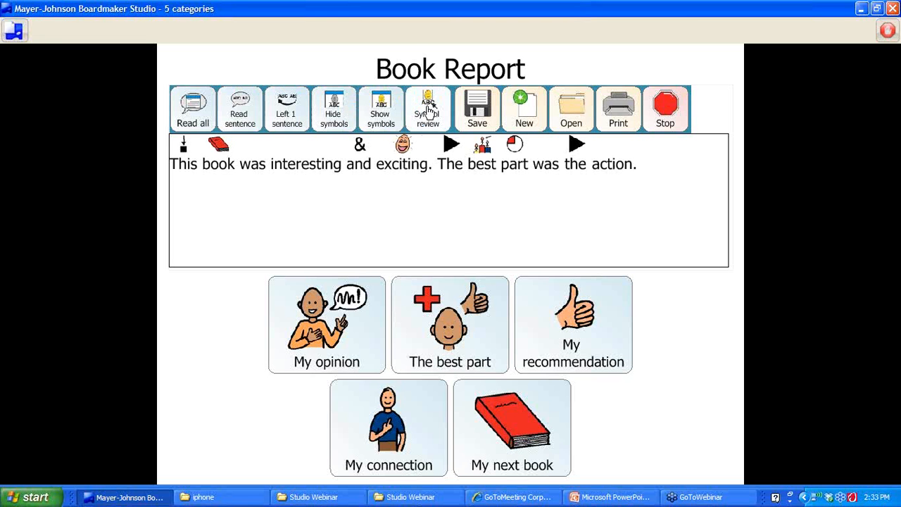
left_click(334, 112)
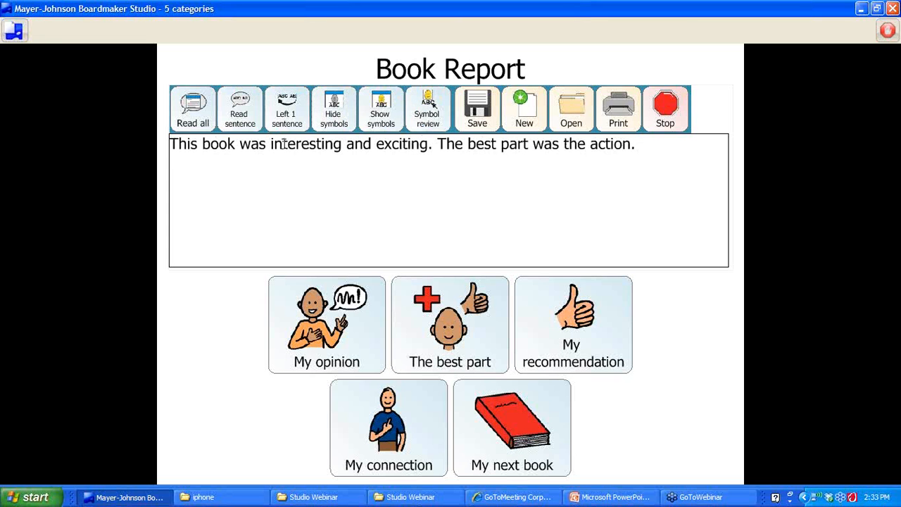
left_click(427, 113)
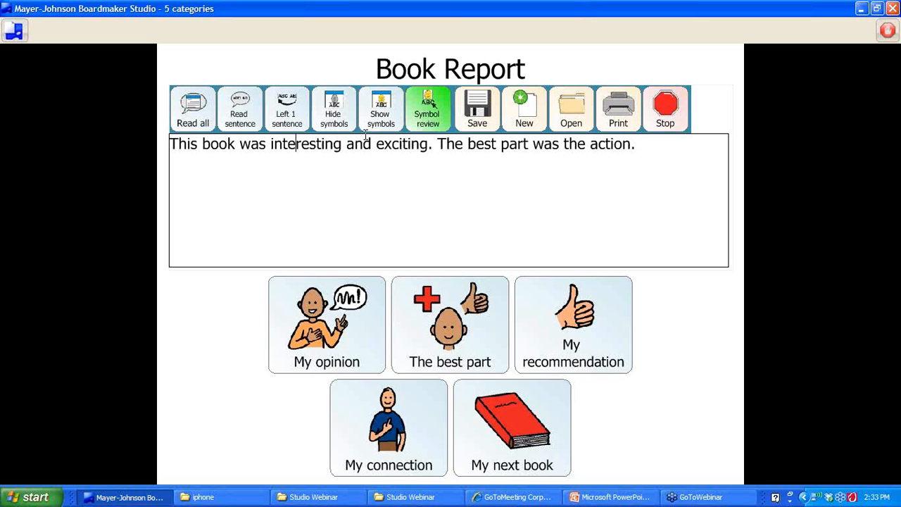
left_click_drag(270, 145, 342, 145)
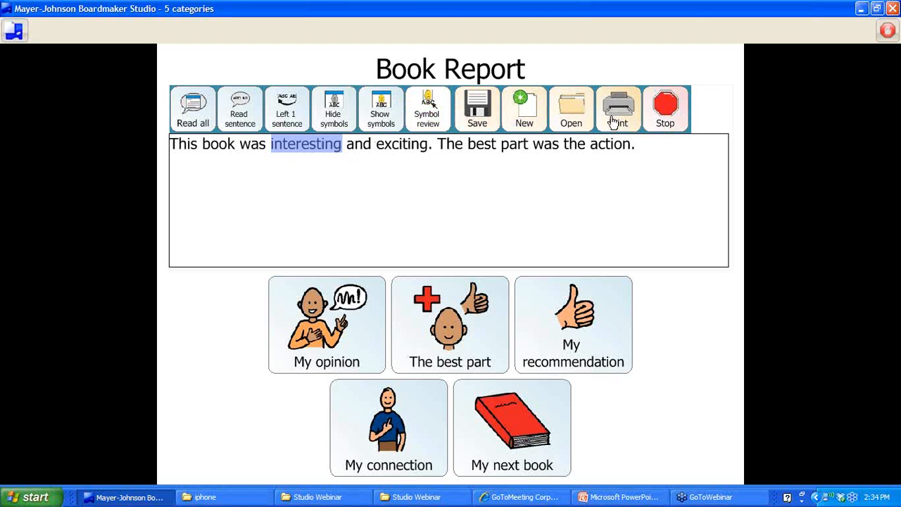
left_click(672, 112)
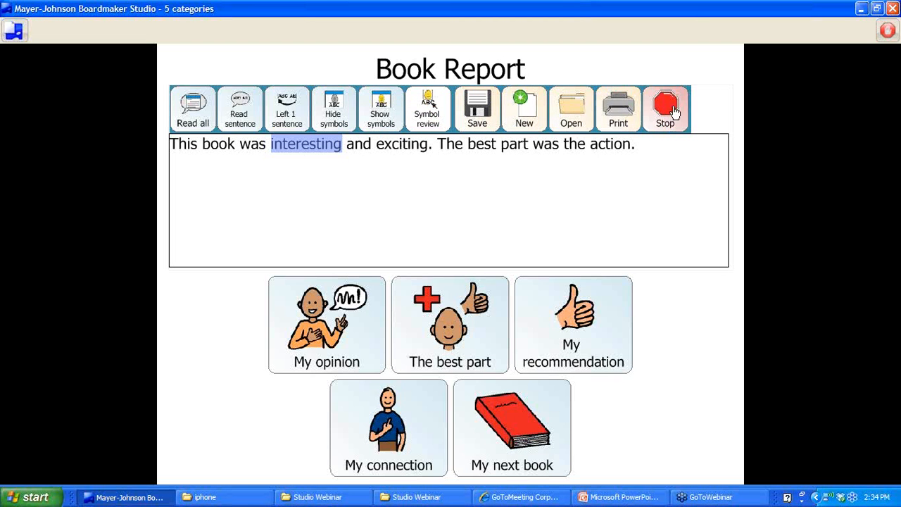
left_click(434, 286)
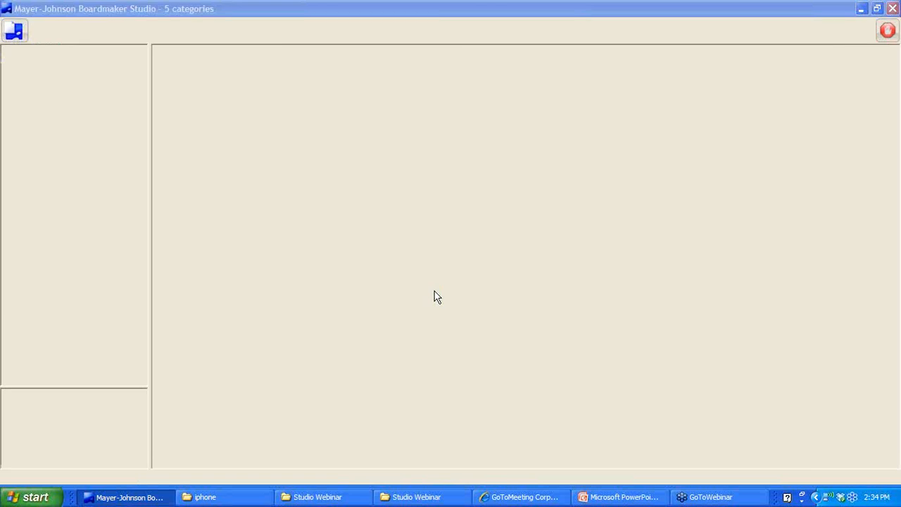
Look over the popup 1 and popup 3 pages, then close 5 categories for the Connect start page
left_click(31, 137)
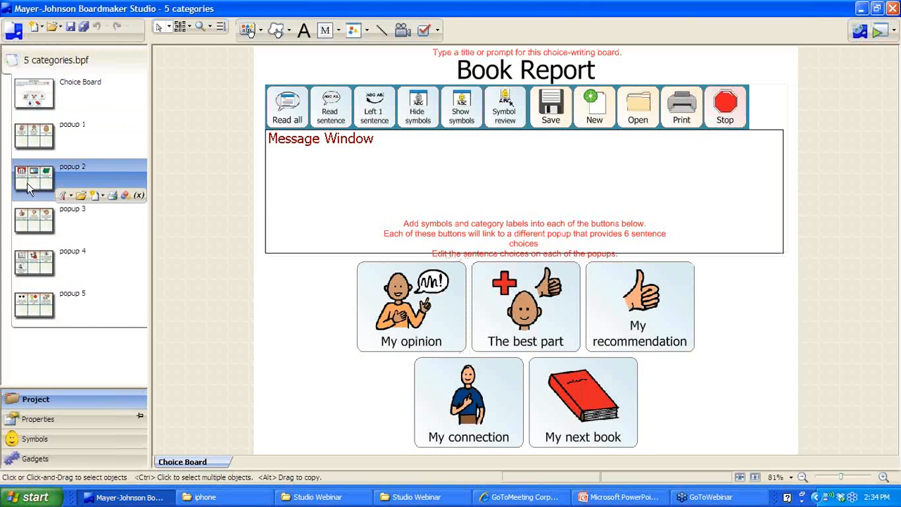
left_click(31, 219)
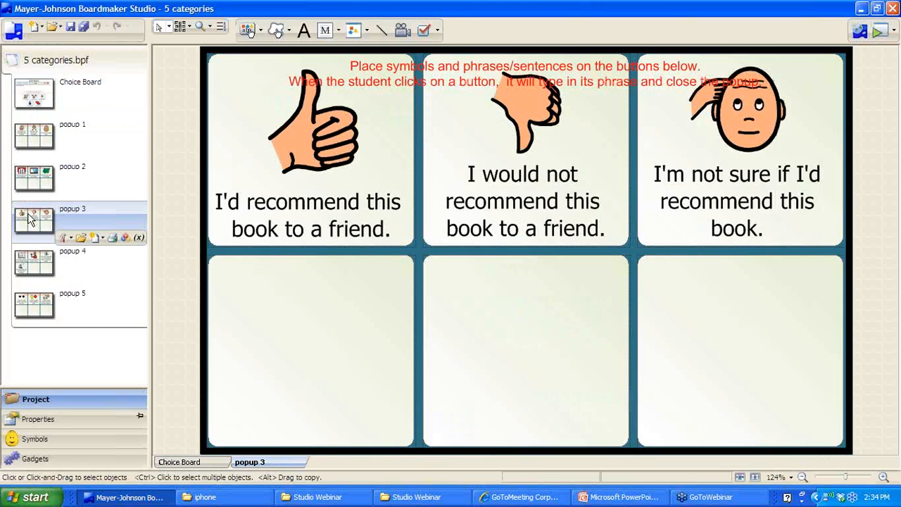
left_click(860, 34)
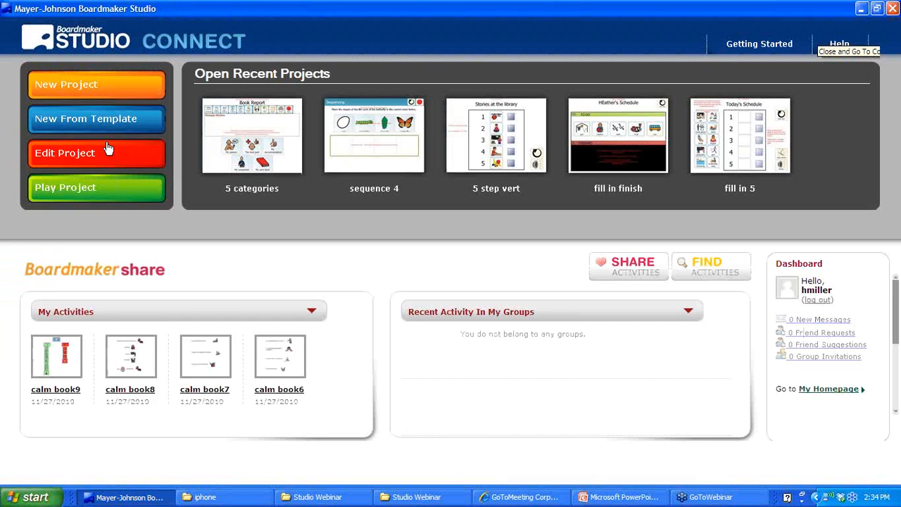
Create 'choice starters' from Writing > Onscreen > Easy Writing (SAMPLE - Story Writing), replacing the old file
left_click(100, 83)
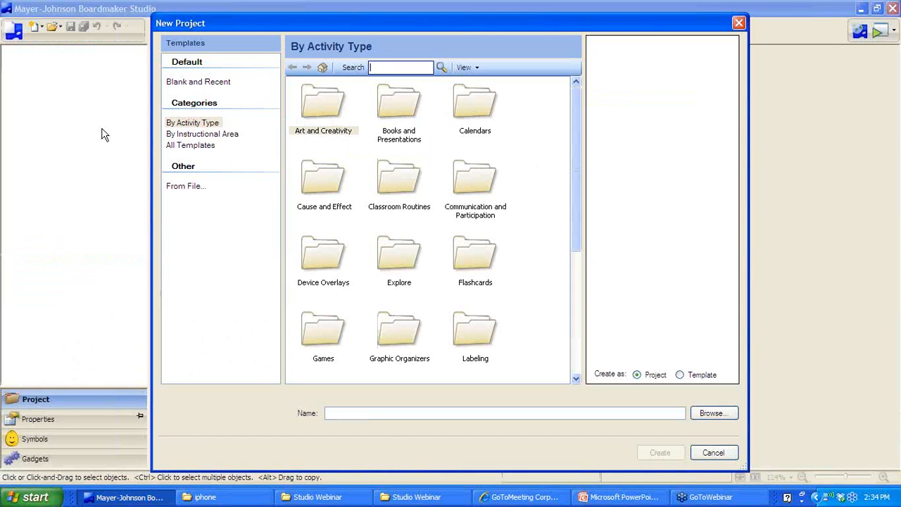
left_click_drag(576, 159, 578, 336)
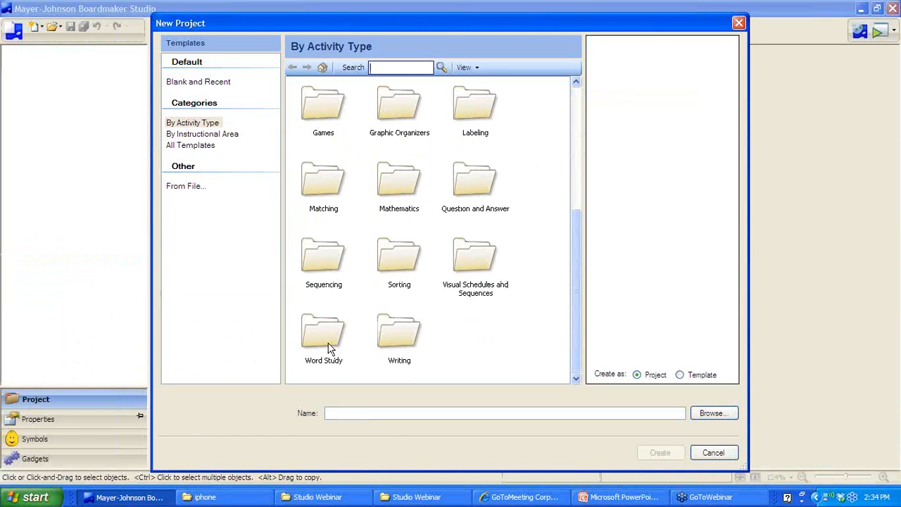
double_click(398, 339)
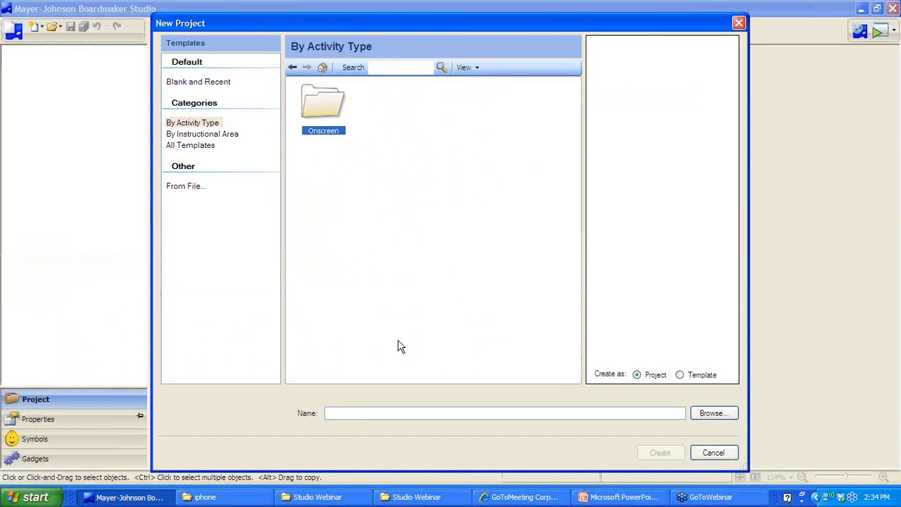
double_click(314, 104)
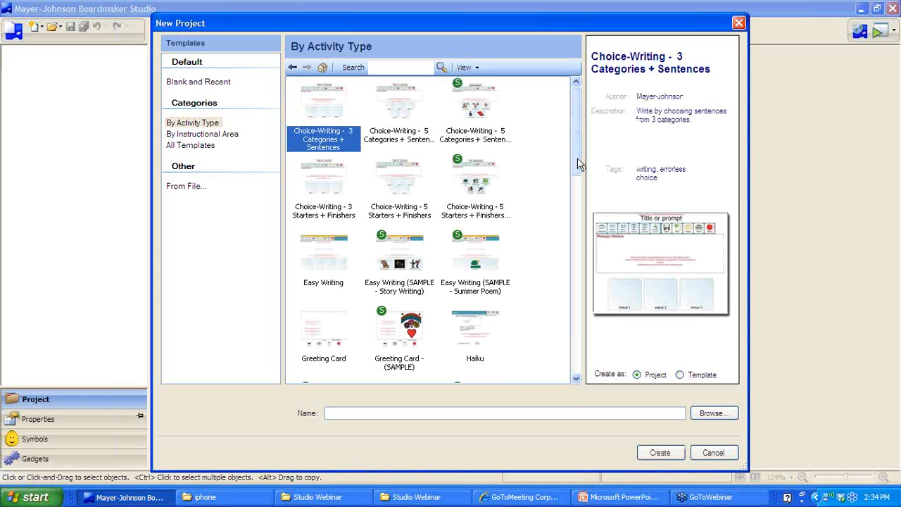
left_click(391, 253)
left_click(375, 413)
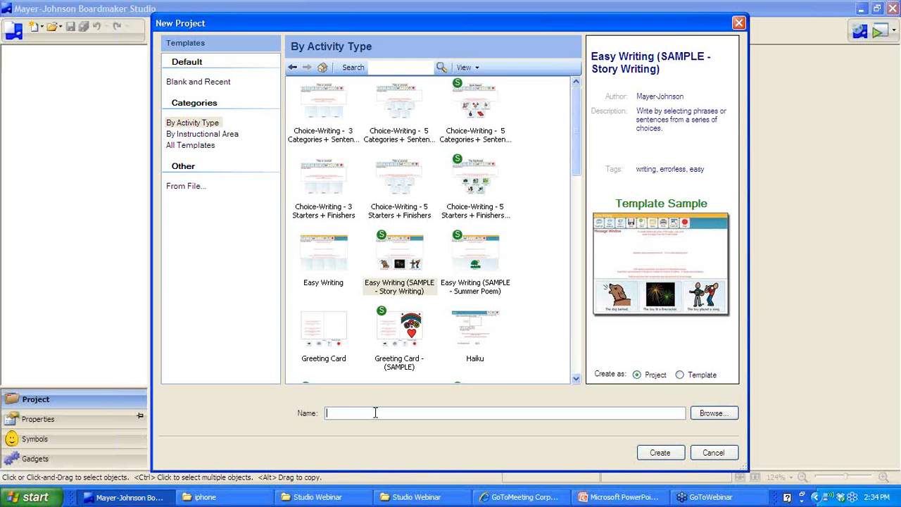
type("chri")
key("Return")
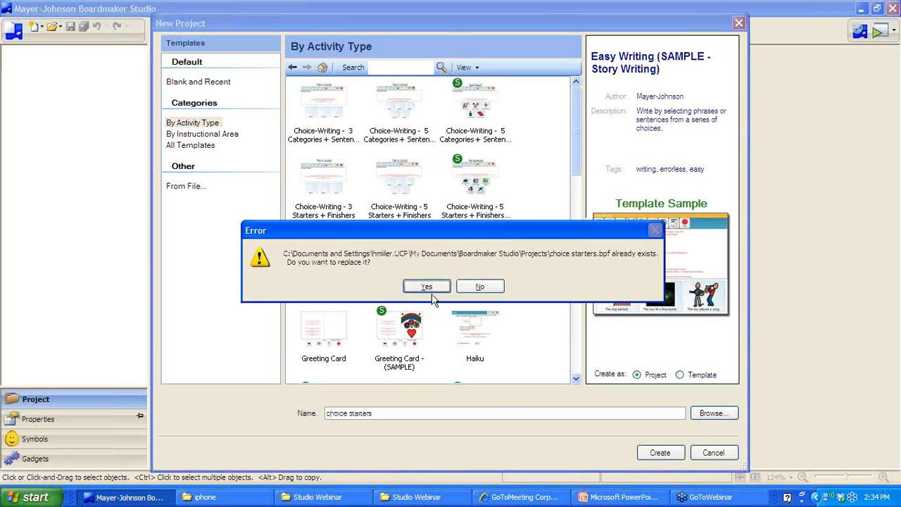
left_click(429, 289)
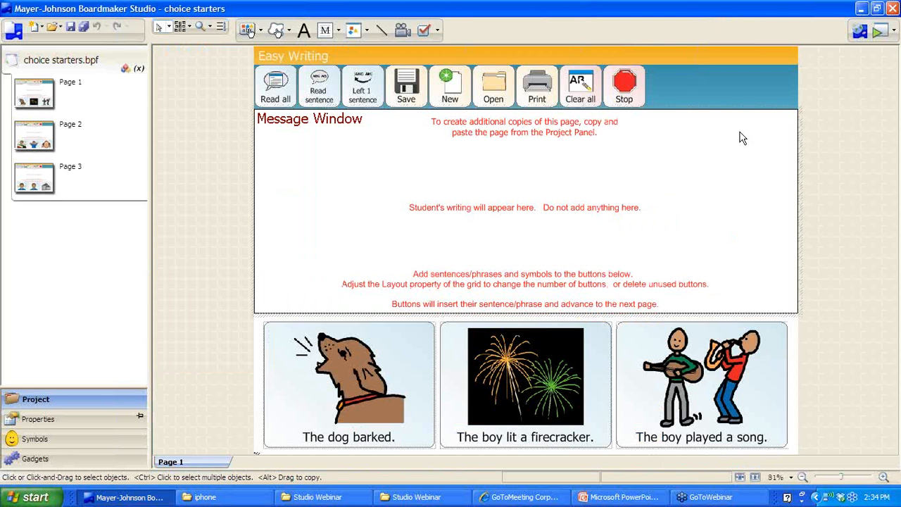
Play choice starters, writing 'The dog barked. It woke Dad up. Dad was mad.', then go to Connect
left_click(880, 30)
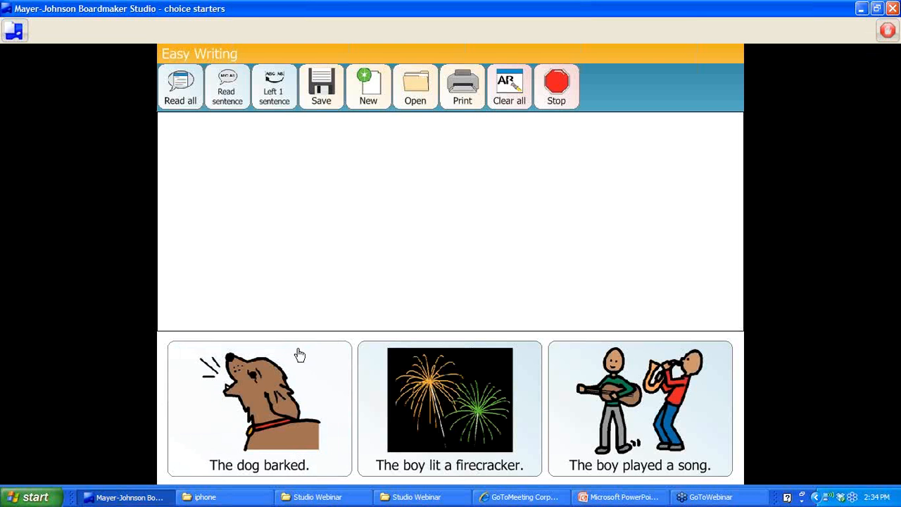
left_click(267, 377)
left_click(268, 380)
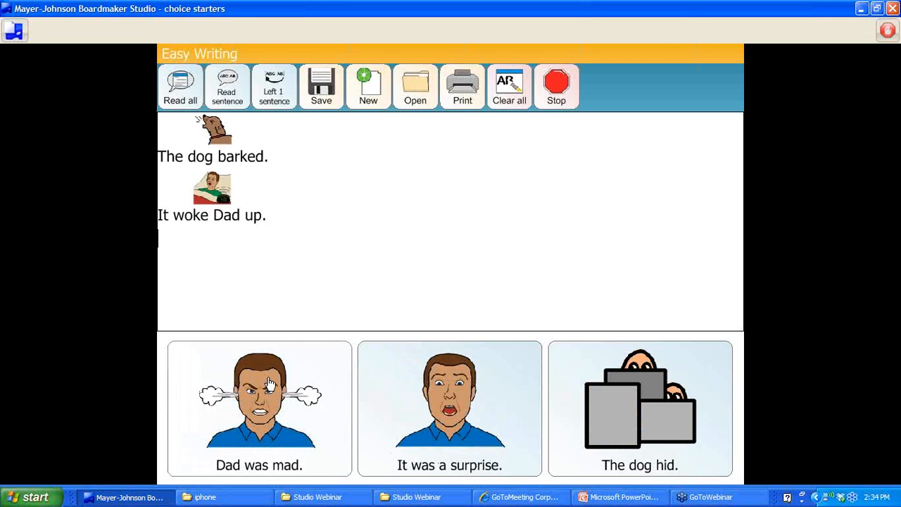
left_click(270, 383)
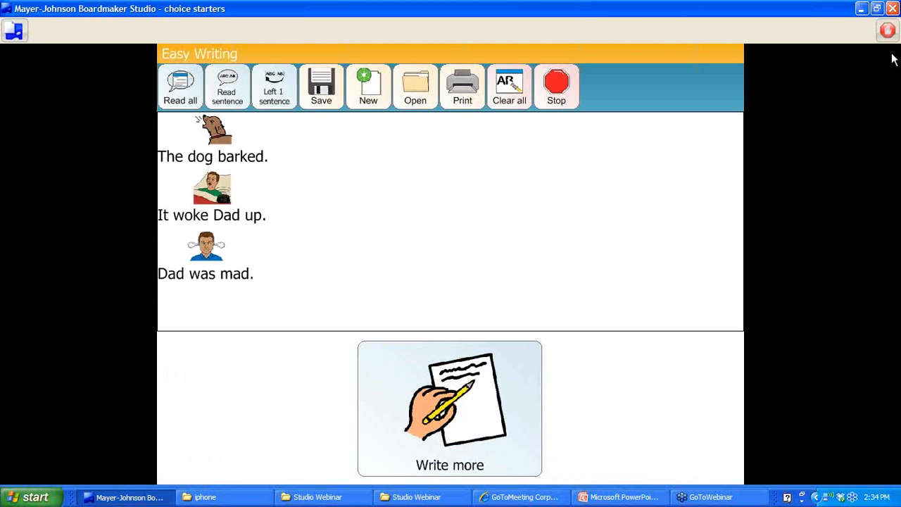
left_click(888, 29)
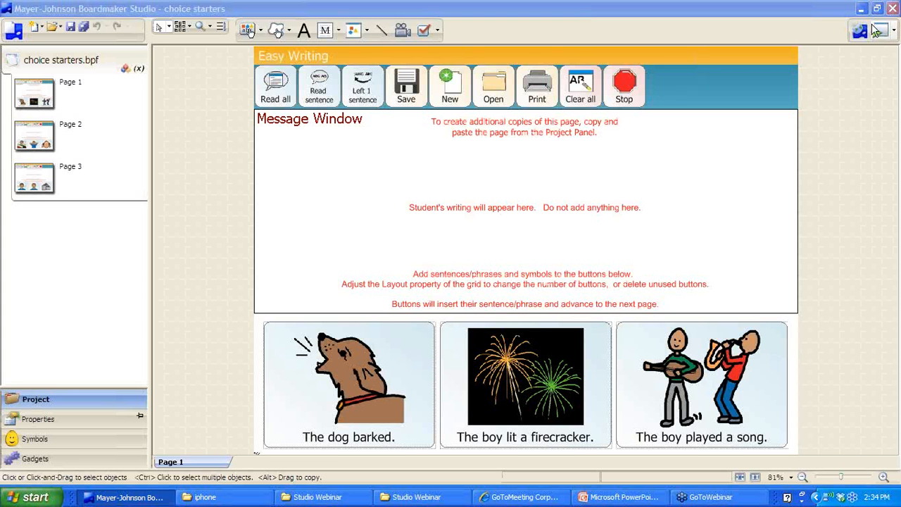
left_click(879, 30)
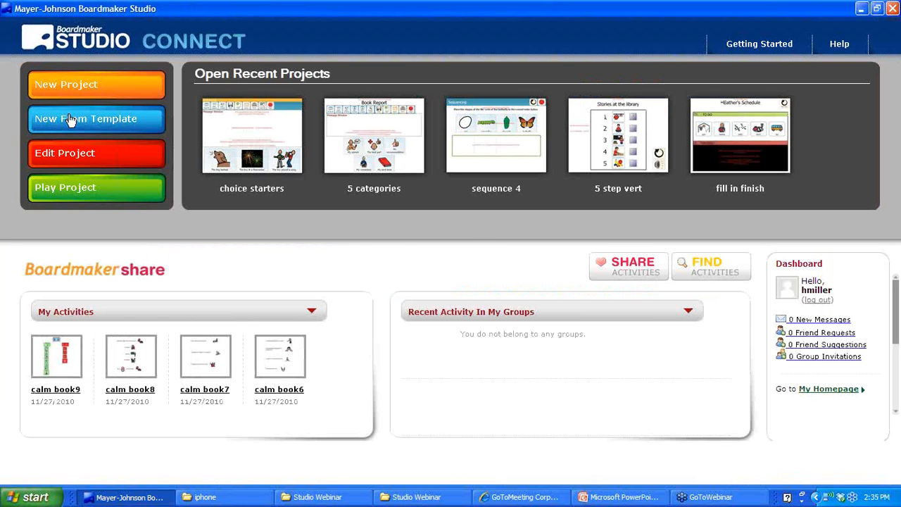
Create the valentine project from Writing > Onscreen > Word Banks - 12 Words (SAMPLE - Valentines Day)
left_click(70, 120)
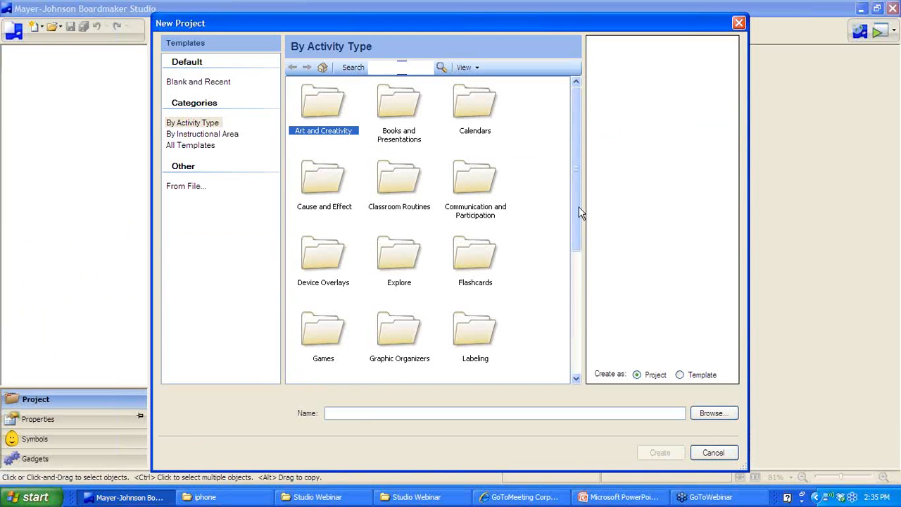
left_click_drag(576, 211, 575, 380)
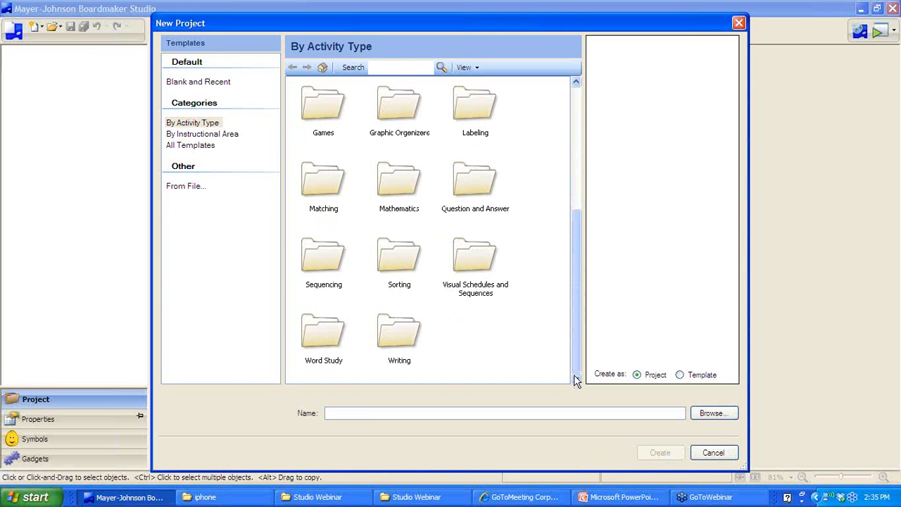
double_click(408, 332)
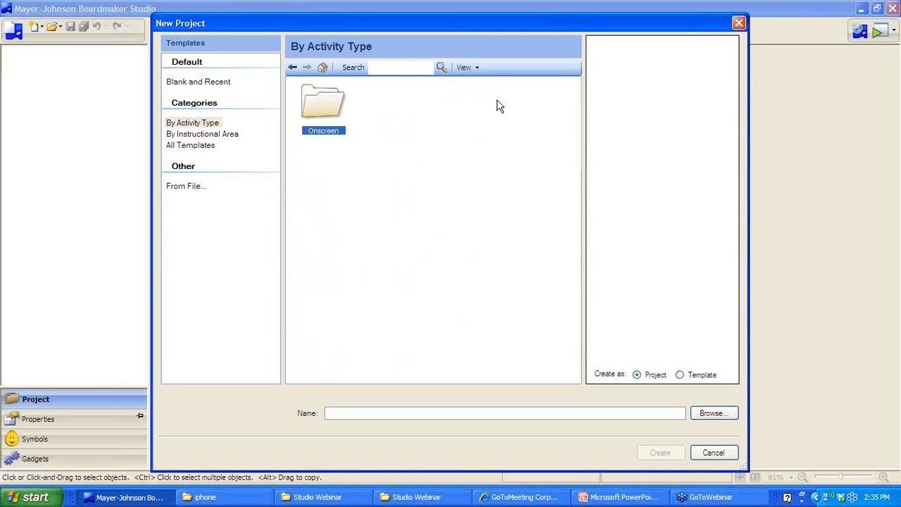
double_click(322, 113)
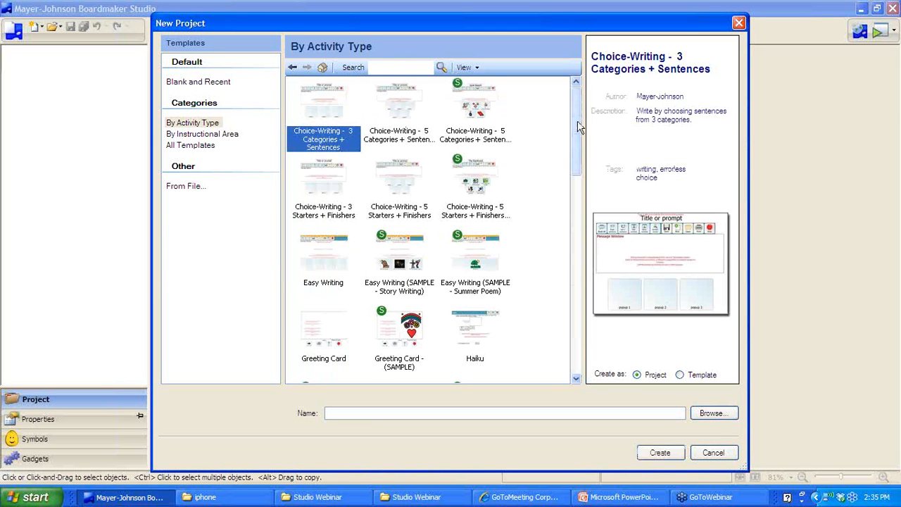
left_click_drag(577, 141, 580, 355)
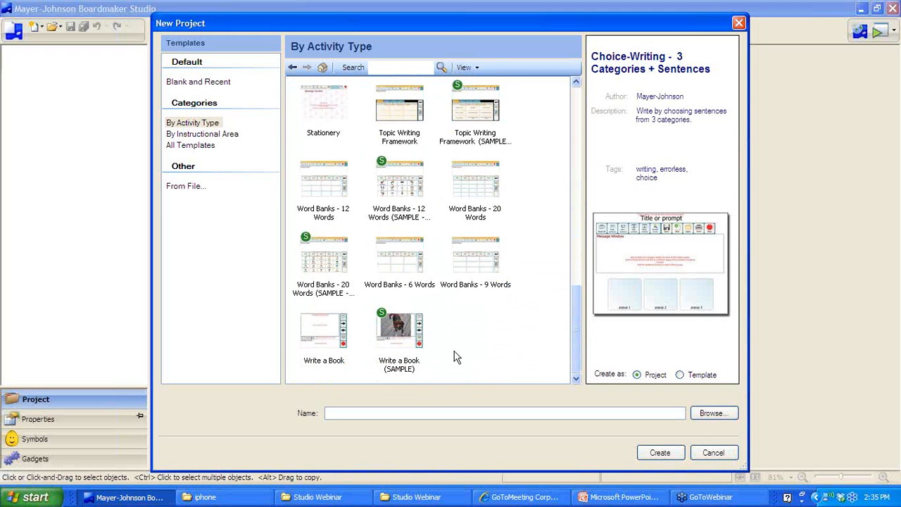
left_click(320, 275)
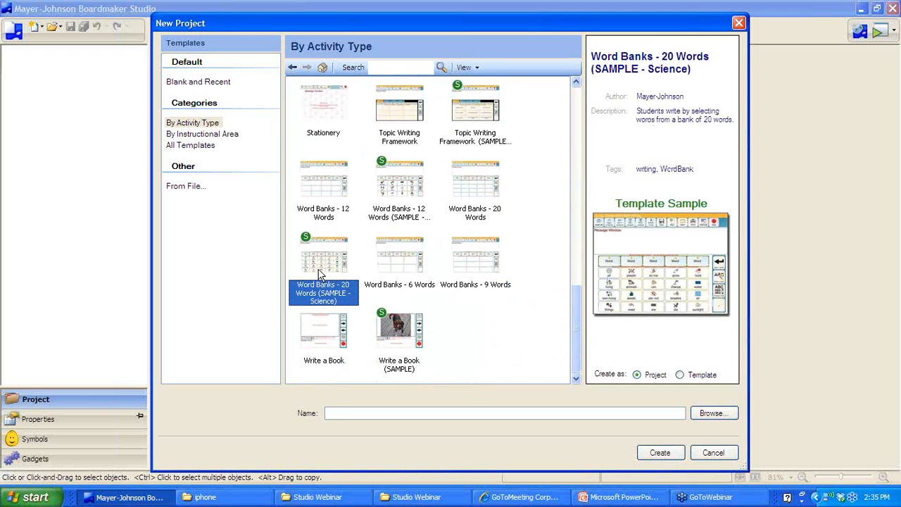
left_click(402, 186)
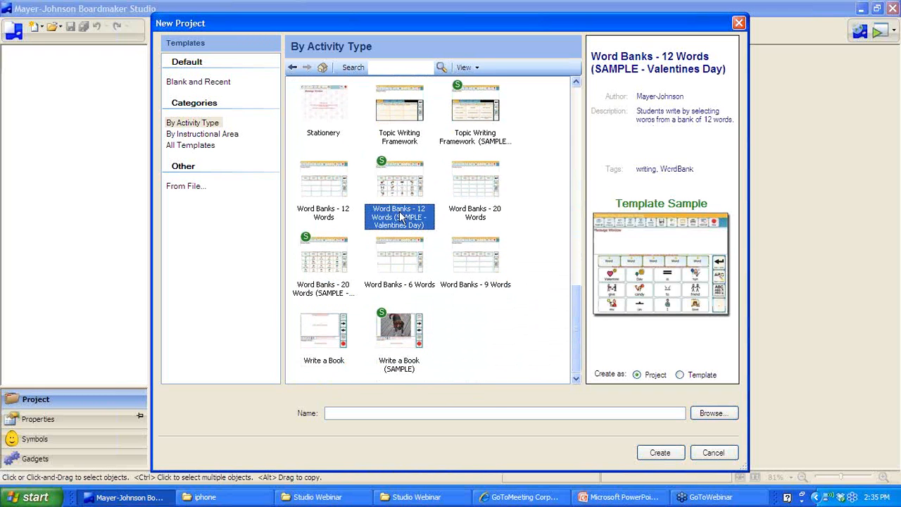
left_click(542, 413)
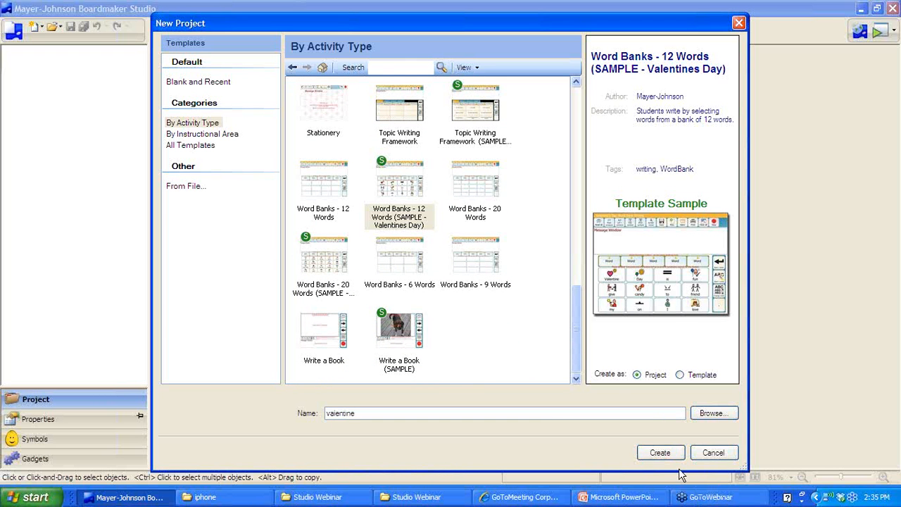
left_click(642, 456)
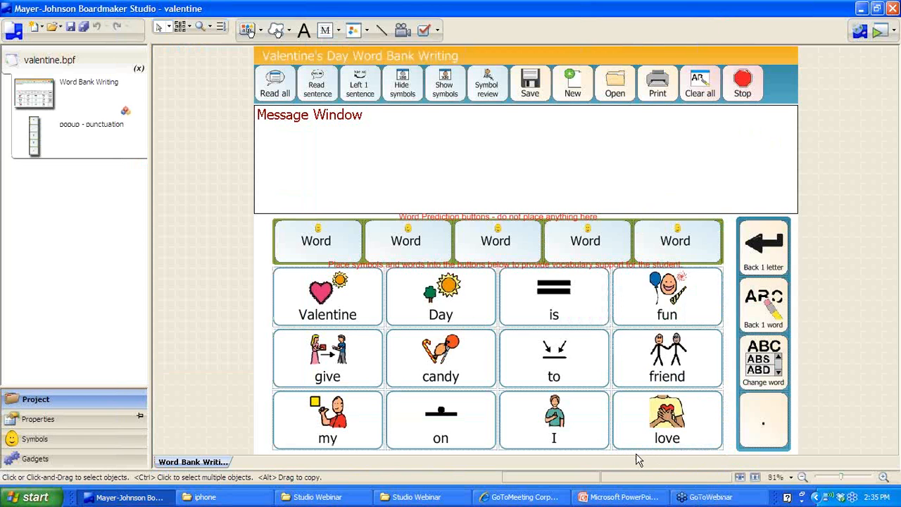
Play the valentine word bank composing 'Valentine Day is fun candy', then stop and return to Connect
left_click(882, 34)
left_click(288, 313)
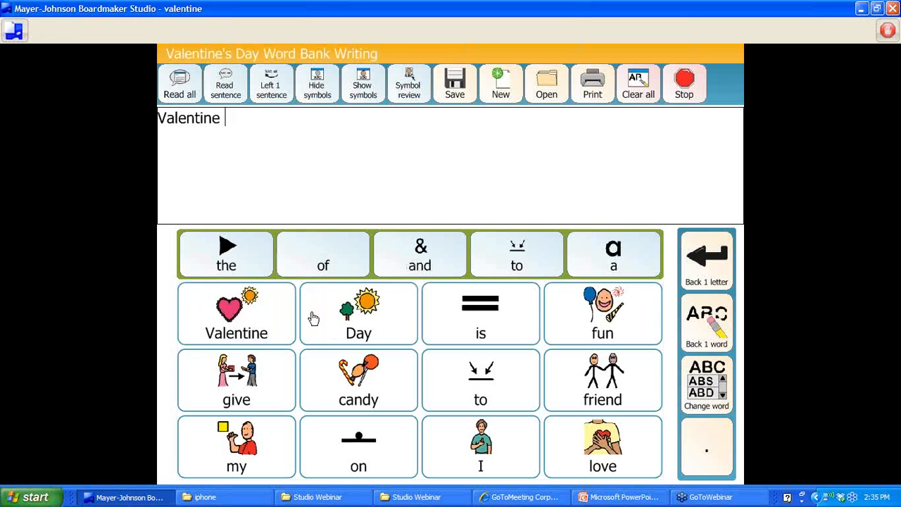
left_click(345, 313)
left_click(466, 331)
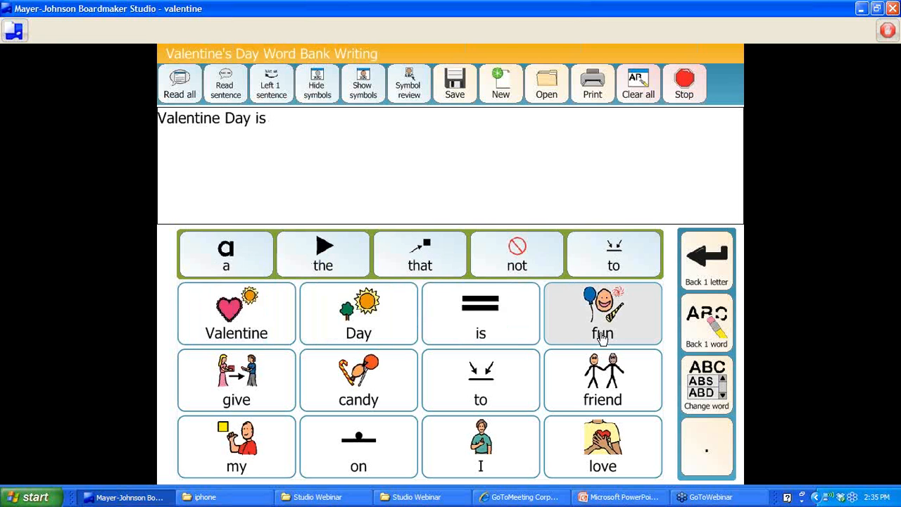
left_click(601, 338)
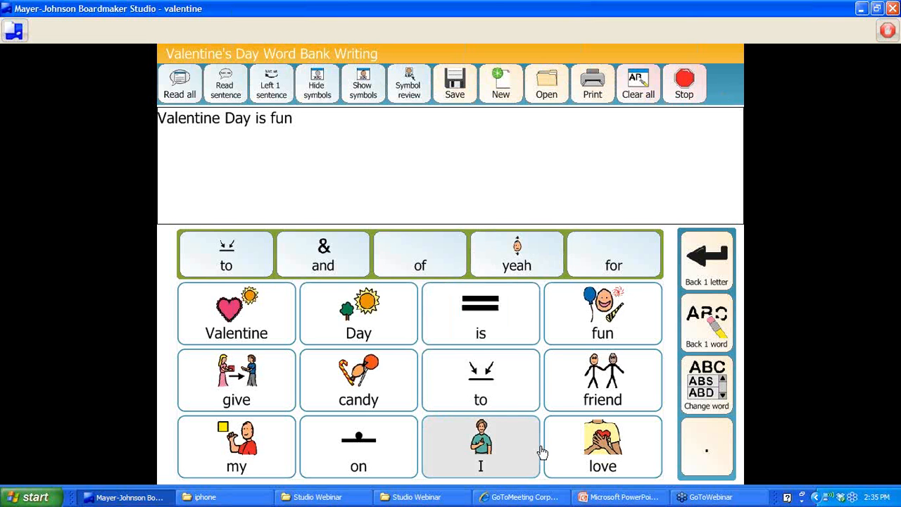
left_click(363, 397)
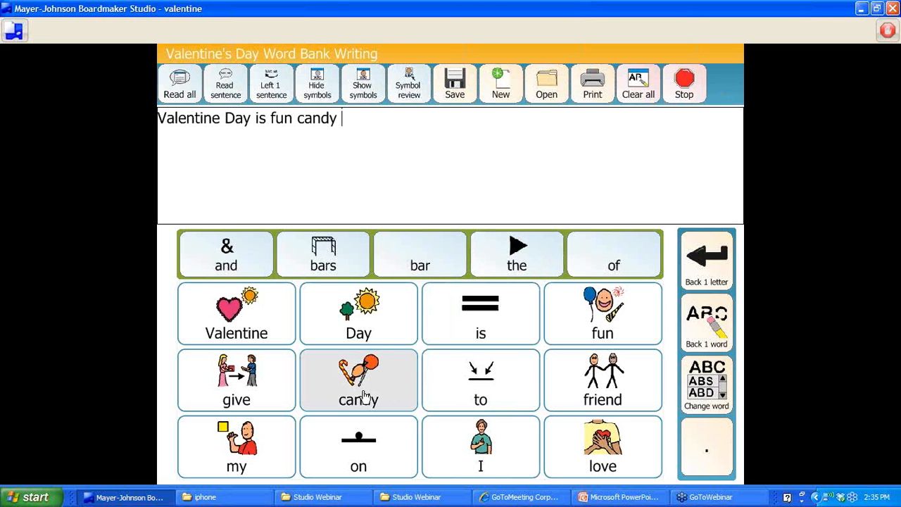
left_click(887, 30)
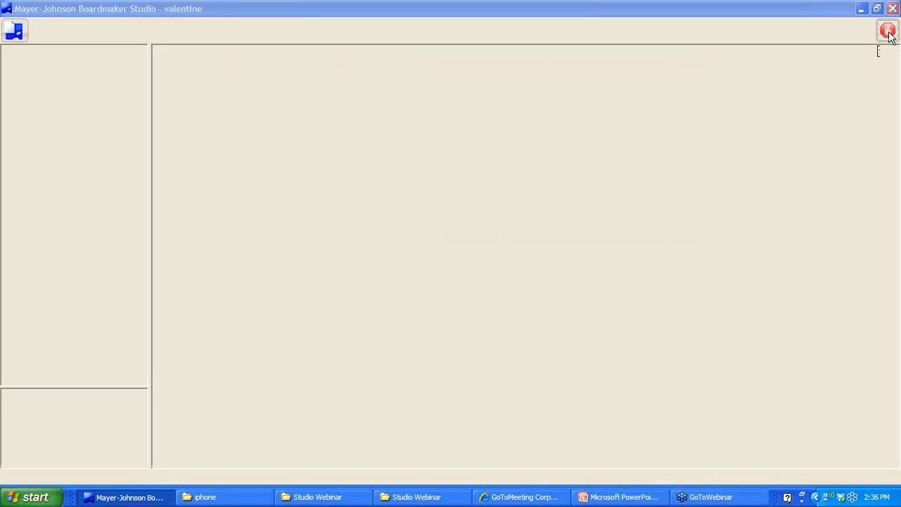
left_click(889, 34)
left_click(888, 30)
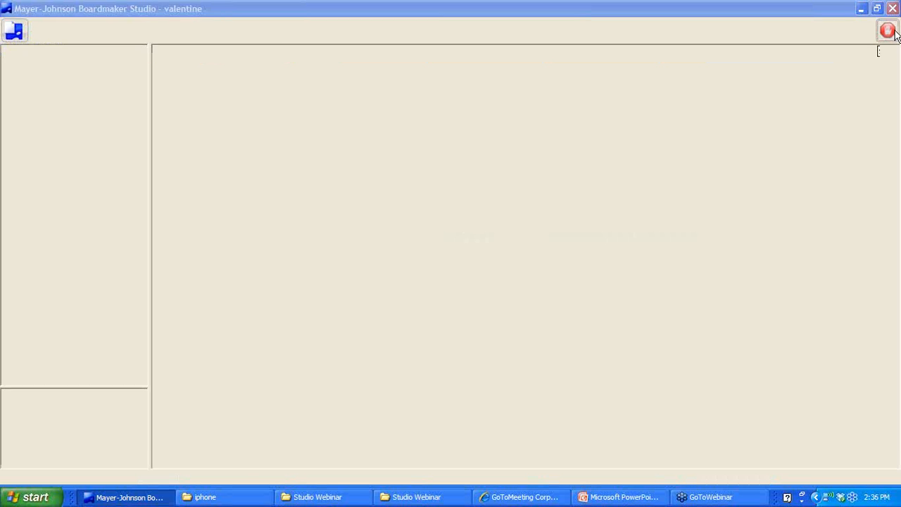
left_click(856, 33)
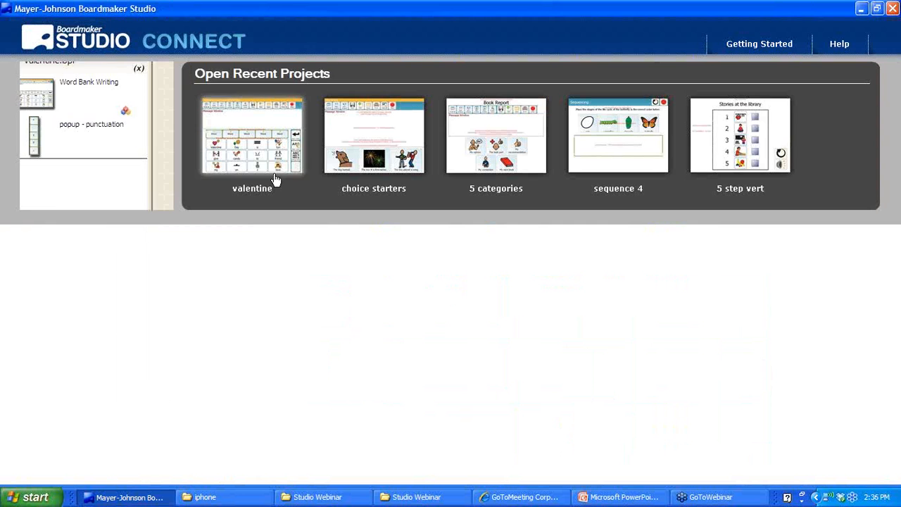
Create a project named zoo from the Word Banks - 12 Words template
left_click(100, 125)
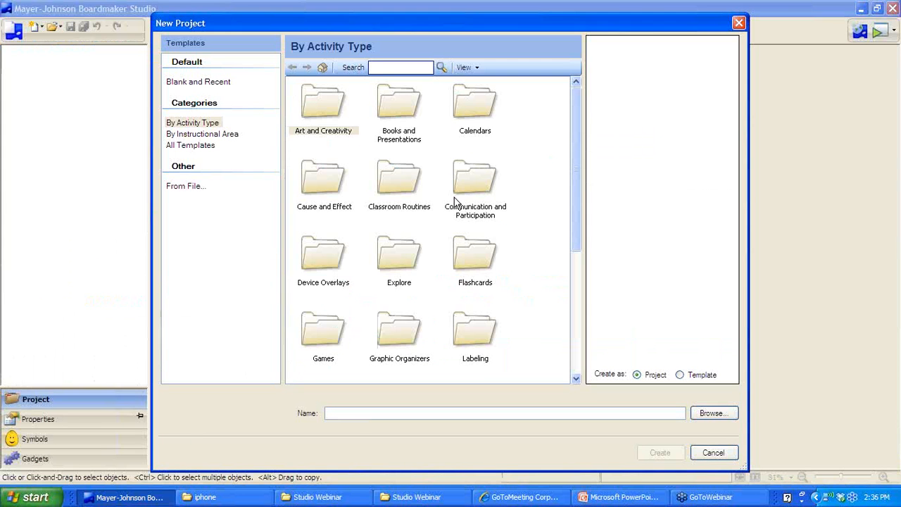
left_click_drag(579, 171, 576, 351)
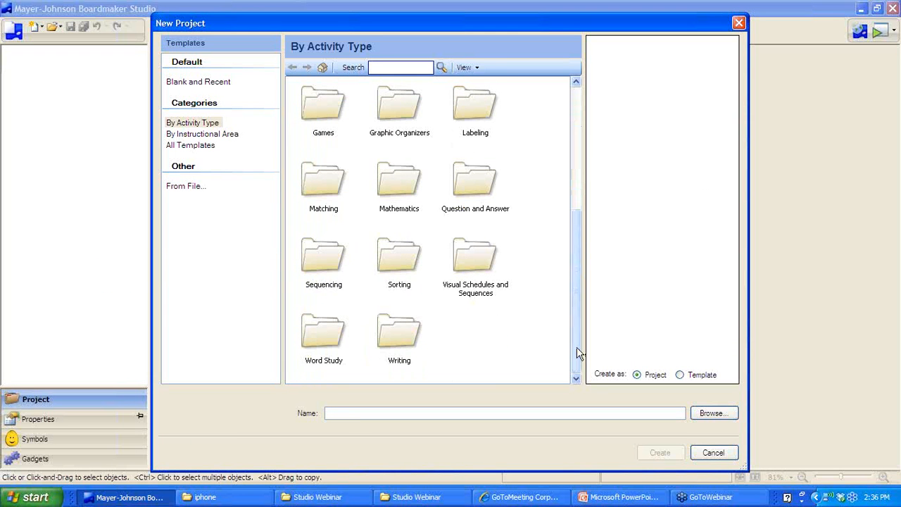
double_click(404, 343)
double_click(321, 102)
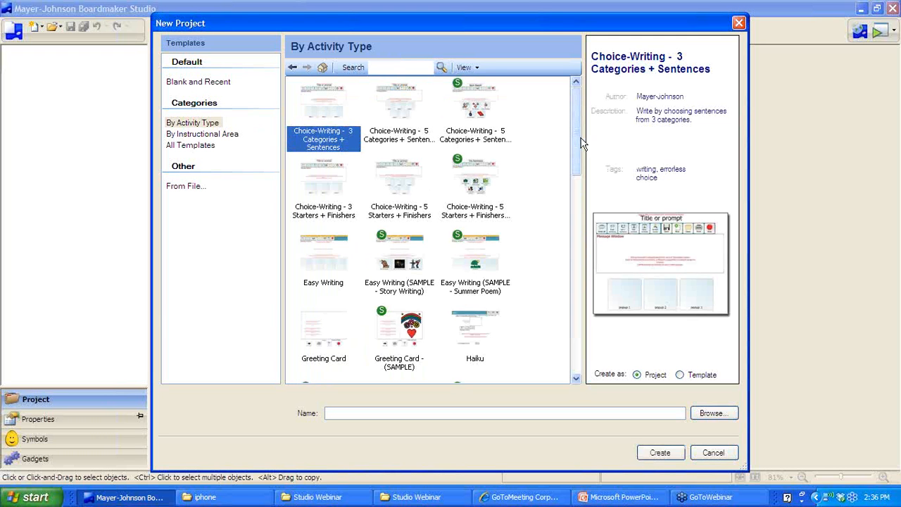
left_click_drag(581, 144, 569, 343)
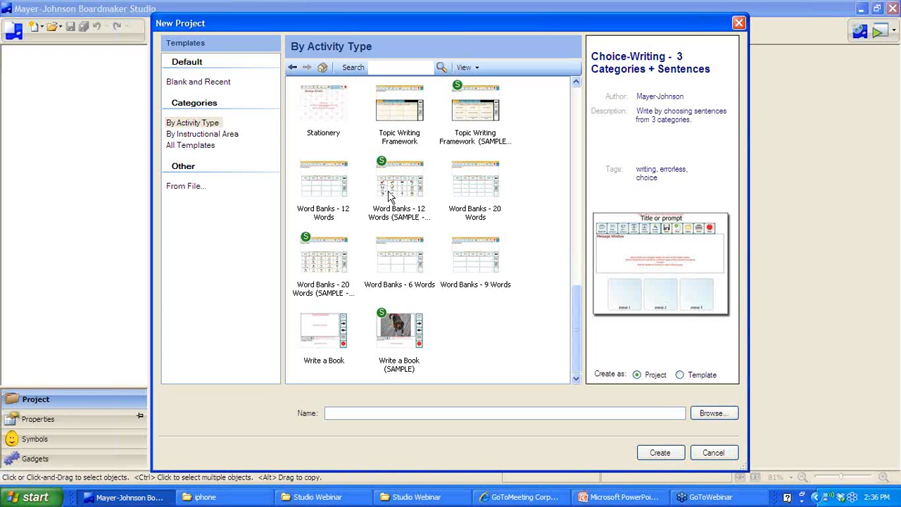
left_click(314, 186)
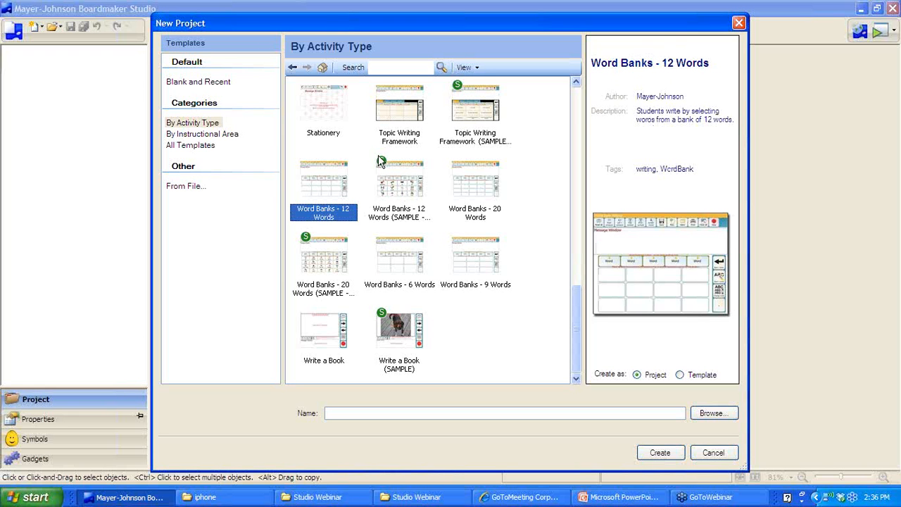
left_click(374, 412)
type("zoo")
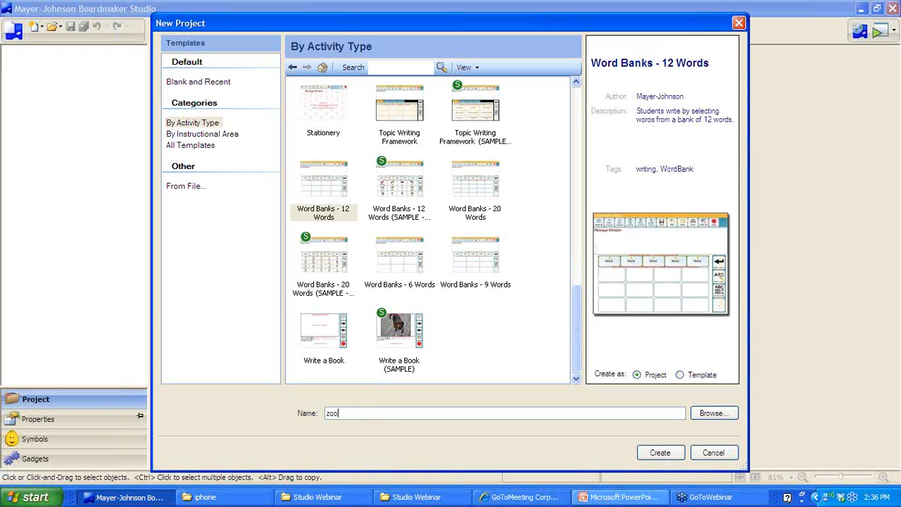
left_click(660, 454)
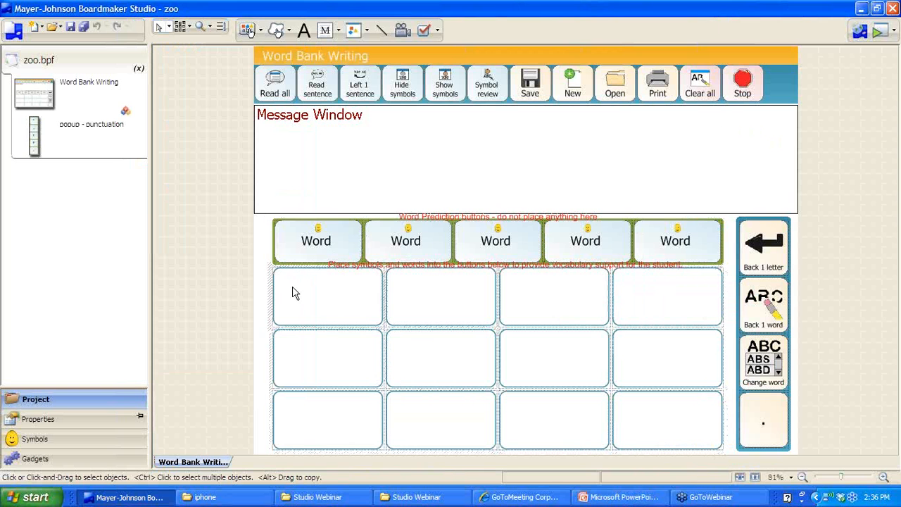
Label the first five cells i, go, zoo, see and animals, each with a symbol
left_click(292, 286)
type("i")
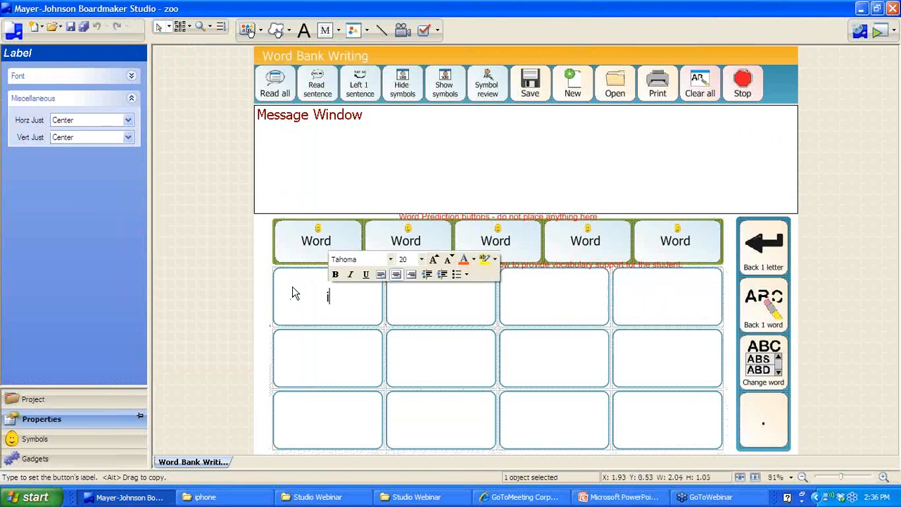
key("Return")
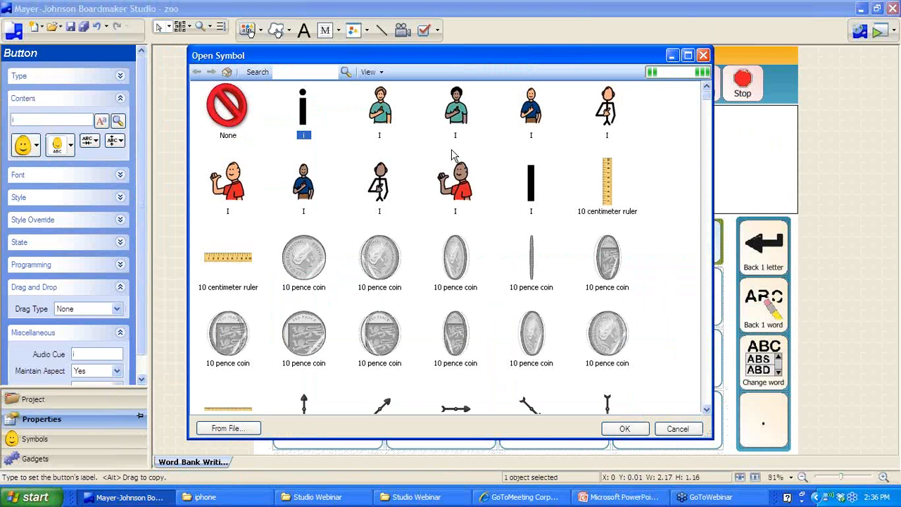
left_click(235, 188)
left_click(619, 435)
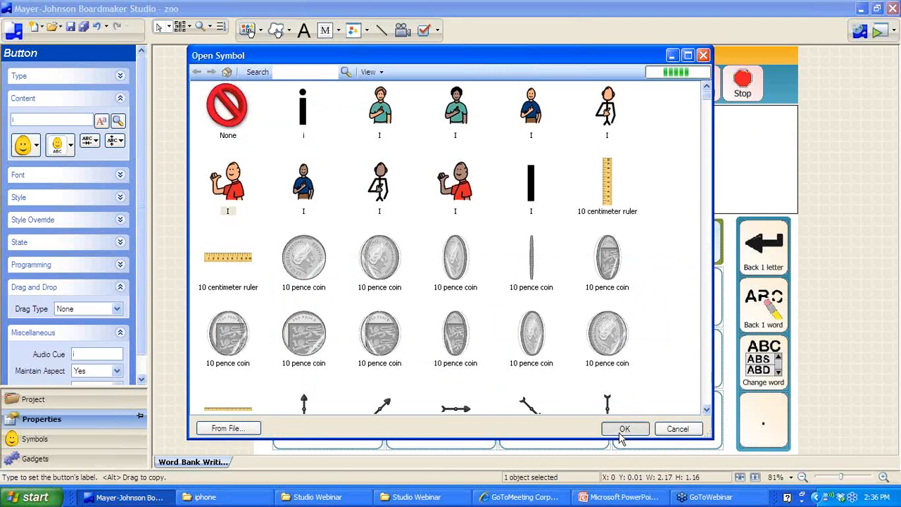
type("go")
key("Return")
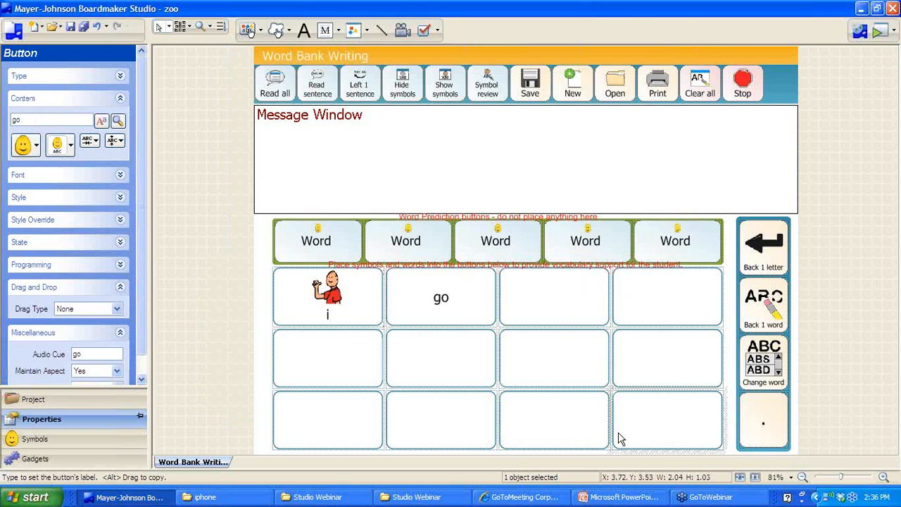
left_click(619, 436)
type("zoo")
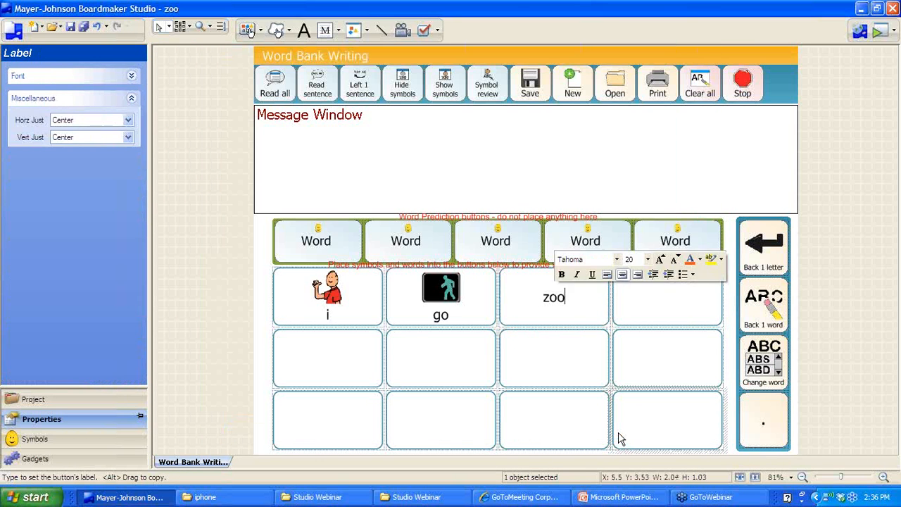
key("Return")
left_click(619, 436)
type("see")
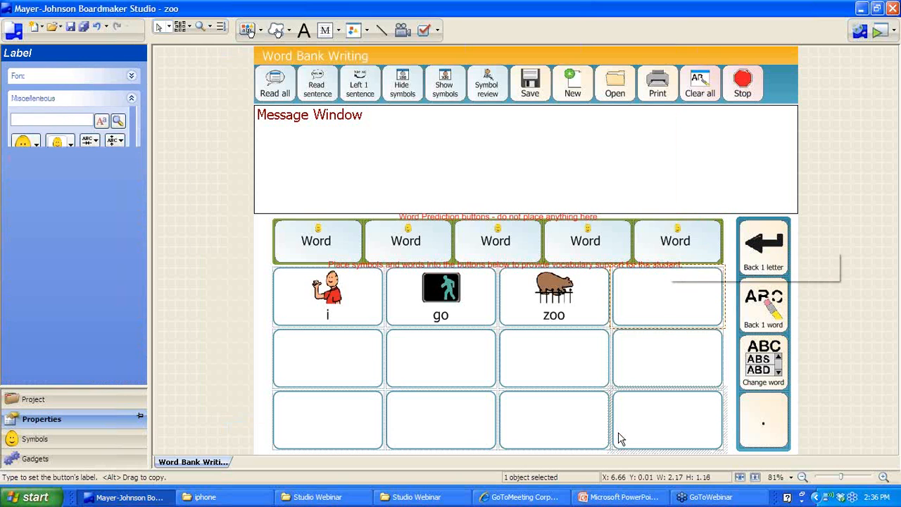
key("Return")
left_click(624, 429)
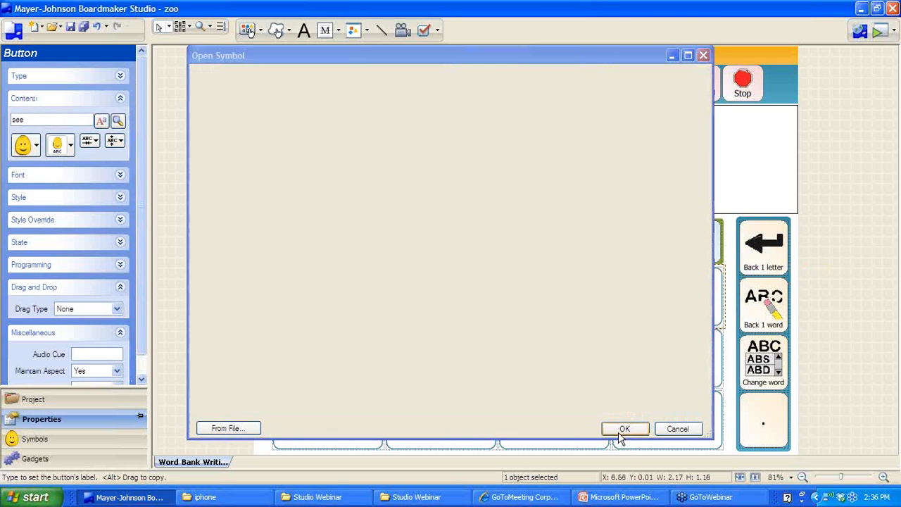
type("animals")
key("Return")
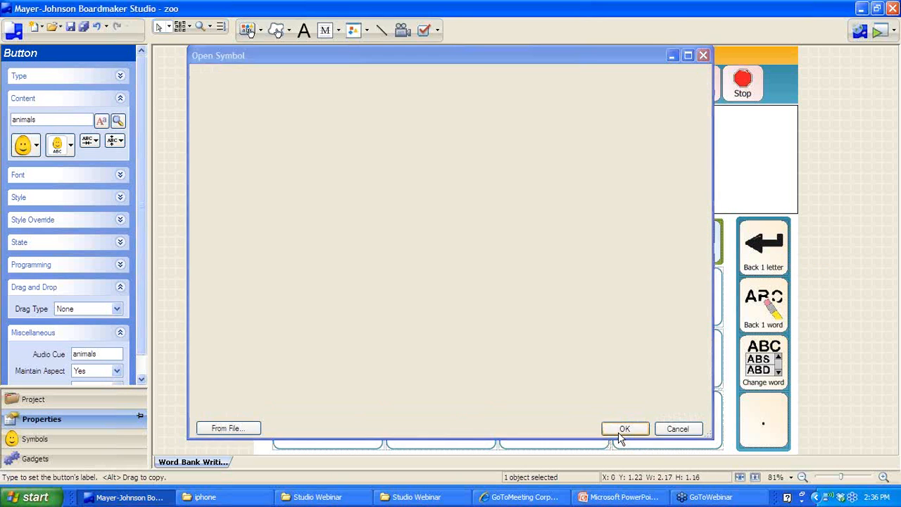
left_click(620, 436)
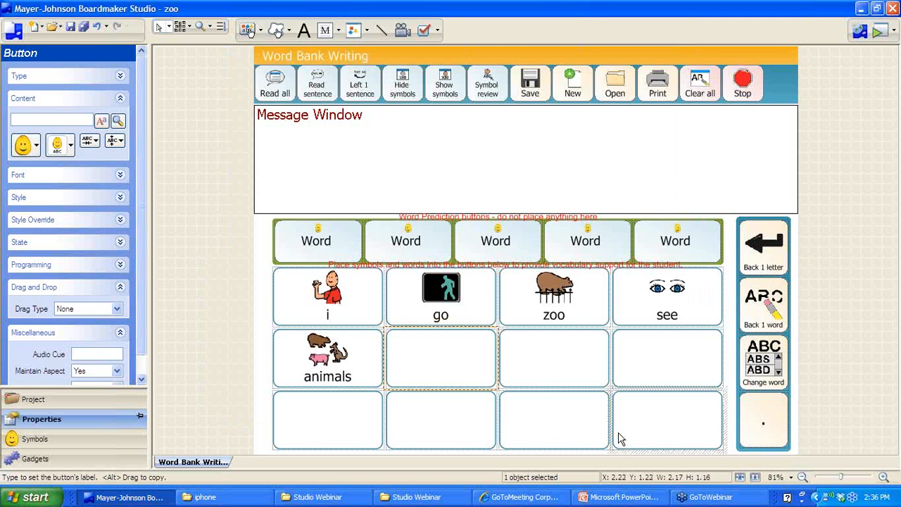
Add bear, tiger, giraffe, it and was cells with symbols, then view the was cell's actions
type("bear")
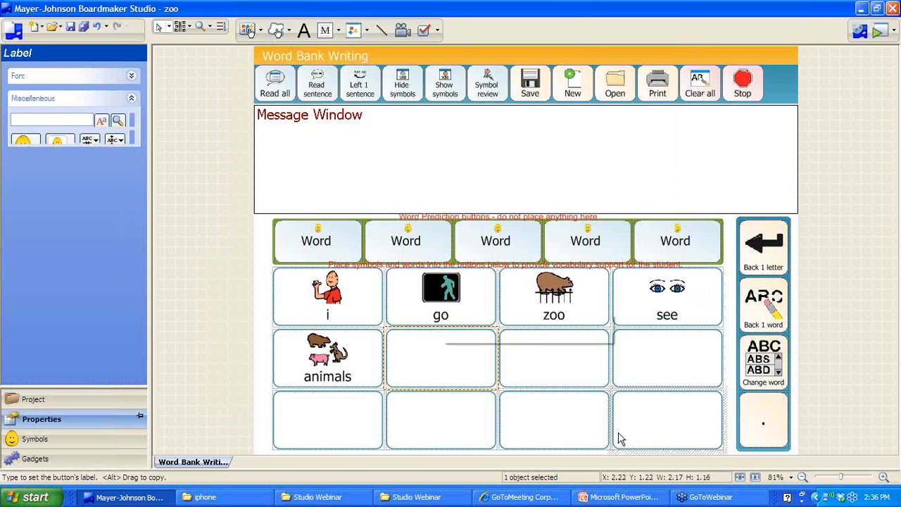
key("Return")
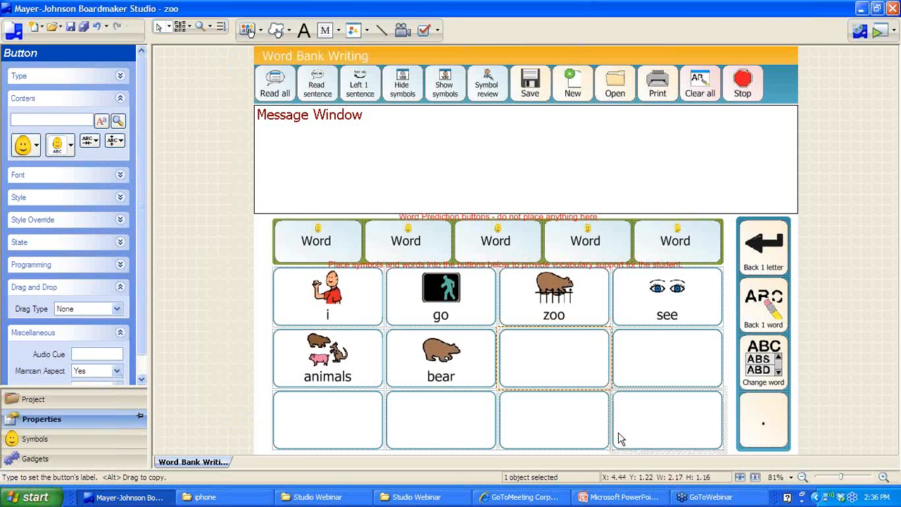
type("tiger")
key("Return")
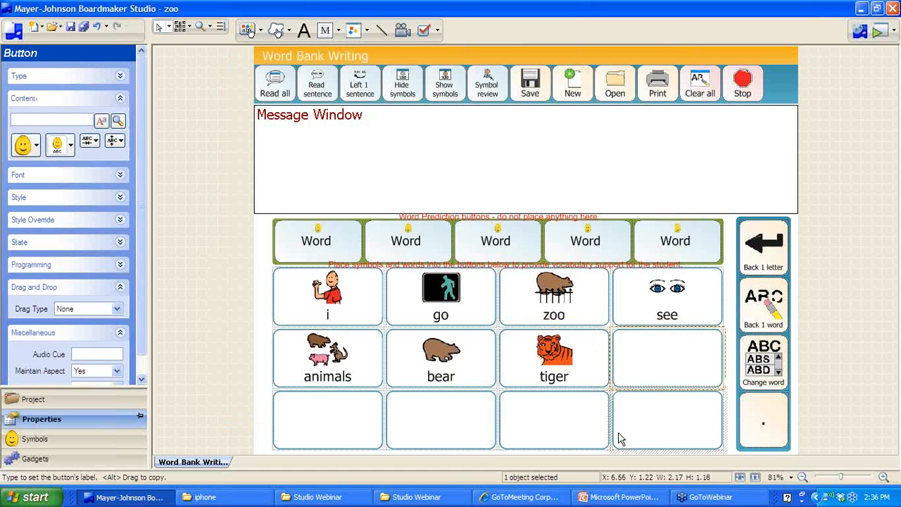
type("giraffe")
key("Return")
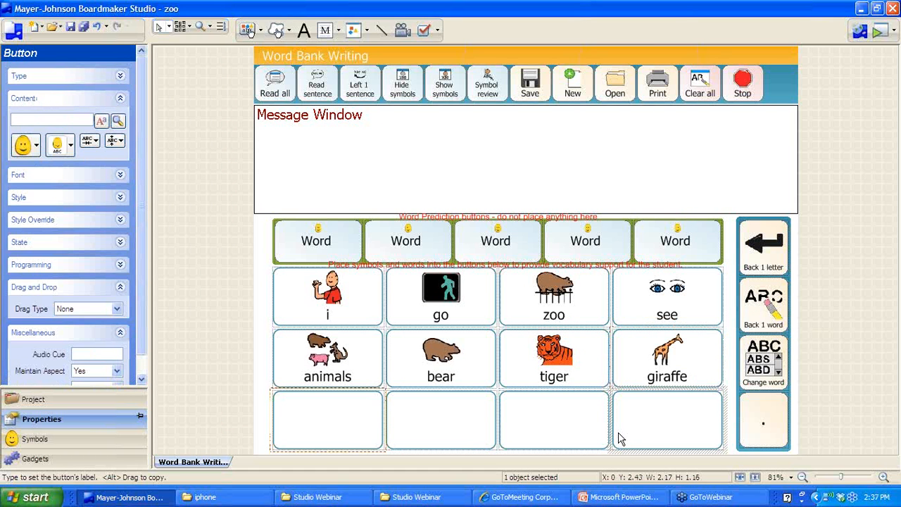
type("it")
key("Return")
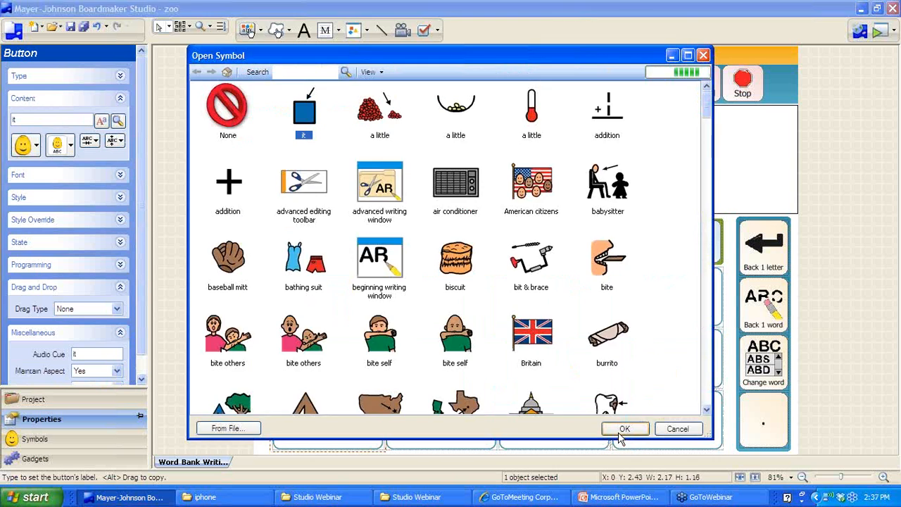
key("Return")
type("was")
key("Return")
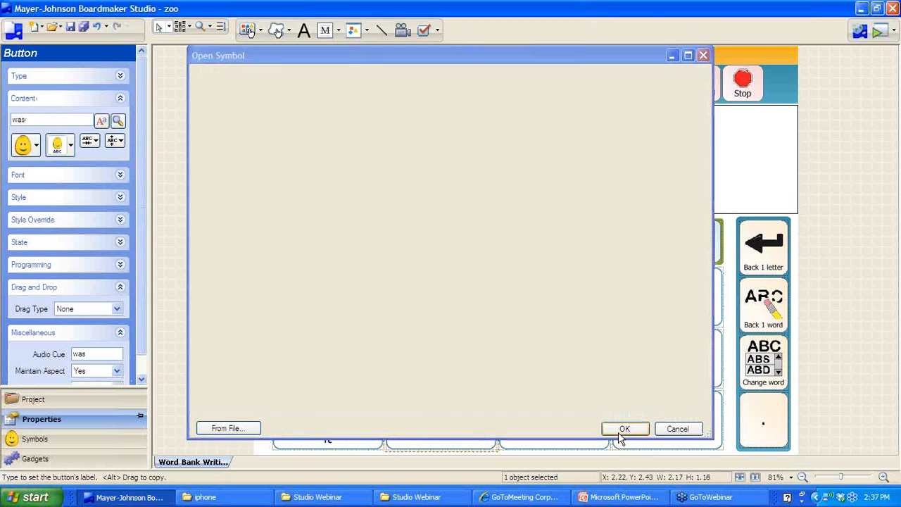
left_click(619, 433)
left_click(436, 436)
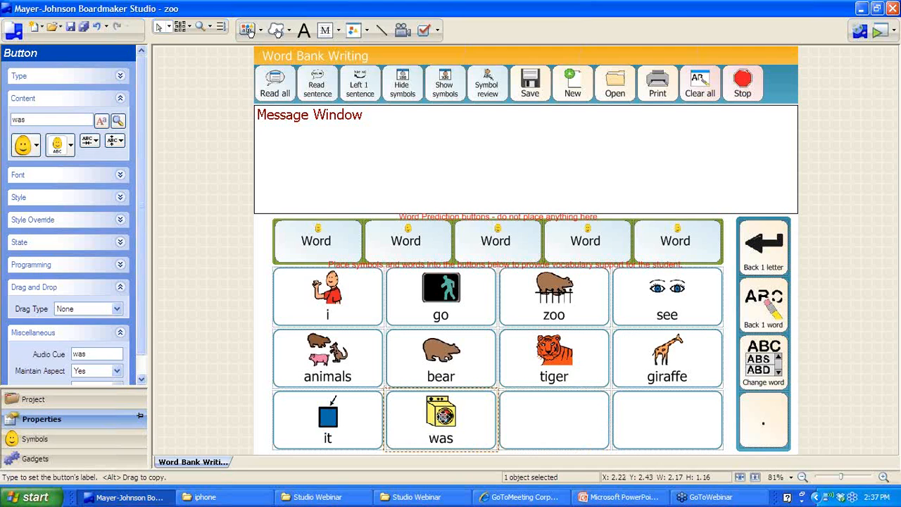
double_click(444, 417)
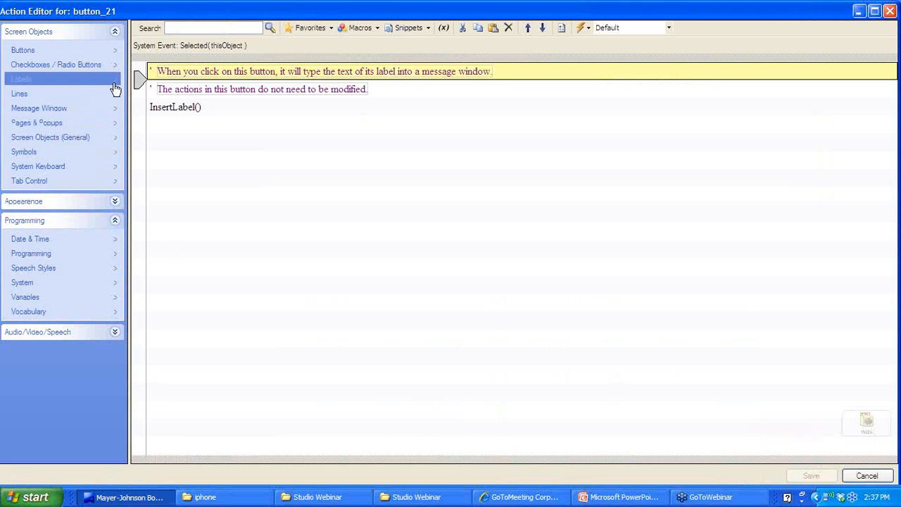
Dismiss the was cell's action editor and label the last two cells fun and bad with symbols
key("Escape")
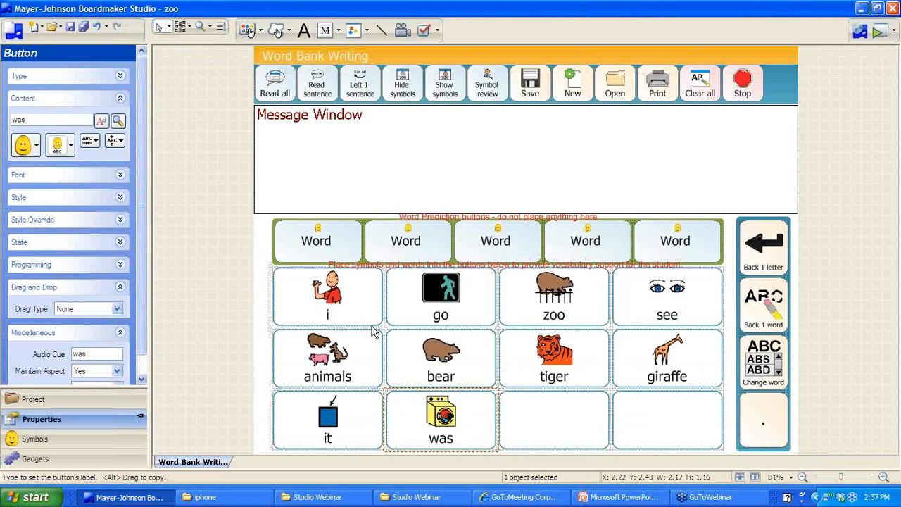
left_click(552, 442)
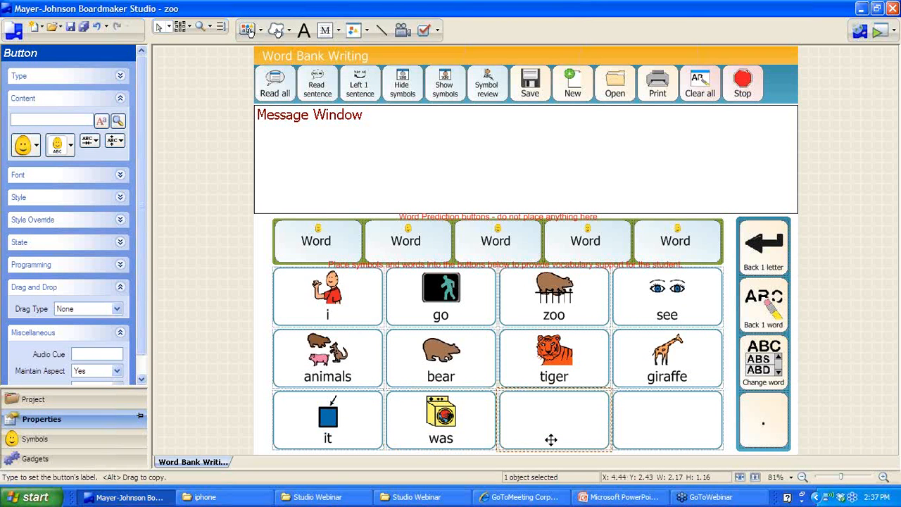
type("fun")
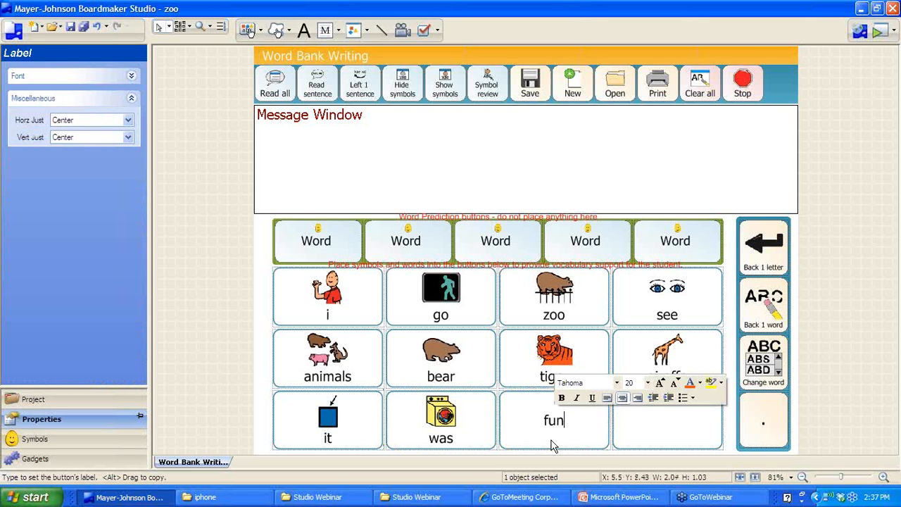
key("Return")
key("Return")
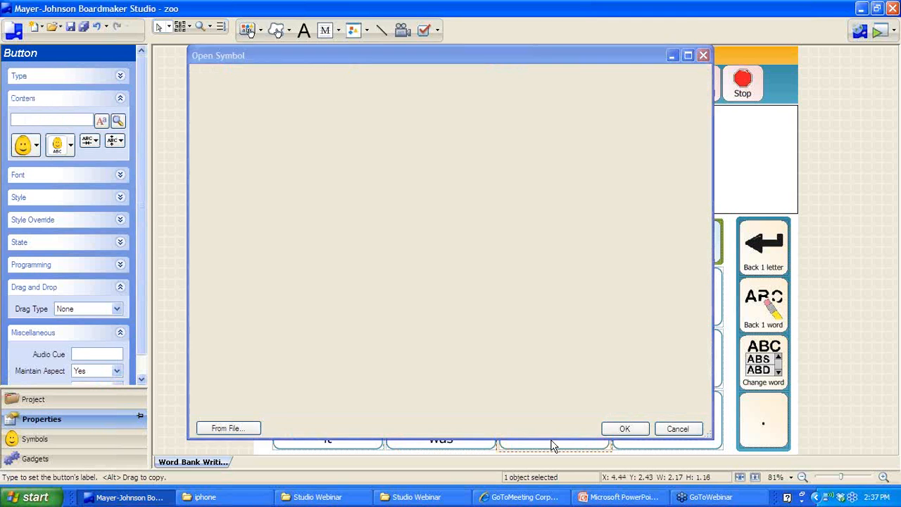
key("Tab")
type("bad")
key("Return")
key("Return")
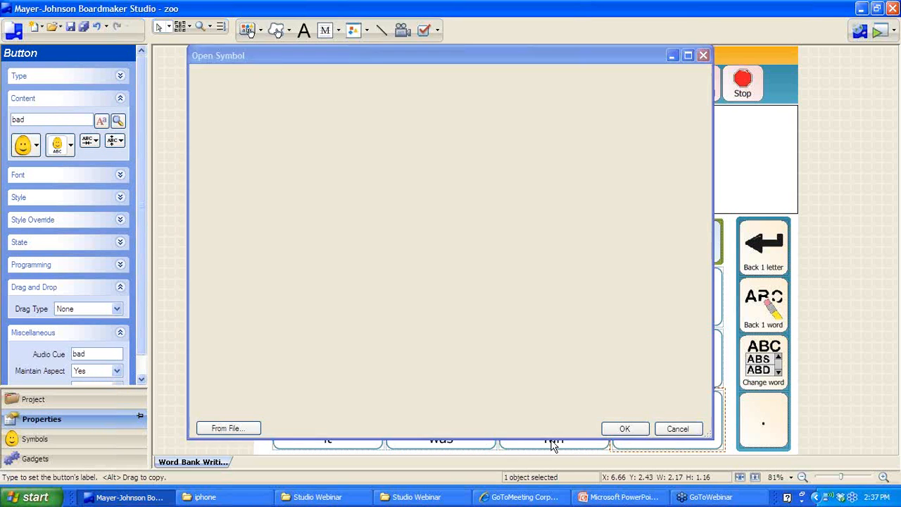
Play the zoo board and build 'I go zoo', deleting a mistakenly added tiger
left_click(880, 31)
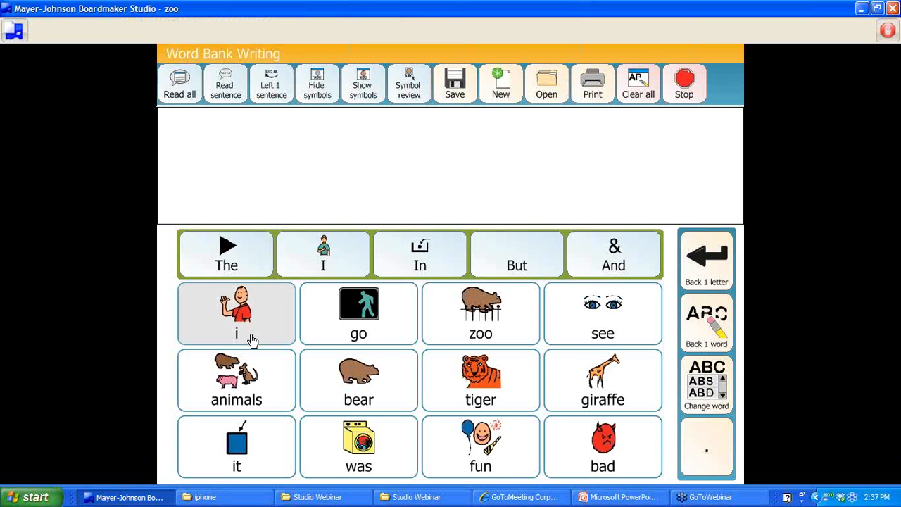
left_click(252, 340)
left_click(366, 342)
left_click(473, 378)
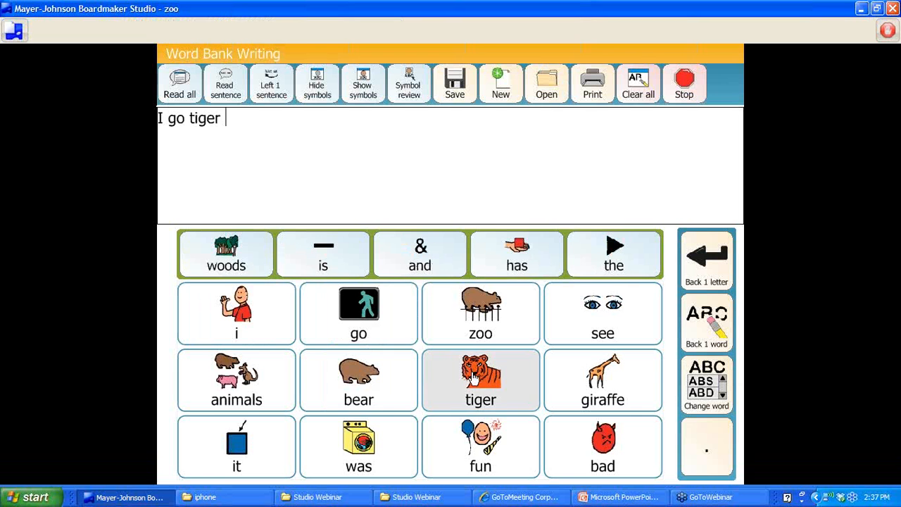
left_click(716, 273)
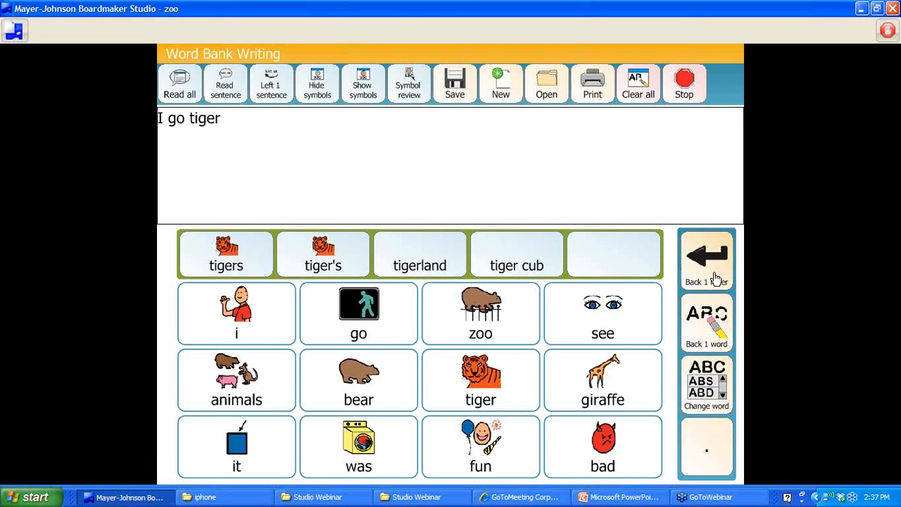
left_click(715, 275)
left_click(715, 275)
left_click(716, 277)
left_click(715, 276)
left_click(715, 277)
left_click(715, 276)
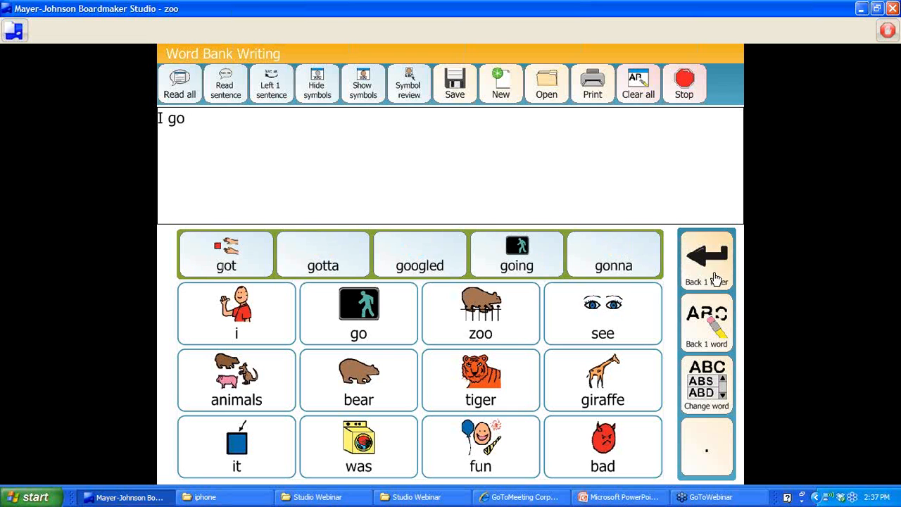
left_click(481, 322)
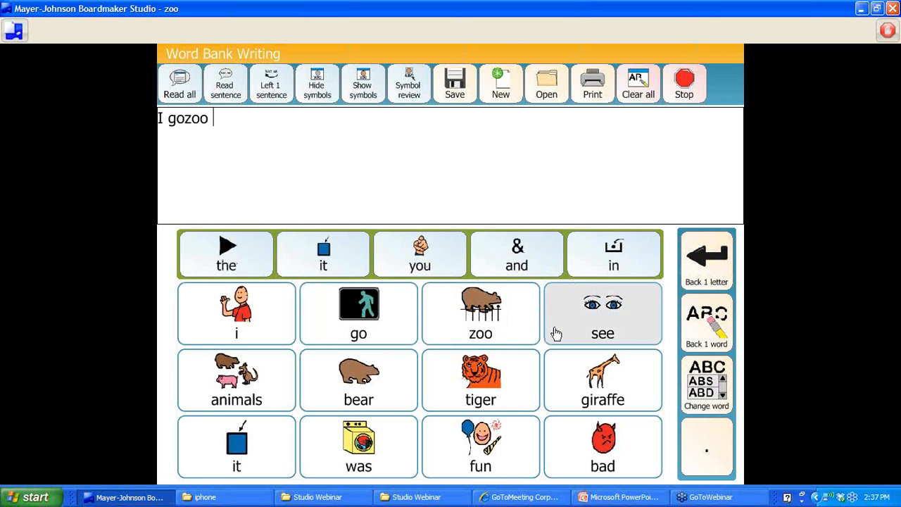
Continue the sentence with i, see, tiger, it, was, fun, then stop play mode
left_click(212, 318)
left_click(583, 322)
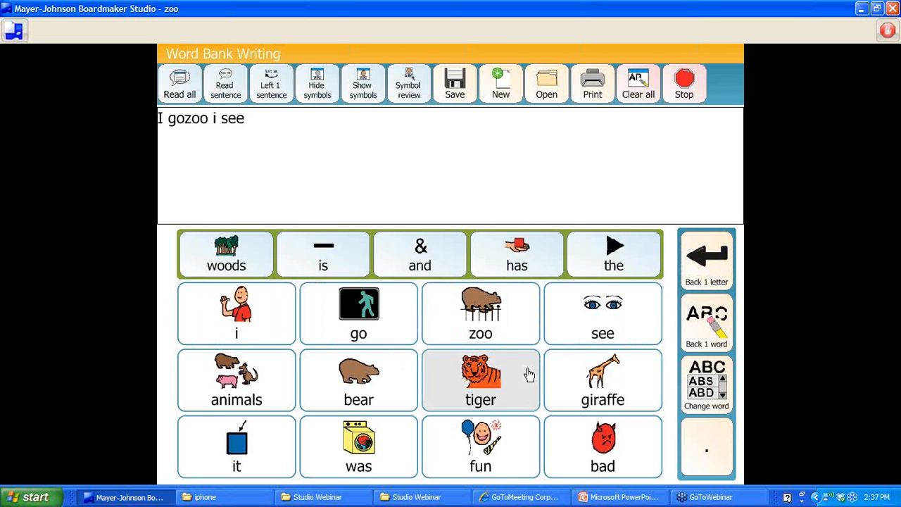
left_click(529, 372)
left_click(249, 467)
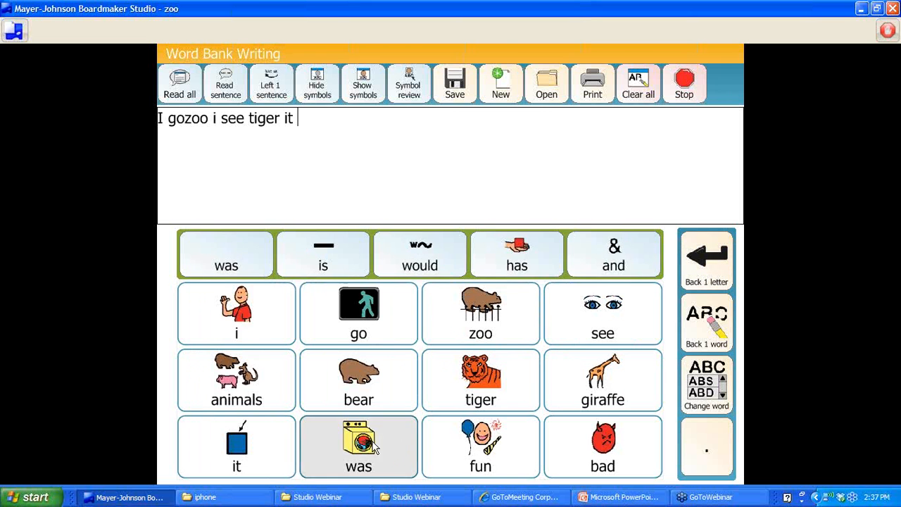
left_click(380, 446)
left_click(464, 444)
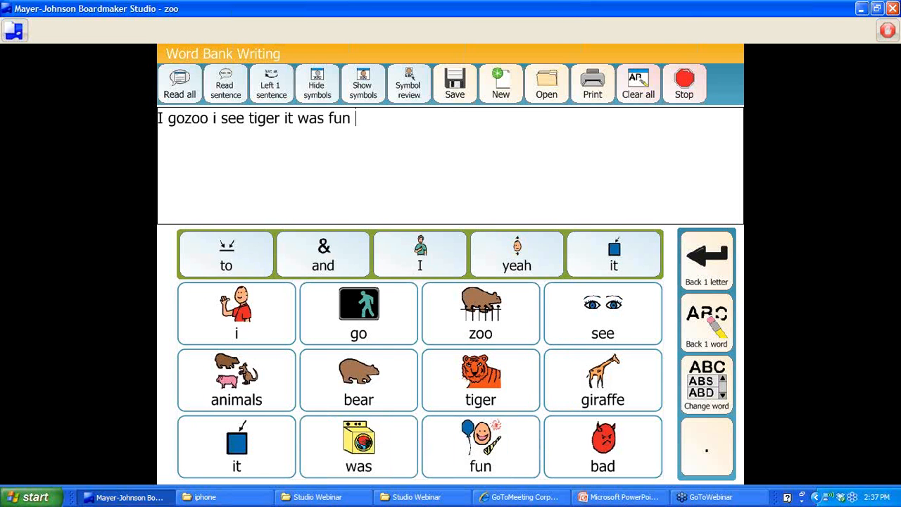
left_click(693, 83)
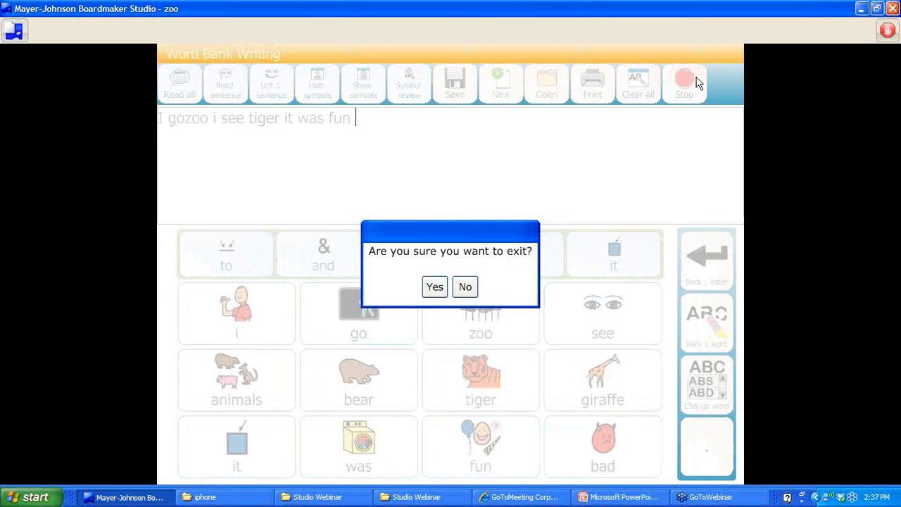
left_click(434, 288)
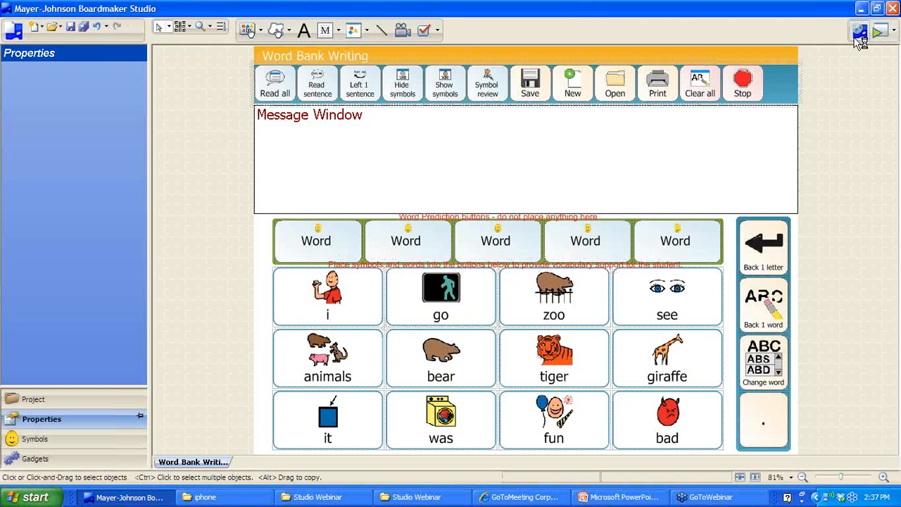
From Connect, create the scramble project from the Writing > Sentence Scramble (SAMPLE) template
left_click(858, 36)
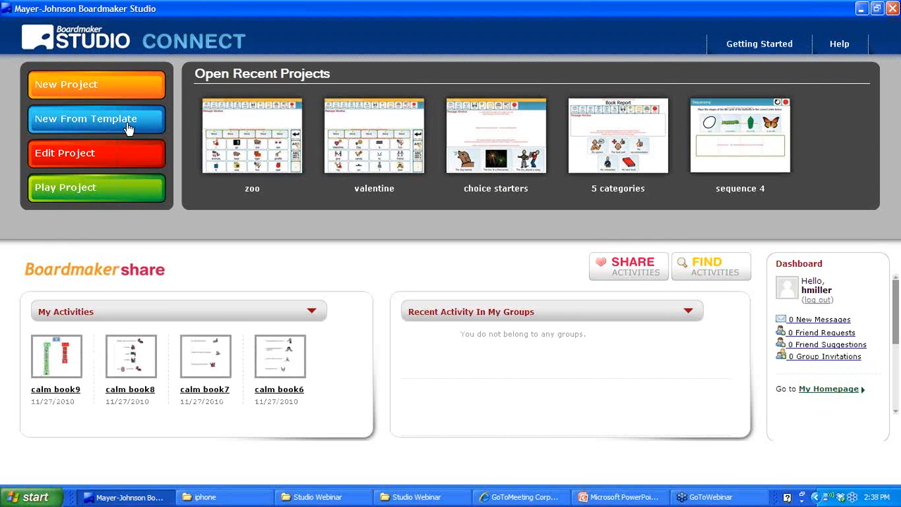
left_click(128, 128)
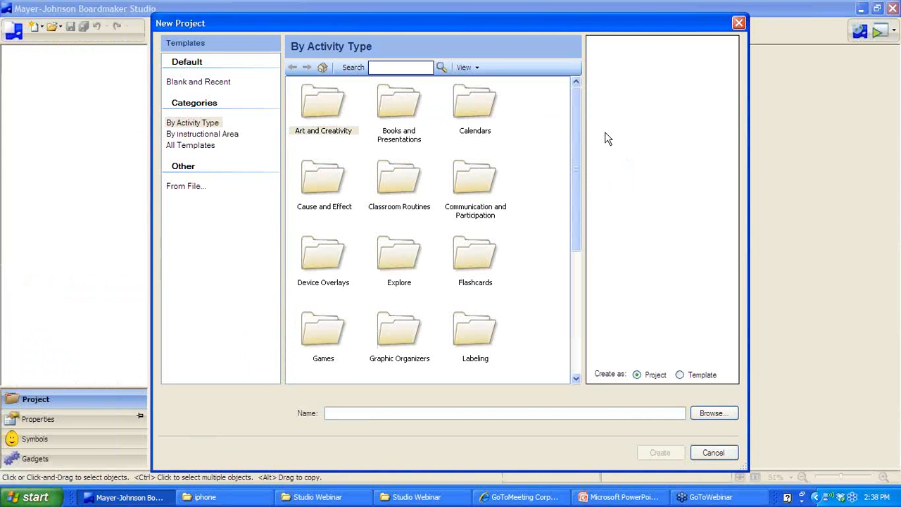
left_click_drag(577, 153, 571, 297)
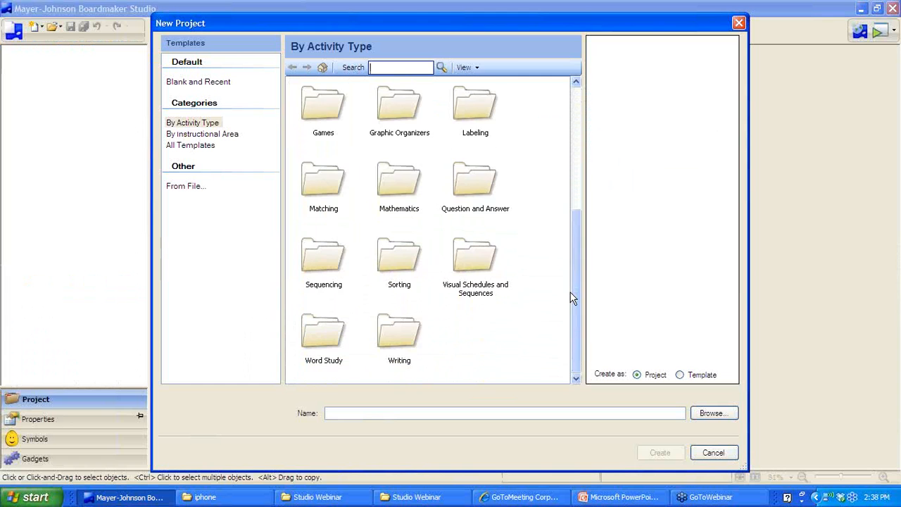
left_click(390, 342)
double_click(391, 343)
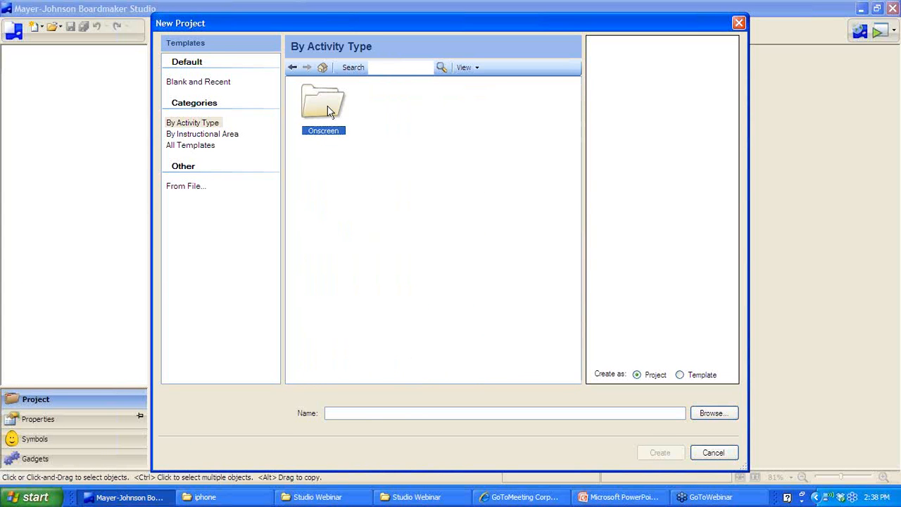
left_click_drag(576, 142, 559, 360)
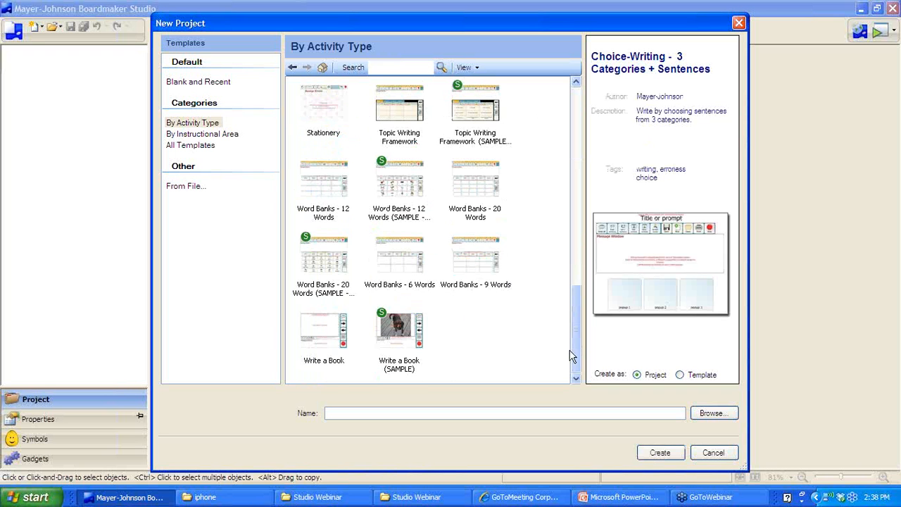
left_click_drag(574, 356, 574, 294)
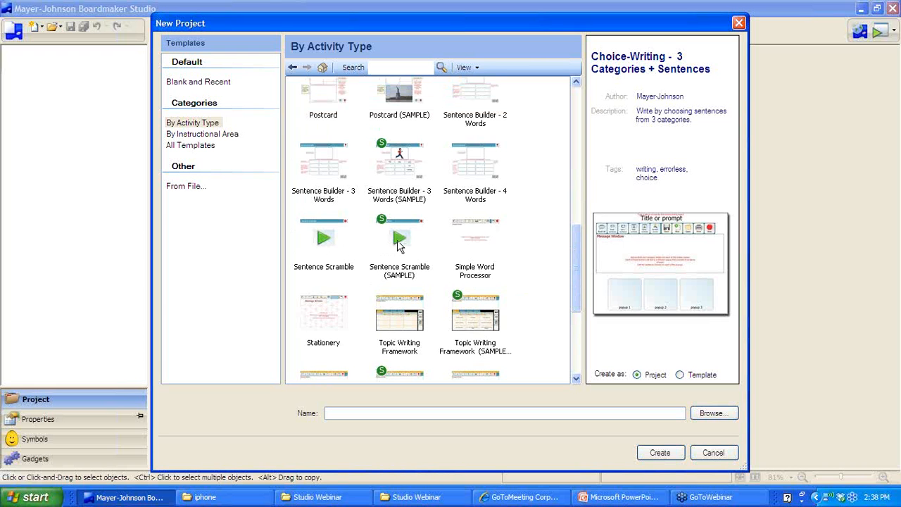
left_click(397, 241)
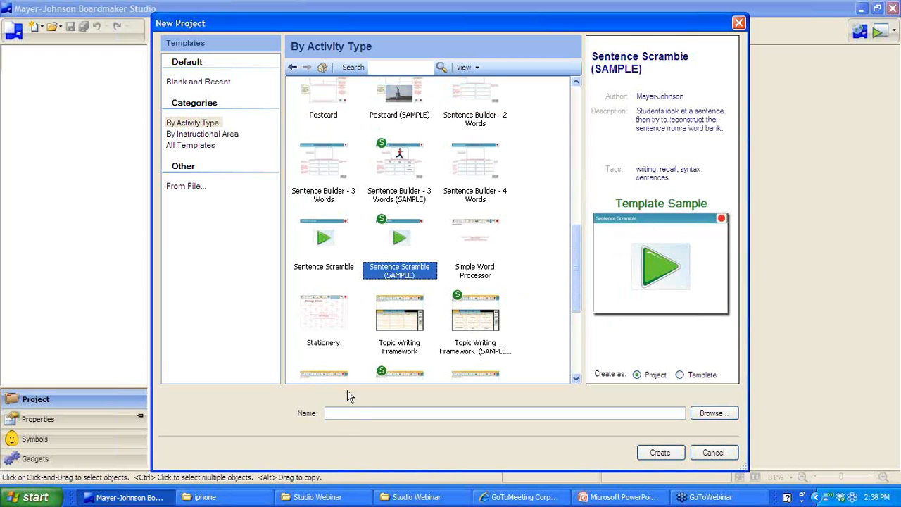
left_click(346, 413)
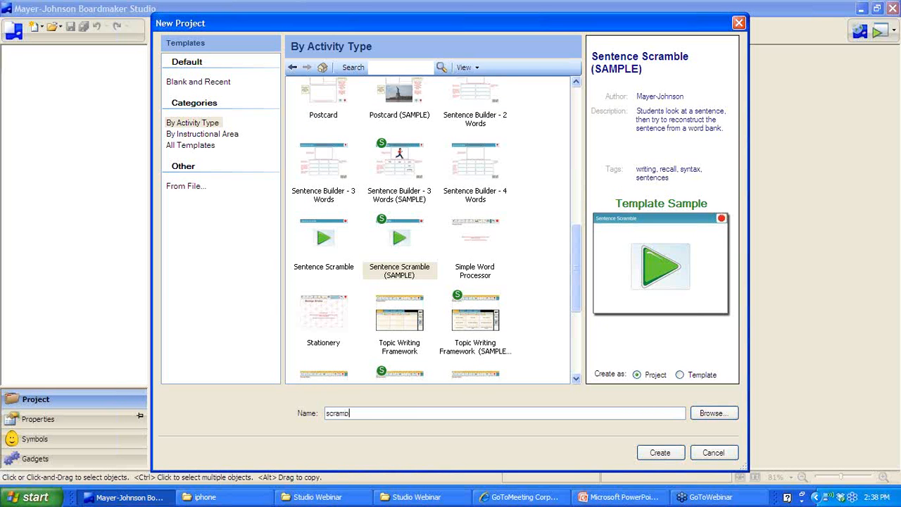
key("Return")
key("Return")
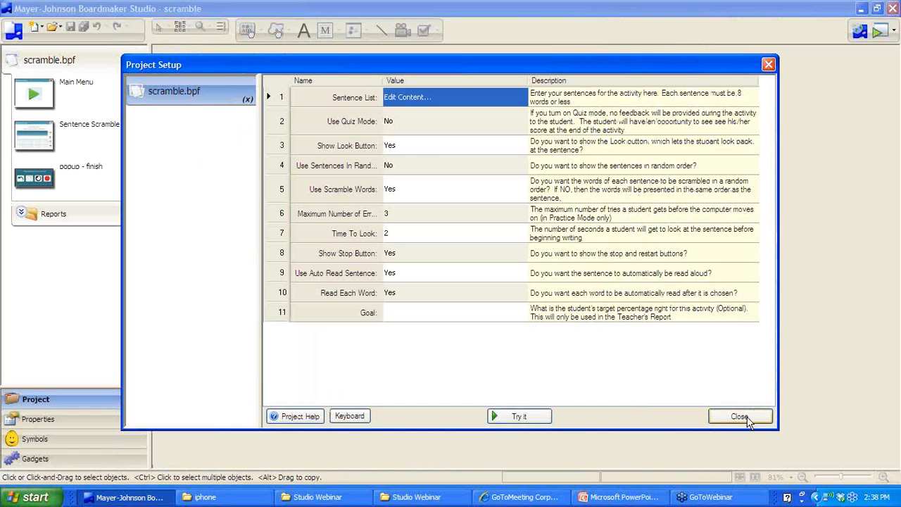
Play the scramble activity, building 'My friend is here.' from its tiles, then request Project Setup
left_click(500, 416)
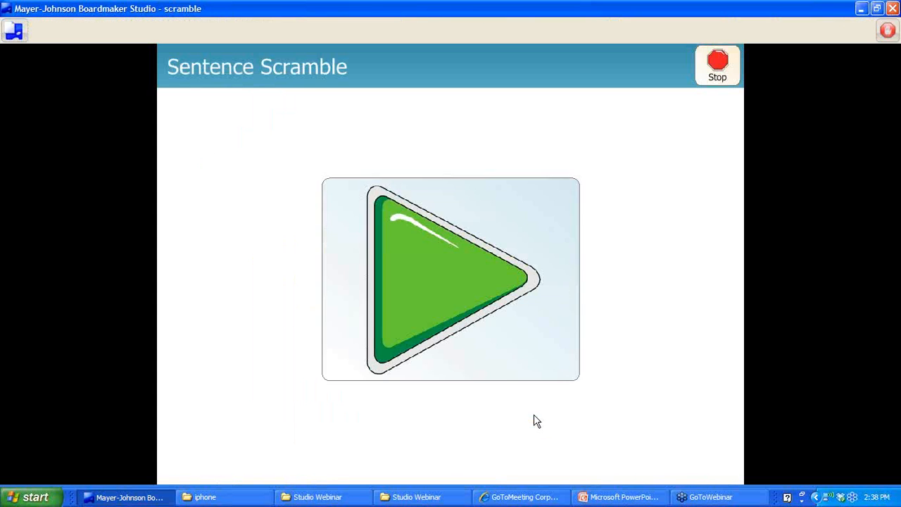
left_click(405, 253)
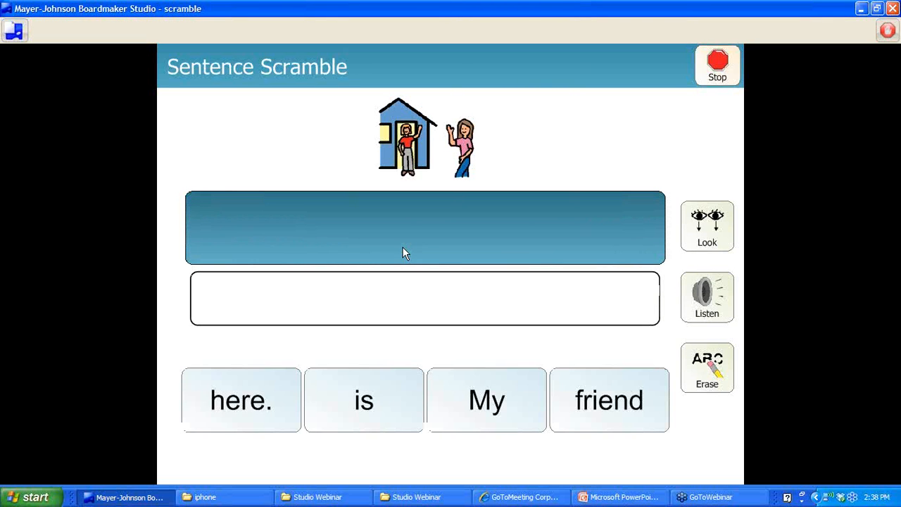
left_click(503, 397)
left_click(603, 411)
left_click(361, 407)
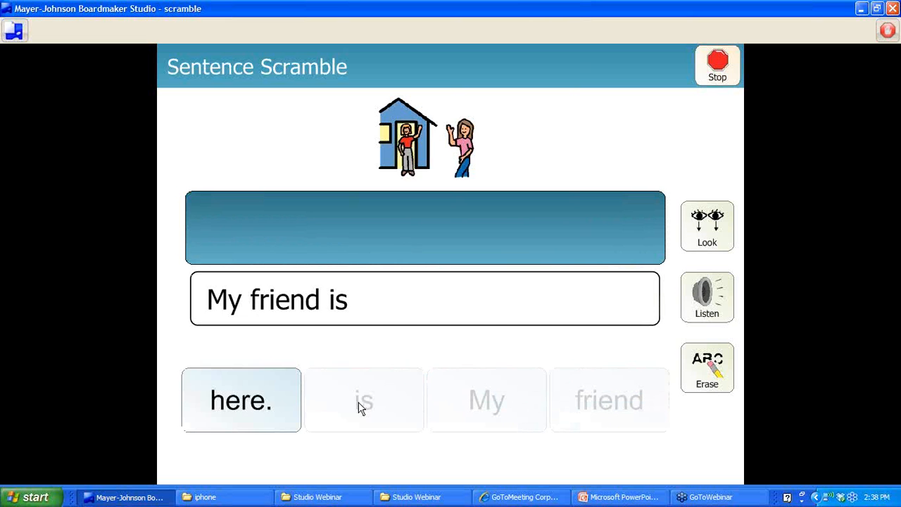
left_click(206, 408)
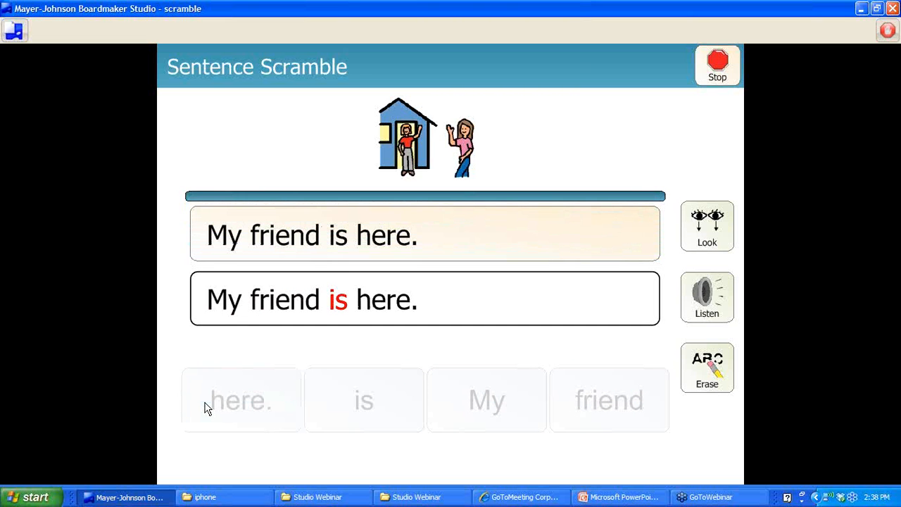
left_click(14, 34)
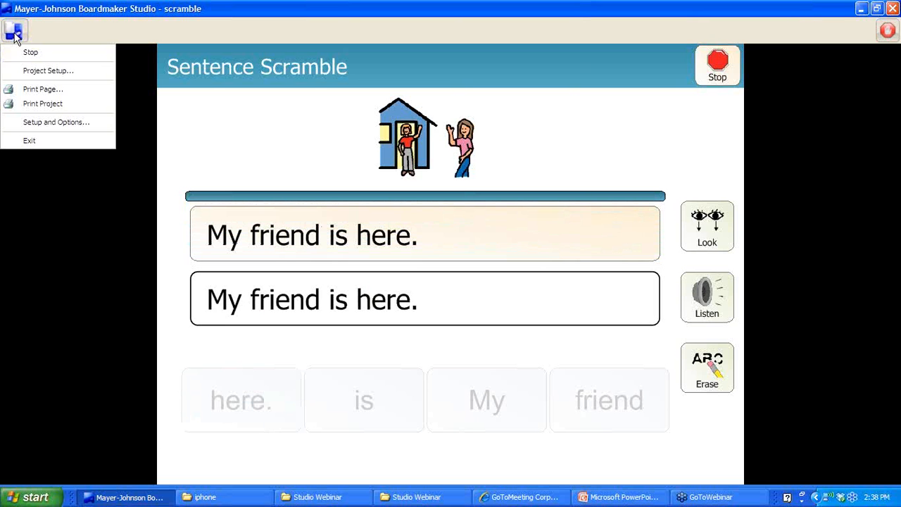
left_click(32, 74)
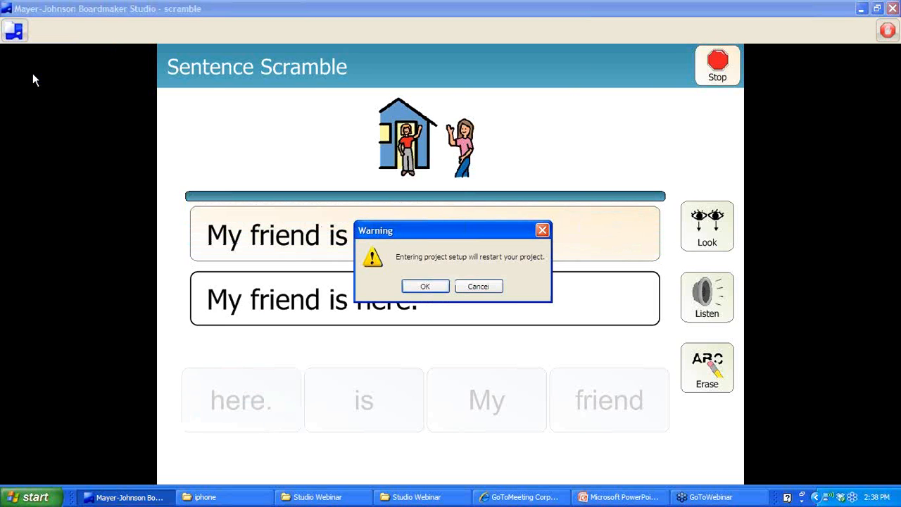
Retype the first scramble sentence as 'My friend lives there.' while keeping its existing picture
left_click(421, 286)
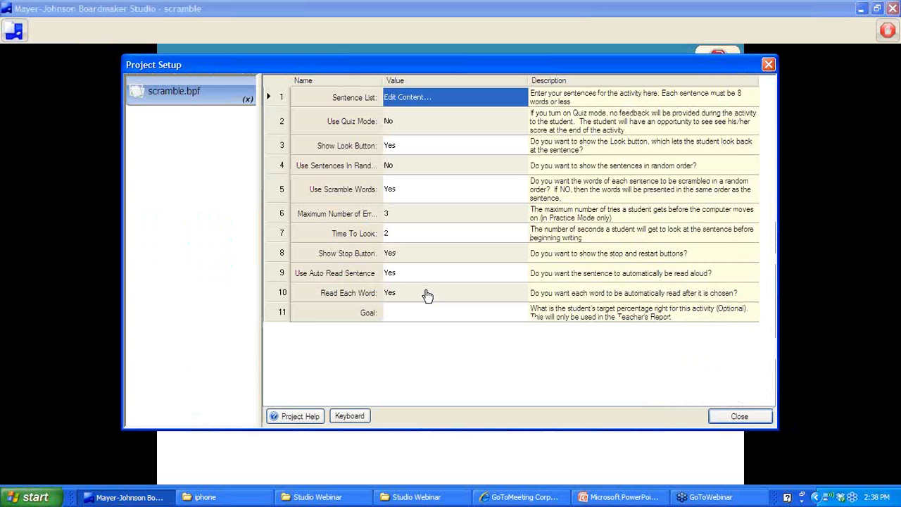
left_click(411, 100)
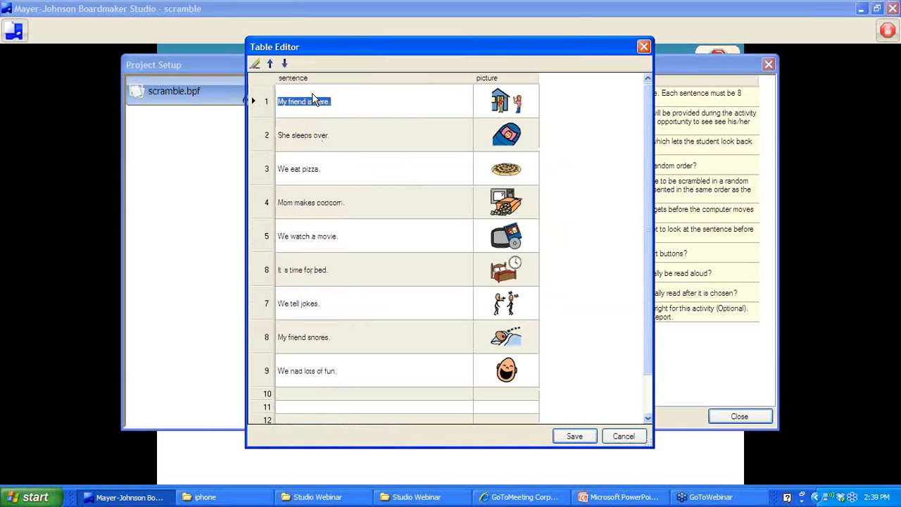
type("my")
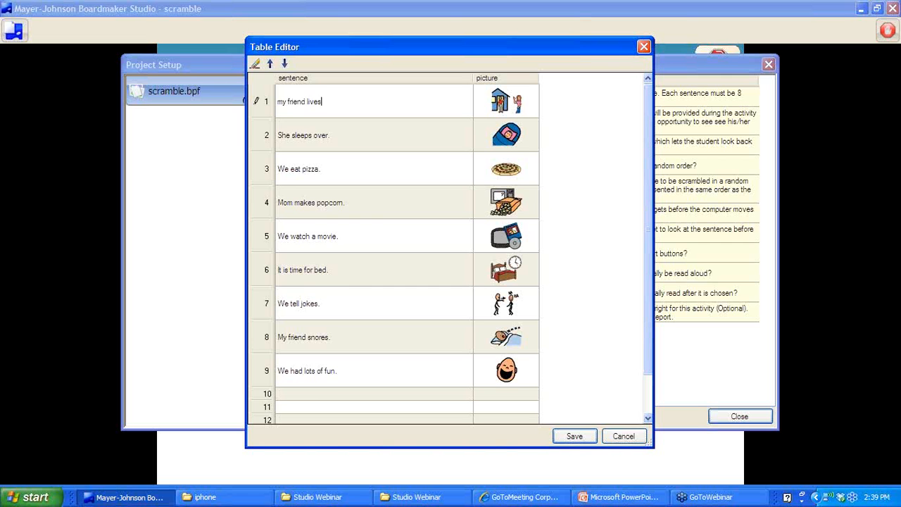
key("BackSpace")
key("BackSpace")
type("M")
double_click(501, 102)
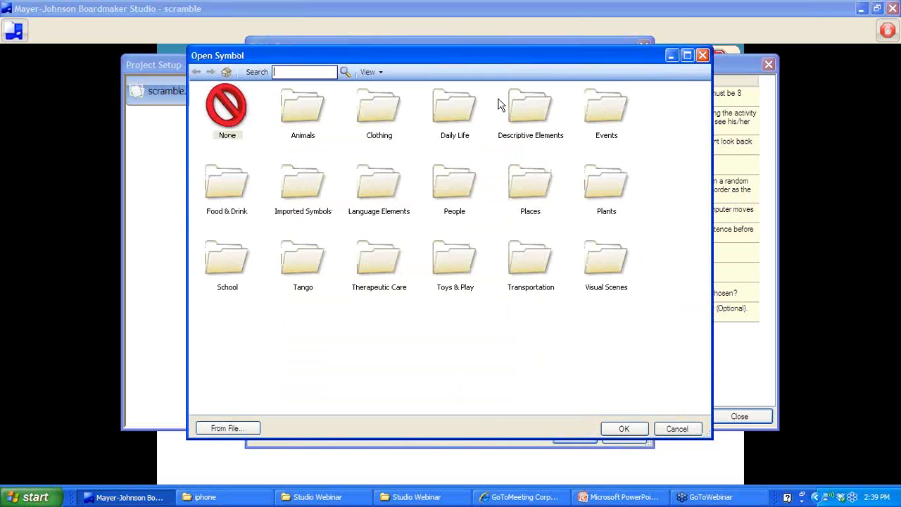
left_click(677, 429)
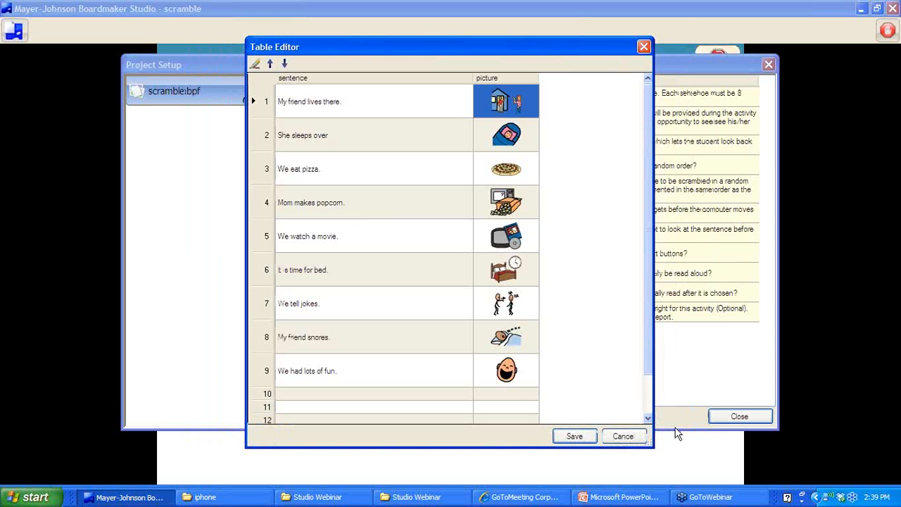
Save the sentence list, set Use Sentences In Random order to Yes, and briefly preview the activity
left_click(590, 436)
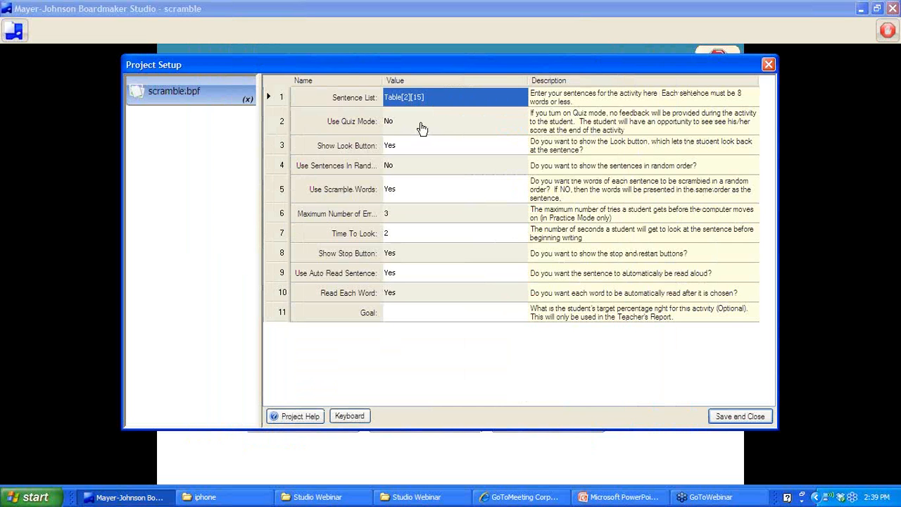
left_click(391, 171)
left_click(394, 173)
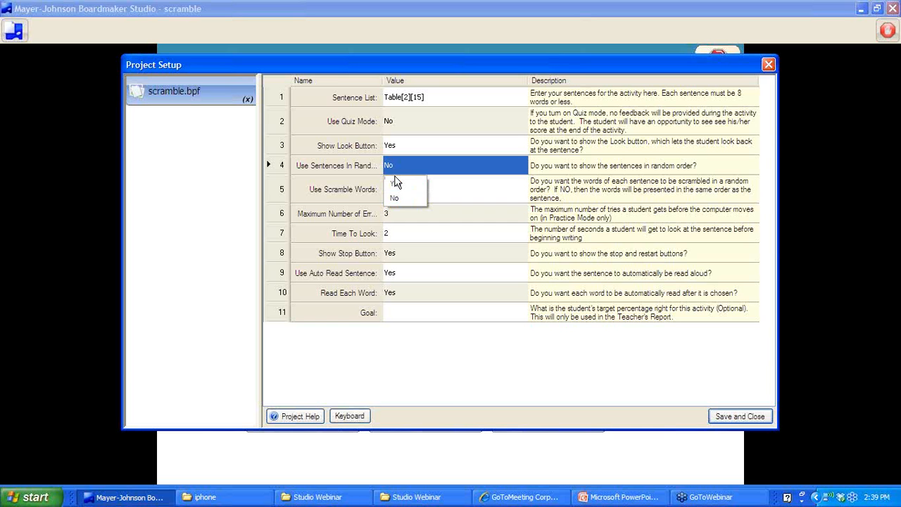
left_click(394, 184)
left_click(750, 419)
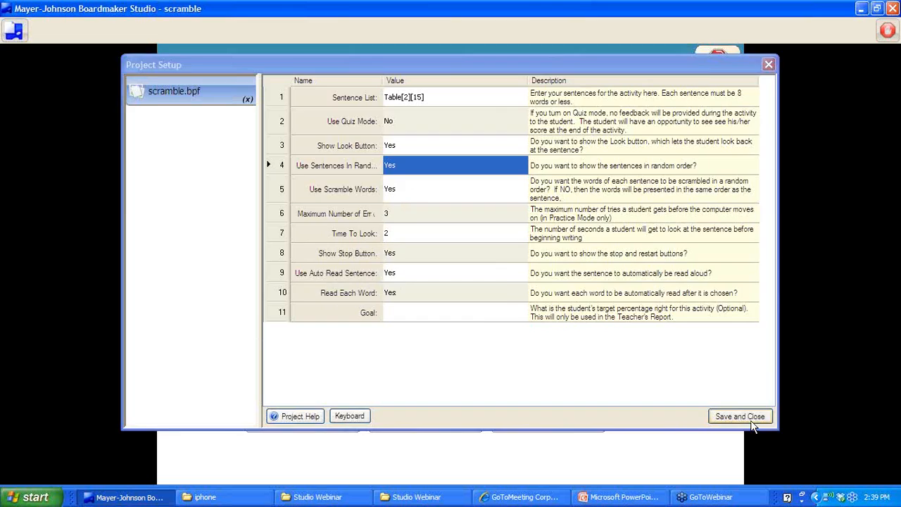
left_click(885, 30)
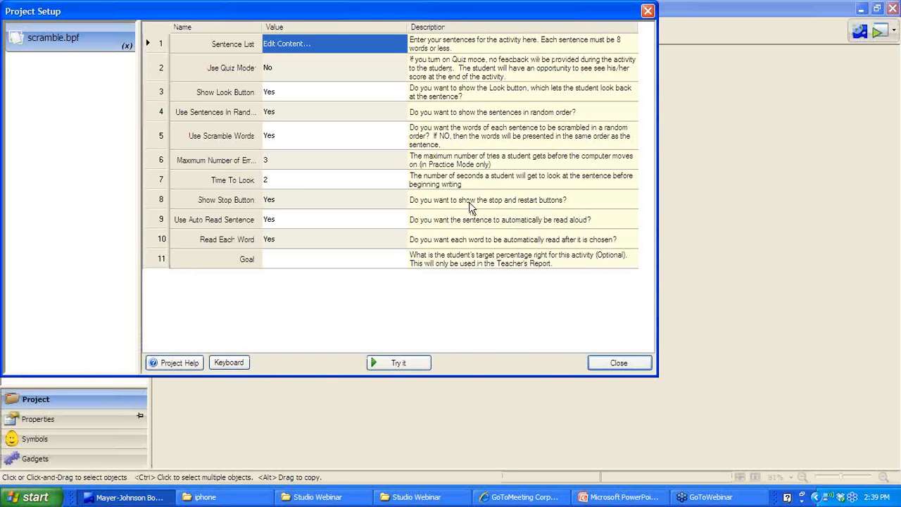
Close the scramble Project Setup to return to the Studio Connect start screen
left_click(614, 362)
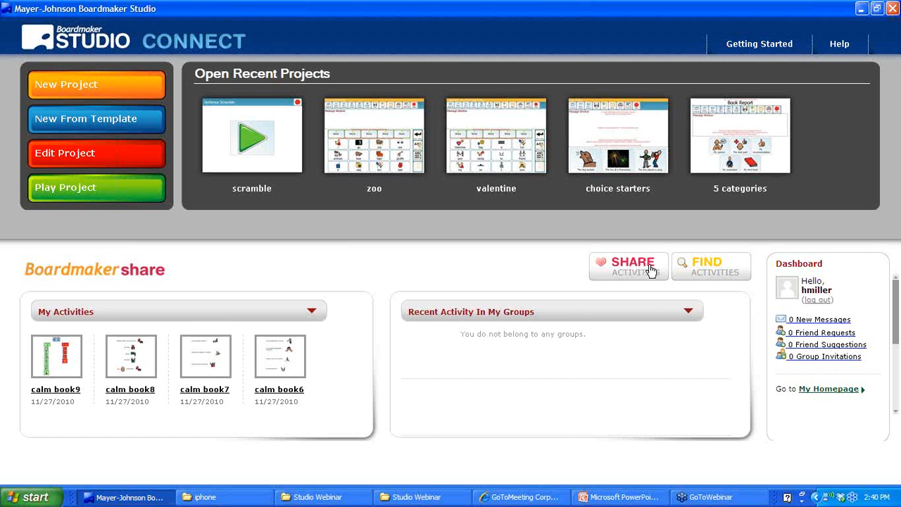
Open Boardmaker Share full-screen and search activities for 'core words'
left_click(703, 271)
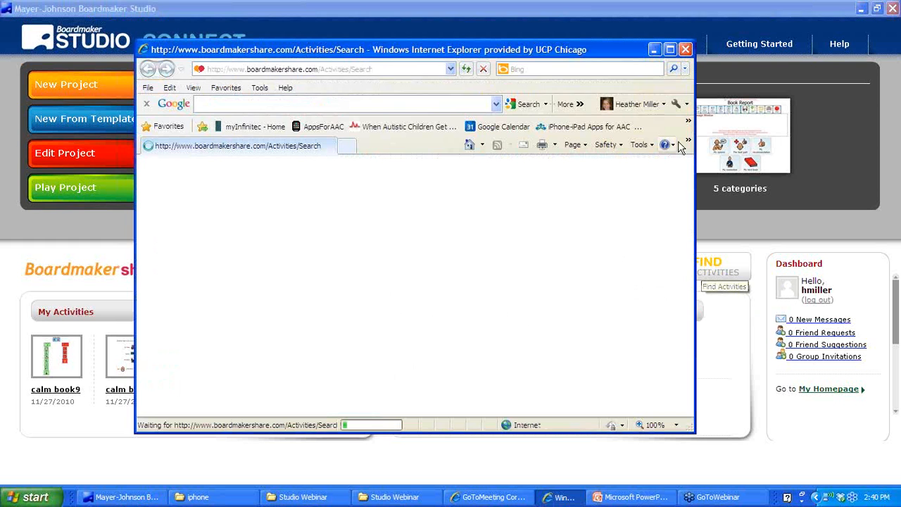
left_click(670, 49)
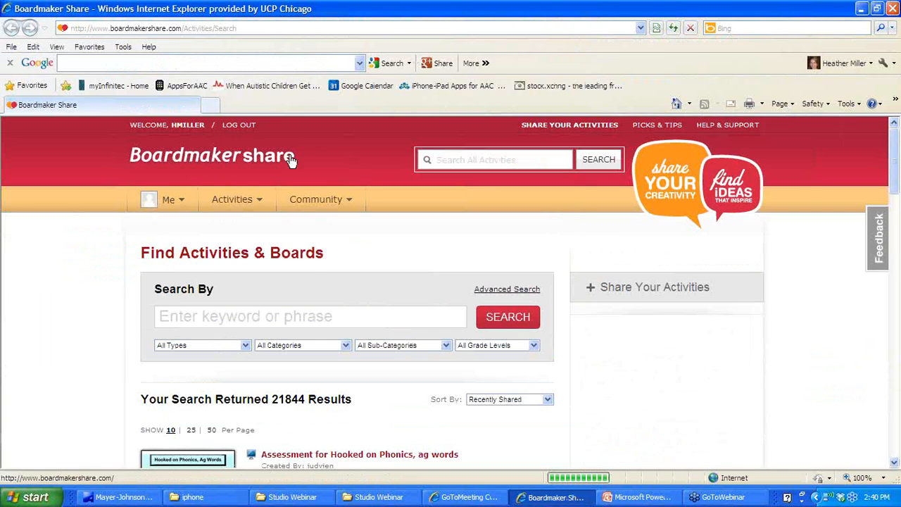
left_click(175, 320)
type("c")
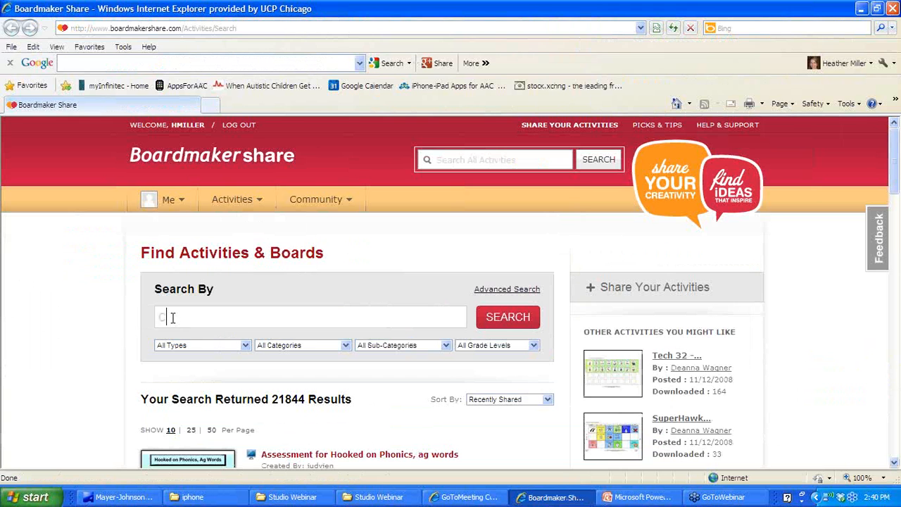
type("ore words")
left_click(506, 323)
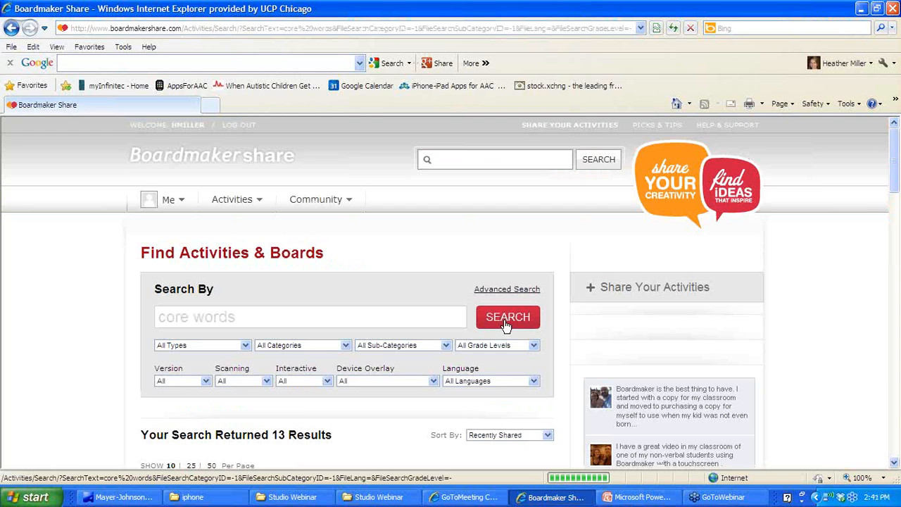
Scroll the core words results down to the Go-talk entry
left_click(894, 462)
scroll(895, 465, "down", 6)
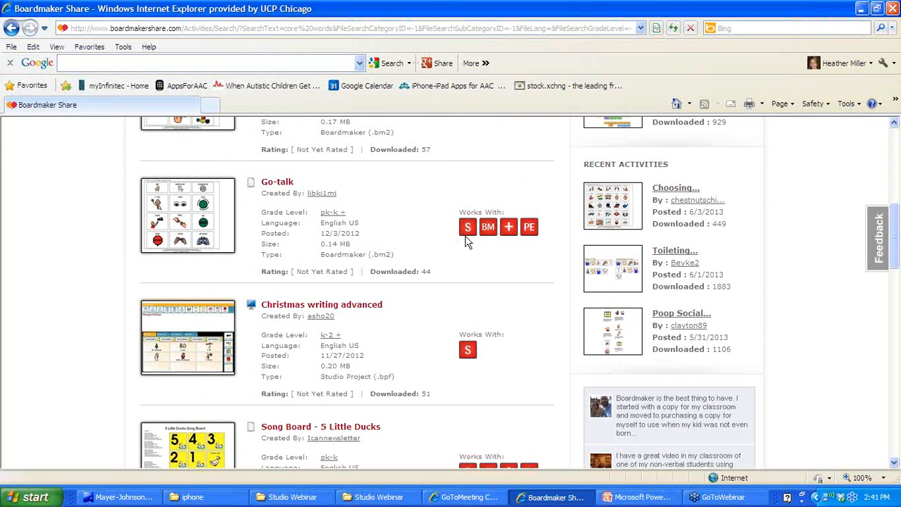
mouse_move(469, 238)
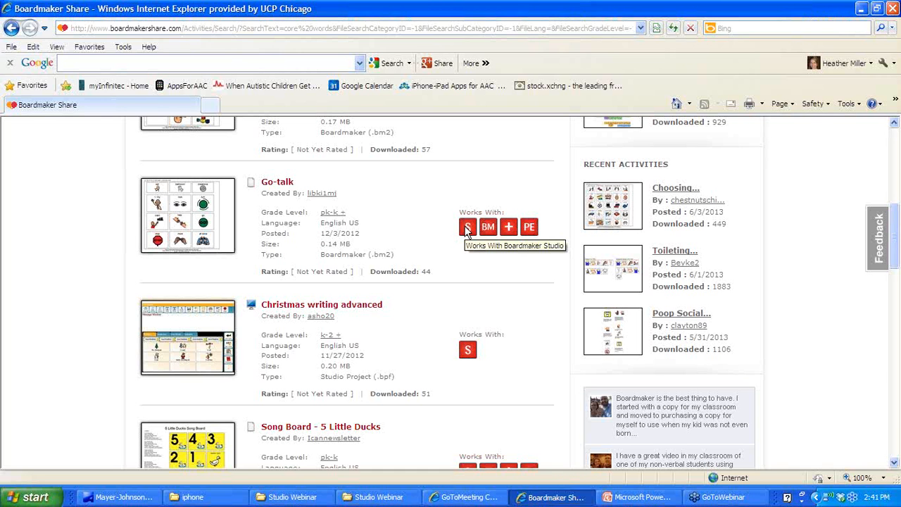
mouse_move(467, 351)
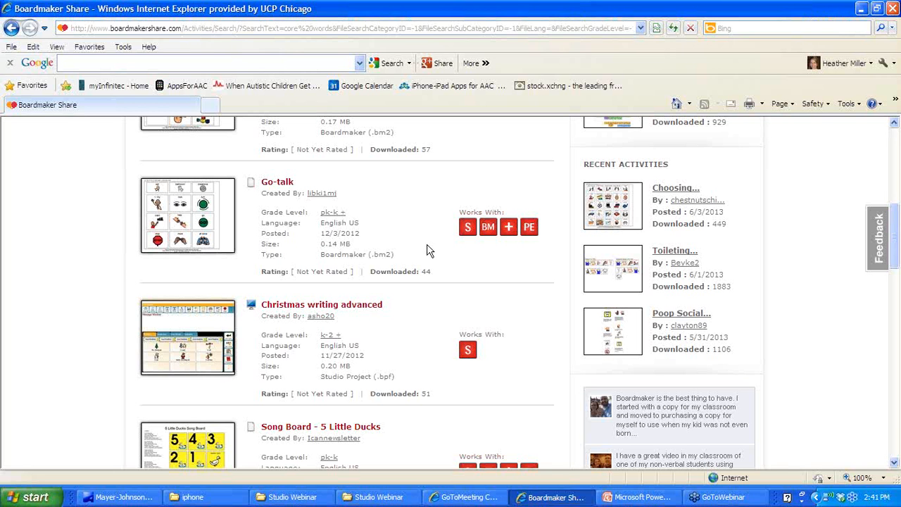
Save the Go-talk.bm2 activity to the Desktop, then minimize the browser and Studio windows
left_click(278, 182)
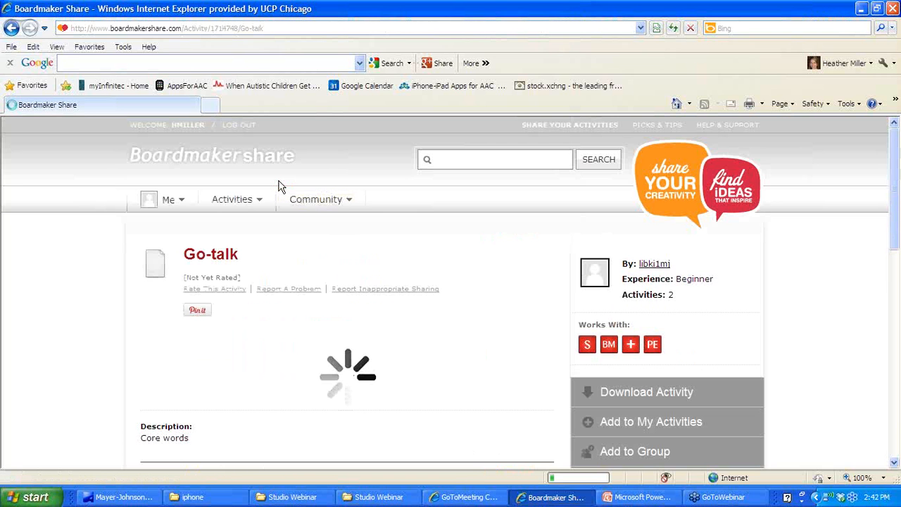
left_click(641, 396)
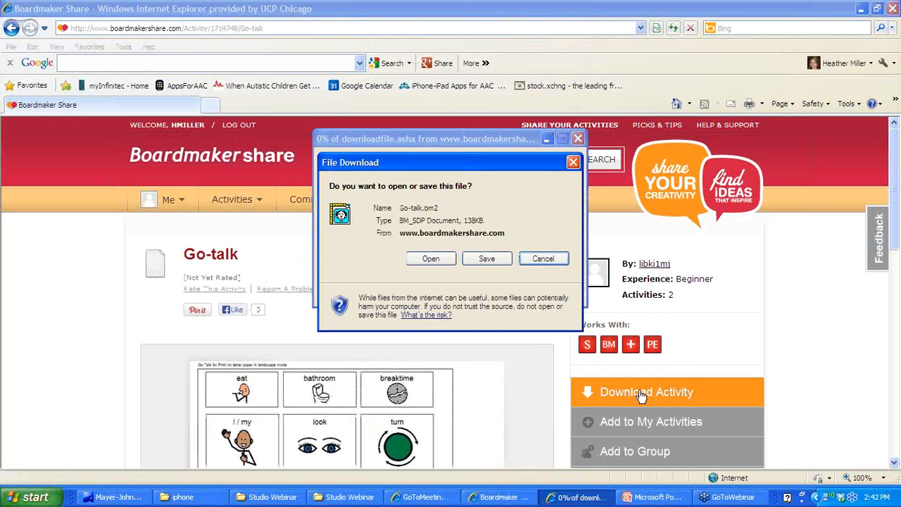
left_click(486, 258)
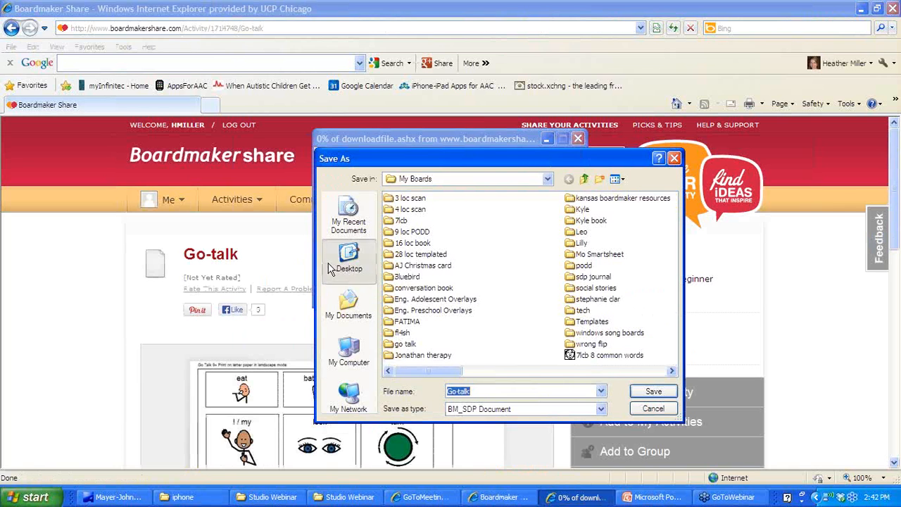
left_click(348, 257)
left_click(646, 394)
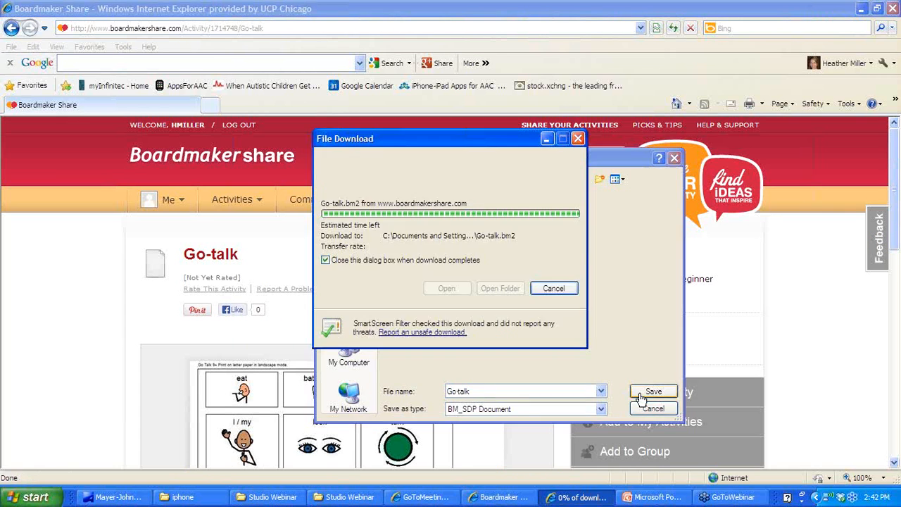
left_click(861, 8)
left_click(862, 9)
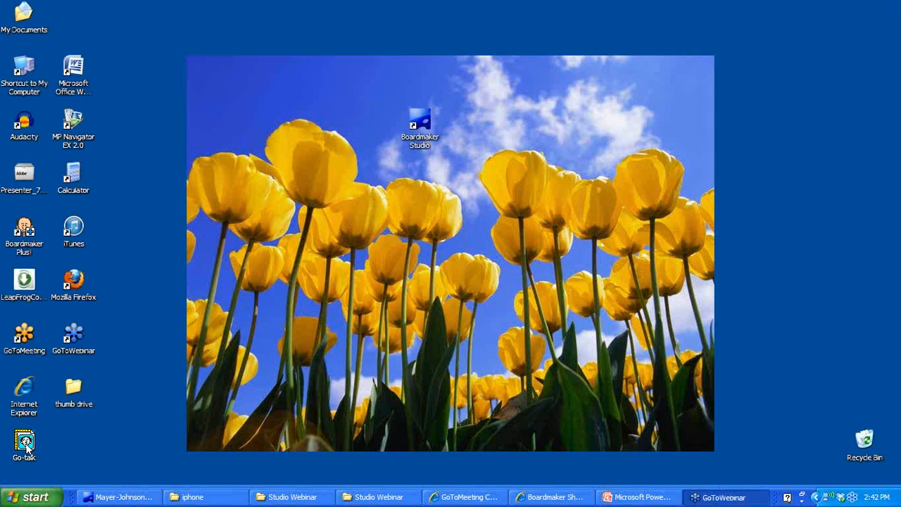
Create a new Blank project named go talk with an empty Standard Monitor (4:3) first page
left_click(109, 498)
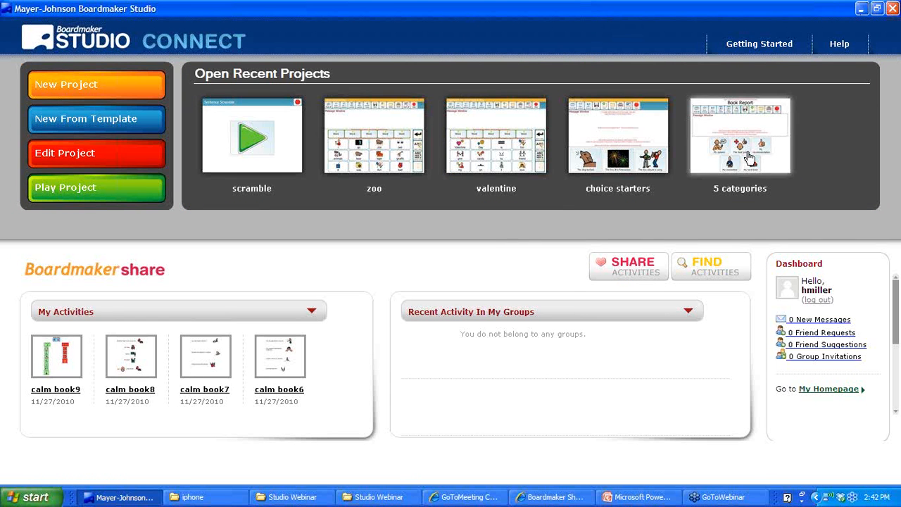
left_click(91, 86)
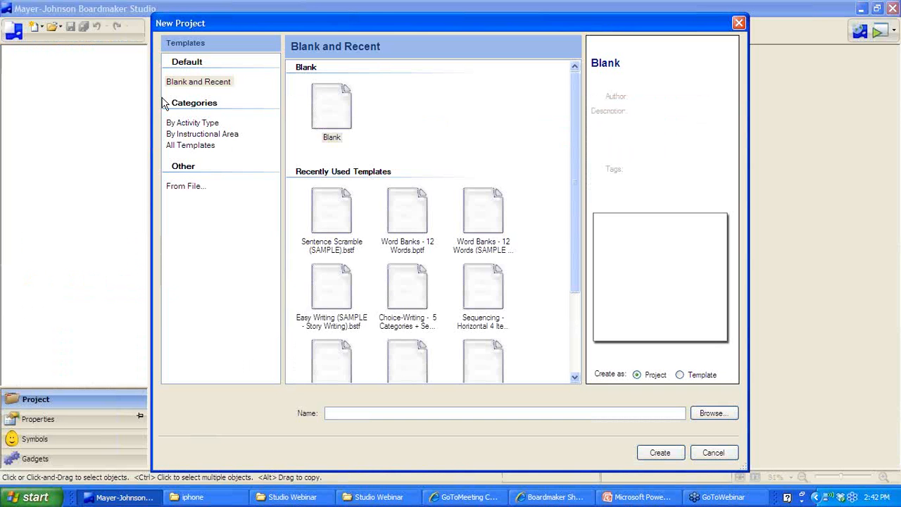
left_click(331, 116)
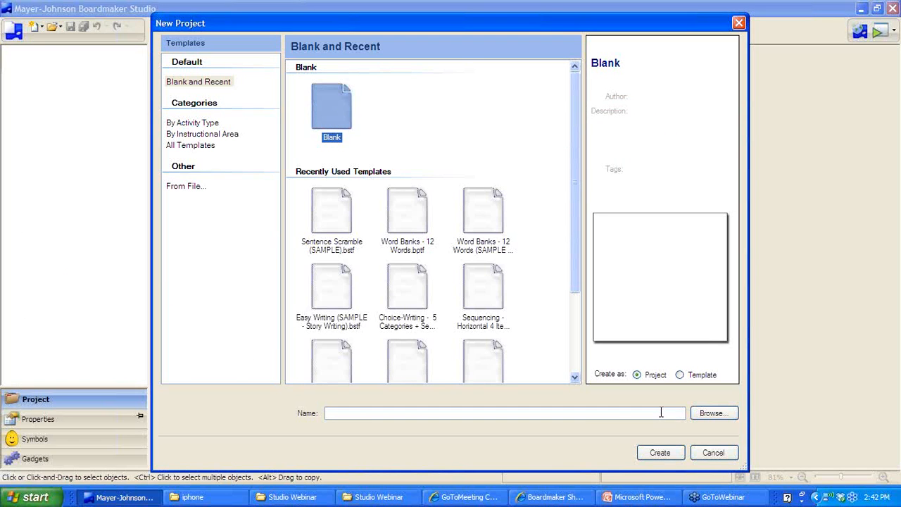
left_click(662, 413)
type("gp talk")
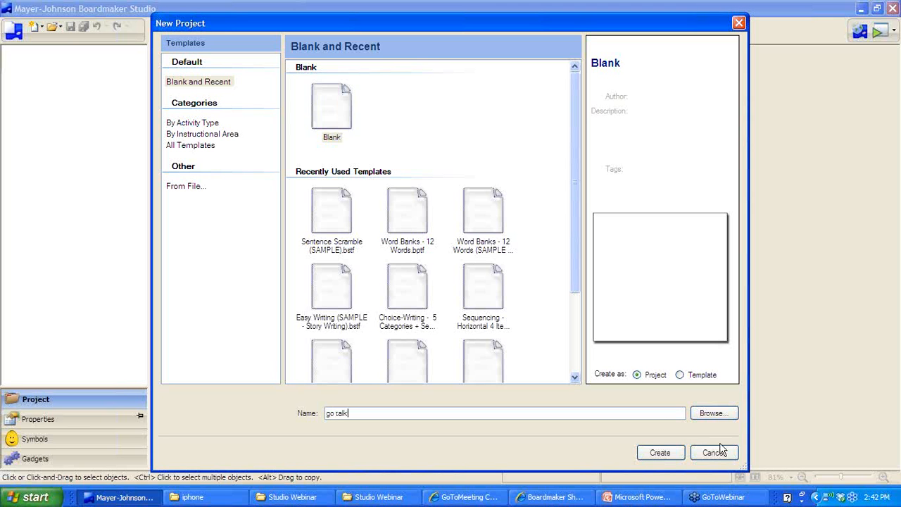
left_click(662, 454)
left_click(397, 288)
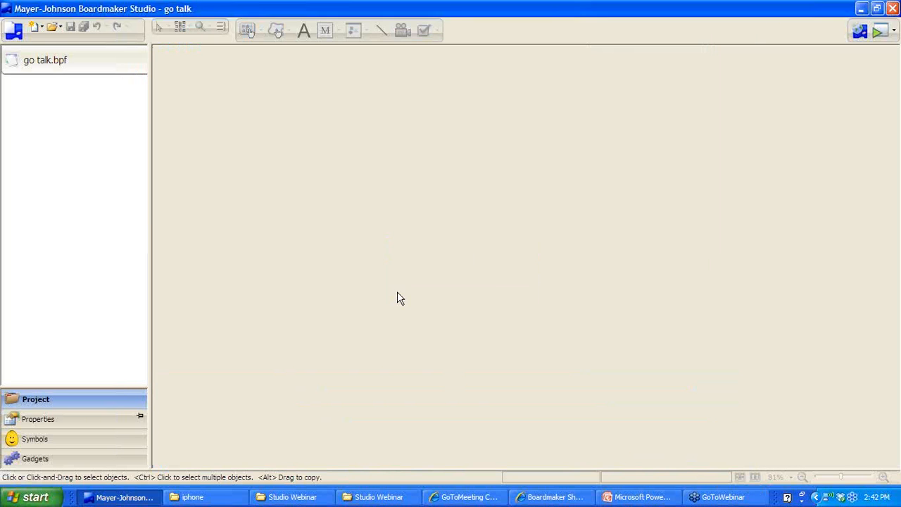
left_click(665, 454)
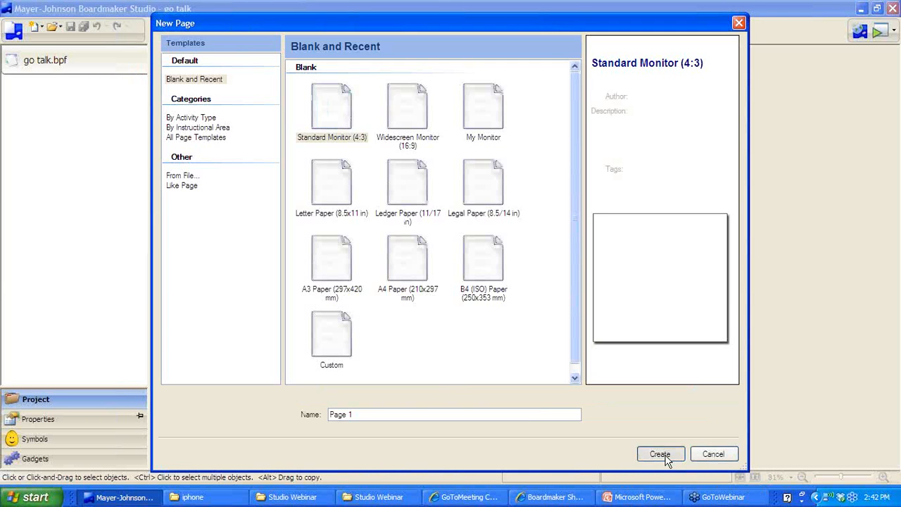
left_click(14, 32)
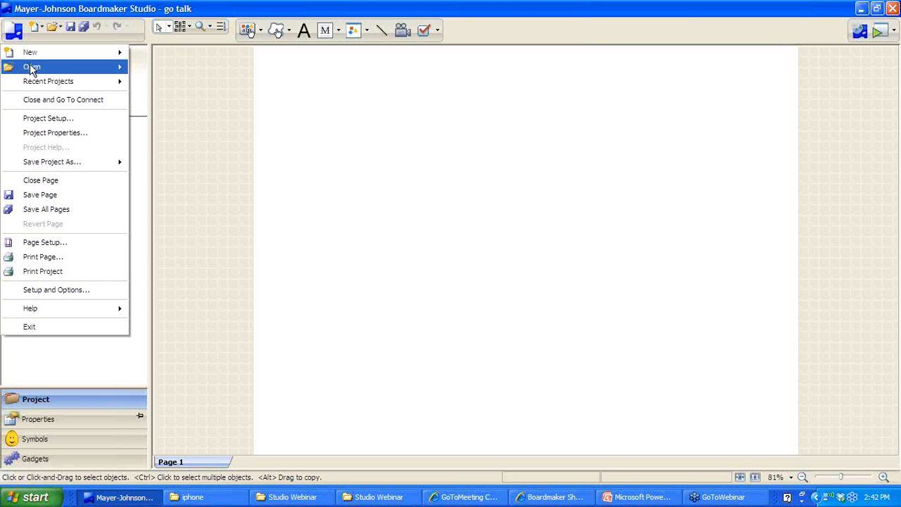
Import Go-talk.bm2 from the Desktop via New > Project from Boardmaker Import
mouse_move(30, 59)
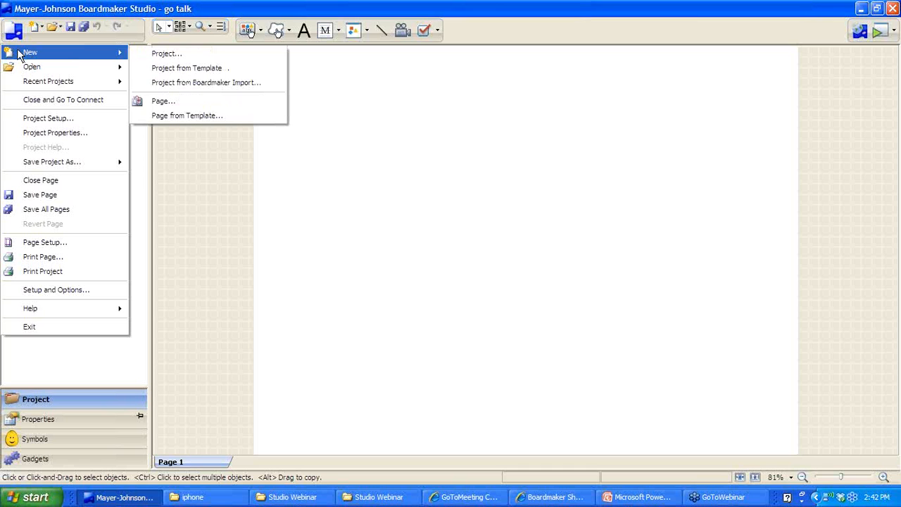
left_click(159, 83)
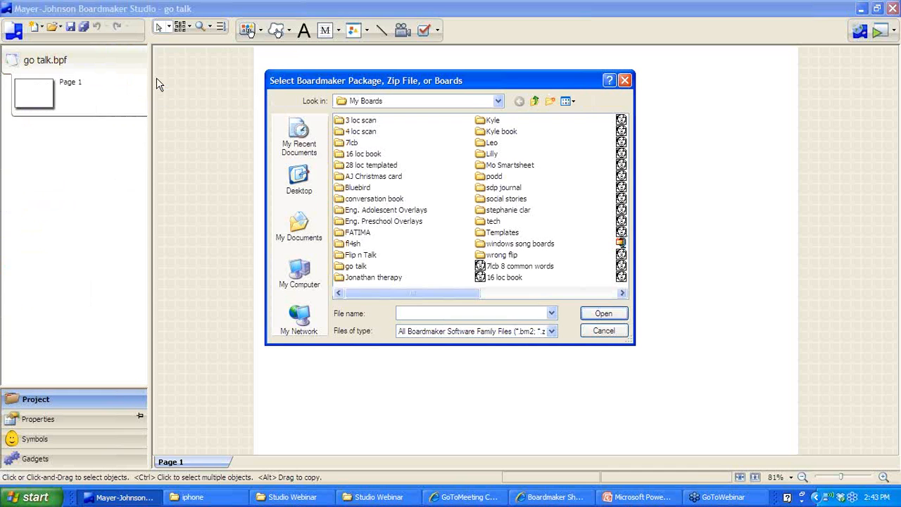
left_click(604, 332)
left_click(14, 31)
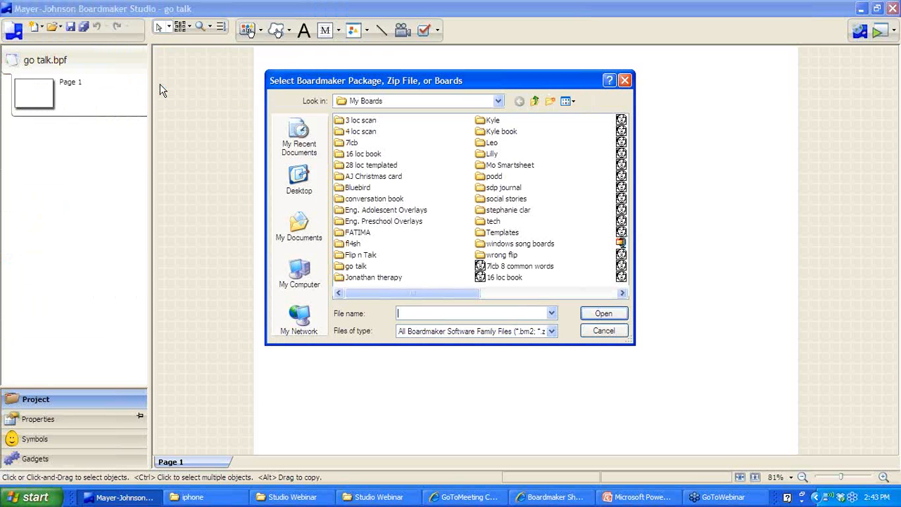
left_click(314, 193)
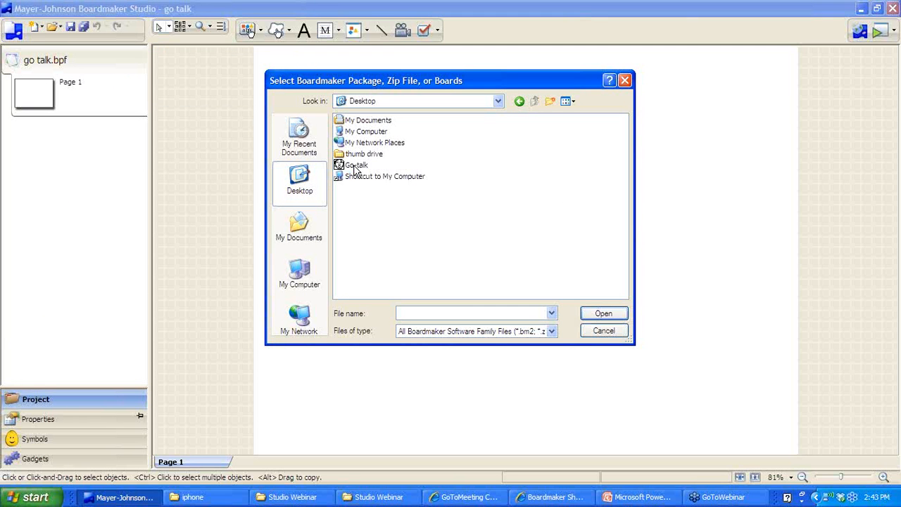
left_click(355, 166)
left_click(603, 315)
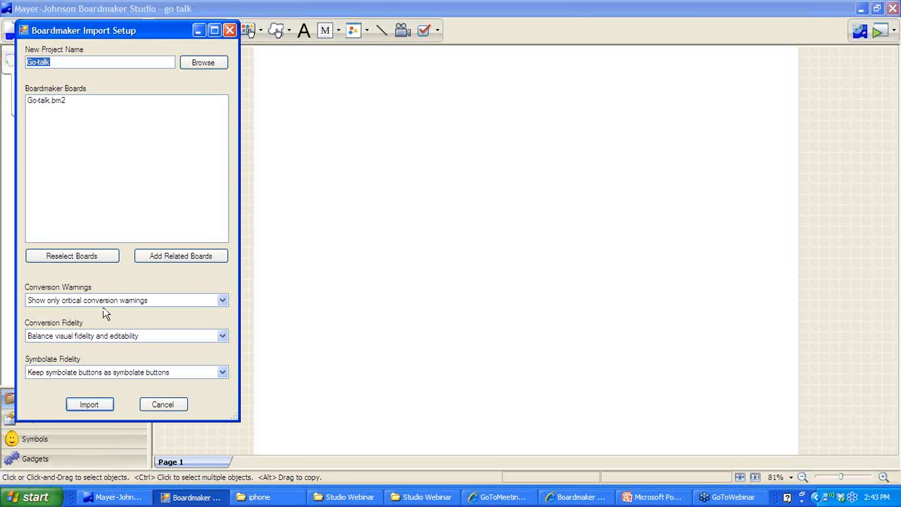
left_click(102, 406)
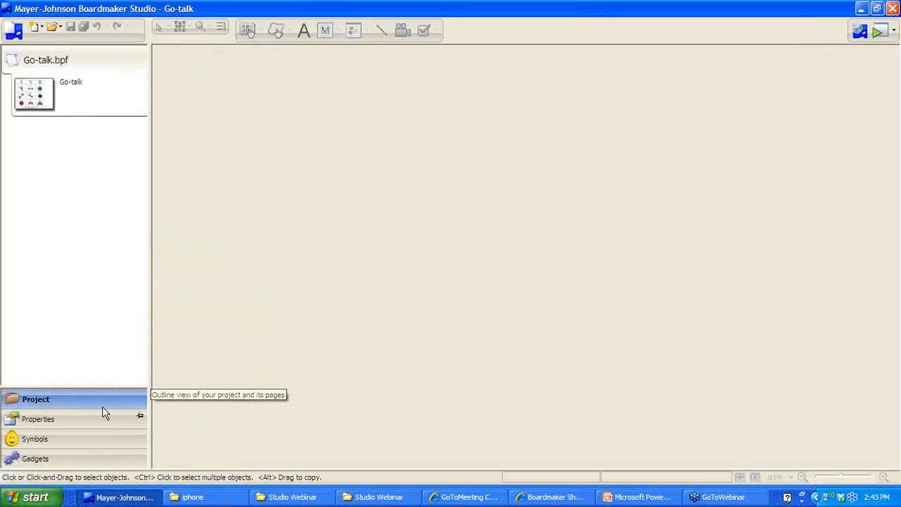
Open the imported Go-talk core-word board for editing
left_click(31, 99)
double_click(31, 98)
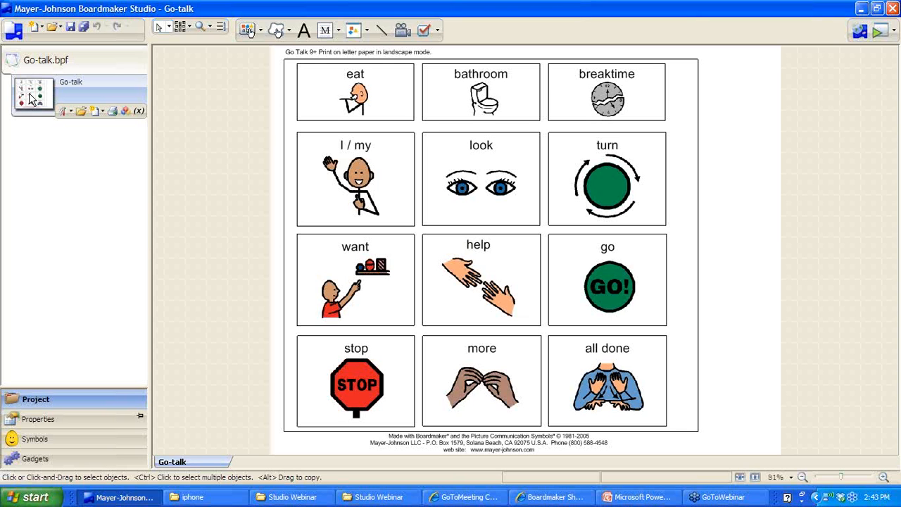
mouse_move(75, 51)
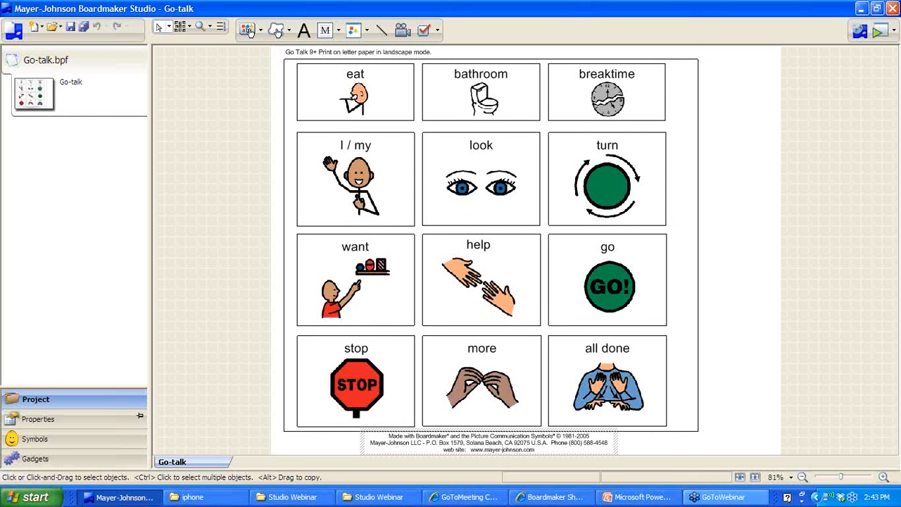
Switch to PowerPoint and run the slide show from the More information slide
left_click(556, 497)
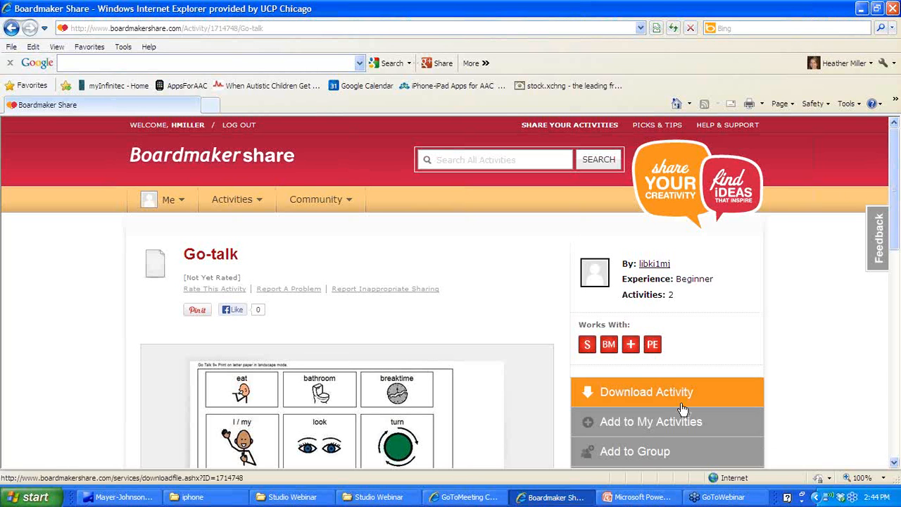
left_click(644, 500)
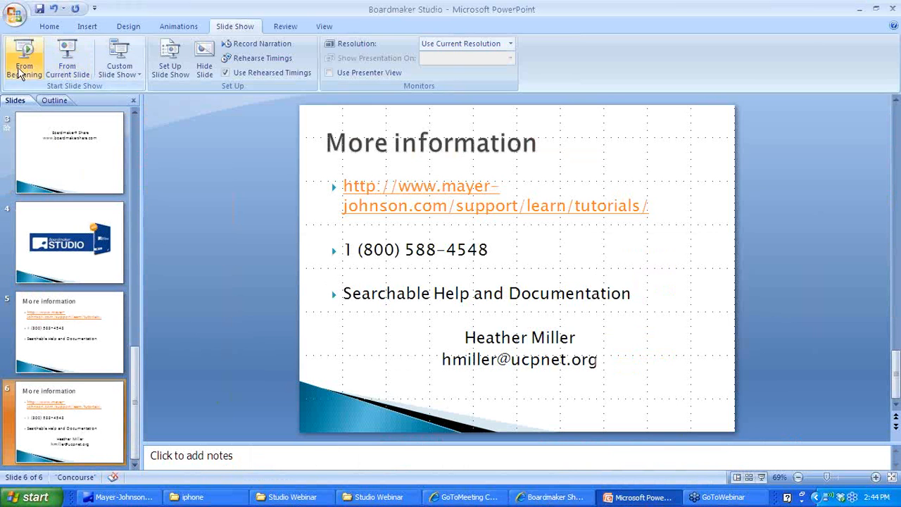
left_click(68, 61)
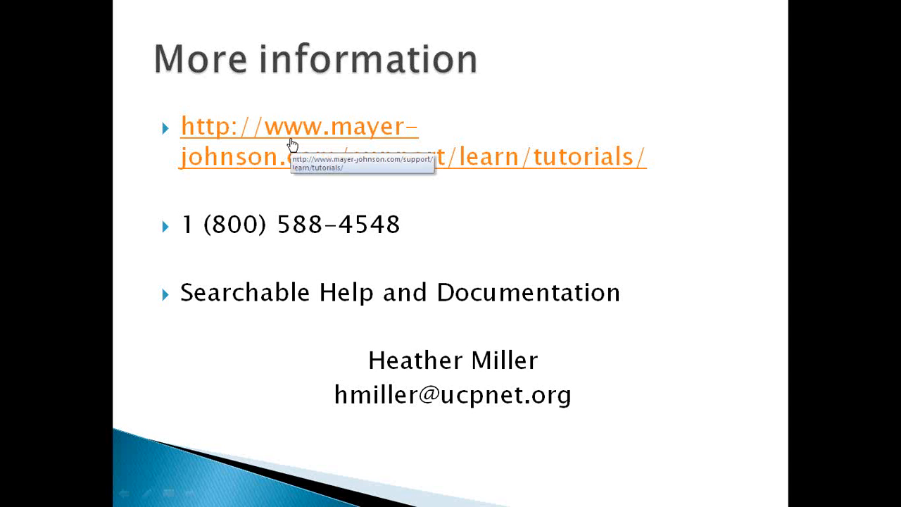